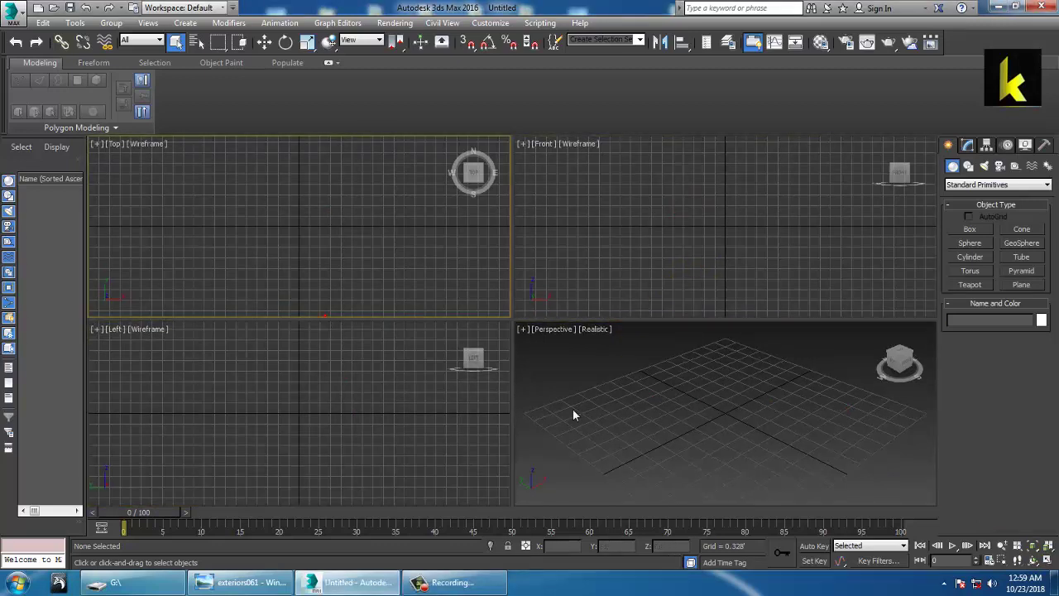
# Open the reference image exteriors061 from the Desktop in the image file viewer
pyautogui.click(394, 23)
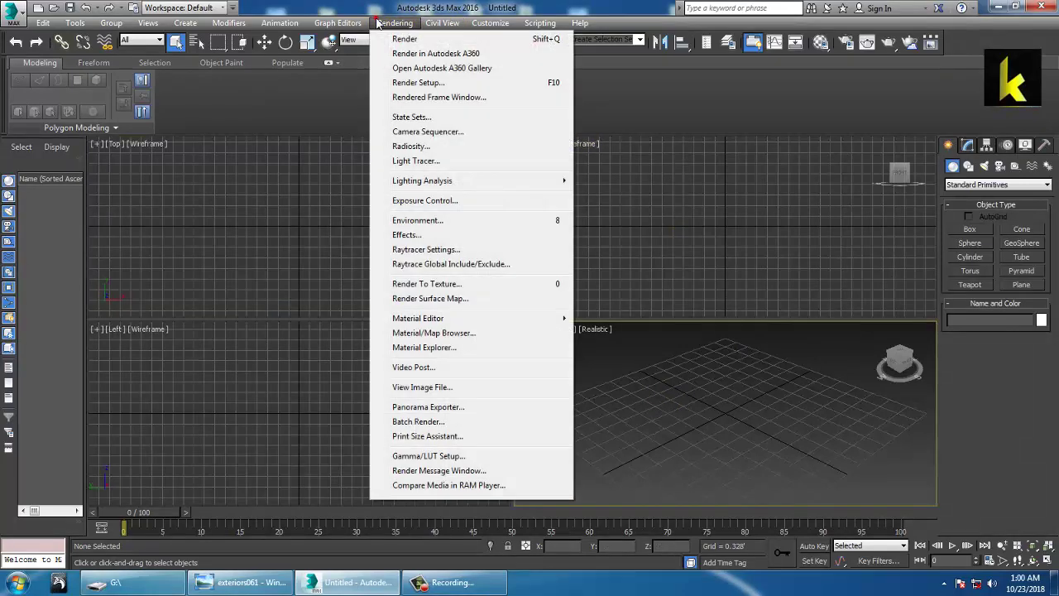
pyautogui.click(420, 387)
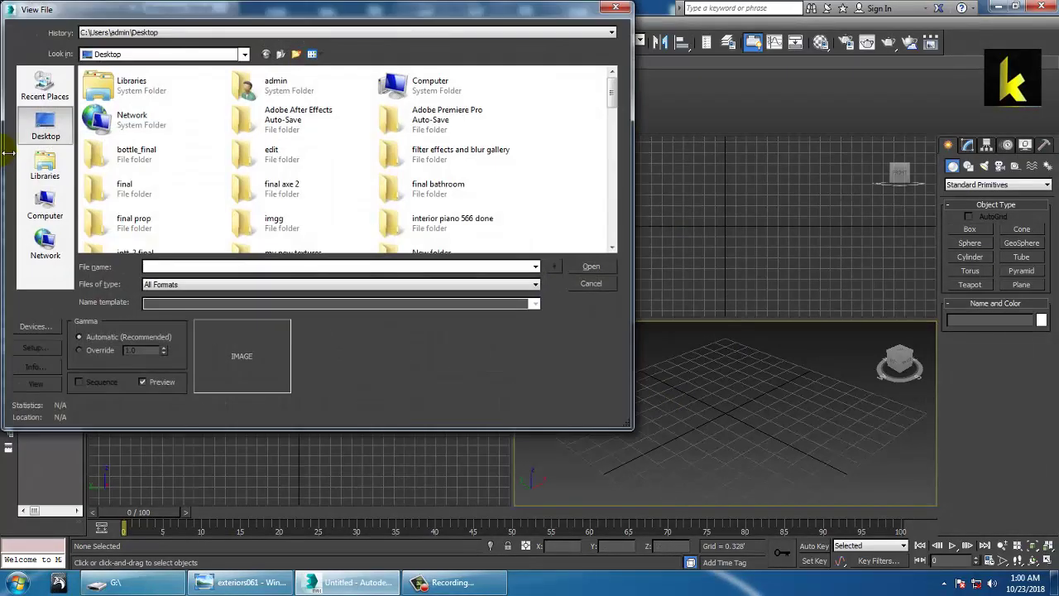
pyautogui.press('e')
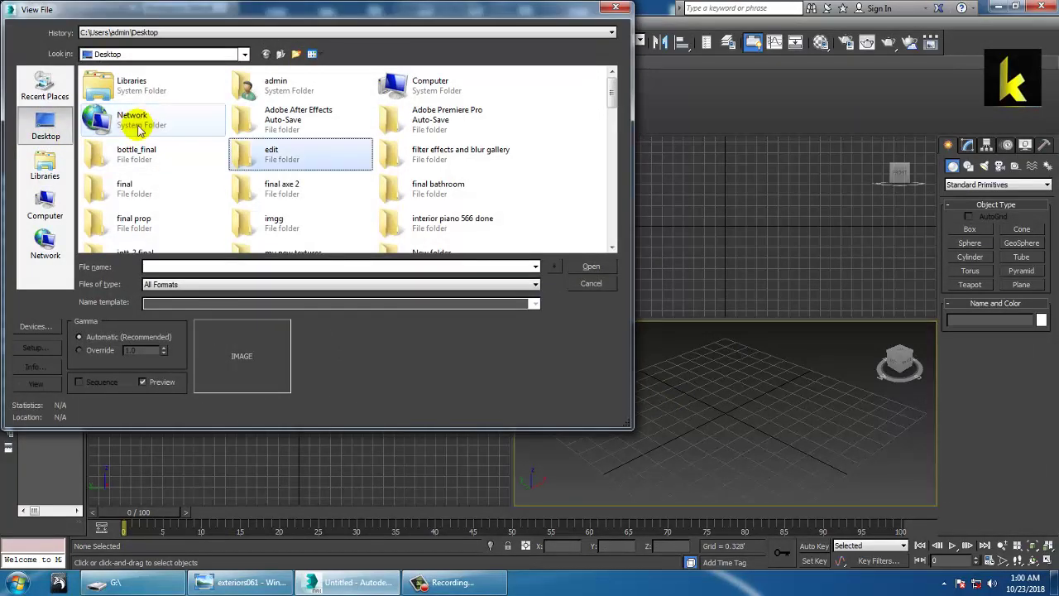
pyautogui.press('e')
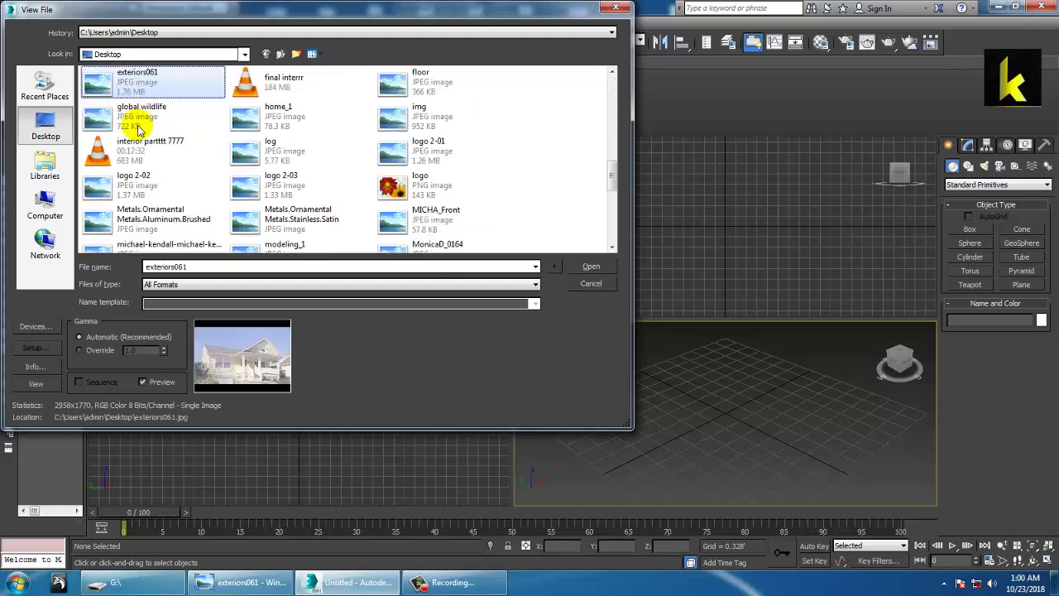
pyautogui.doubleClick(138, 81)
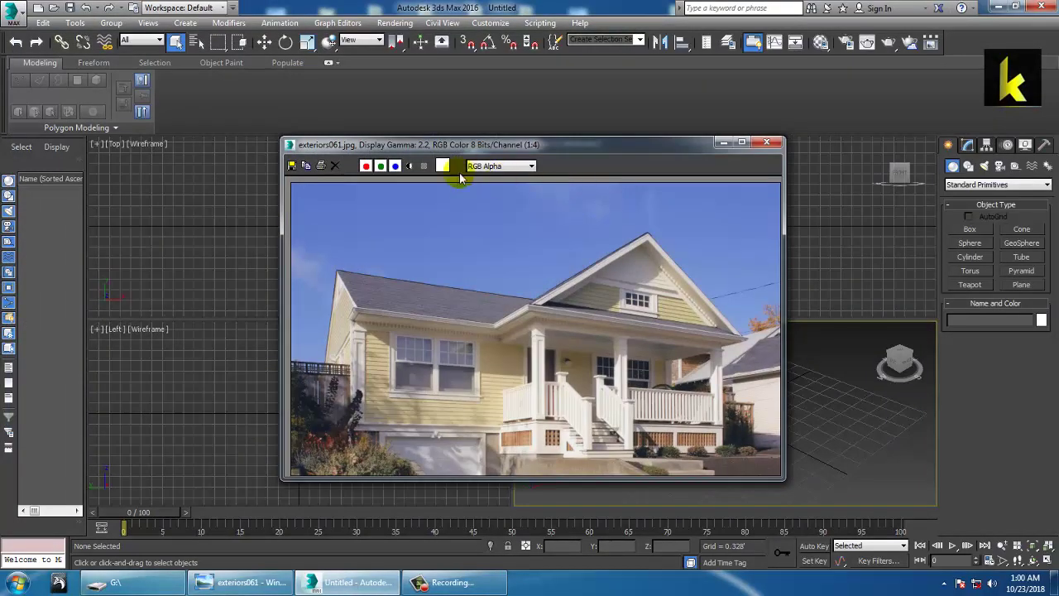
# Arrange and resize the reference image window beside the scene, with the Perspective view maximized
pyautogui.moveTo(494, 144); pyautogui.dragTo(286, 71)
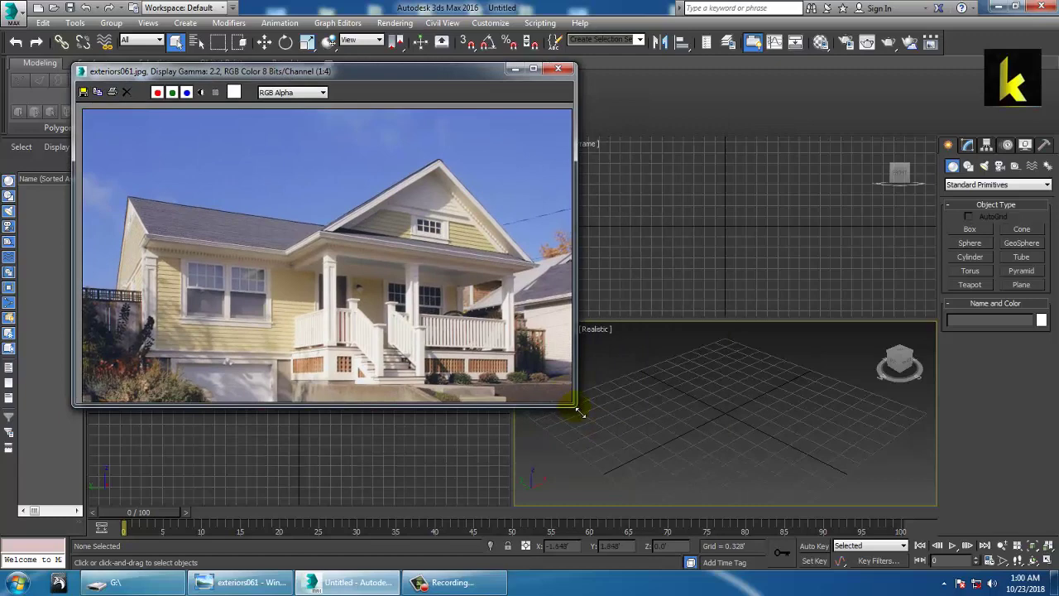
pyautogui.moveTo(578, 411); pyautogui.dragTo(614, 478)
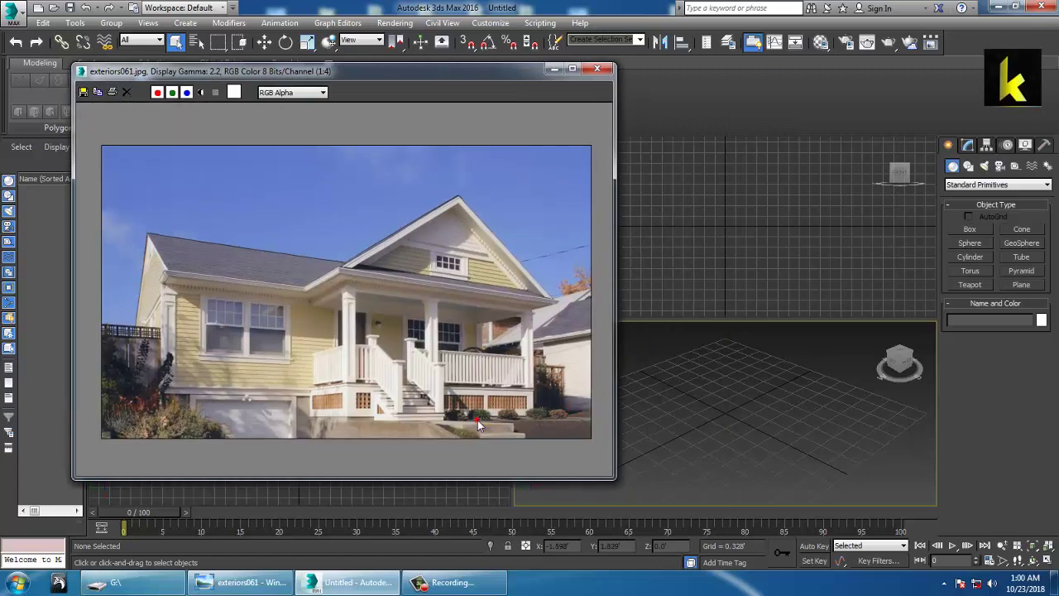
pyautogui.scroll(1, 447, 414)
pyautogui.scroll(-1, 447, 417)
pyautogui.moveTo(330, 73); pyautogui.dragTo(220, 34)
pyautogui.hotkey('alt', 'w')
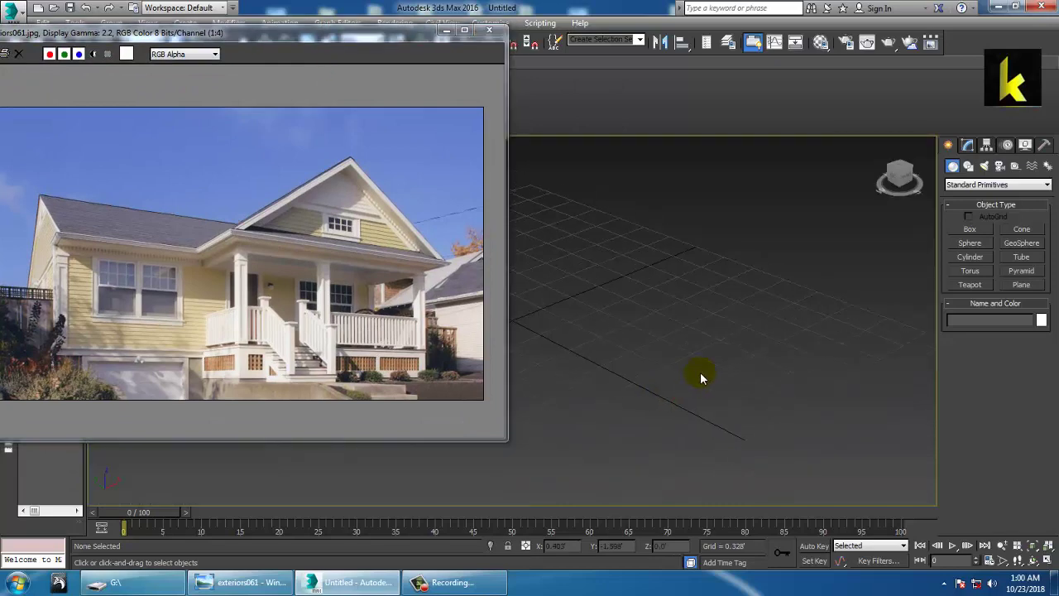
pyautogui.scroll(-2, 743, 350)
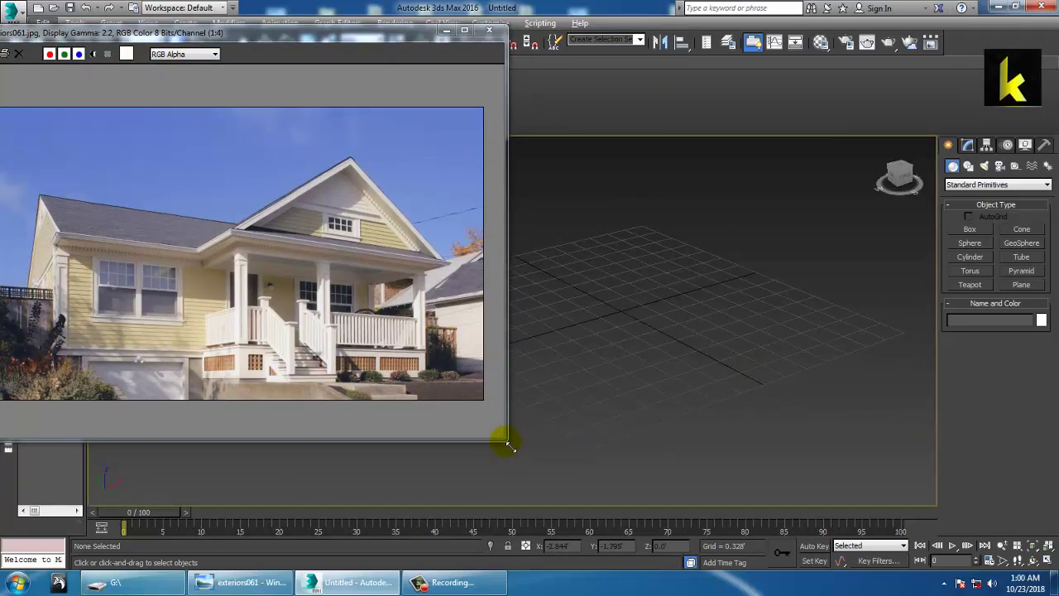
pyautogui.moveTo(510, 445); pyautogui.dragTo(488, 448)
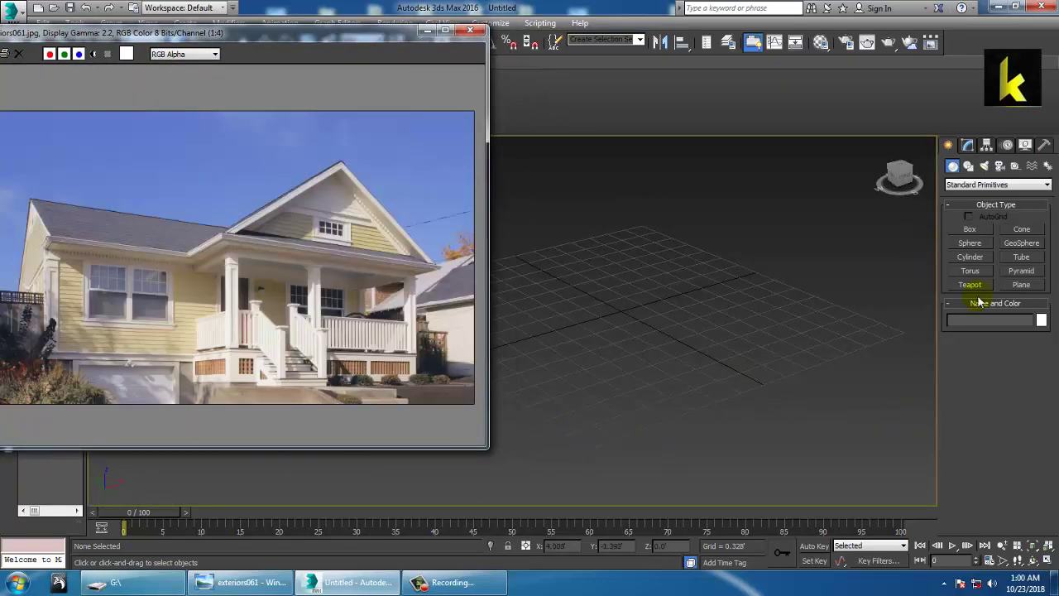
# Create a ground plane about 10.5' long and 15' wide around the grid's origin
pyautogui.click(1021, 285)
pyautogui.moveTo(693, 264); pyautogui.dragTo(555, 495)
pyautogui.rightClick(556, 498)
pyautogui.moveTo(662, 339); pyautogui.dragTo(700, 361, button='middle')
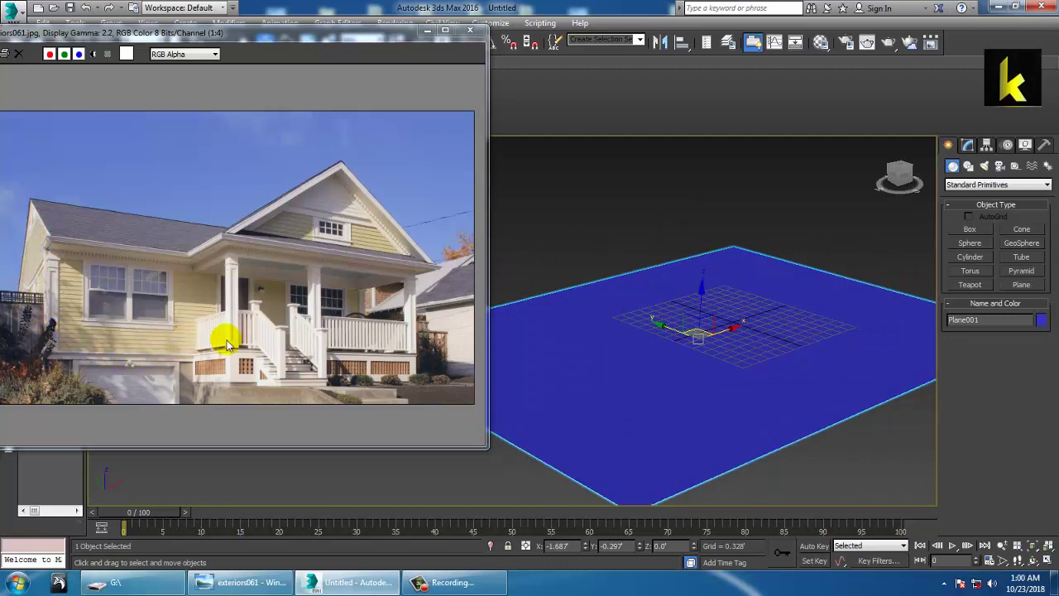
pyautogui.keyDown('alt'); pyautogui.moveTo(696, 327); pyautogui.dragTo(708, 325, button='middle'); pyautogui.keyUp('alt')
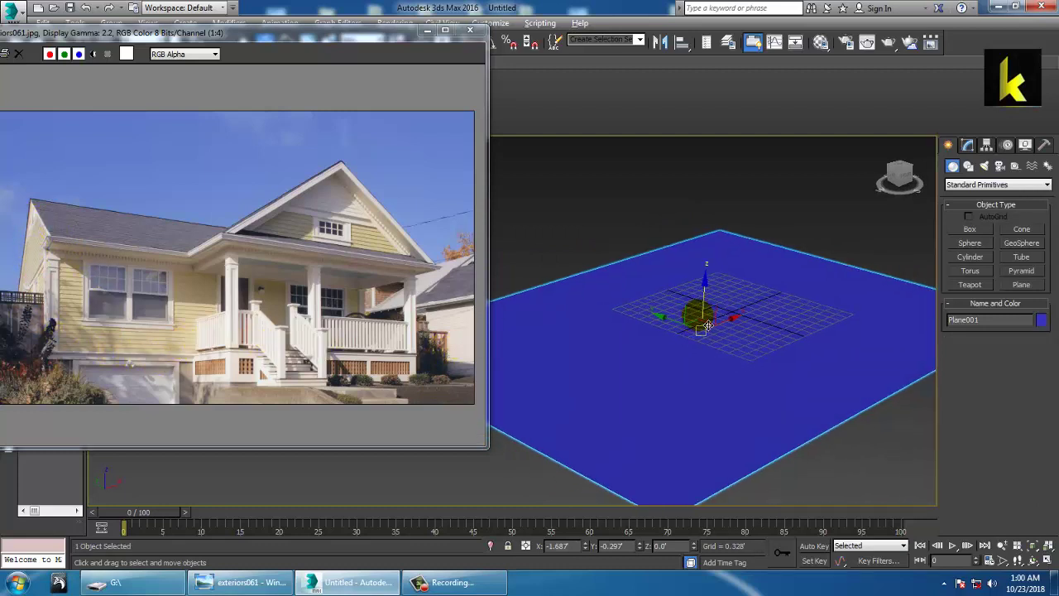
# Create a box for the house body on the plane, about 5.4' long, 12.5' wide and 5.65' high
pyautogui.click(976, 232)
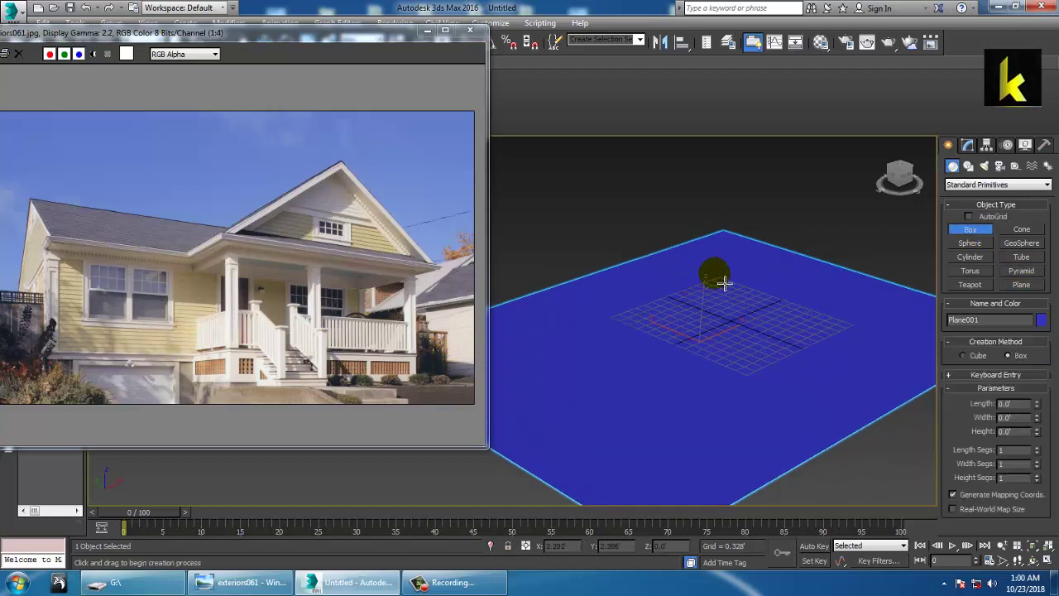
pyautogui.moveTo(734, 251); pyautogui.dragTo(567, 435)
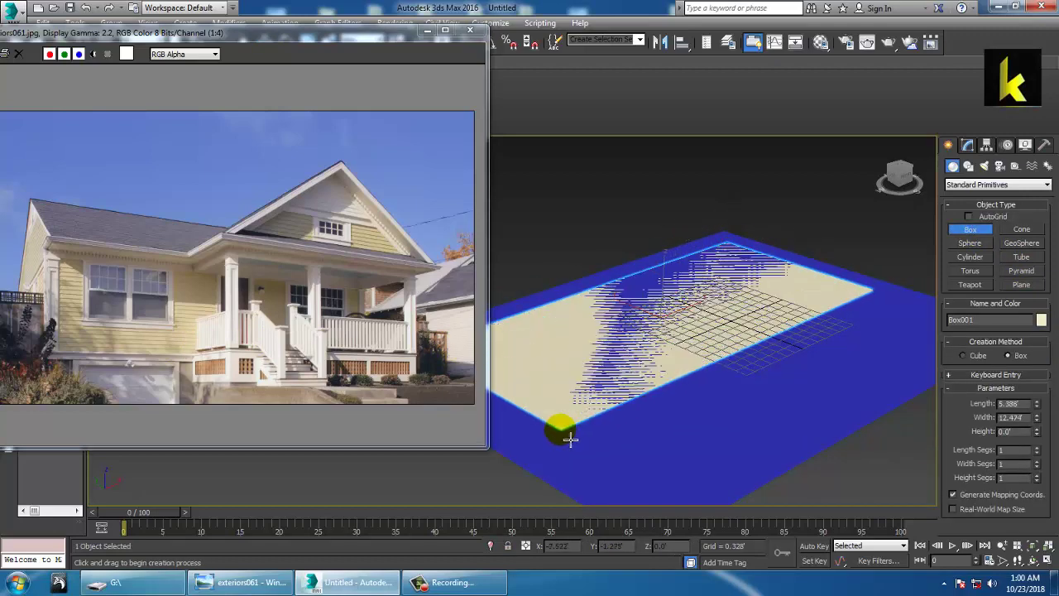
pyautogui.click(573, 353)
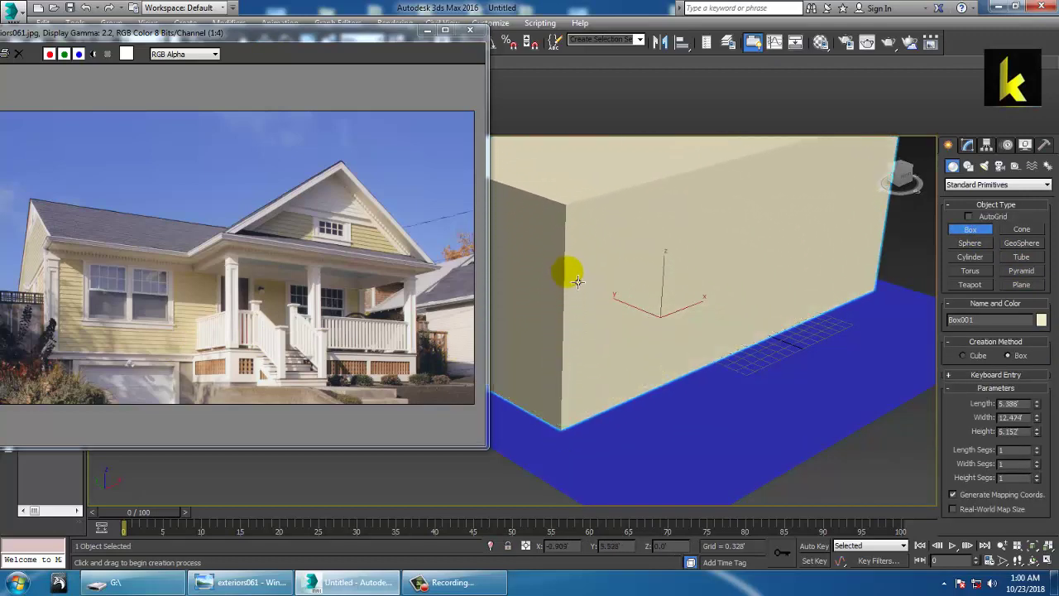
pyautogui.keyDown('alt'); pyautogui.moveTo(600, 272); pyautogui.dragTo(652, 299, button='middle'); pyautogui.keyUp('alt')
pyautogui.scroll(-5, 700, 353)
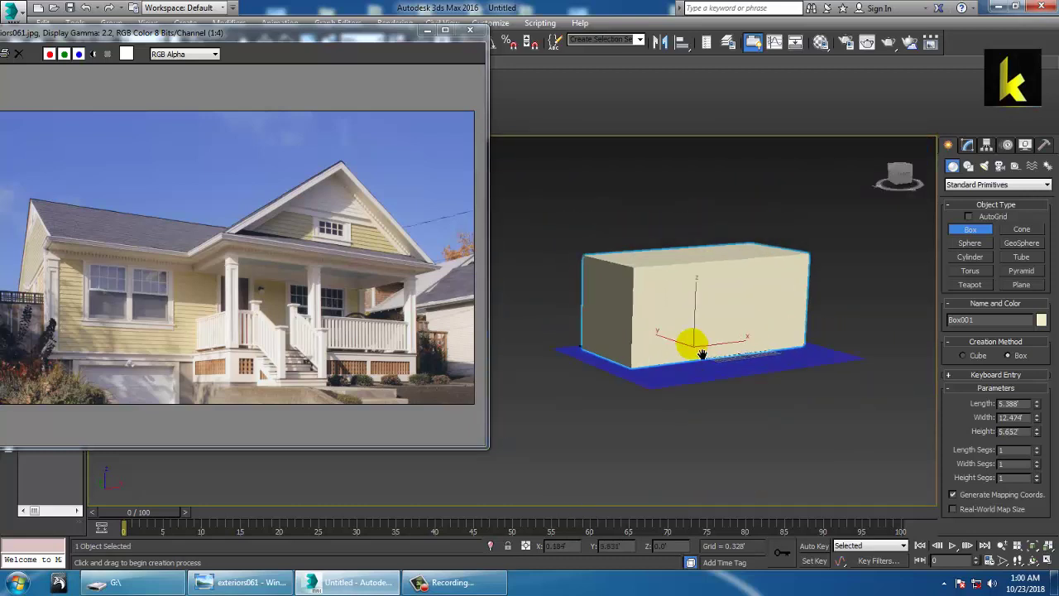
pyautogui.keyDown('alt'); pyautogui.moveTo(700, 353); pyautogui.dragTo(742, 381, button='middle'); pyautogui.keyUp('alt')
pyautogui.scroll(2, 738, 355)
# In the Left view, scale the box to about 116% in depth and make it slightly taller
pyautogui.hotkey('alt', 'w')
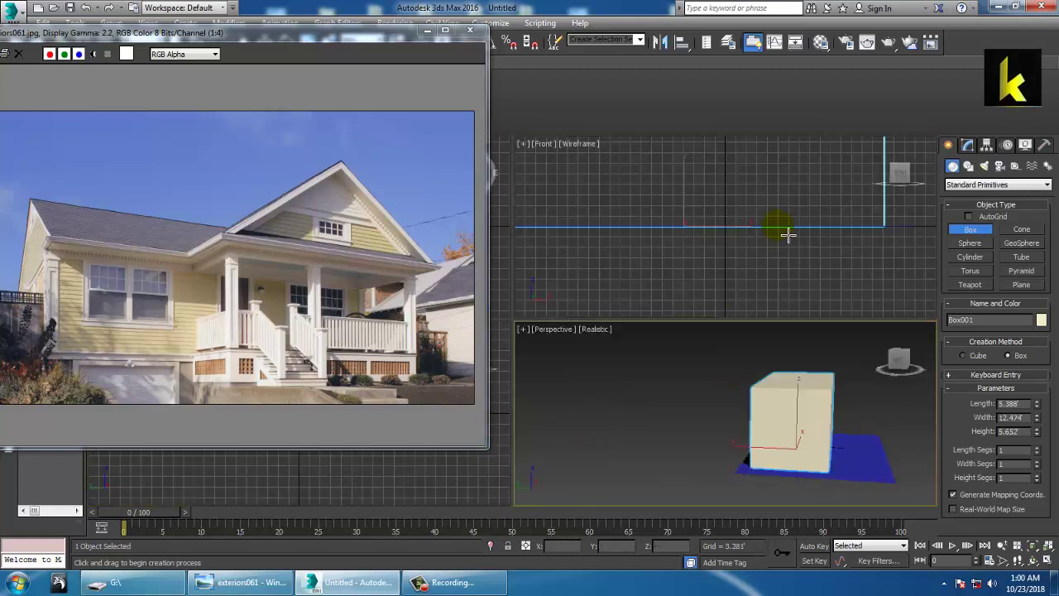
pyautogui.moveTo(786, 234); pyautogui.dragTo(756, 251, button='middle')
pyautogui.rightClick(405, 486)
pyautogui.hotkey('alt', 'w')
pyautogui.scroll(-4, 596, 421)
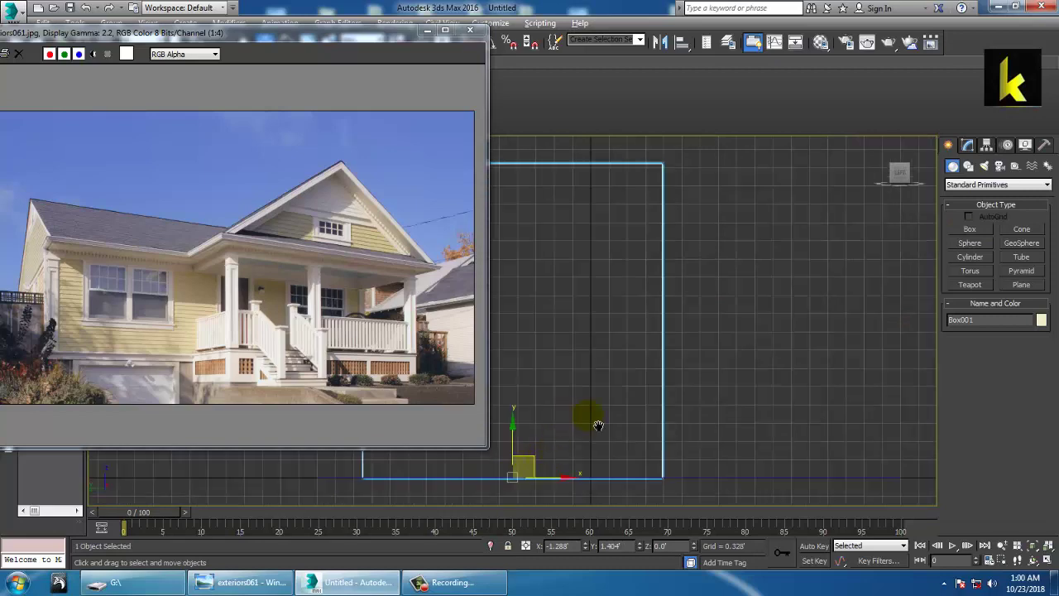
pyautogui.moveTo(723, 423); pyautogui.dragTo(741, 364, button='middle')
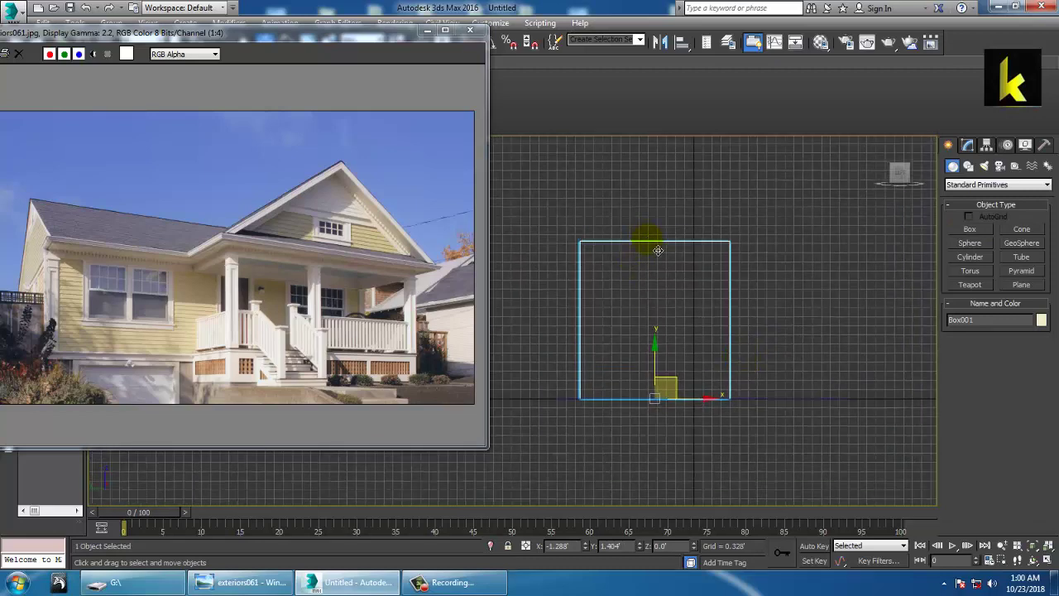
pyautogui.press('r')
pyautogui.moveTo(728, 410); pyautogui.dragTo(738, 405)
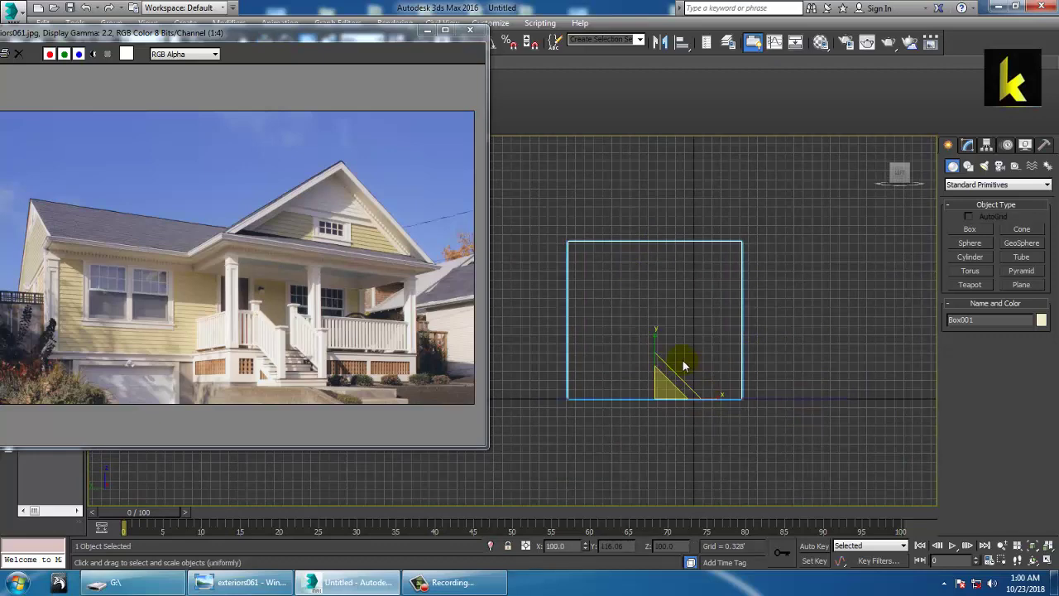
pyautogui.press('w')
# Convert the house box to an Editable Poly
pyautogui.rightClick(681, 267)
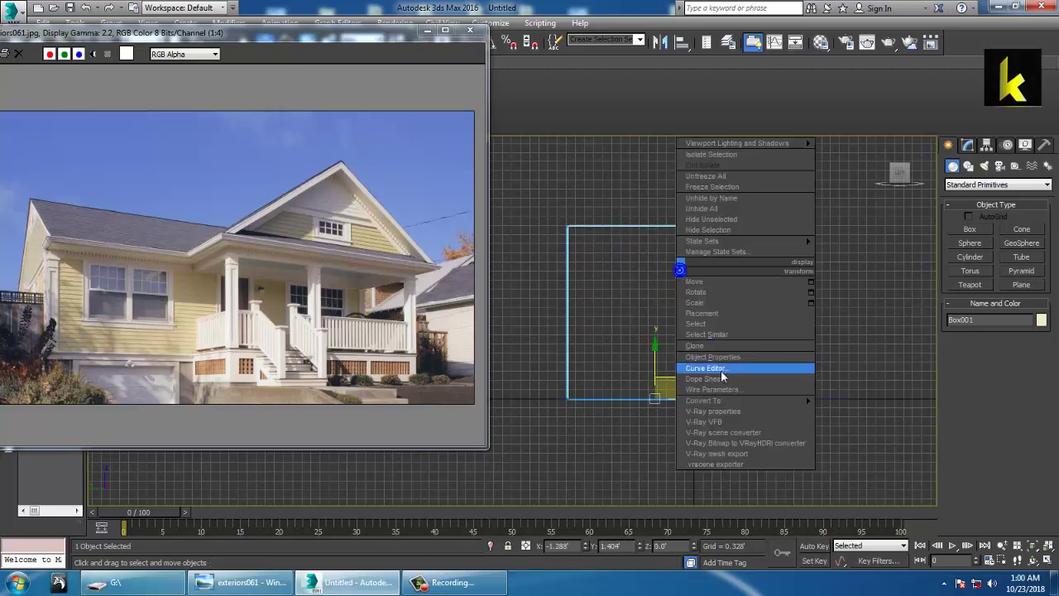
pyautogui.moveTo(742, 404)
pyautogui.click(864, 412)
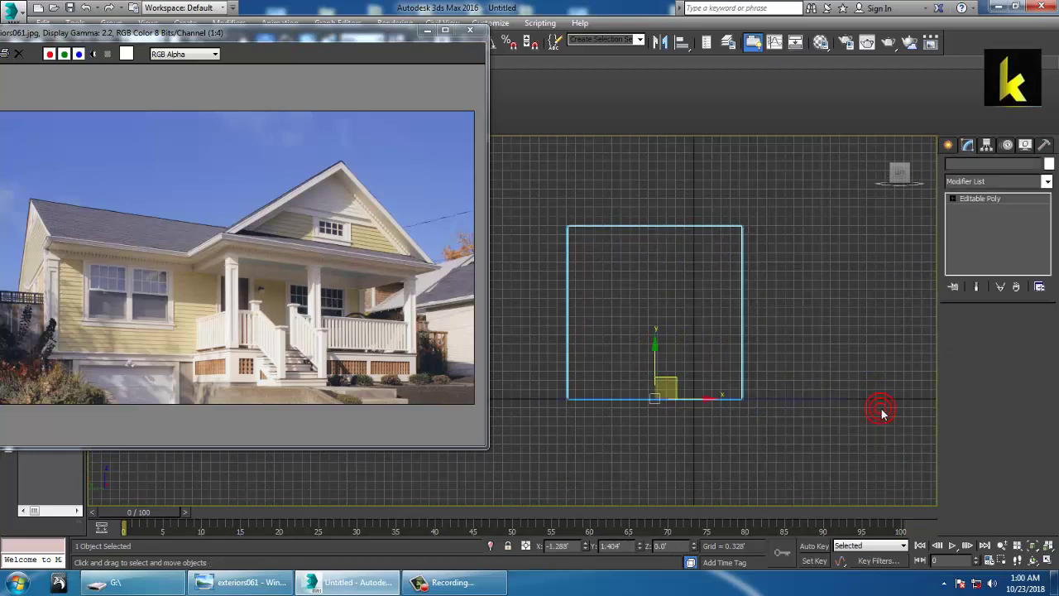
# Connect the four depth edges with one central segment and raise its two top vertices to form a gable roof ridge
pyautogui.click(974, 348)
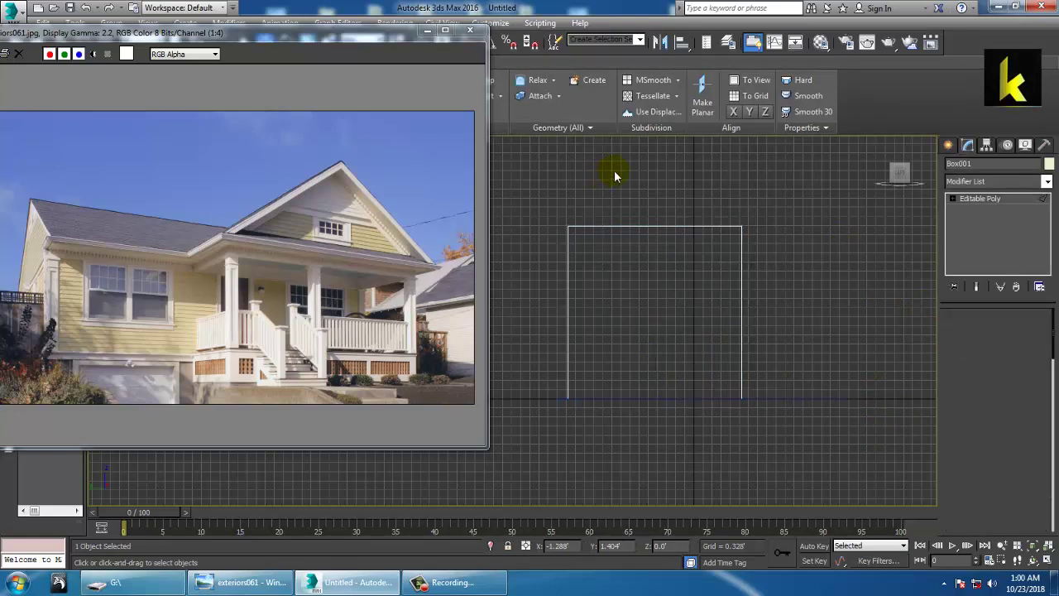
pyautogui.press('2')
pyautogui.moveTo(614, 172); pyautogui.dragTo(672, 484)
pyautogui.scroll(-3, 1017, 447)
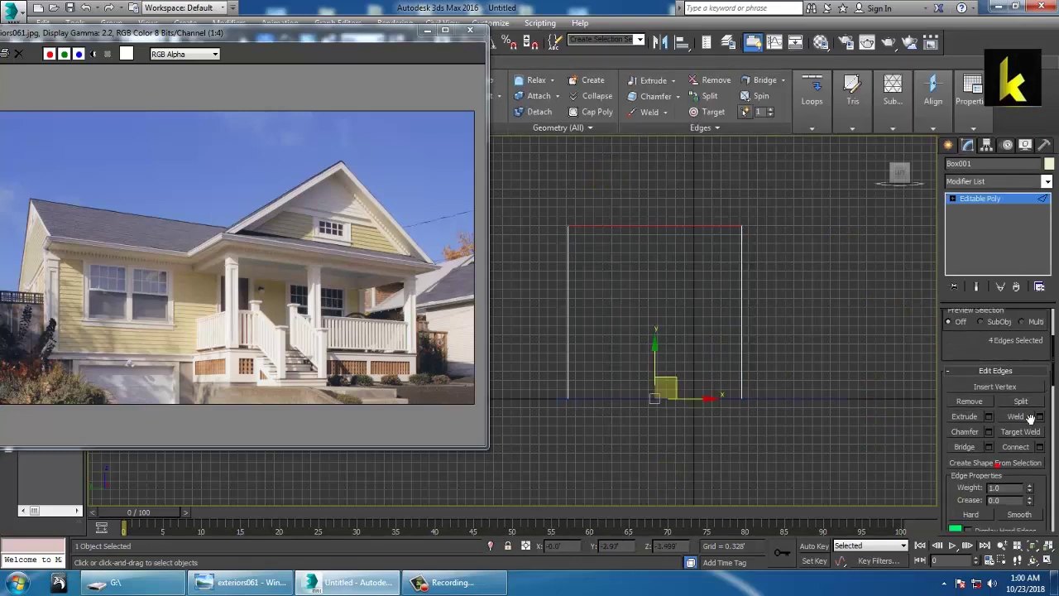
pyautogui.click(1039, 448)
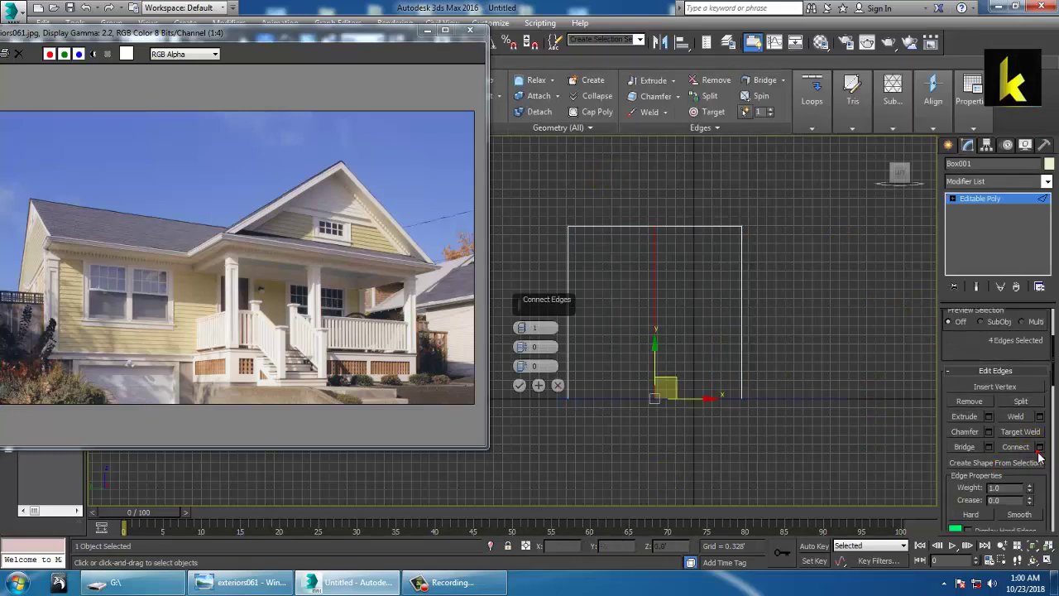
pyautogui.click(519, 385)
pyautogui.press('1')
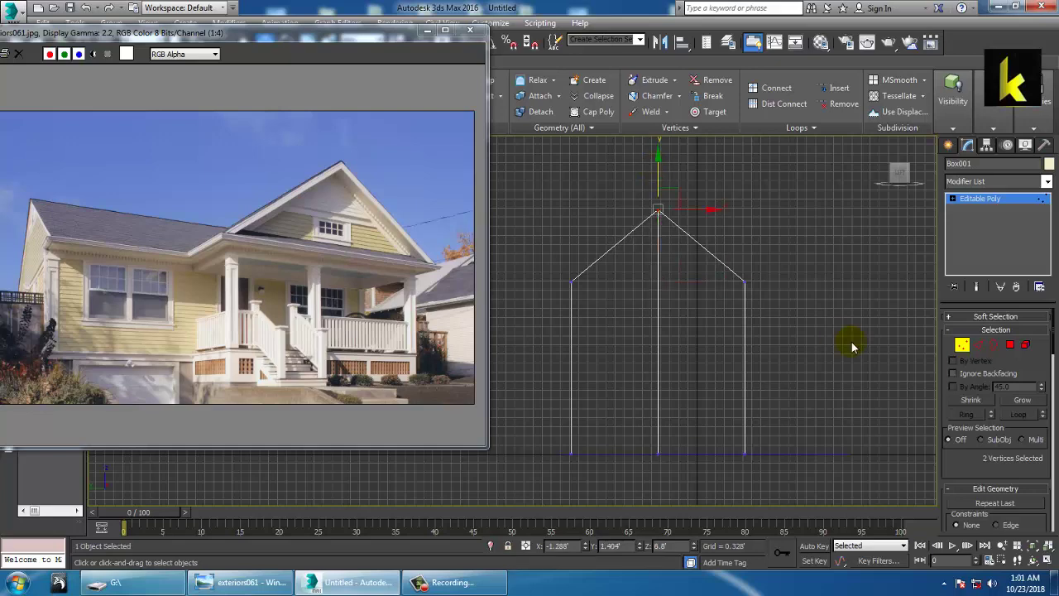
pyautogui.moveTo(839, 419); pyautogui.dragTo(742, 396, button='middle')
# Lengthen the house in the Perspective view by moving the six vertices of one gable end to about X 13.5'
pyautogui.hotkey('alt', 'w')
pyautogui.middleClick(808, 435)
pyautogui.hotkey('alt', 'w')
pyautogui.scroll(-4, 740, 395)
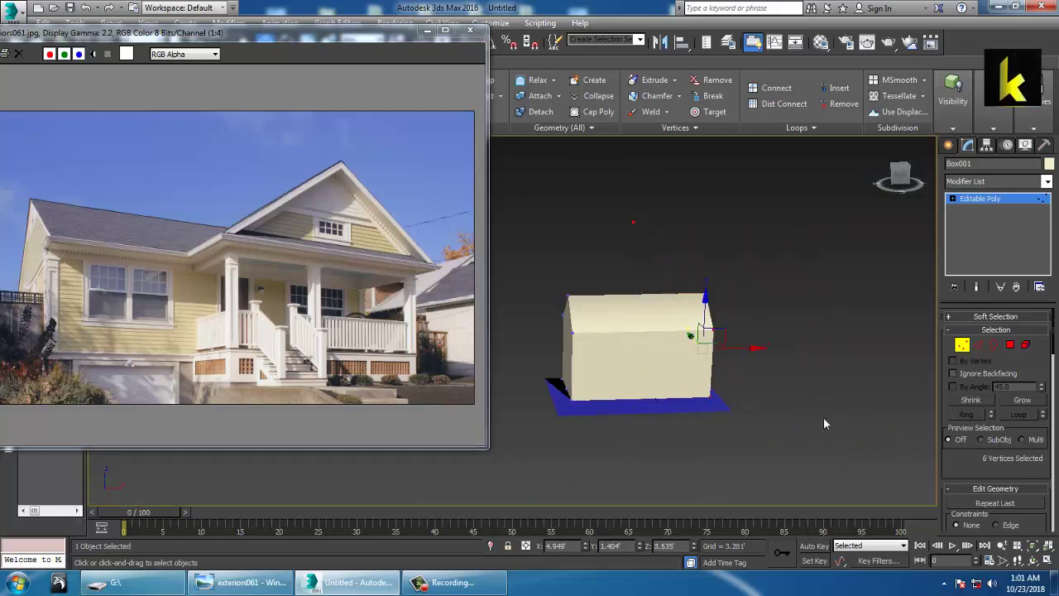
pyautogui.keyDown('alt'); pyautogui.moveTo(824, 422); pyautogui.dragTo(800, 339, button='middle'); pyautogui.keyUp('alt')
pyautogui.scroll(5, 770, 344)
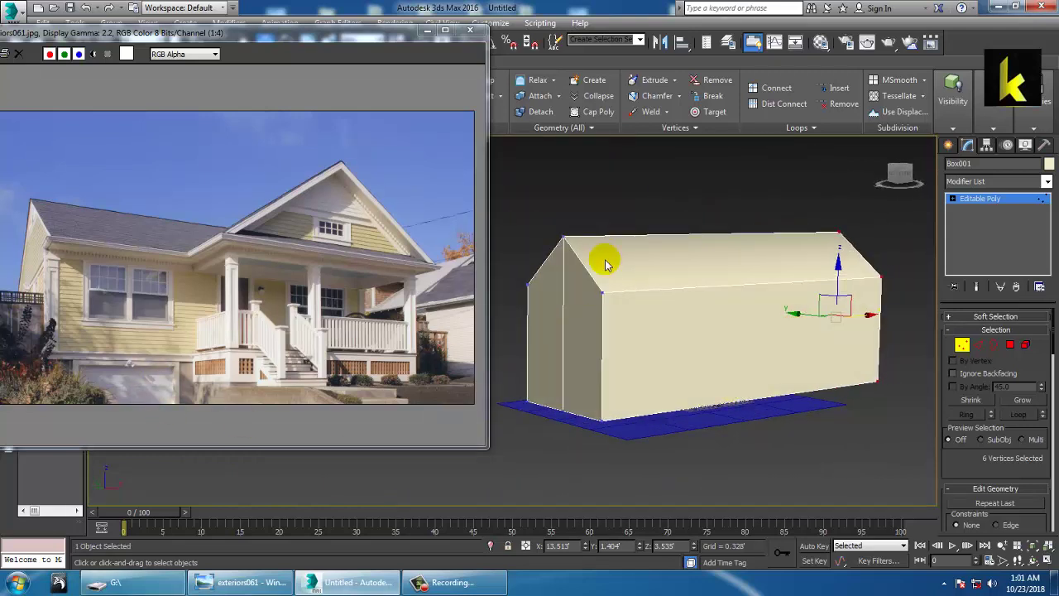
# Raise the six ridge and eave vertices together to about Z 7.69' and finish vertex editing
pyautogui.click(716, 257)
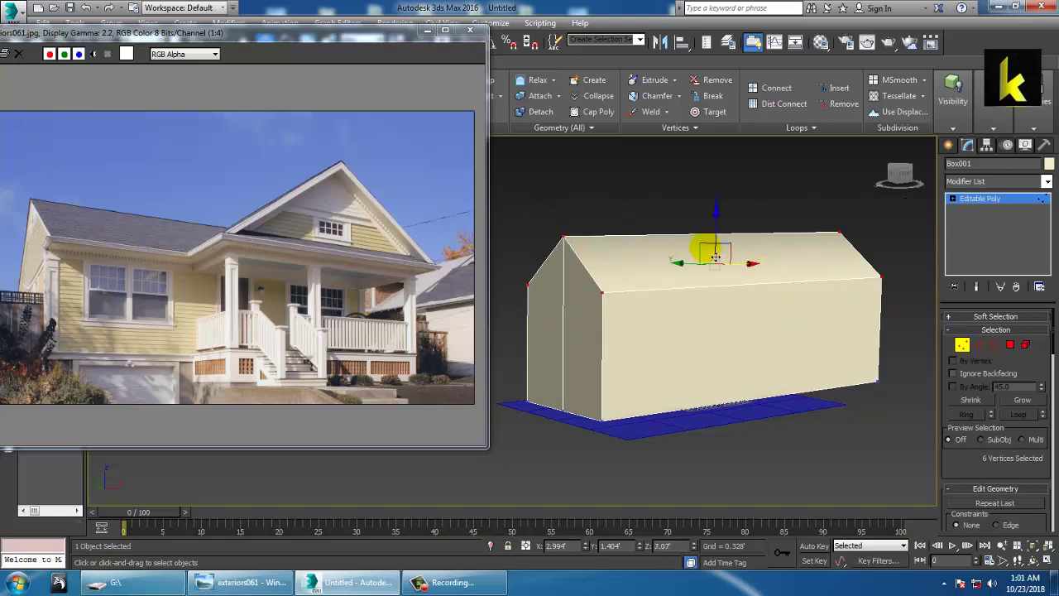
pyautogui.click(711, 240)
pyautogui.click(959, 198)
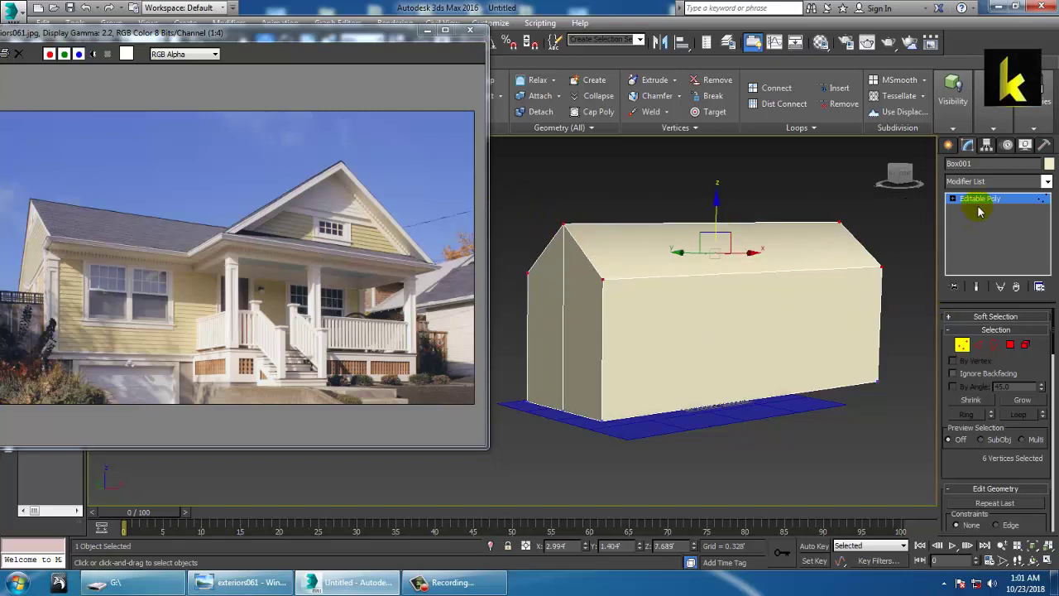
# Scale the ground plane uniformly to about 165% and reposition it beneath the lengthened house
pyautogui.click(718, 433)
pyautogui.press('r')
pyautogui.moveTo(659, 405); pyautogui.dragTo(632, 369)
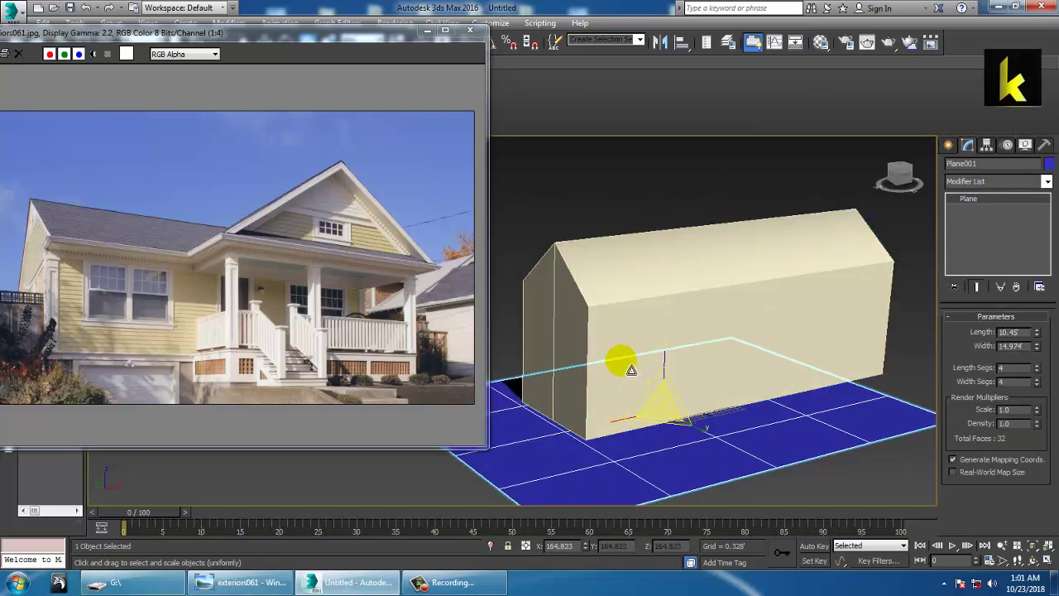
pyautogui.press('w')
pyautogui.moveTo(702, 412); pyautogui.dragTo(755, 402)
pyautogui.keyDown('alt'); pyautogui.moveTo(746, 392); pyautogui.dragTo(765, 381, button='middle'); pyautogui.keyUp('alt')
# Select the house and examine the gable and eave area of the reference photo against the model's gable end
pyautogui.click(765, 380)
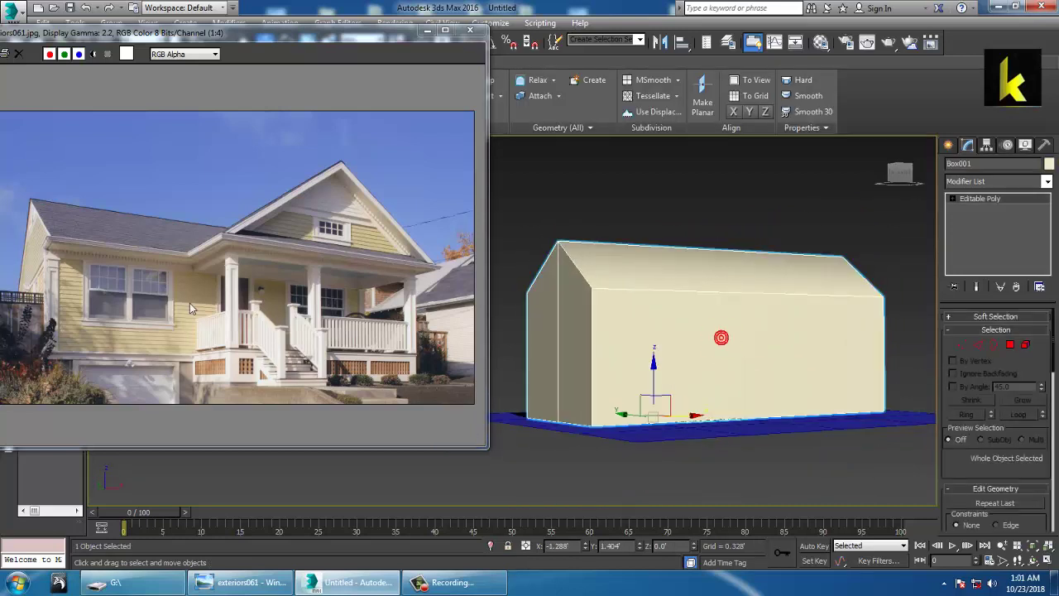
pyautogui.scroll(1, 74, 240)
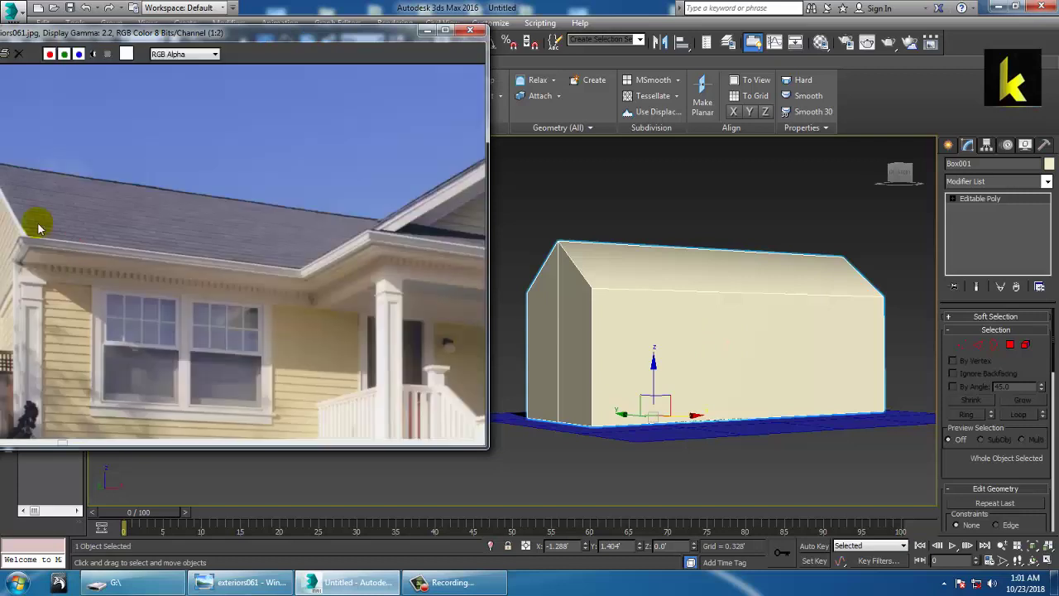
pyautogui.moveTo(39, 229); pyautogui.dragTo(193, 234, button='middle')
pyautogui.keyDown('alt'); pyautogui.moveTo(680, 291); pyautogui.dragTo(691, 316, button='middle'); pyautogui.keyUp('alt')
pyautogui.scroll(3, 683, 303)
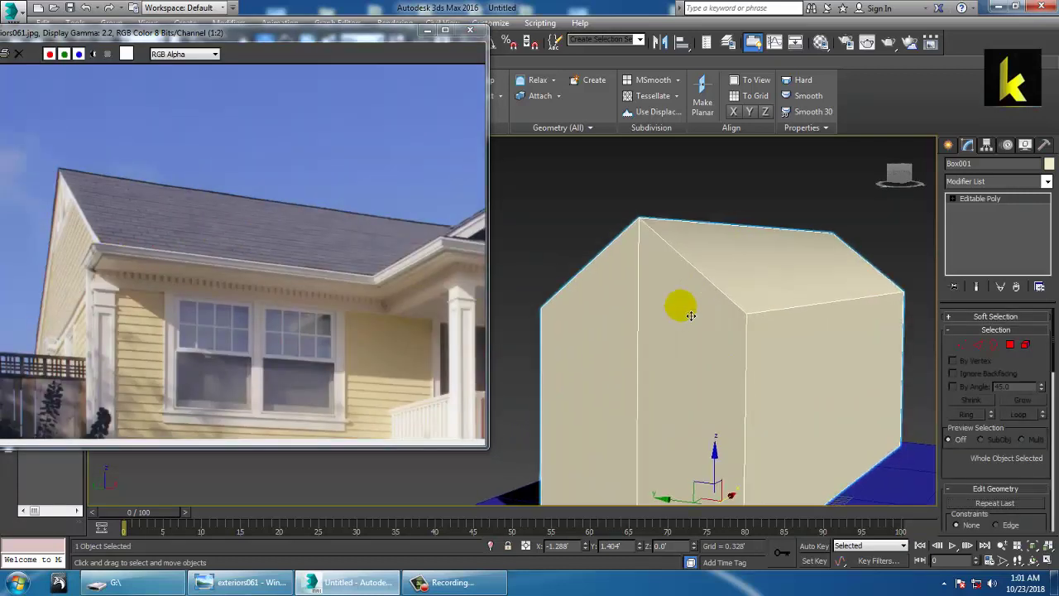
pyautogui.moveTo(371, 40); pyautogui.dragTo(316, 179)
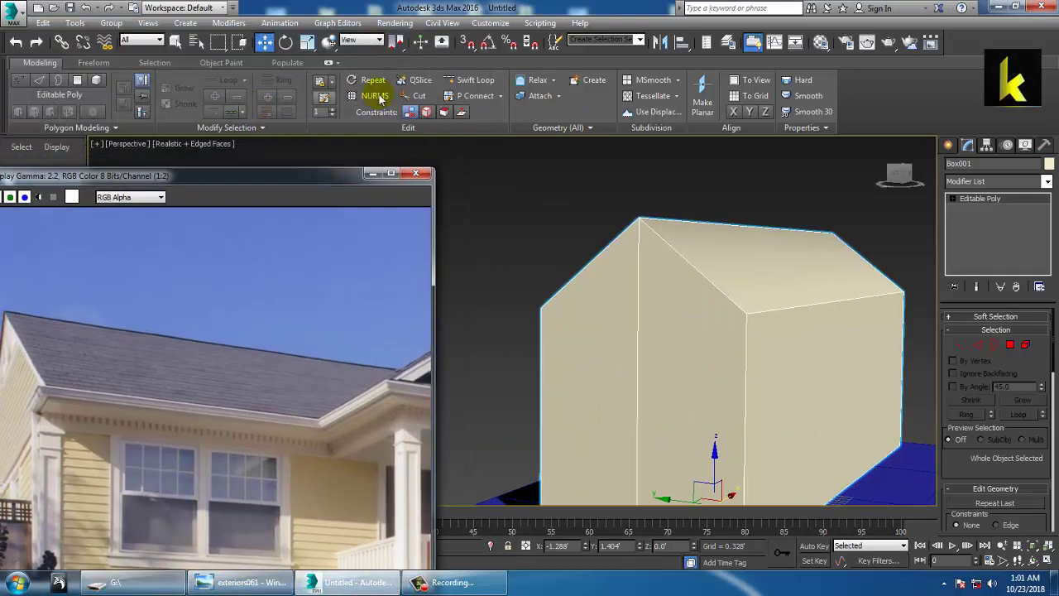
# Add an edge loop around the house just below the gable and eave edges with Swift Loop
pyautogui.click(472, 80)
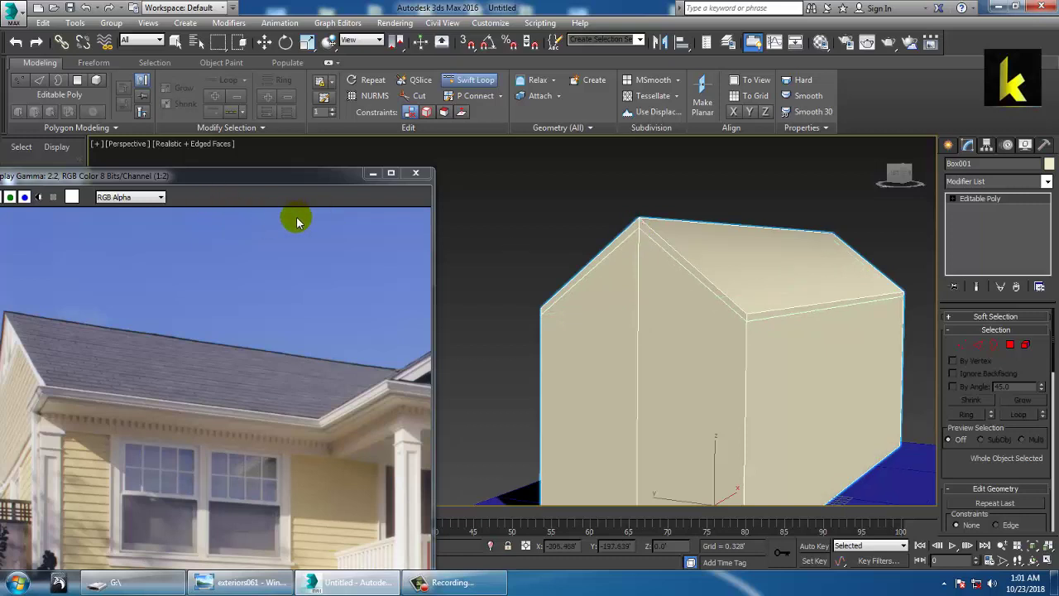
pyautogui.moveTo(259, 187); pyautogui.dragTo(298, 87)
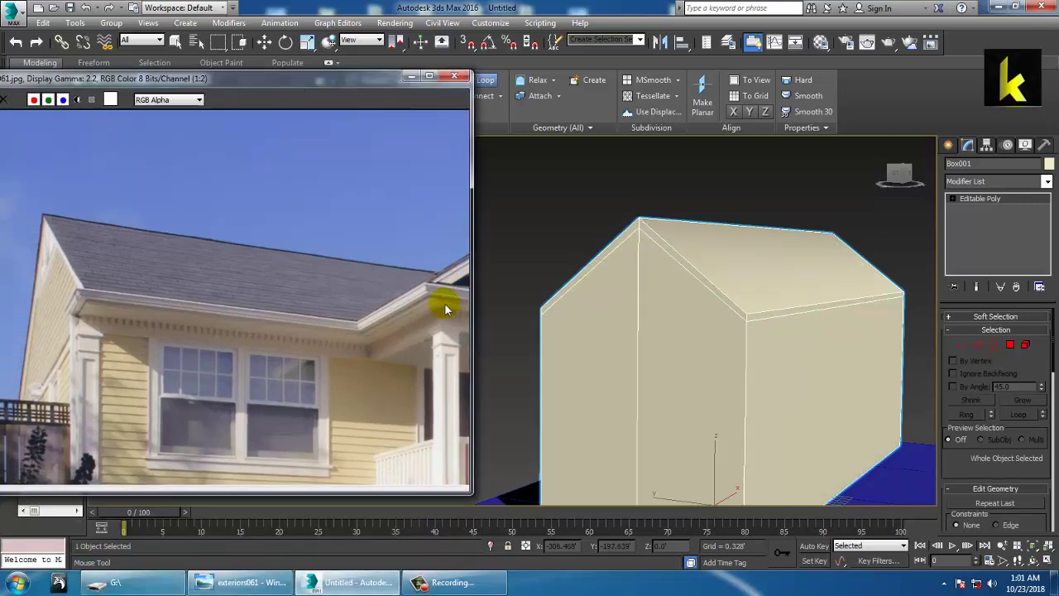
pyautogui.scroll(-2, 307, 265)
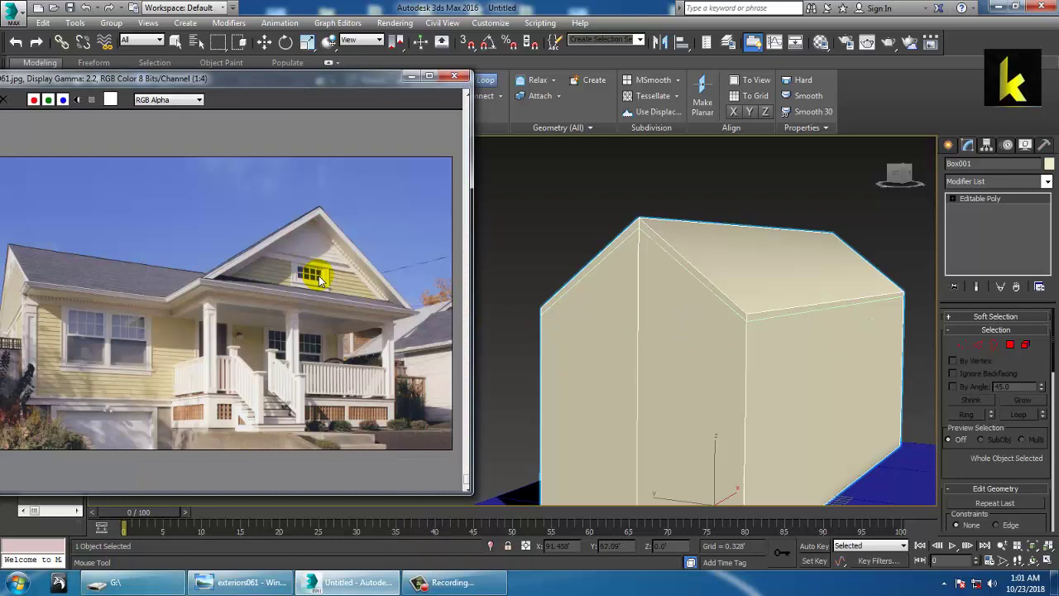
pyautogui.scroll(-4, 673, 331)
pyautogui.press('w')
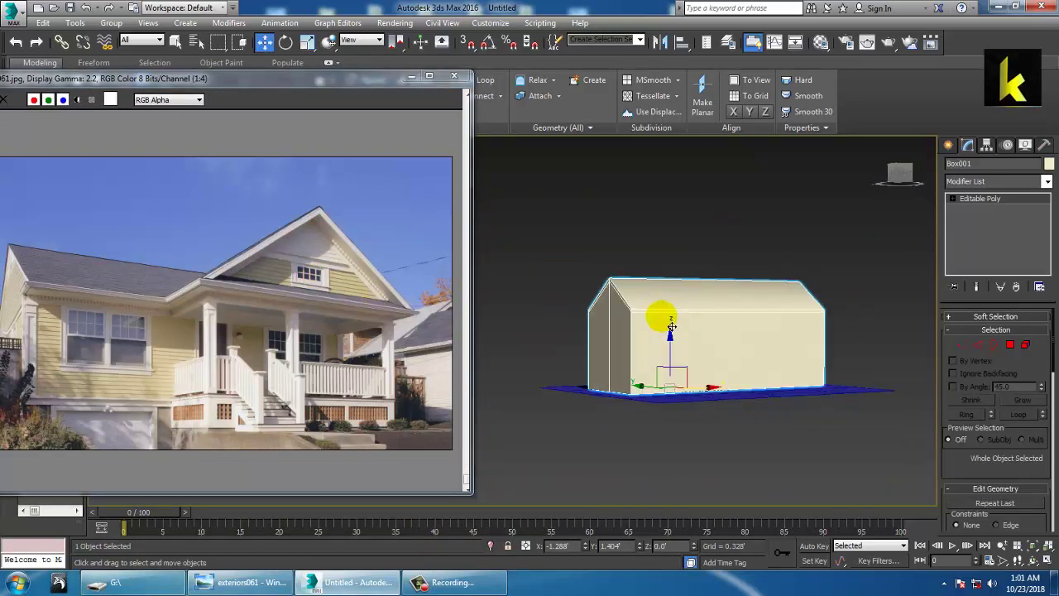
pyautogui.keyDown('alt'); pyautogui.moveTo(670, 332); pyautogui.dragTo(717, 354, button='middle'); pyautogui.keyUp('alt')
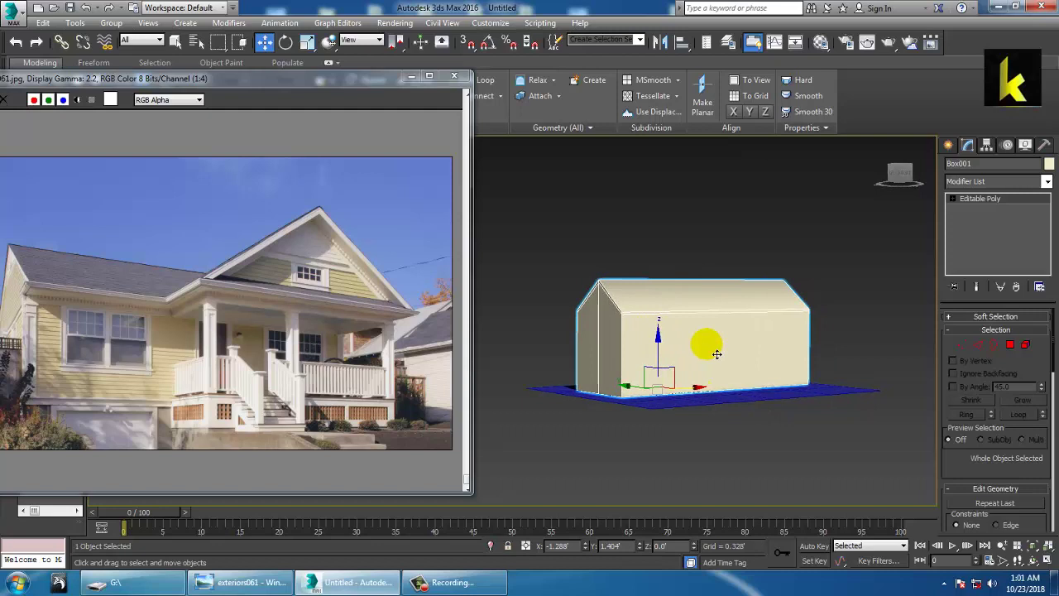
pyautogui.keyDown('alt'); pyautogui.moveTo(716, 354); pyautogui.dragTo(786, 307, button='middle'); pyautogui.keyUp('alt')
# Extrude the two narrow sloping polygons along the gable's roof edge by about 0.158' and deselect them
pyautogui.click(1009, 343)
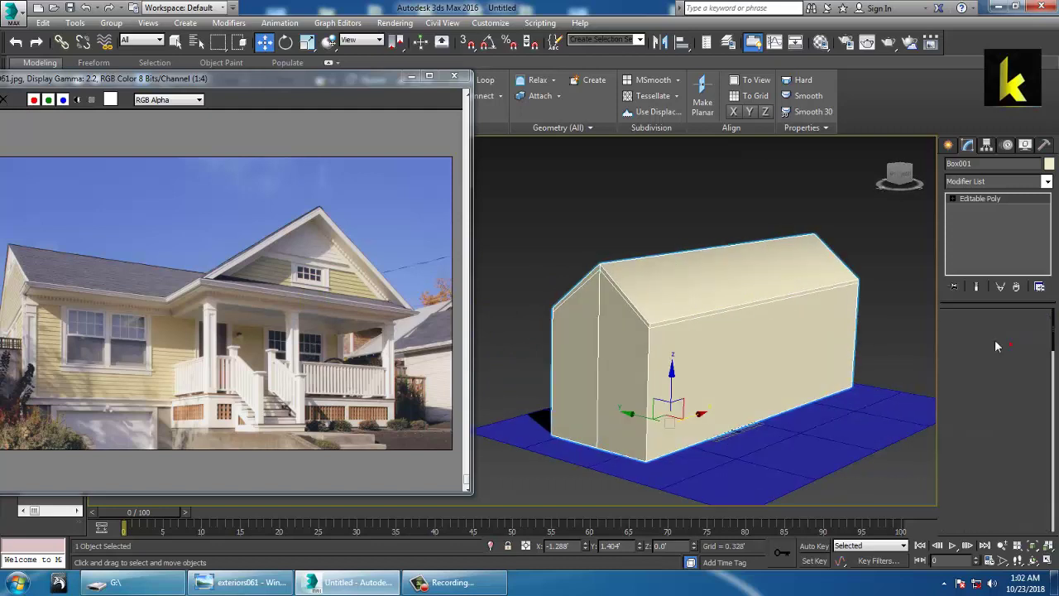
pyautogui.scroll(3, 770, 303)
pyautogui.moveTo(612, 312); pyautogui.dragTo(737, 303, button='middle')
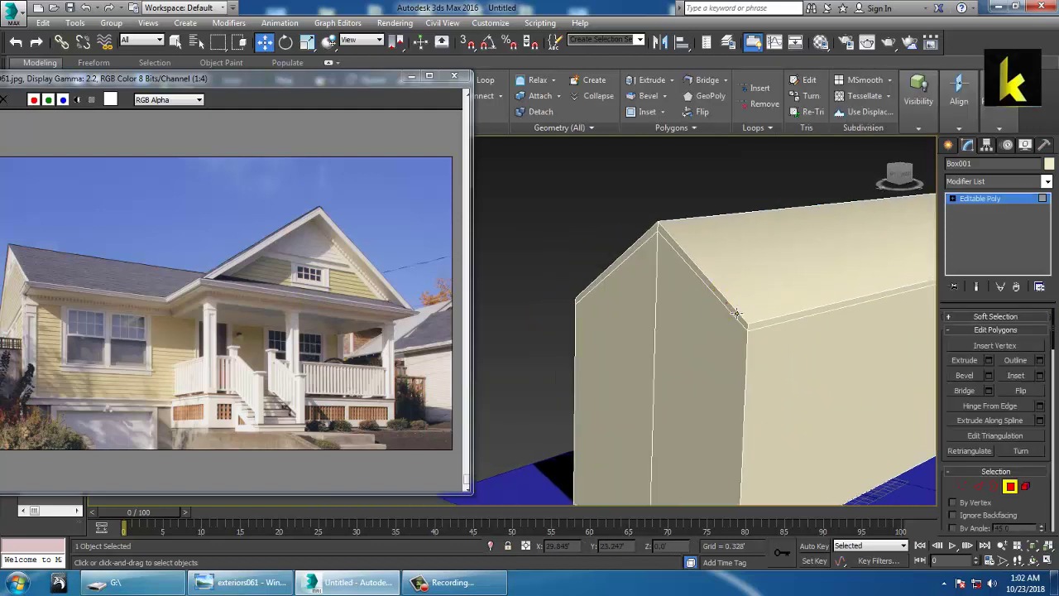
pyautogui.click(726, 303)
pyautogui.keyDown('ctrl'); pyautogui.click(627, 272); pyautogui.keyUp('ctrl')
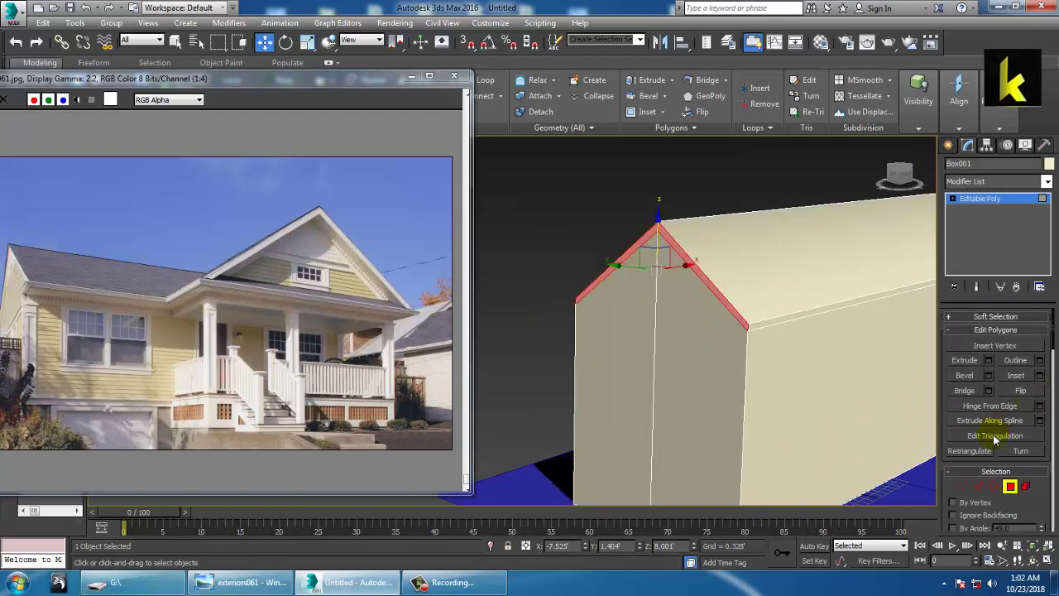
pyautogui.click(987, 360)
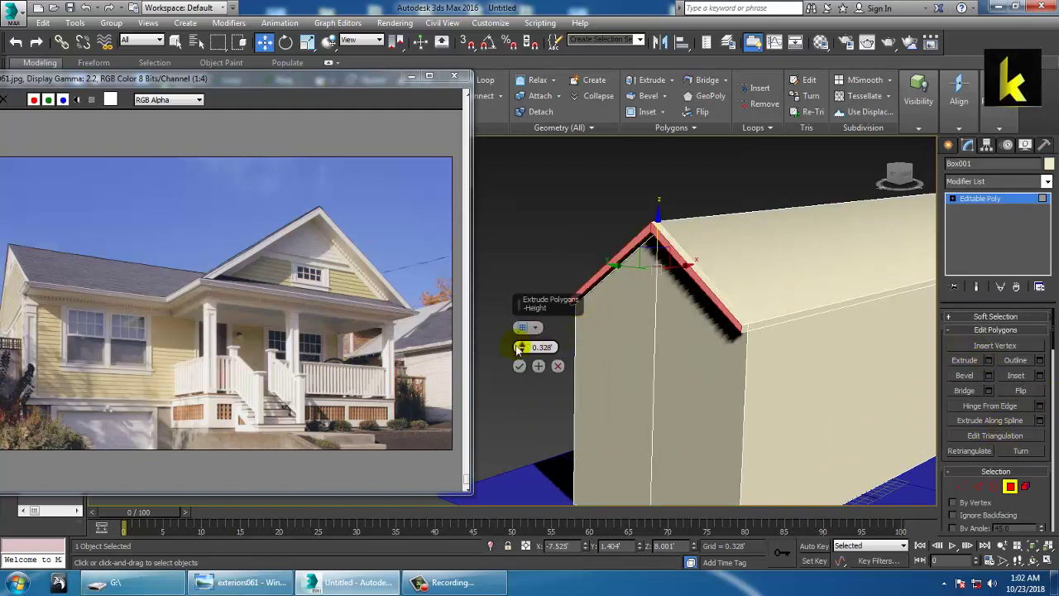
pyautogui.moveTo(519, 349); pyautogui.dragTo(538, 376)
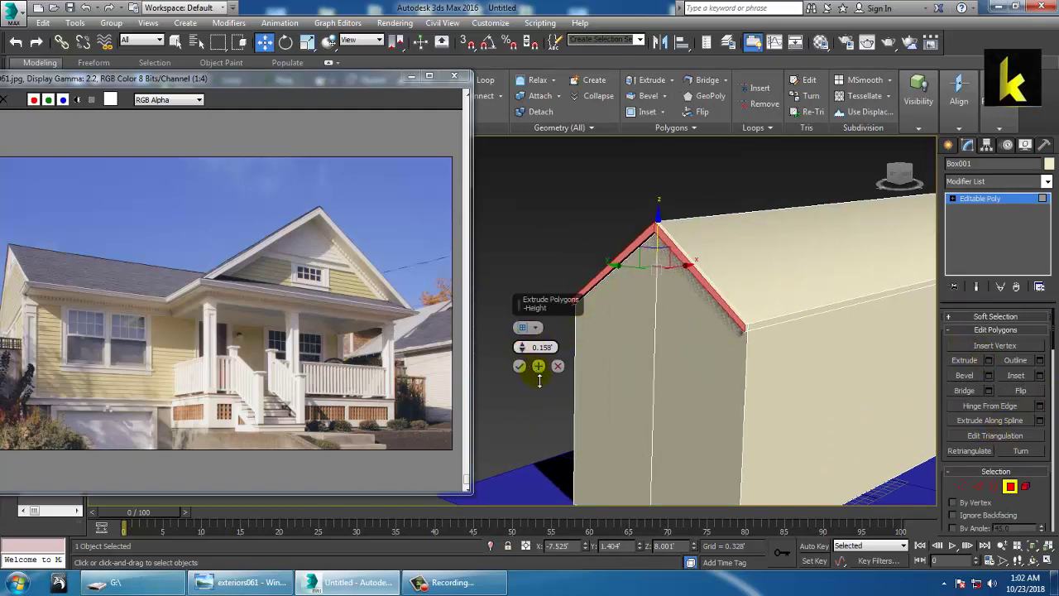
pyautogui.click(519, 365)
pyautogui.click(529, 201)
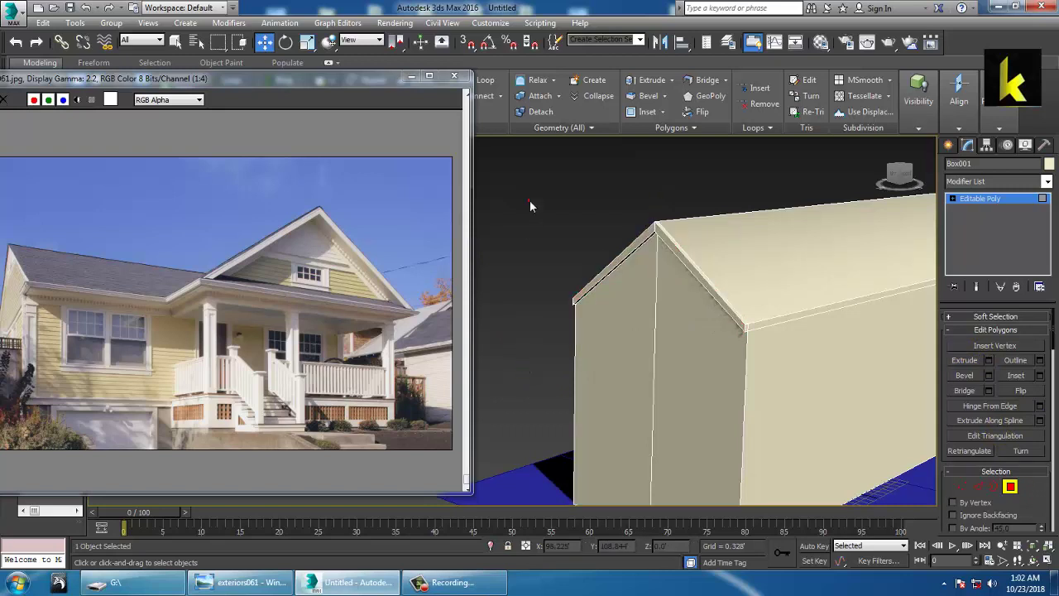
# Check the house's gable trim and long side against the reference photo and finish polygon editing
pyautogui.click(687, 275)
pyautogui.keyDown('alt'); pyautogui.moveTo(686, 274); pyautogui.dragTo(780, 303, button='middle'); pyautogui.keyUp('alt')
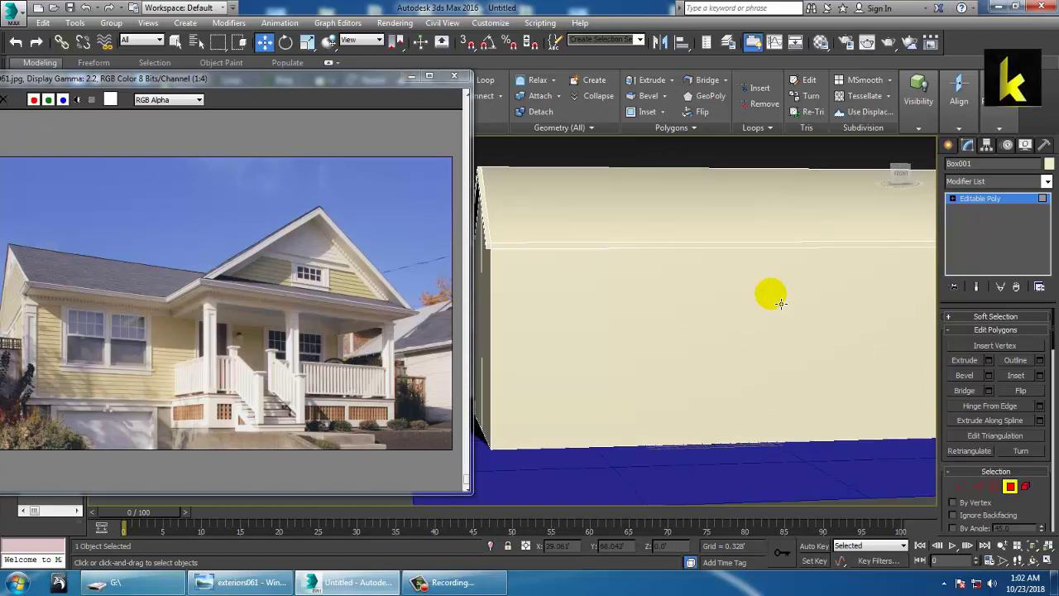
pyautogui.click(479, 247)
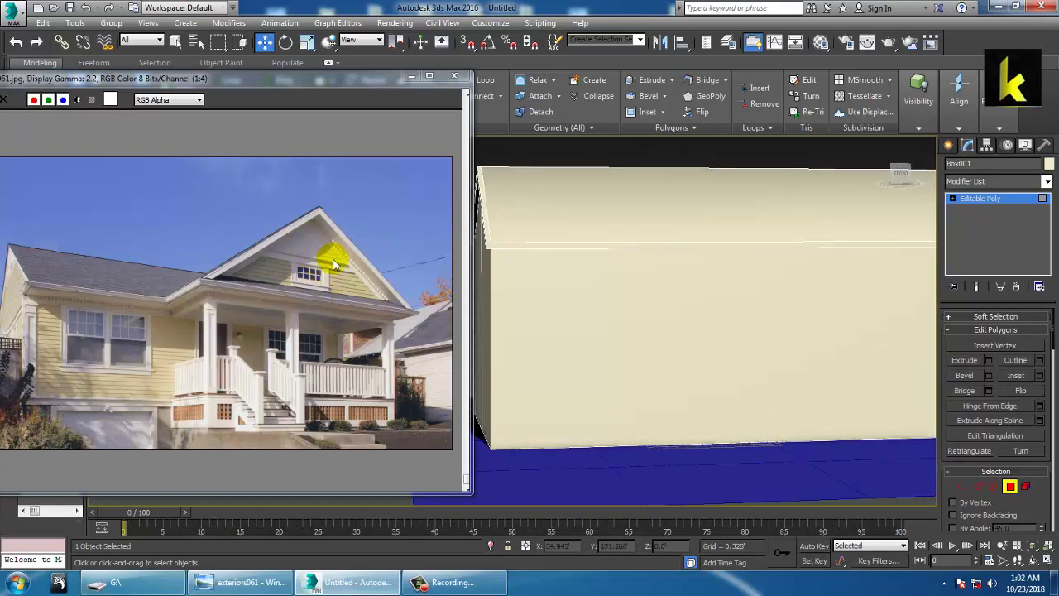
pyautogui.keyDown('alt'); pyautogui.moveTo(607, 331); pyautogui.dragTo(669, 307, button='middle'); pyautogui.keyUp('alt')
pyautogui.click(970, 201)
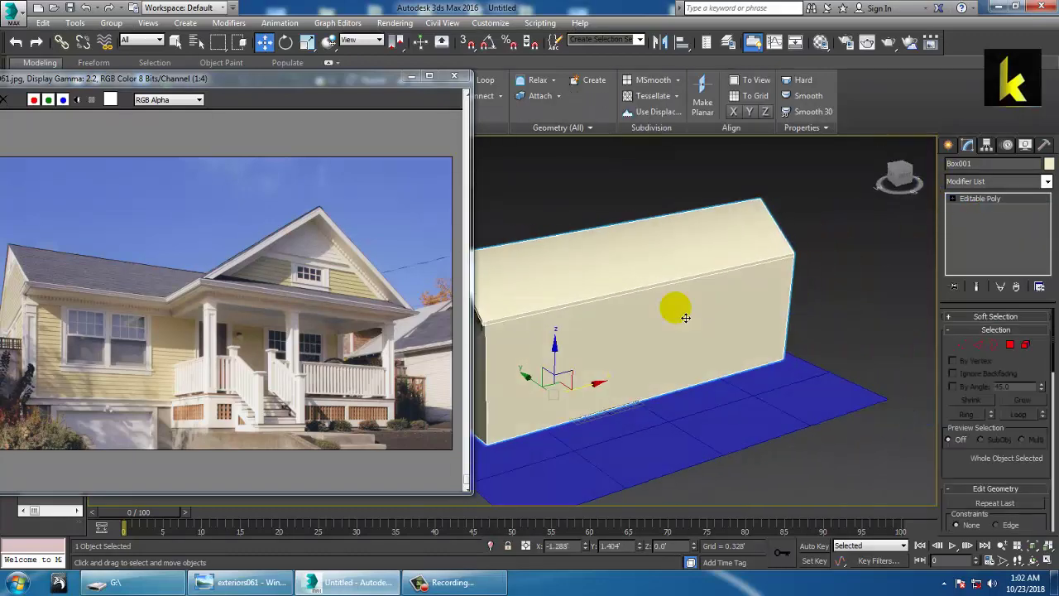
# Turn on angle snapping and set the snap angle to 90 degrees
pyautogui.moveTo(350, 90); pyautogui.dragTo(330, 103)
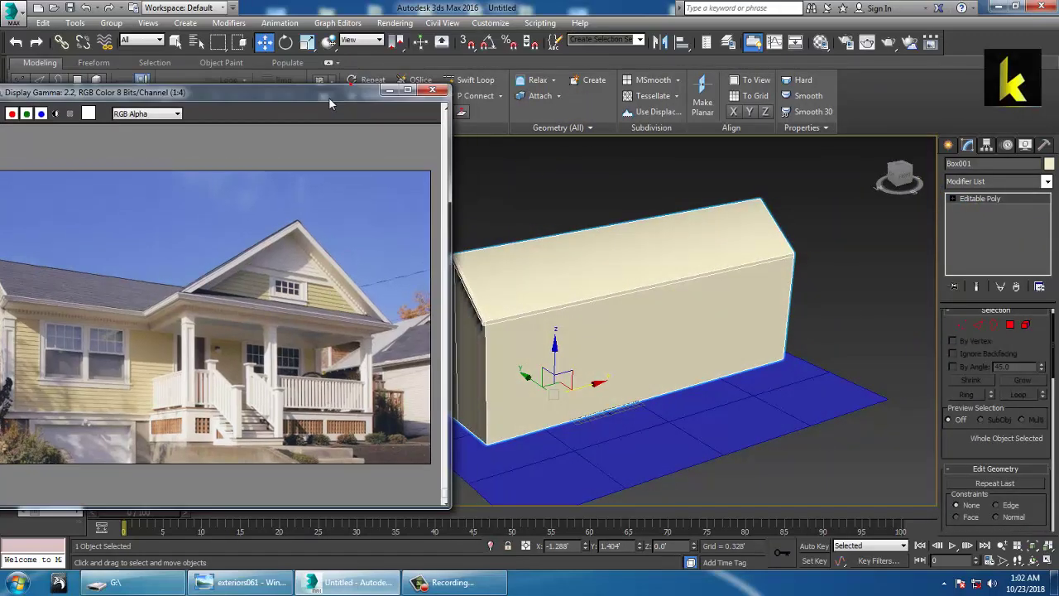
pyautogui.rightClick(468, 42)
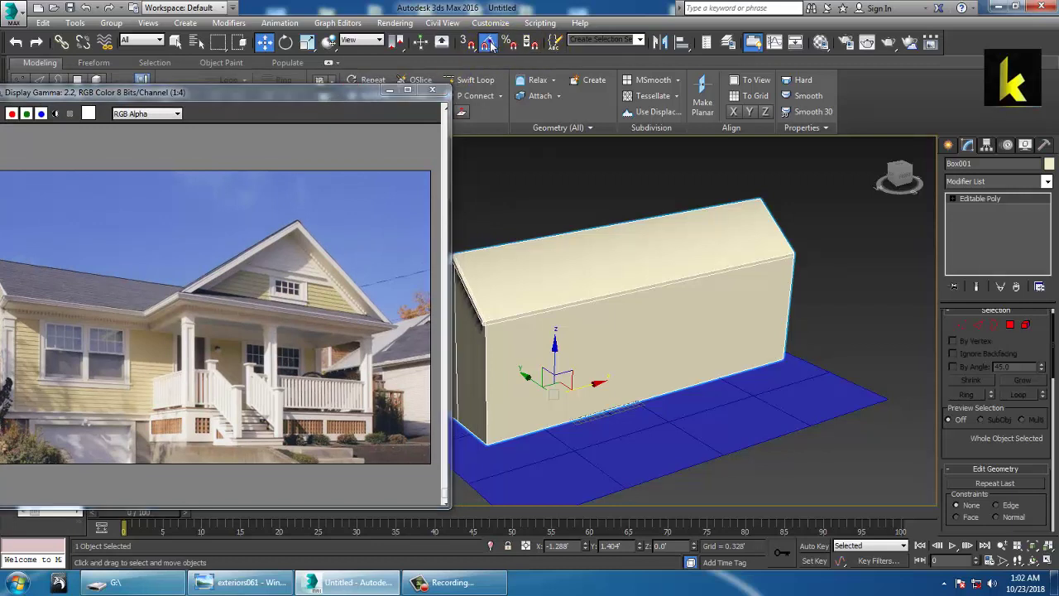
pyautogui.write('90')
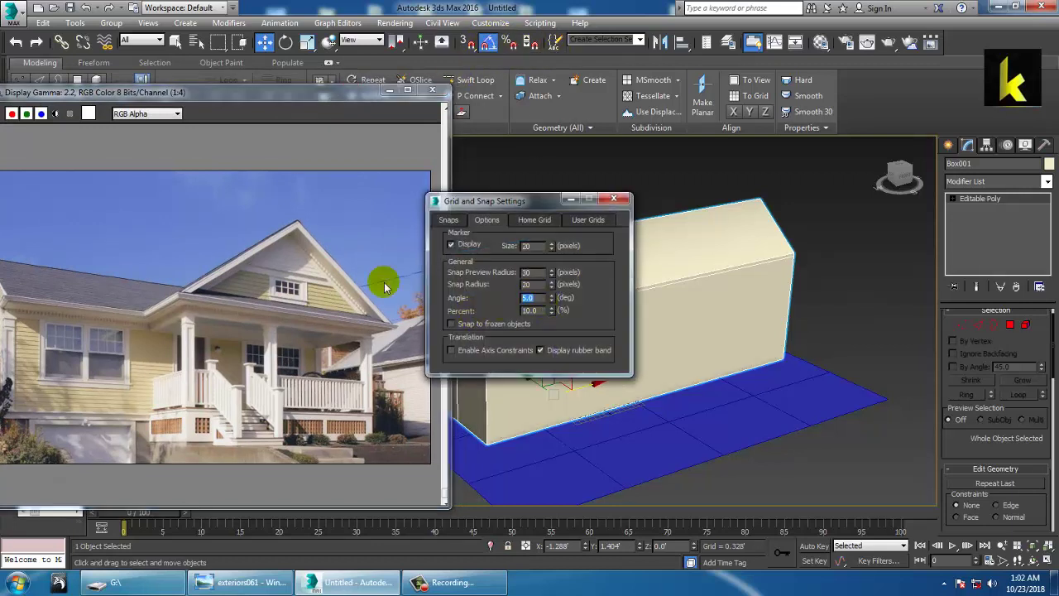
pyautogui.press('Return')
pyautogui.click(613, 200)
# Make one independent copy of the house rotated -90 degrees about the Z axis
pyautogui.press('e')
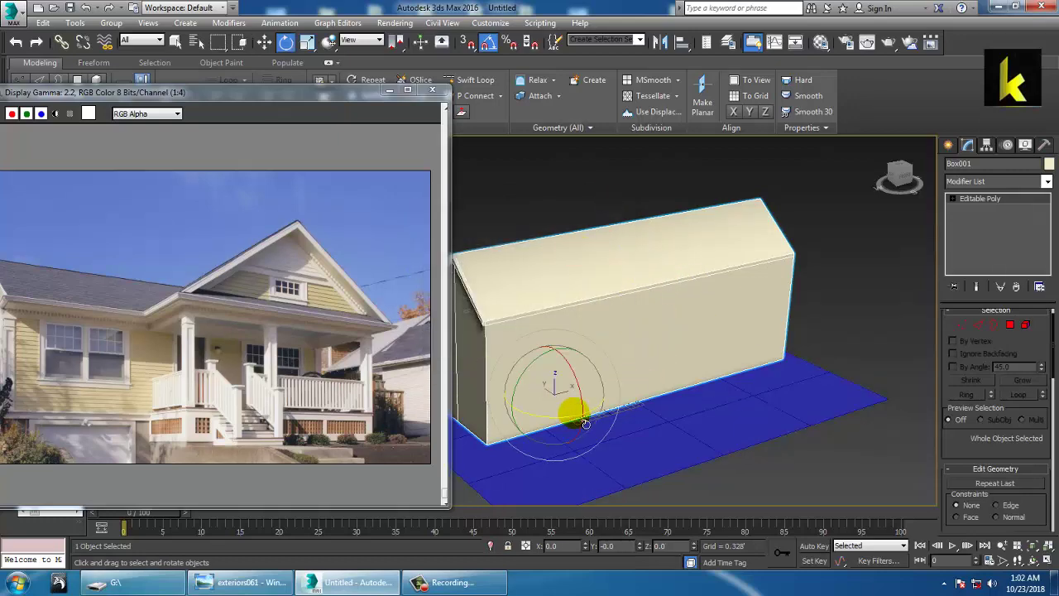
pyautogui.moveTo(584, 424)
pyautogui.keyDown('shift'); pyautogui.mouseDown()
pyautogui.moveTo(571, 423)
pyautogui.moveTo(567, 409)
pyautogui.mouseUp(); pyautogui.keyUp('shift')
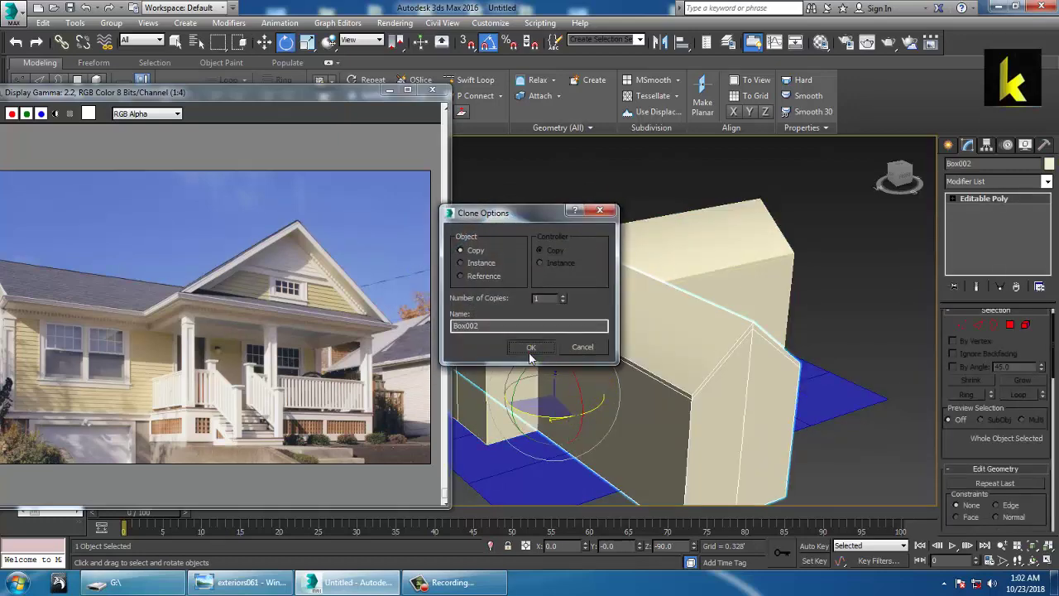
pyautogui.click(530, 346)
# Shorten the rotated copy along its length to about 33% and widen its gable front
pyautogui.scroll(2, 620, 355)
pyautogui.press('r')
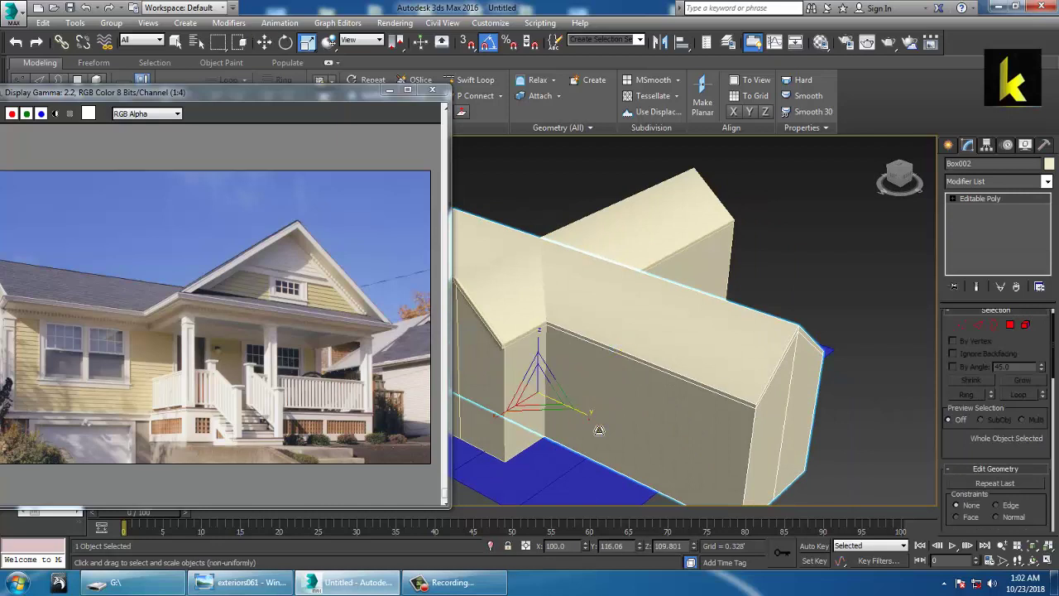
pyautogui.moveTo(589, 420); pyautogui.dragTo(515, 385)
pyautogui.keyDown('alt'); pyautogui.moveTo(578, 373); pyautogui.dragTo(559, 317, button='middle'); pyautogui.keyUp('alt')
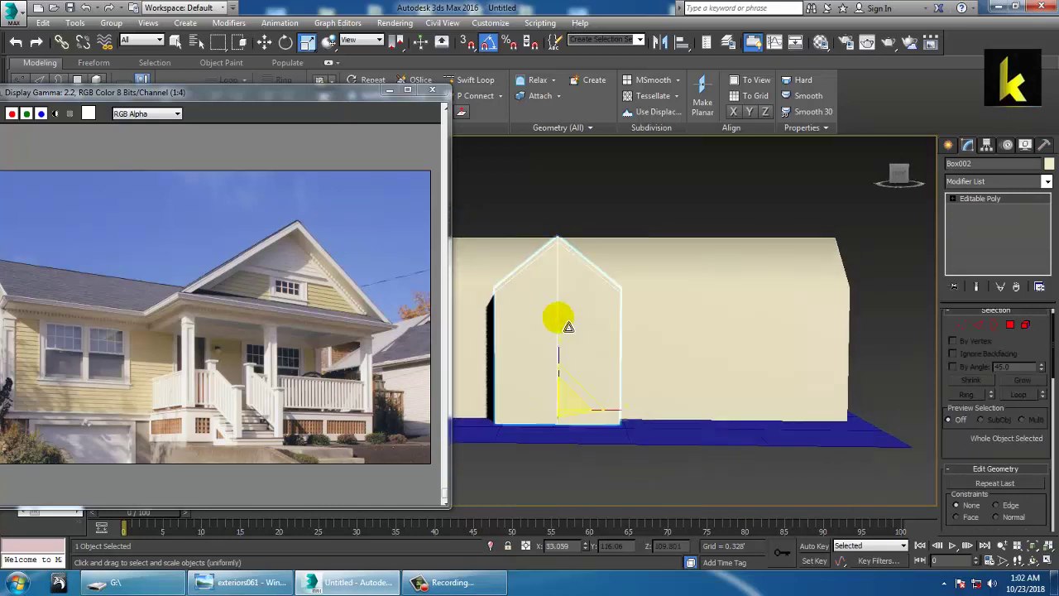
pyautogui.moveTo(610, 403); pyautogui.dragTo(629, 416)
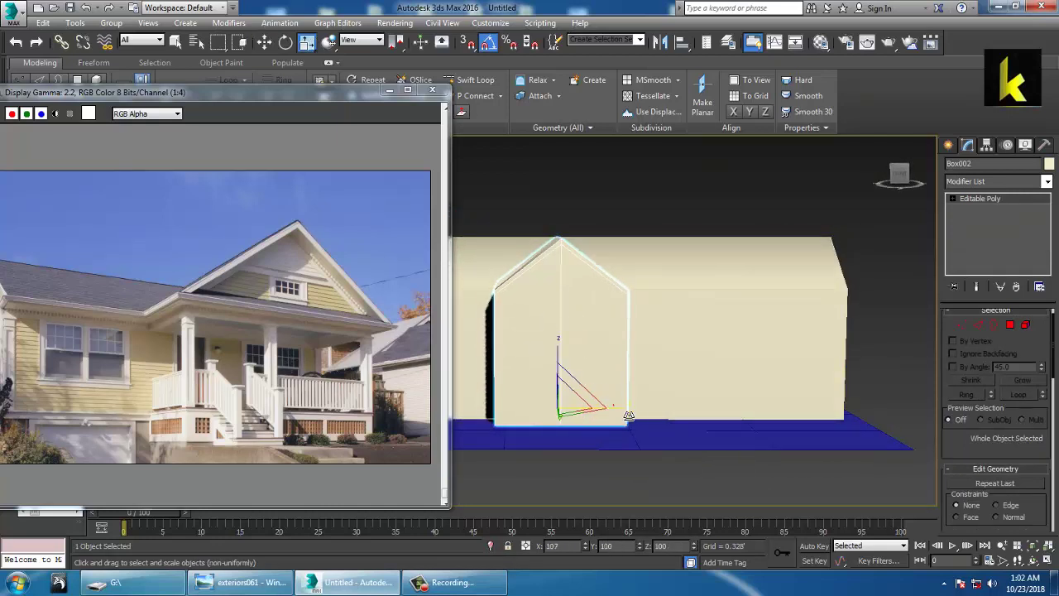
pyautogui.keyDown('alt'); pyautogui.moveTo(628, 415); pyautogui.dragTo(764, 414, button='middle'); pyautogui.keyUp('alt')
# Move the cross wing toward the far end of the house, to about X 8.96' and Y 0.935'
pyautogui.press('w')
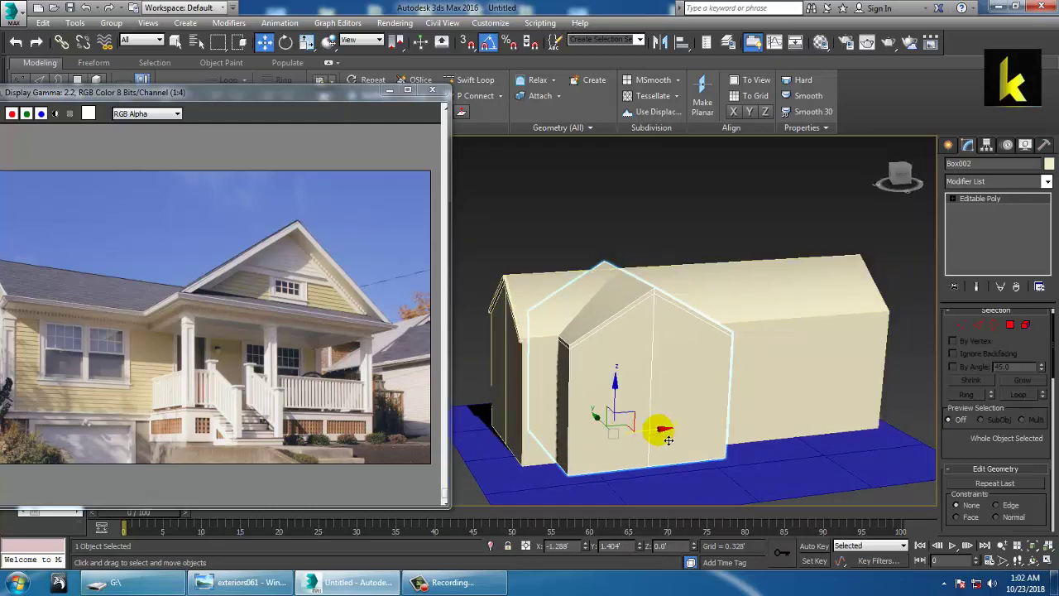
pyautogui.moveTo(668, 443); pyautogui.dragTo(831, 427)
pyautogui.keyDown('alt'); pyautogui.moveTo(830, 424); pyautogui.dragTo(733, 408, button='middle'); pyautogui.keyUp('alt')
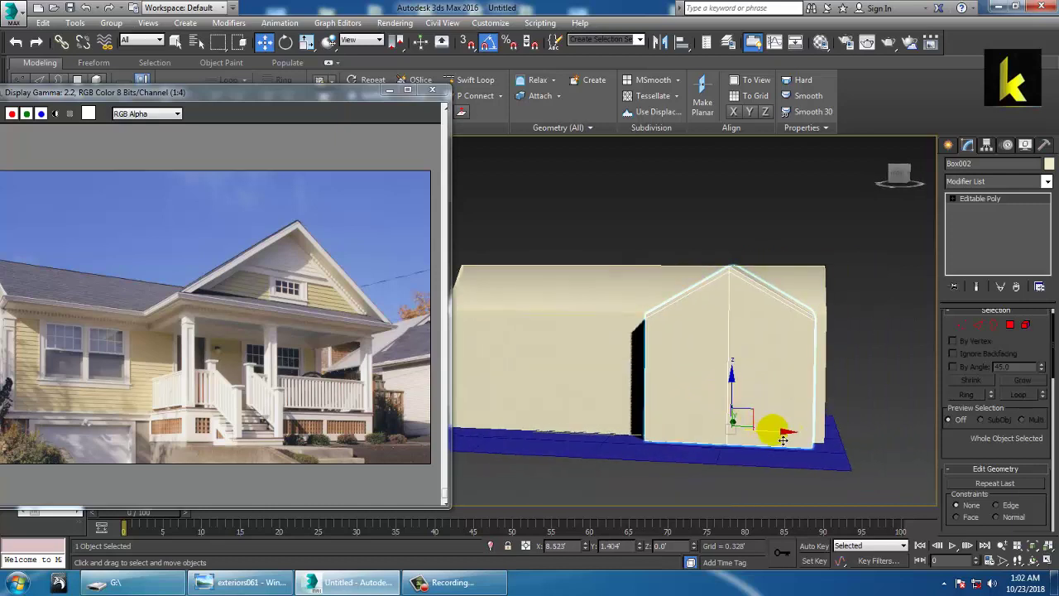
pyautogui.moveTo(783, 440); pyautogui.dragTo(792, 440)
pyautogui.keyDown('alt'); pyautogui.moveTo(757, 387); pyautogui.dragTo(803, 411, button='middle'); pyautogui.keyUp('alt')
pyautogui.scroll(3, 789, 403)
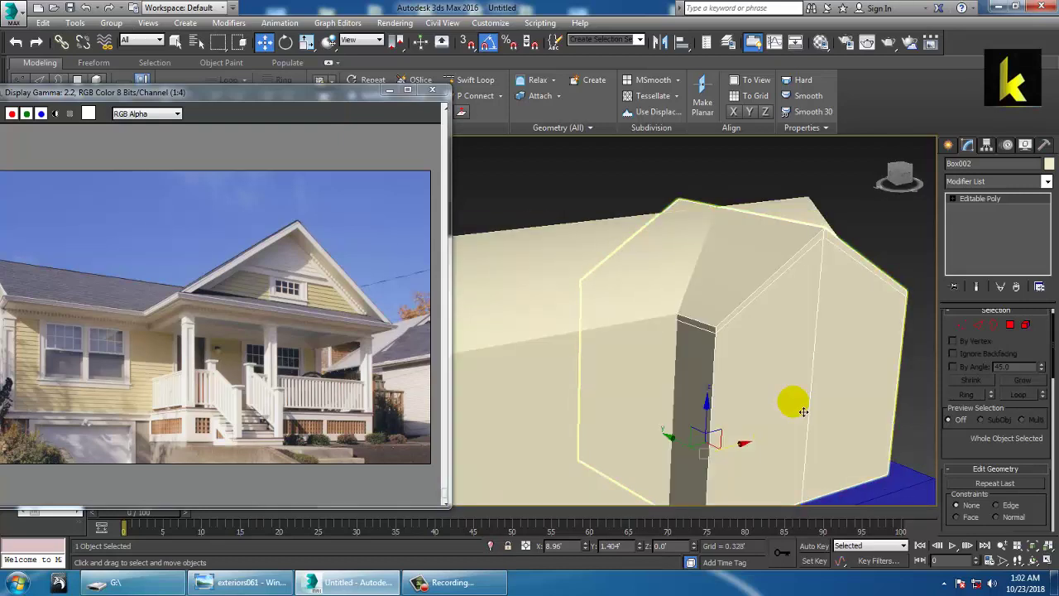
pyautogui.moveTo(813, 319)
pyautogui.keyDown('alt'); pyautogui.mouseDown(button='middle')
pyautogui.moveTo(840, 337)
pyautogui.moveTo(819, 333)
pyautogui.mouseUp(button='middle'); pyautogui.keyUp('alt')
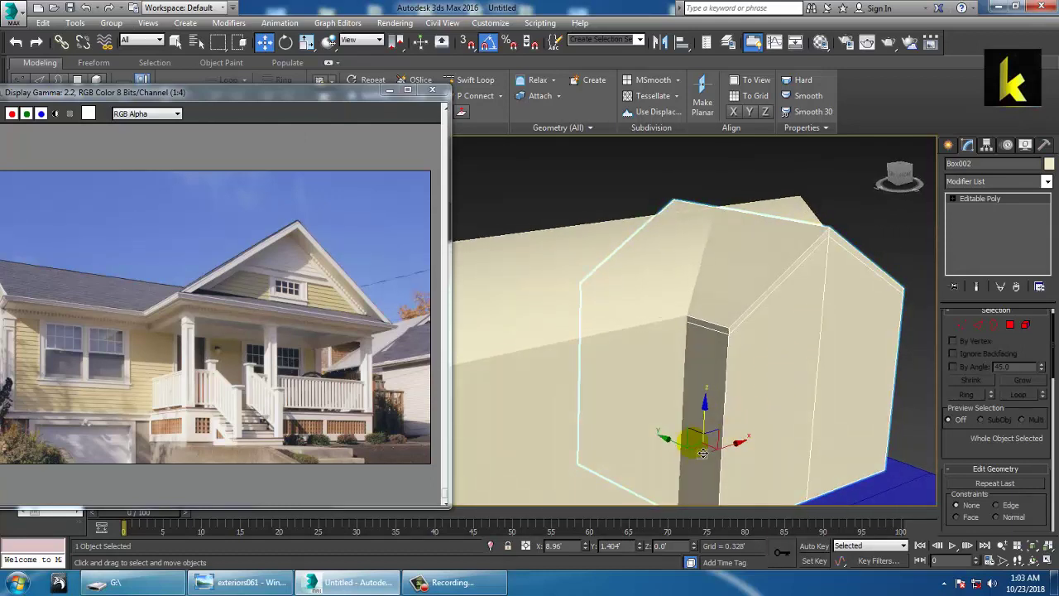
pyautogui.keyDown('alt'); pyautogui.moveTo(688, 453); pyautogui.dragTo(777, 352, button='middle'); pyautogui.keyUp('alt')
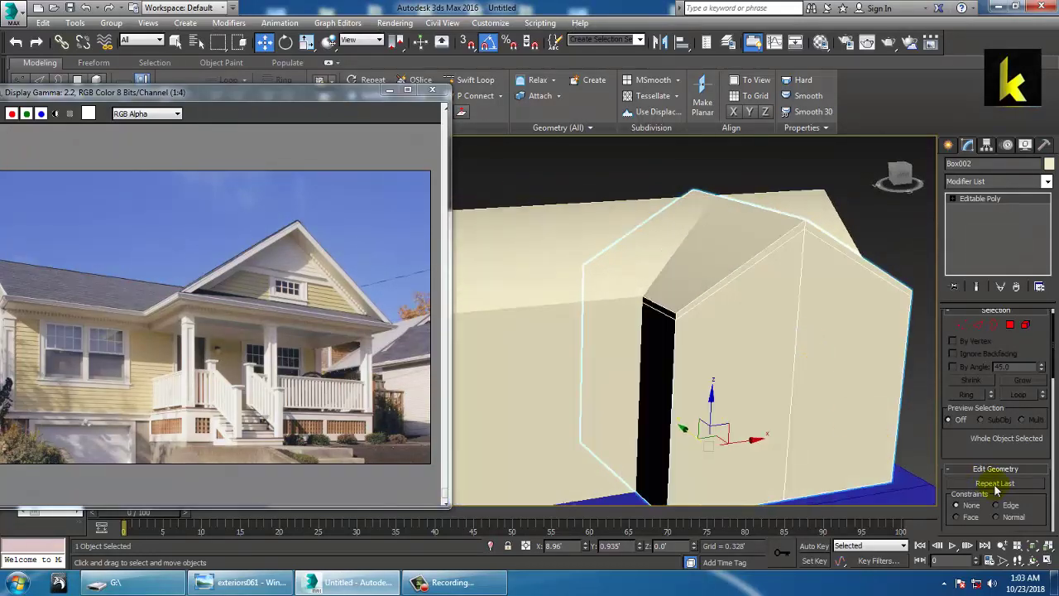
# Try to attach the main house to the cross wing as one editable poly
pyautogui.scroll(-5, 985, 459)
pyautogui.click(964, 452)
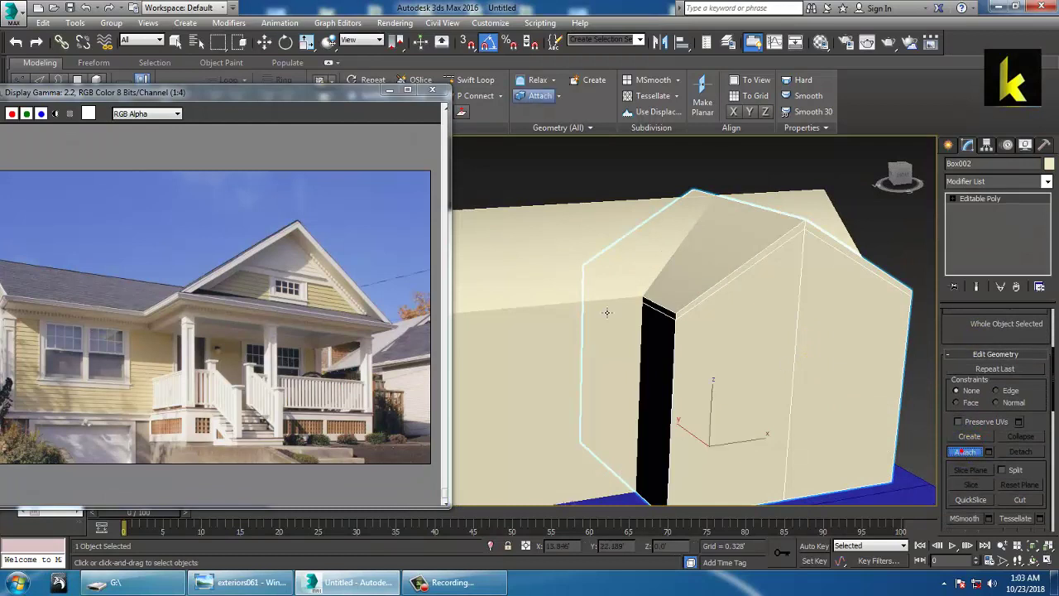
pyautogui.click(566, 264)
pyautogui.keyDown('alt'); pyautogui.moveTo(842, 318); pyautogui.dragTo(766, 280, button='middle'); pyautogui.keyUp('alt')
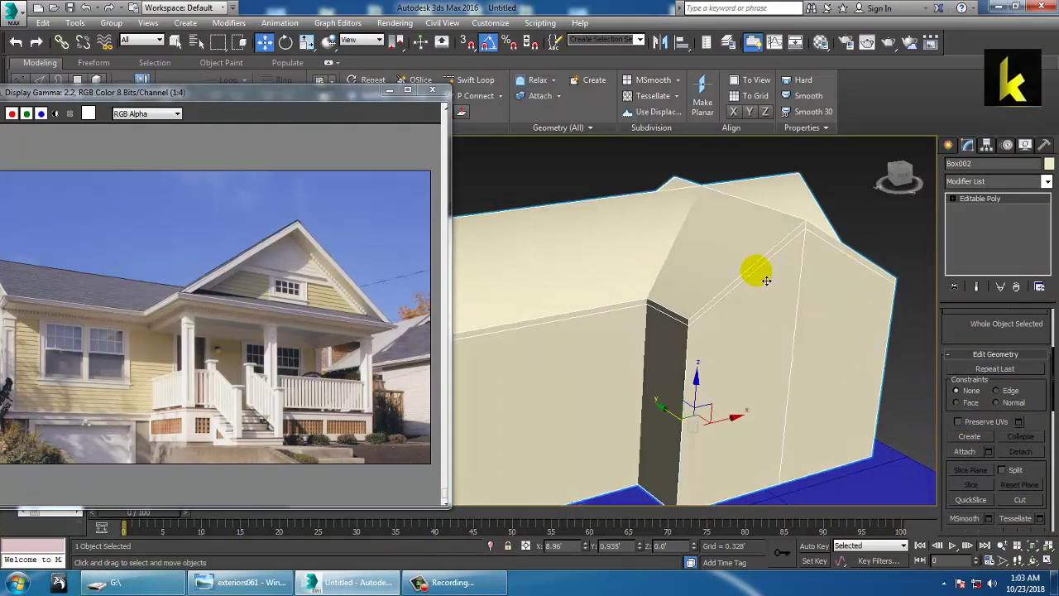
pyautogui.hotkey('ctrl', 'z')
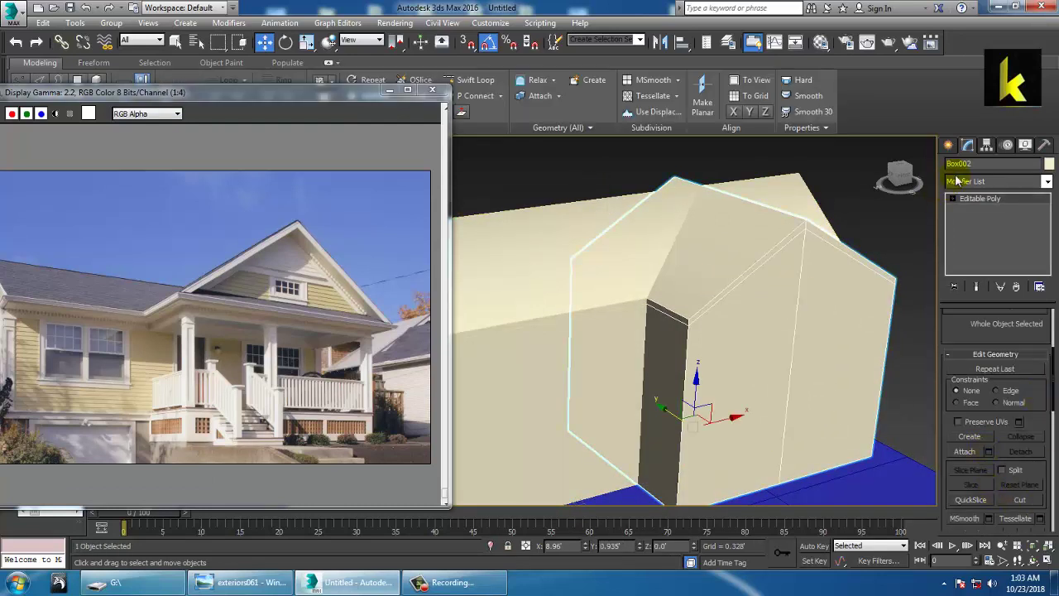
# Turn the cross wing into a ProBoolean compound object using the Union operation
pyautogui.click(949, 146)
pyautogui.click(993, 184)
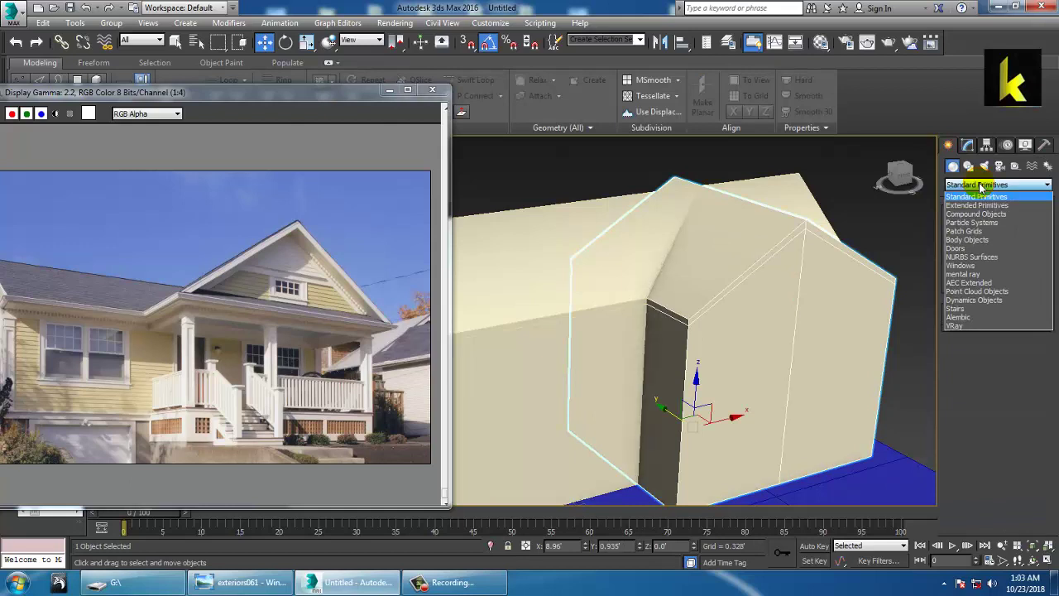
pyautogui.click(988, 205)
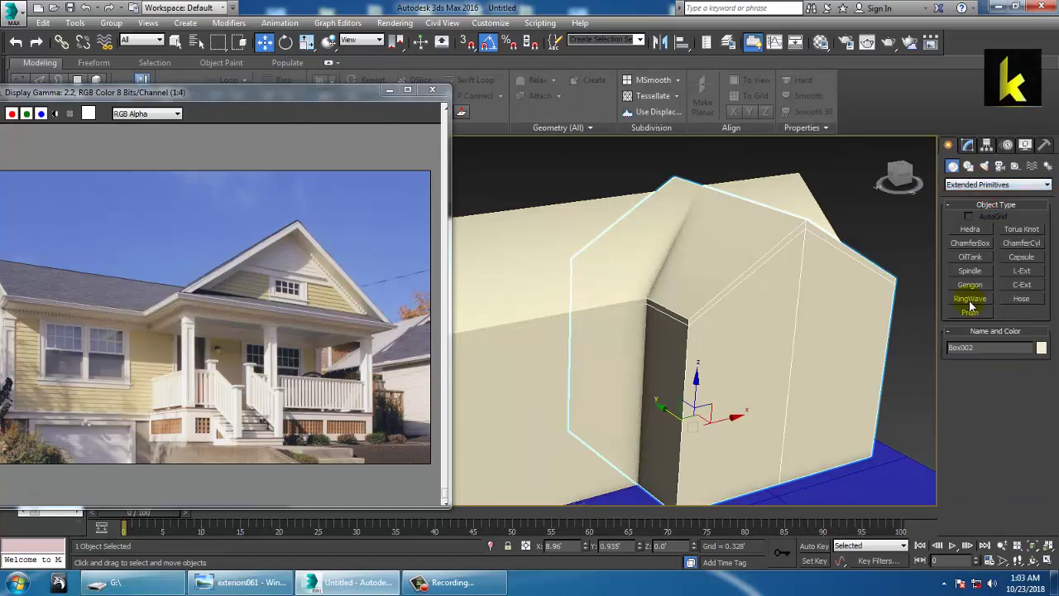
pyautogui.click(984, 185)
pyautogui.click(989, 212)
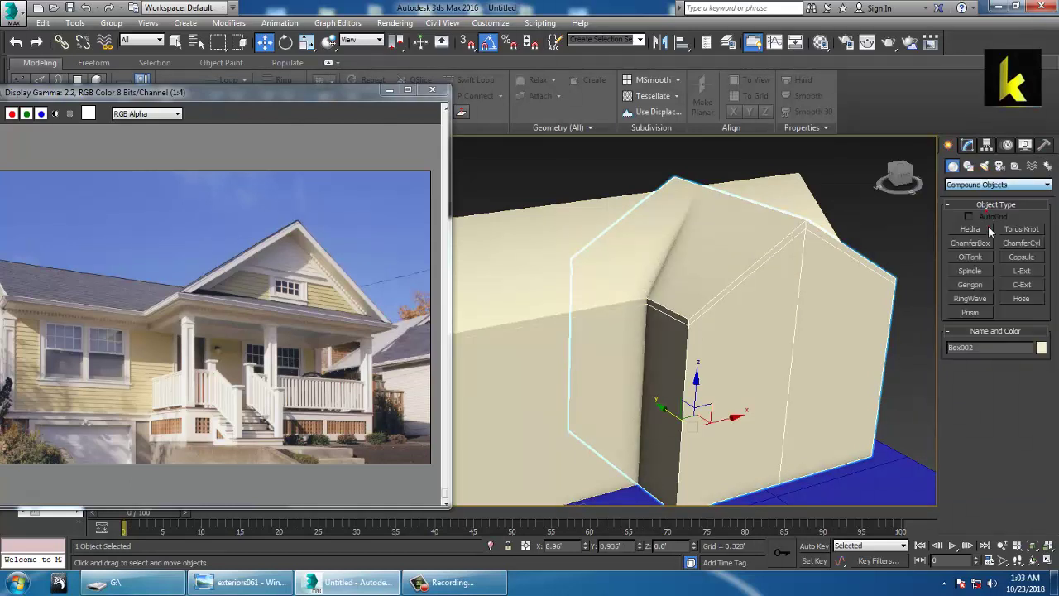
pyautogui.click(969, 298)
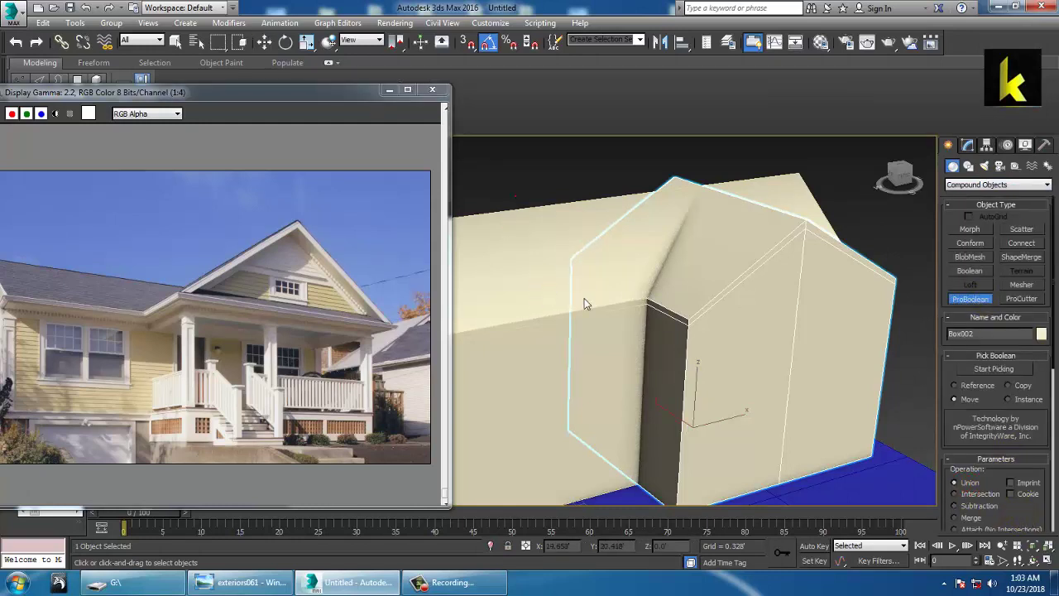
pyautogui.click(969, 300)
# Try to attach the cross wing to the main house's editable poly, and clear the selection
pyautogui.click(662, 284)
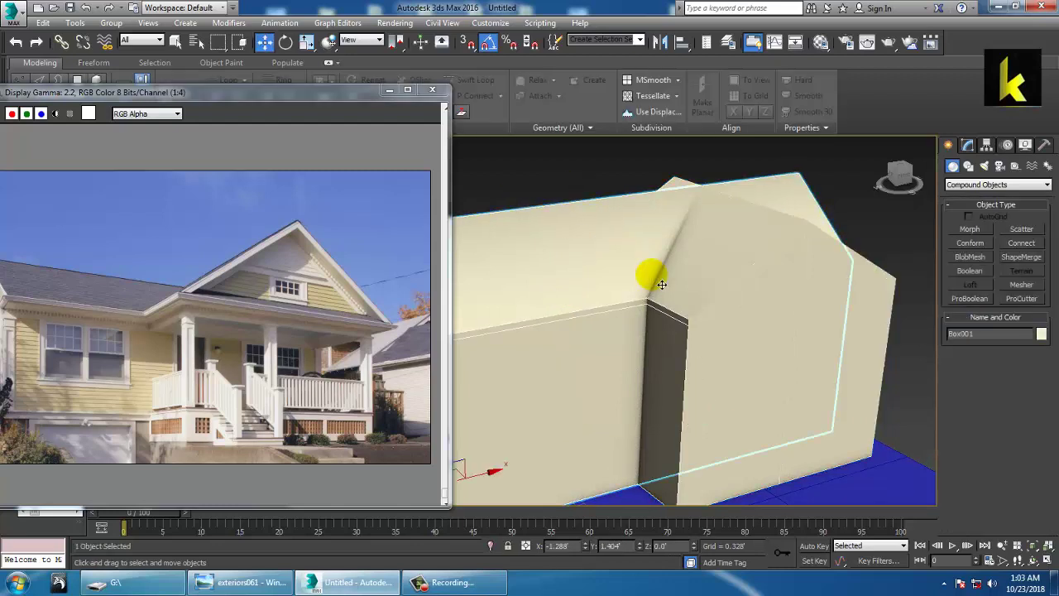
pyautogui.click(967, 145)
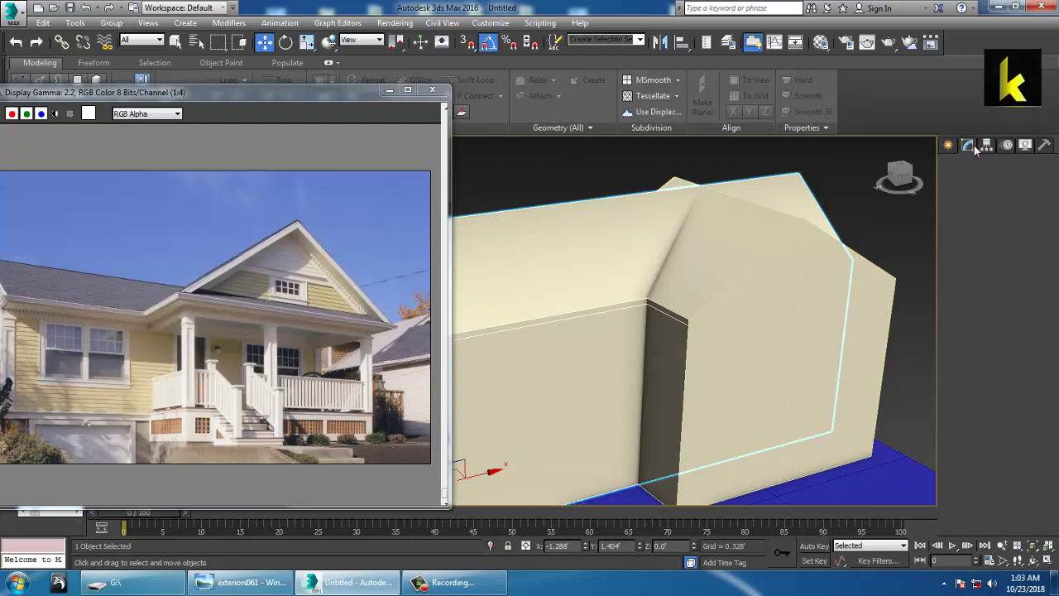
pyautogui.click(964, 451)
pyautogui.click(523, 249)
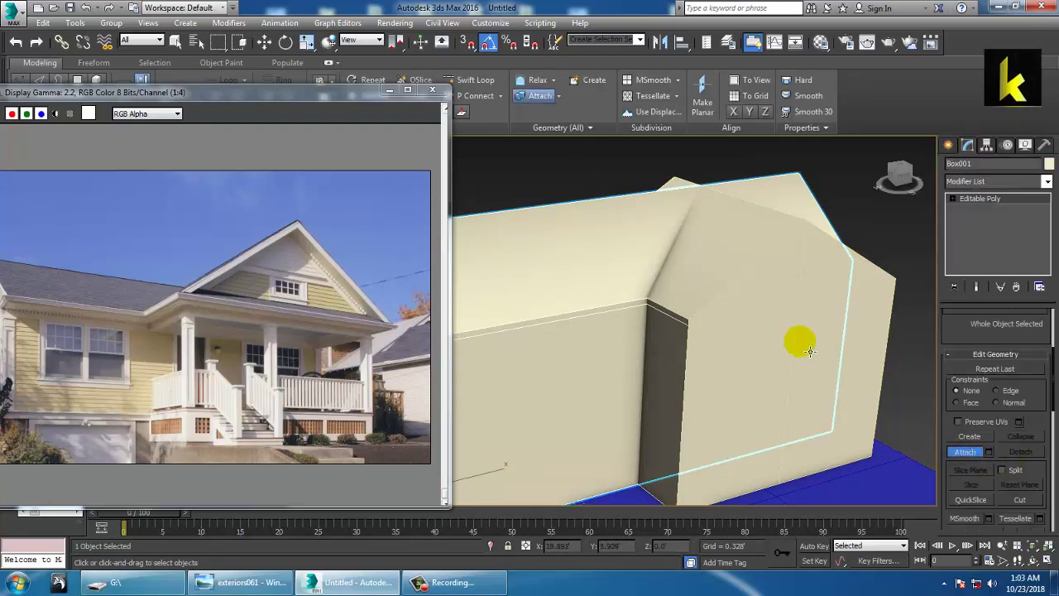
pyautogui.rightClick(885, 335)
pyautogui.click(886, 229)
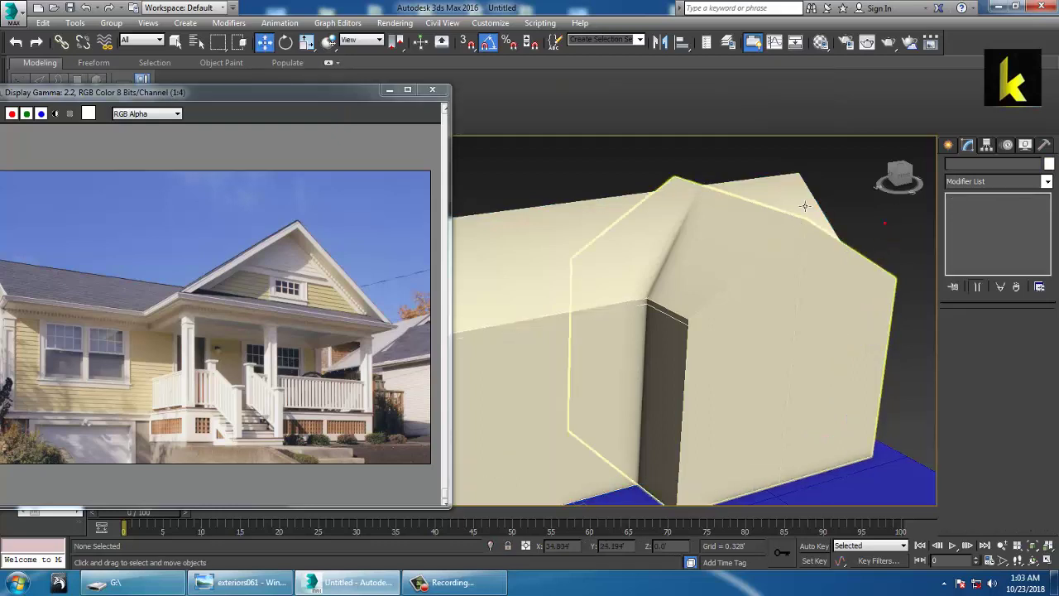
# Merge the main house into the cross wing's ProBoolean as a union operand
pyautogui.click(805, 206)
pyautogui.click(877, 314)
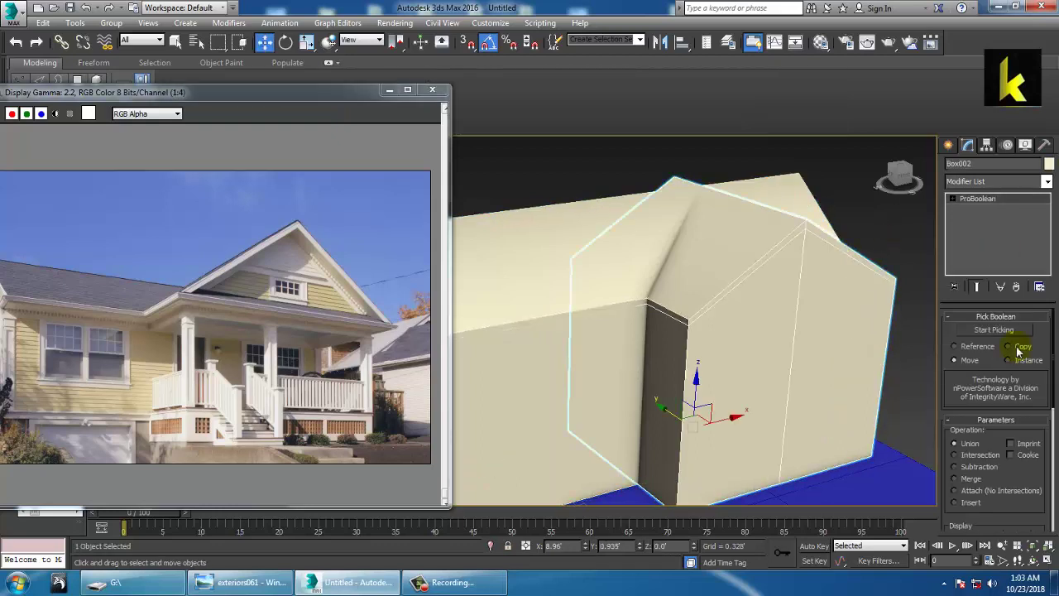
pyautogui.click(992, 331)
pyautogui.click(553, 303)
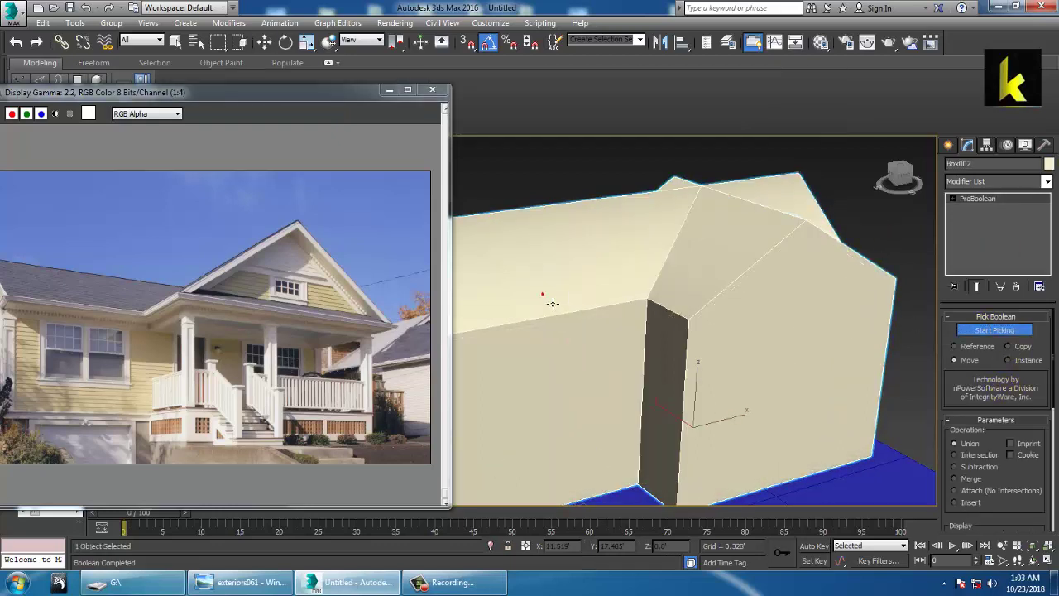
pyautogui.keyDown('alt'); pyautogui.moveTo(606, 327); pyautogui.dragTo(741, 370, button='middle'); pyautogui.keyUp('alt')
pyautogui.press('w')
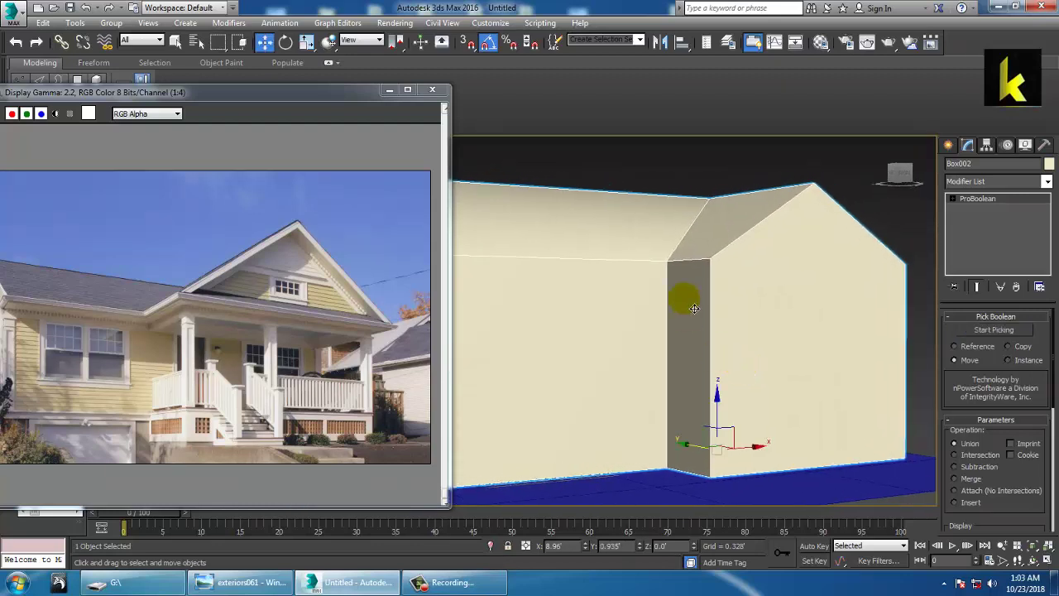
# Convert the merged house to an editable poly
pyautogui.keyDown('alt'); pyautogui.moveTo(693, 308); pyautogui.dragTo(706, 286, button='middle'); pyautogui.keyUp('alt')
pyautogui.rightClick(697, 250)
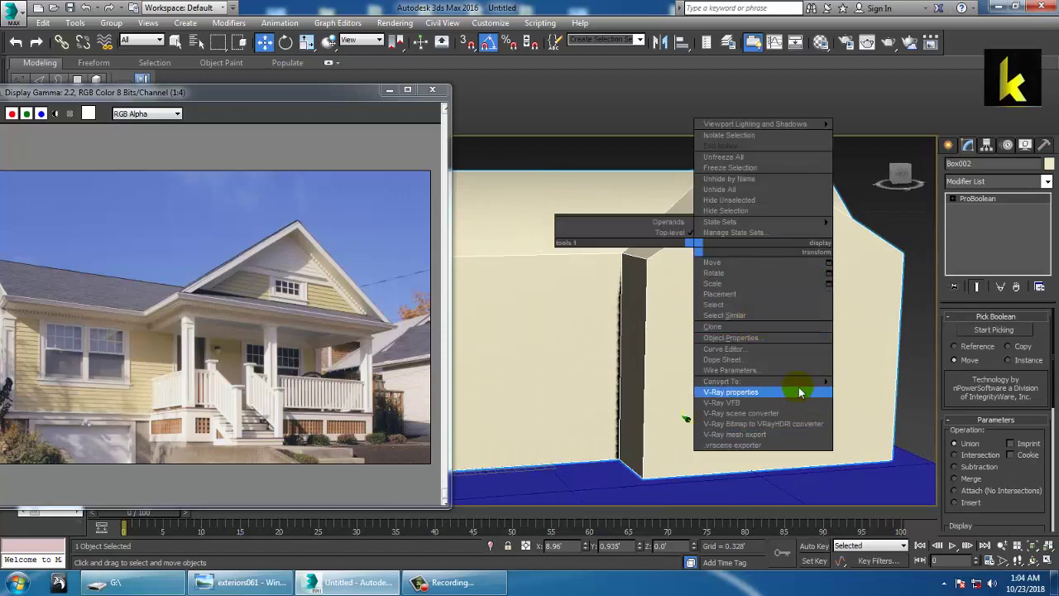
pyautogui.moveTo(815, 381)
pyautogui.click(916, 394)
pyautogui.moveTo(916, 394)
pyautogui.keyDown('alt'); pyautogui.mouseDown(button='middle')
pyautogui.moveTo(771, 366)
pyautogui.moveTo(780, 402)
pyautogui.moveTo(935, 389)
pyautogui.mouseUp(button='middle'); pyautogui.keyUp('alt')
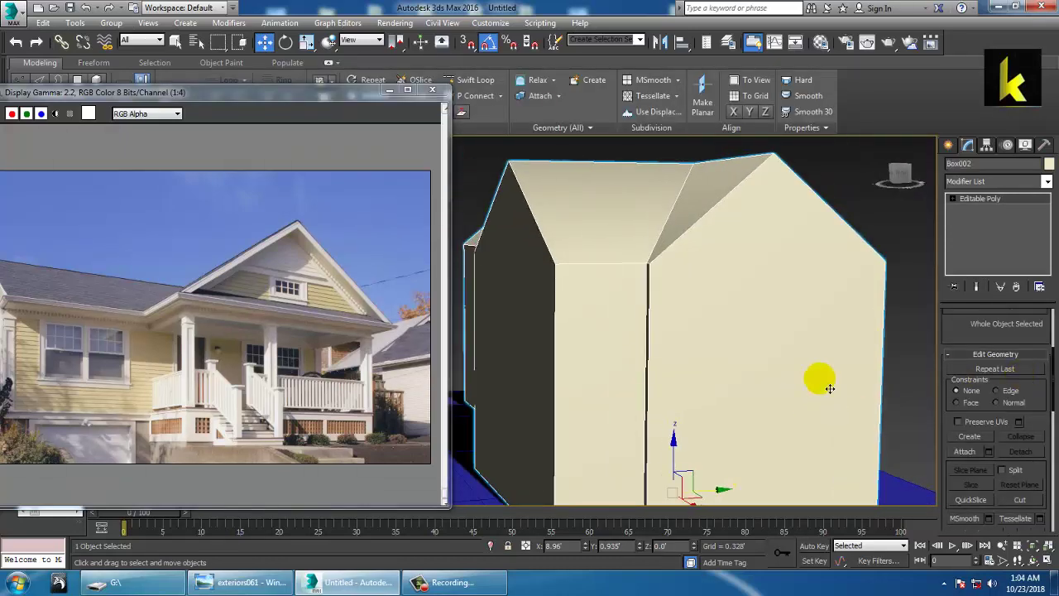
# Switch to polygon level, check the wing's front and side walls by selecting them, and clear the selection
pyautogui.press('4')
pyautogui.moveTo(708, 396)
pyautogui.keyDown('alt'); pyautogui.mouseDown(button='middle')
pyautogui.moveTo(677, 388)
pyautogui.moveTo(722, 400)
pyautogui.moveTo(709, 402)
pyautogui.mouseUp(button='middle'); pyautogui.keyUp('alt')
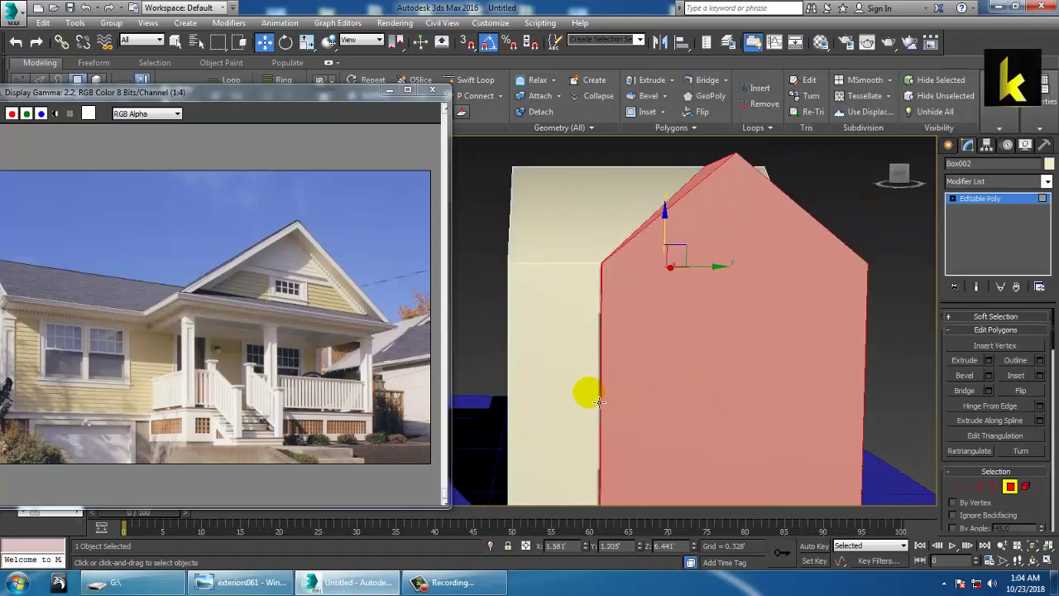
pyautogui.moveTo(535, 419); pyautogui.dragTo(538, 422)
pyautogui.keyDown('alt'); pyautogui.moveTo(558, 417); pyautogui.dragTo(732, 406, button='middle'); pyautogui.keyUp('alt')
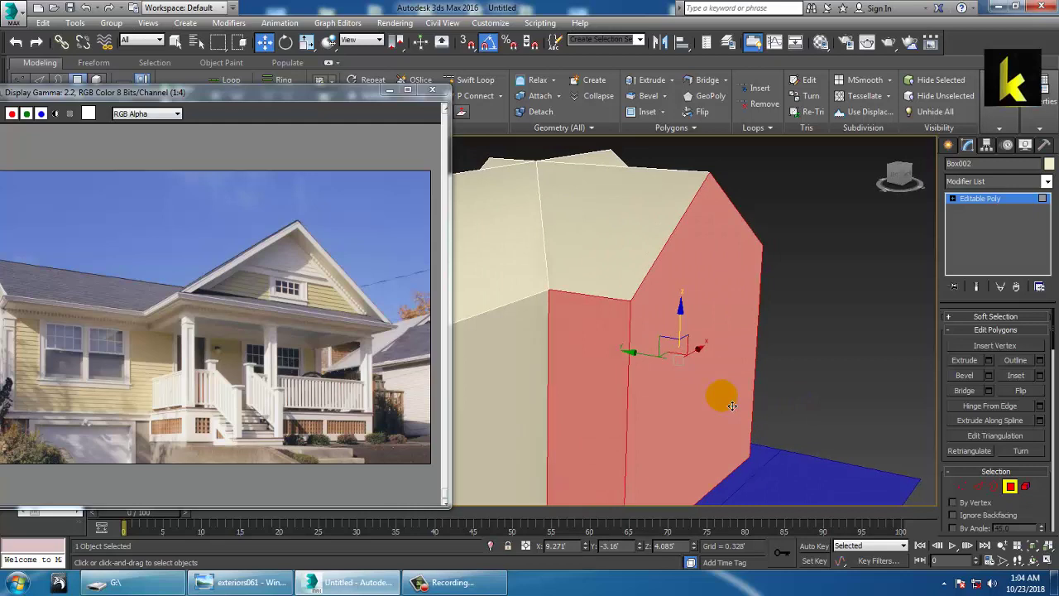
pyautogui.keyDown('alt'); pyautogui.moveTo(758, 387); pyautogui.dragTo(872, 278, button='middle'); pyautogui.keyUp('alt')
pyautogui.click(873, 279)
pyautogui.keyDown('alt'); pyautogui.moveTo(716, 317); pyautogui.dragTo(646, 300, button='middle'); pyautogui.keyUp('alt')
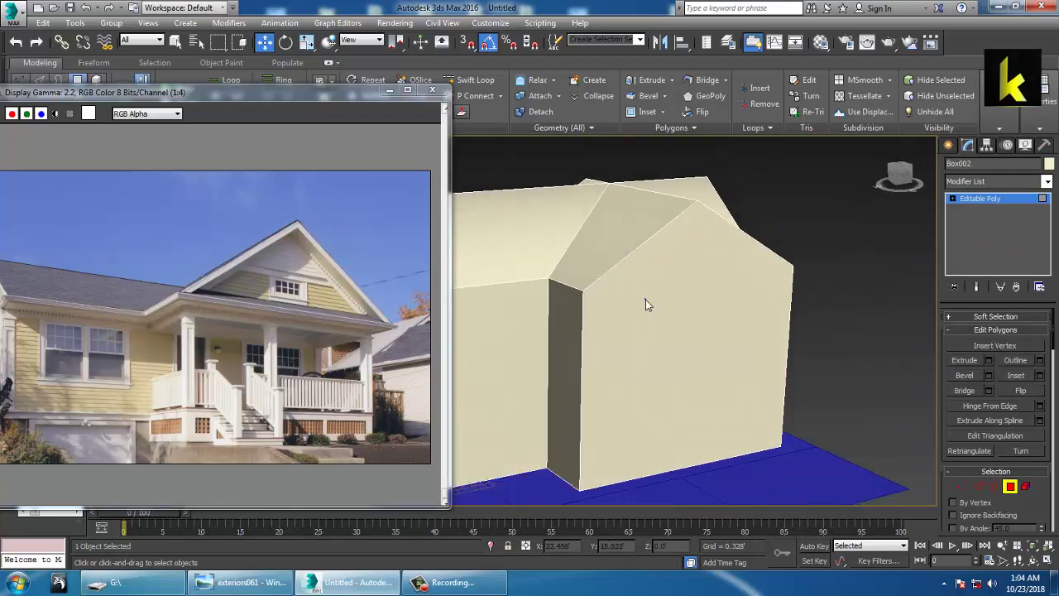
# Try to cut an edge across the wing's front wall at eave height and check it in the front view
pyautogui.rightClick(645, 299)
pyautogui.click(620, 172)
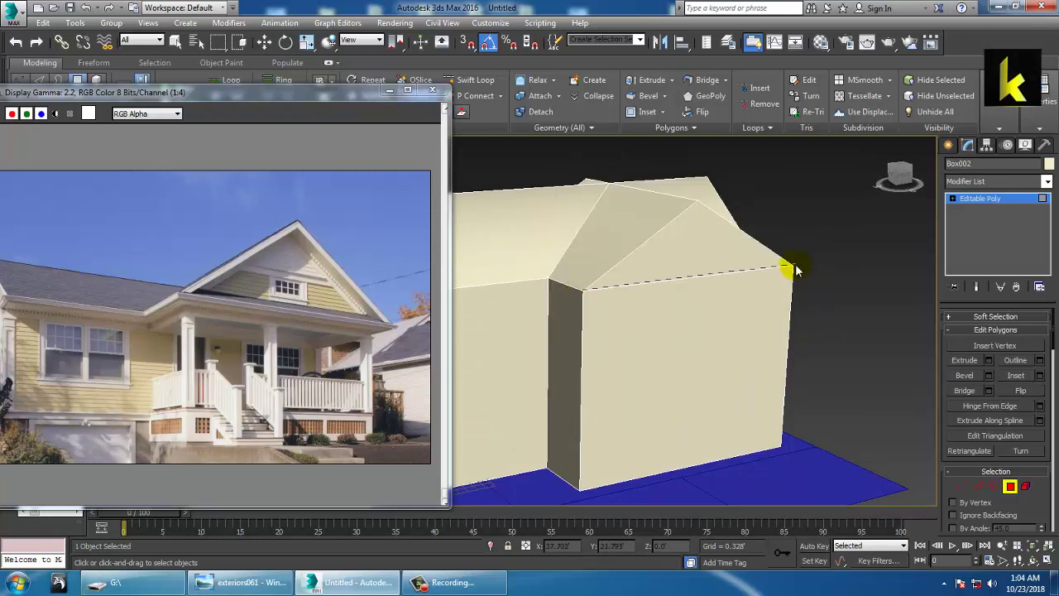
pyautogui.keyDown('alt'); pyautogui.moveTo(873, 321); pyautogui.dragTo(845, 322, button='middle'); pyautogui.keyUp('alt')
pyautogui.rightClick(845, 321)
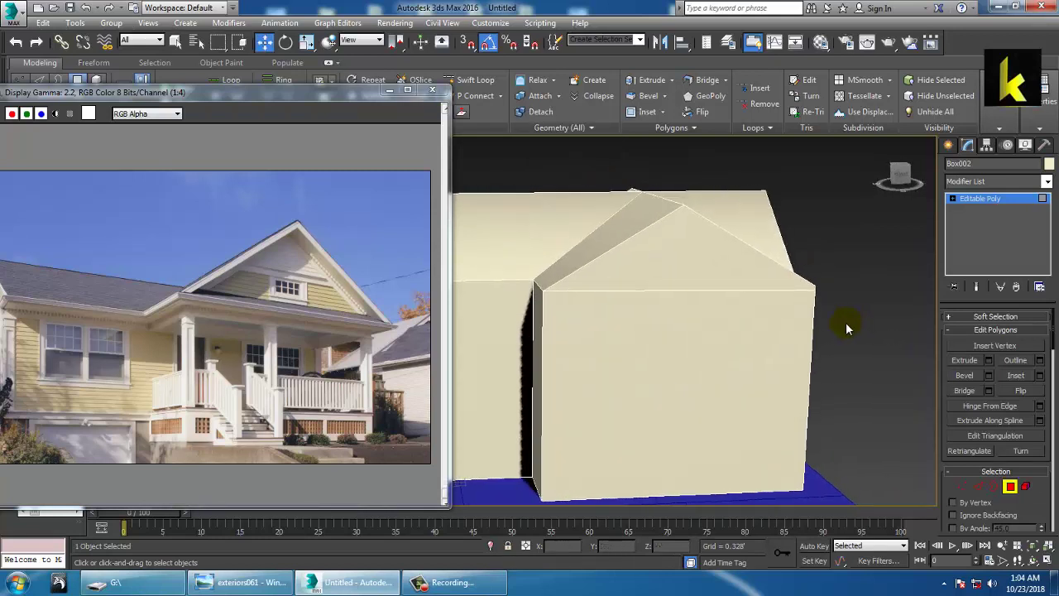
pyautogui.hotkey('alt', 'w')
pyautogui.click(781, 252)
pyautogui.hotkey('alt', 'w')
pyautogui.press('z')
pyautogui.scroll(5, 749, 302)
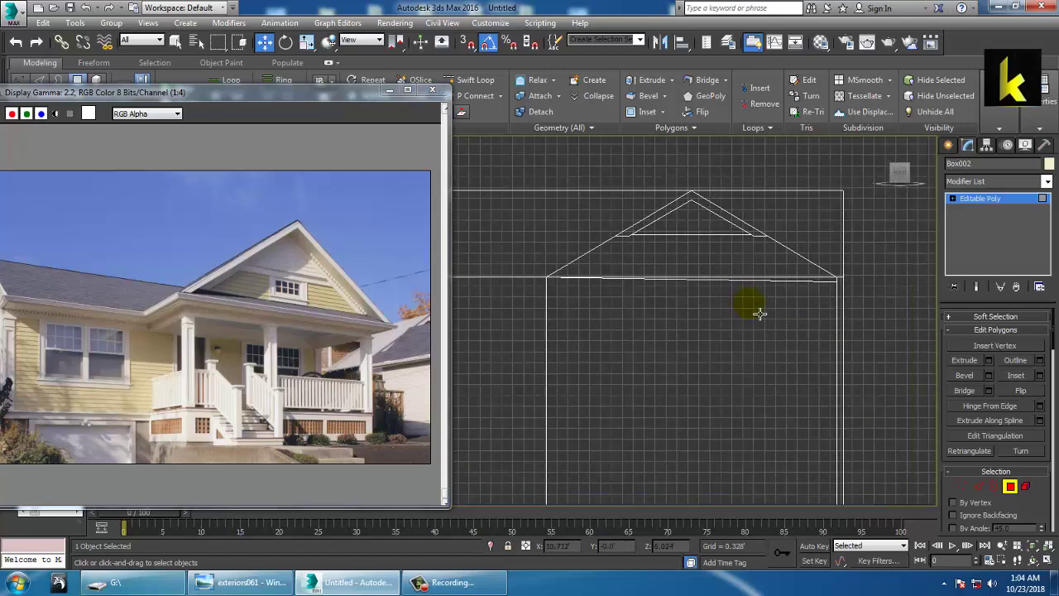
pyautogui.hotkey('alt', 'w')
pyautogui.hotkey('alt', 'w')
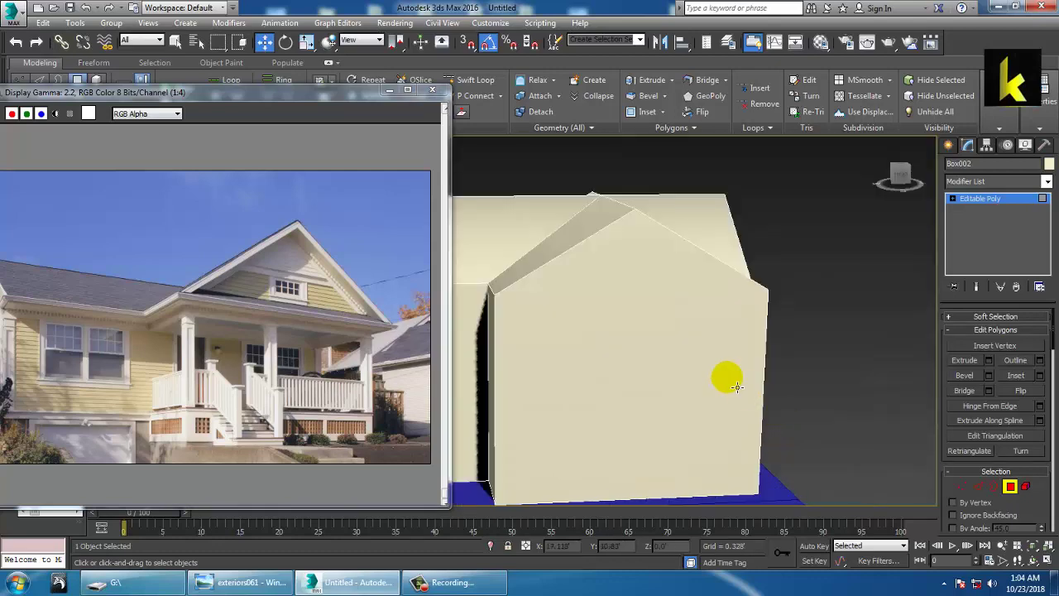
# Examine the wing's gable and eave line with see-through display and in the front wireframe view
pyautogui.hotkey('alt', 'x')
pyautogui.hotkey('alt', 'x')
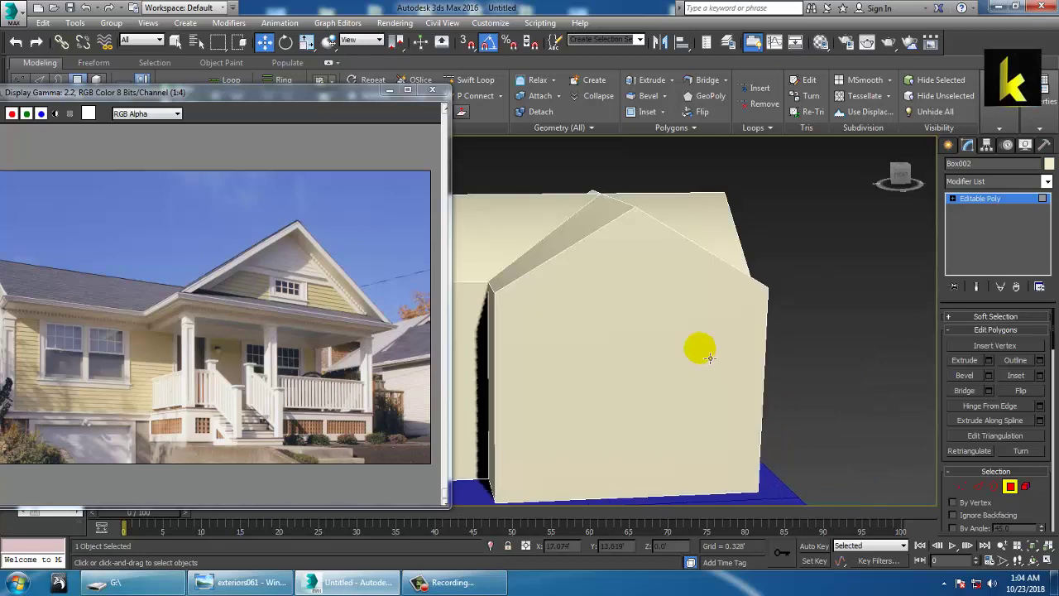
pyautogui.hotkey('alt', 'w')
pyautogui.hotkey('alt', 'w')
pyautogui.moveTo(738, 289); pyautogui.dragTo(799, 291, button='middle')
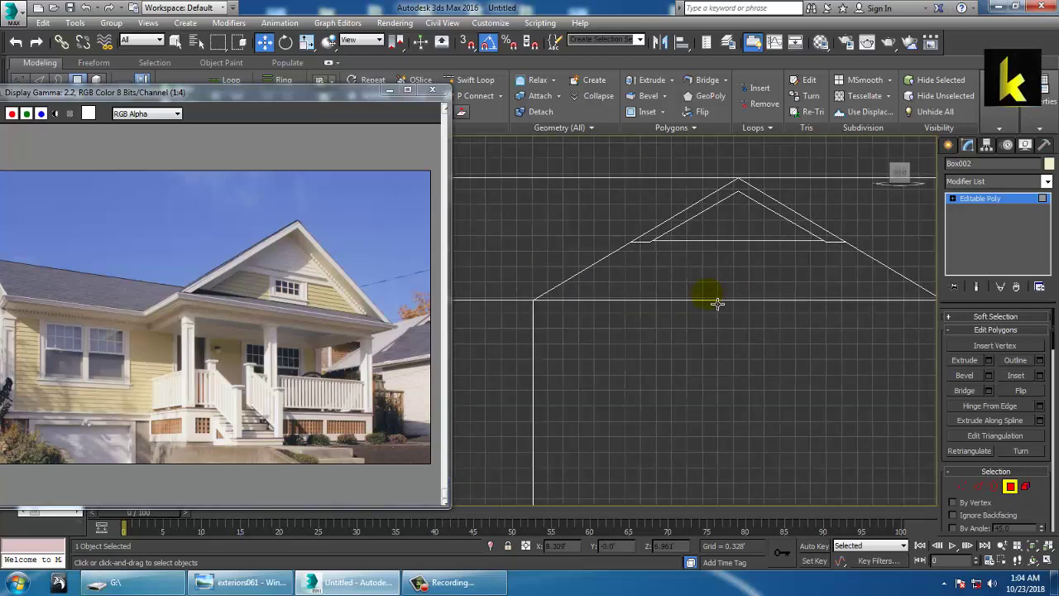
pyautogui.moveTo(804, 355); pyautogui.dragTo(770, 354, button='middle')
pyautogui.hotkey('alt', 'w')
pyautogui.hotkey('alt', 'w')
pyautogui.moveTo(693, 364)
pyautogui.keyDown('alt'); pyautogui.mouseDown(button='middle')
pyautogui.moveTo(677, 346)
pyautogui.moveTo(722, 361)
pyautogui.mouseUp(button='middle'); pyautogui.keyUp('alt')
# Cut a horizontal edge across the wing's front wall between the two eave corners, separating gable from wall
pyautogui.rightClick(721, 359)
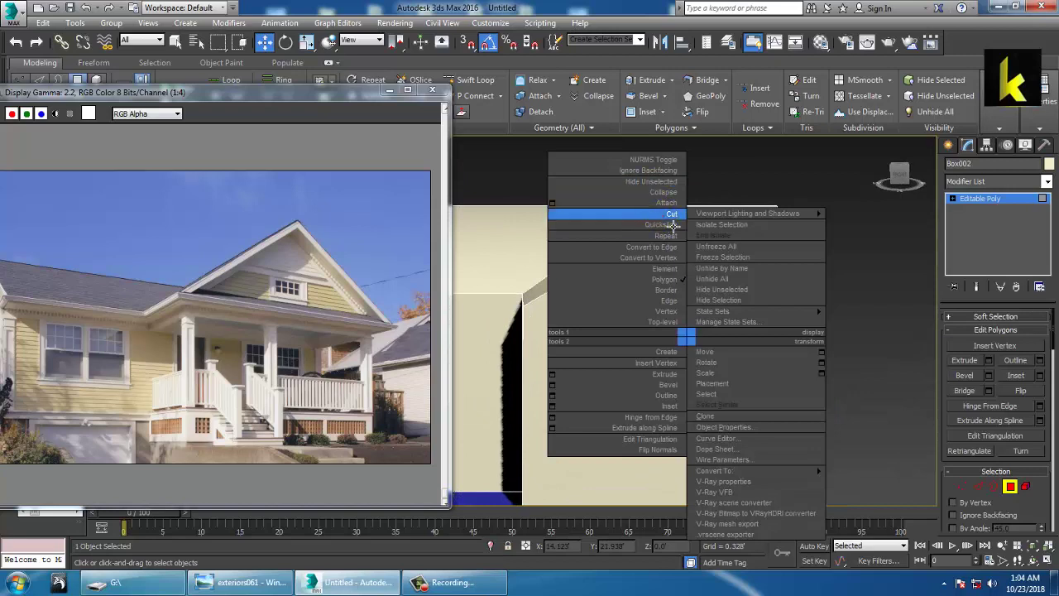
pyautogui.click(664, 217)
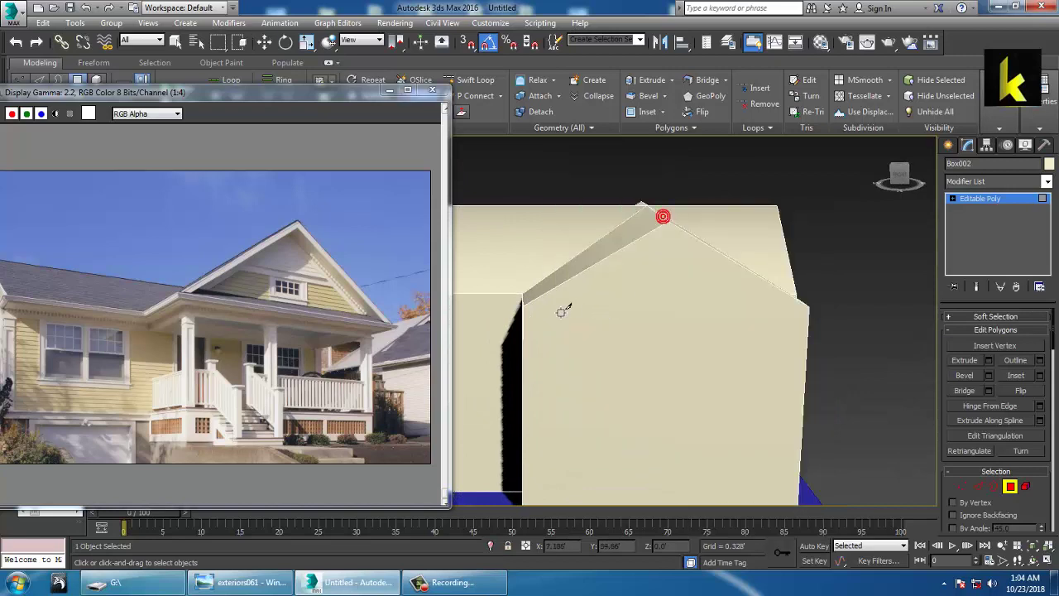
pyautogui.rightClick(808, 307)
pyautogui.keyDown('alt'); pyautogui.moveTo(773, 314); pyautogui.dragTo(795, 306, button='middle'); pyautogui.keyUp('alt')
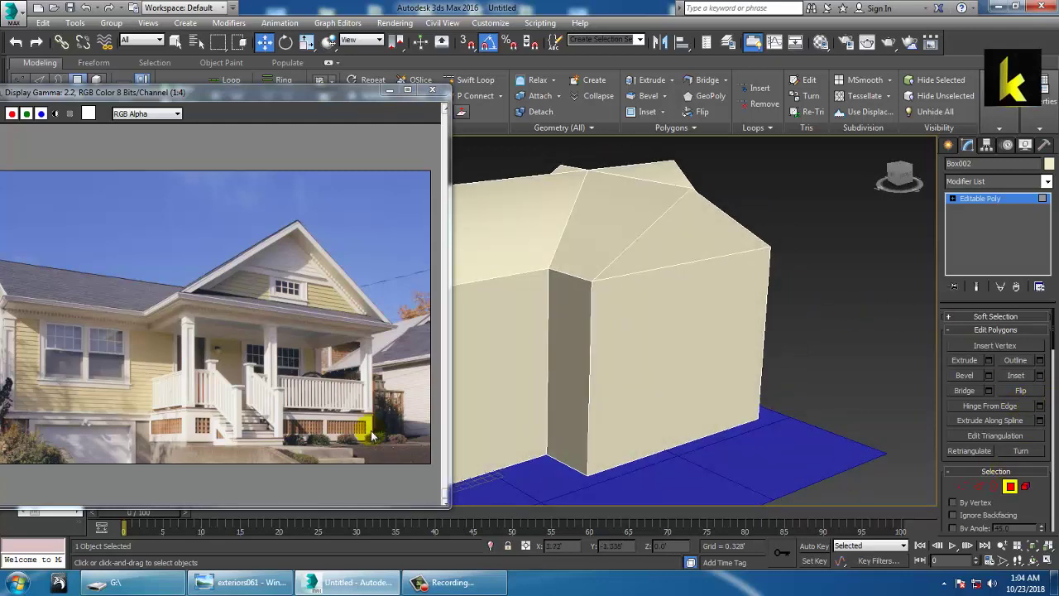
# Delete the wing's front wall polygon below the gable for the porch opening
pyautogui.click(639, 364)
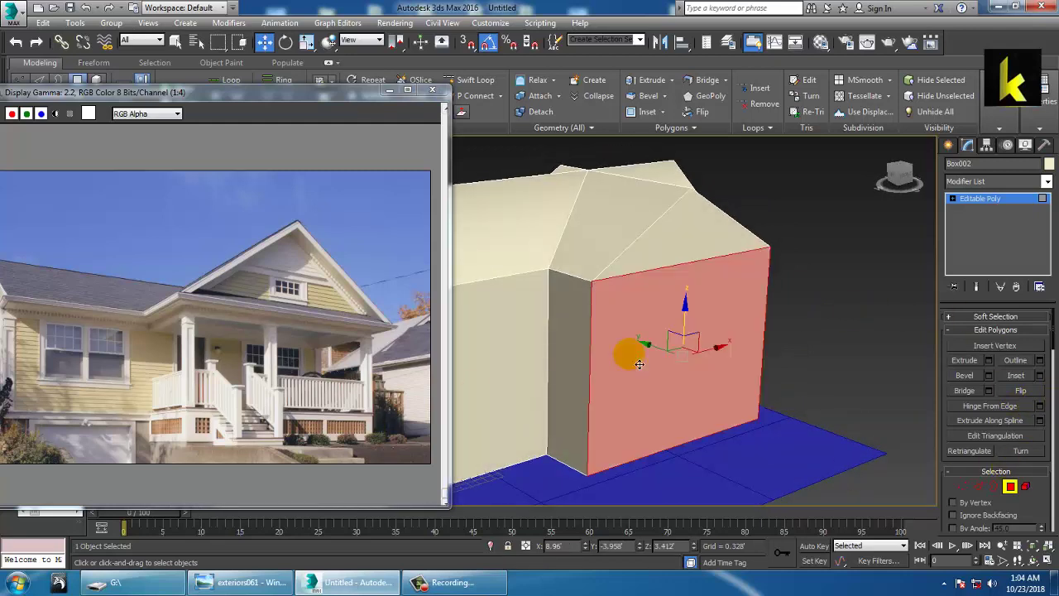
pyautogui.press('Delete')
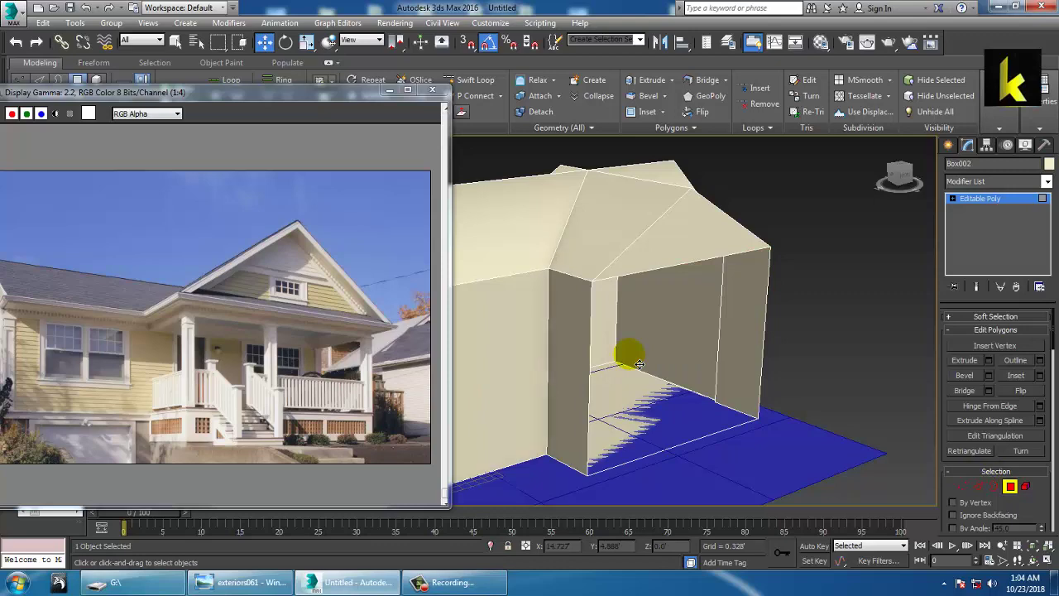
pyautogui.keyDown('alt'); pyautogui.moveTo(631, 385); pyautogui.dragTo(731, 371, button='middle'); pyautogui.keyUp('alt')
pyautogui.click(666, 375)
pyautogui.press('Delete')
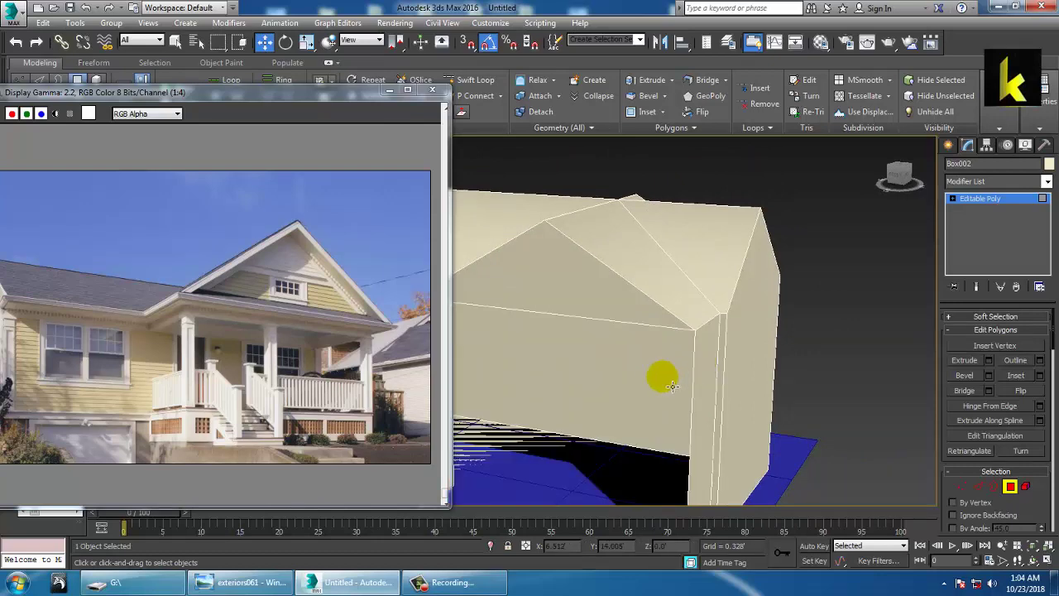
# Try to bridge the two vertical edges where the wing's side walls meet the main house, and clear the edge selection
pyautogui.keyDown('alt'); pyautogui.moveTo(611, 373); pyautogui.dragTo(675, 240, button='middle'); pyautogui.keyUp('alt')
pyautogui.press('1')
pyautogui.moveTo(803, 561); pyautogui.dragTo(683, 298)
pyautogui.keyDown('alt'); pyautogui.moveTo(683, 297); pyautogui.dragTo(806, 355, button='middle'); pyautogui.keyUp('alt')
pyautogui.scroll(3, 742, 339)
pyautogui.click(979, 345)
pyautogui.click(669, 337)
pyautogui.keyDown('ctrl'); pyautogui.click(878, 425); pyautogui.keyUp('ctrl')
pyautogui.scroll(-3, 996, 370)
pyautogui.scroll(-1, 996, 369)
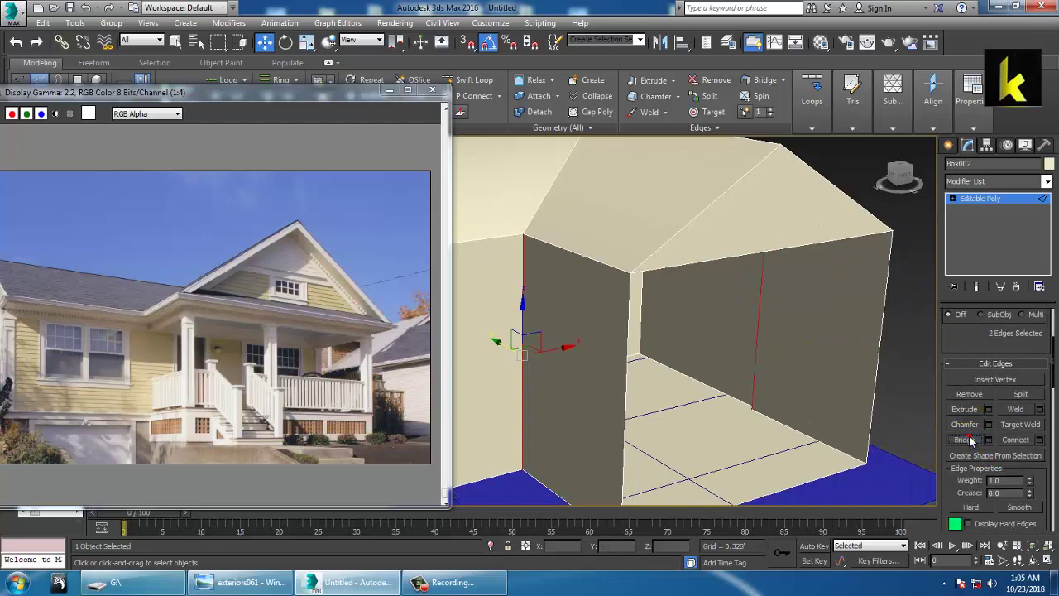
pyautogui.keyDown('alt'); pyautogui.moveTo(753, 371); pyautogui.dragTo(600, 348, button='middle'); pyautogui.keyUp('alt')
pyautogui.click(531, 346)
pyautogui.click(579, 332)
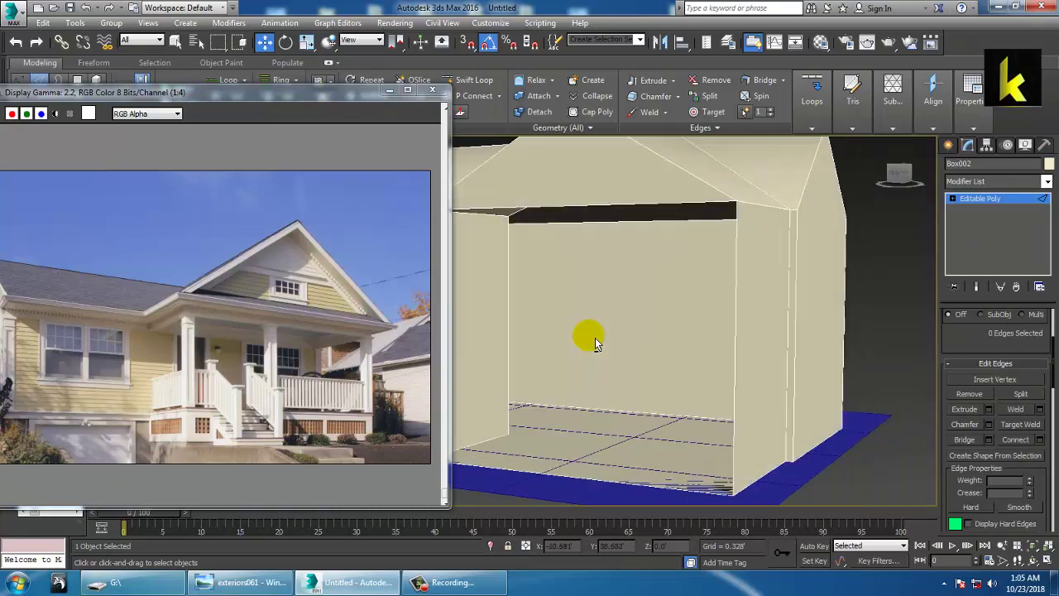
pyautogui.click(512, 324)
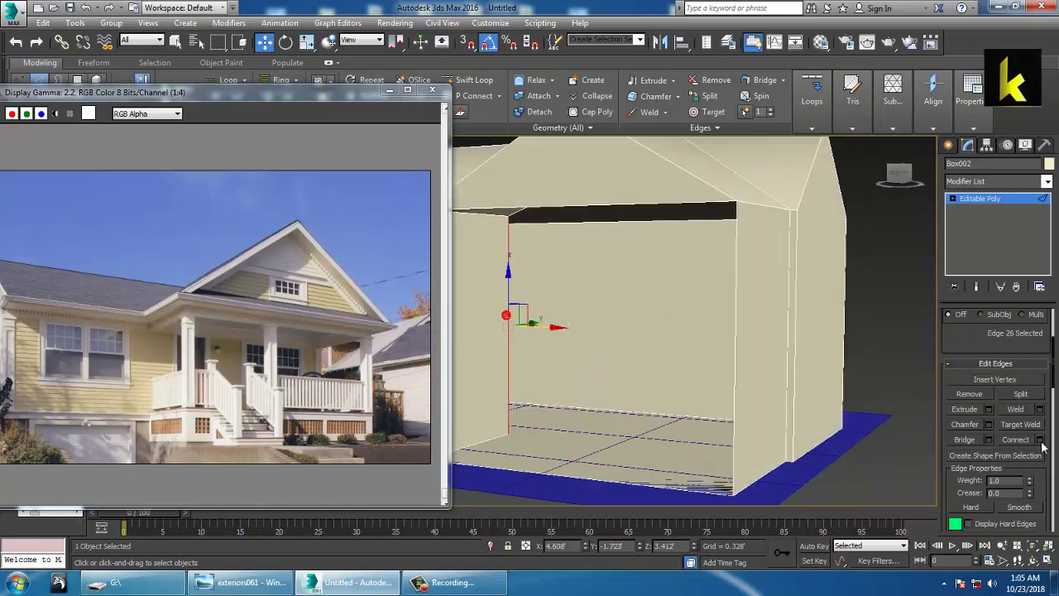
pyautogui.click(989, 408)
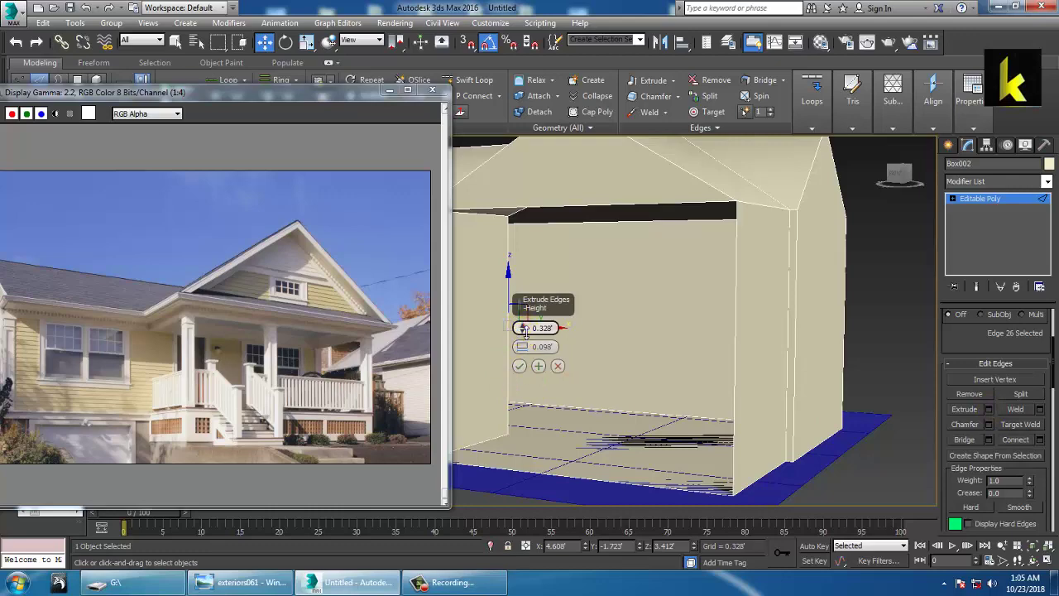
pyautogui.click(557, 366)
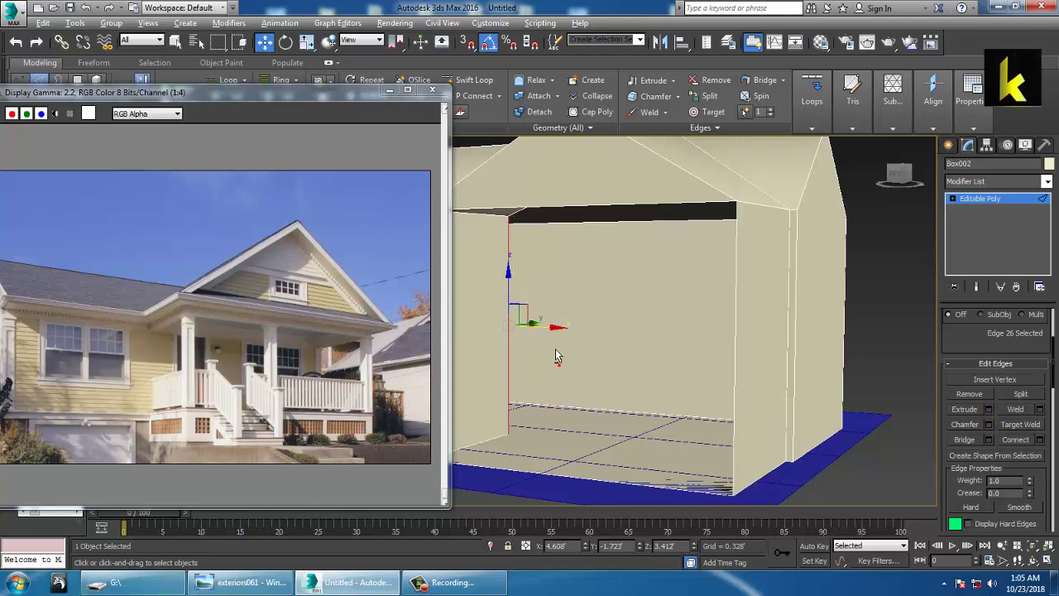
# Try to extrude the two sloping roof edges inside the wing where it meets the main house
pyautogui.keyDown('alt'); pyautogui.moveTo(555, 348); pyautogui.dragTo(638, 275, button='middle'); pyautogui.keyUp('alt')
pyautogui.click(601, 258)
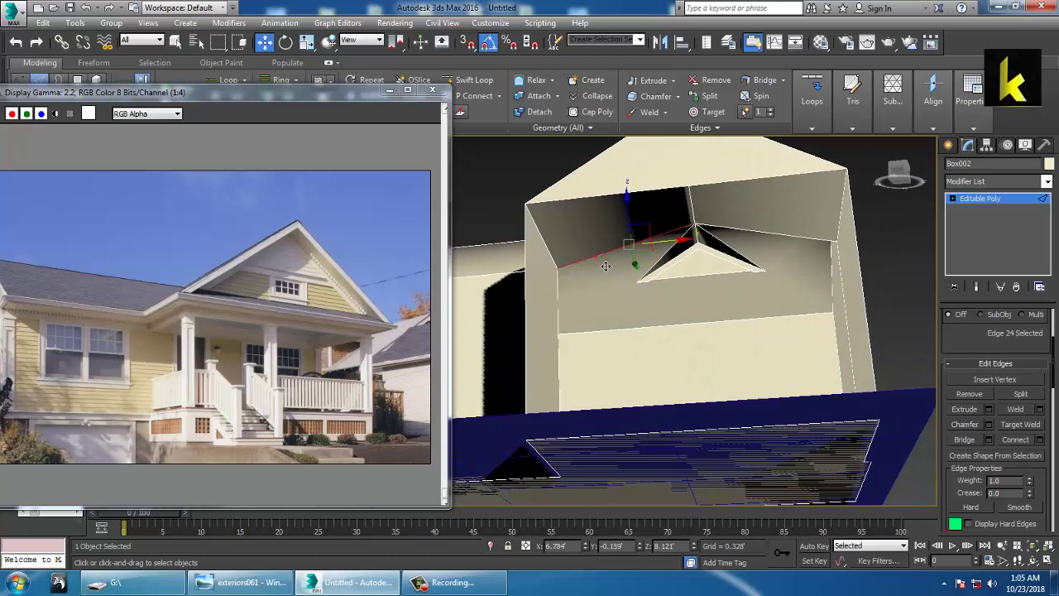
pyautogui.click(639, 224)
pyautogui.click(644, 252)
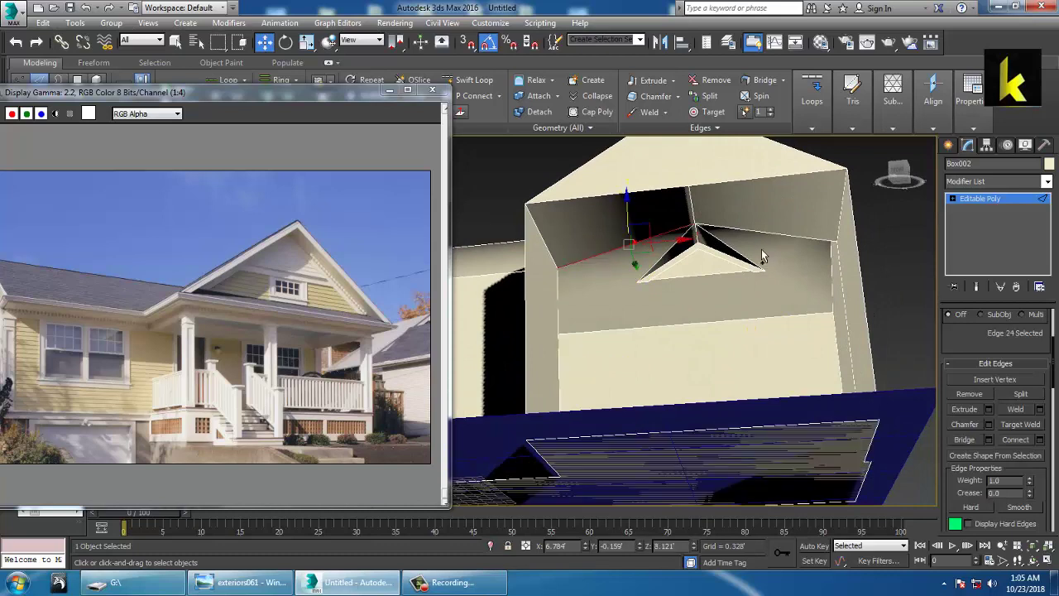
pyautogui.keyDown('ctrl'); pyautogui.click(767, 241); pyautogui.keyUp('ctrl')
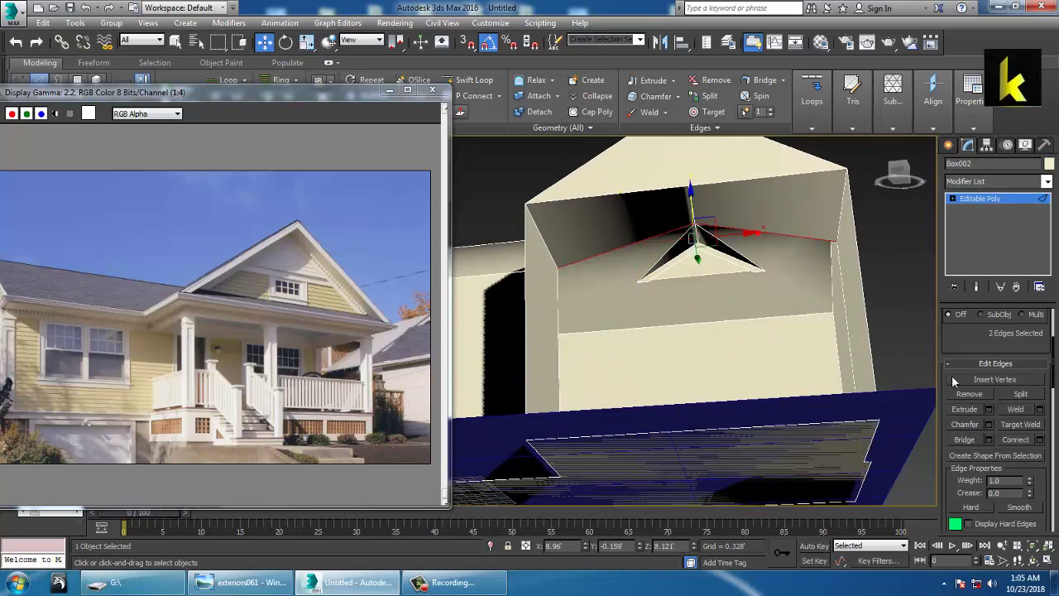
pyautogui.click(989, 408)
pyautogui.moveTo(522, 347); pyautogui.dragTo(573, 81)
pyautogui.hotkey('ctrl', 'z')
pyautogui.keyDown('alt'); pyautogui.moveTo(639, 285); pyautogui.dragTo(726, 256, button='middle'); pyautogui.keyUp('alt')
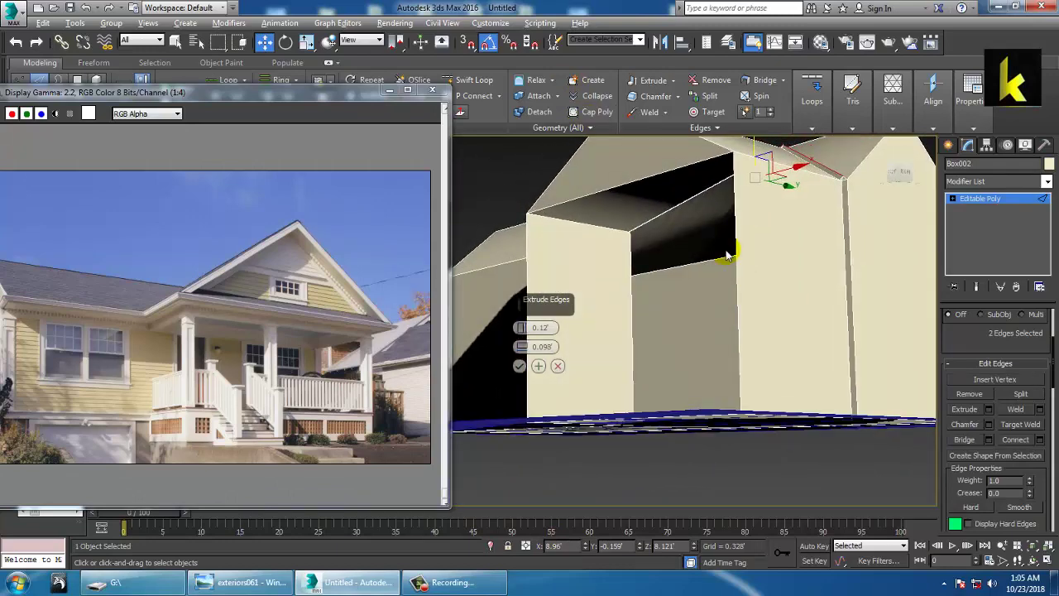
pyautogui.click(560, 365)
pyautogui.keyDown('alt'); pyautogui.moveTo(704, 348); pyautogui.dragTo(660, 261, button='middle'); pyautogui.keyUp('alt')
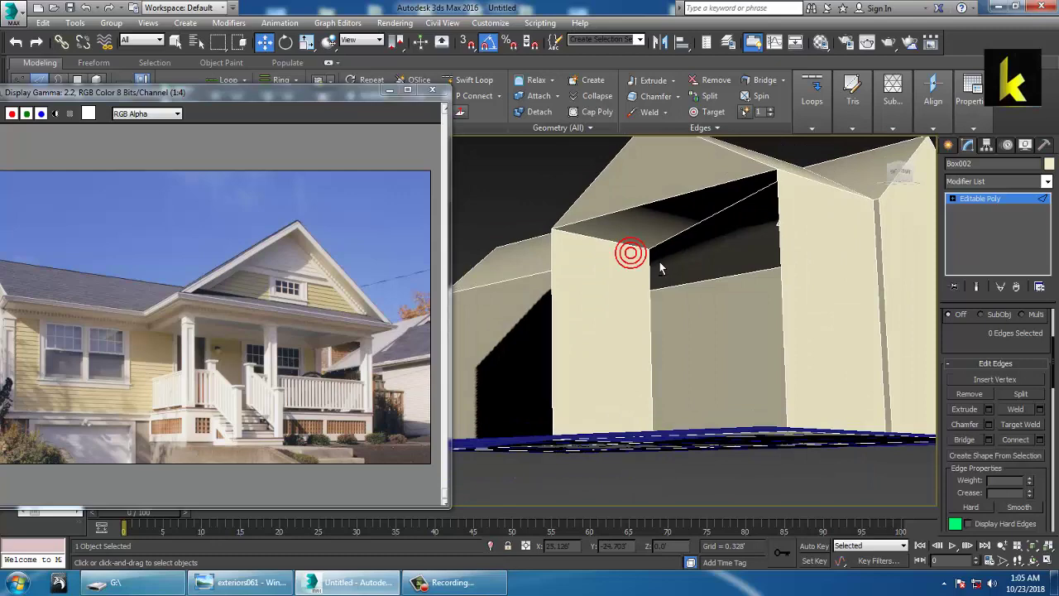
pyautogui.click(474, 81)
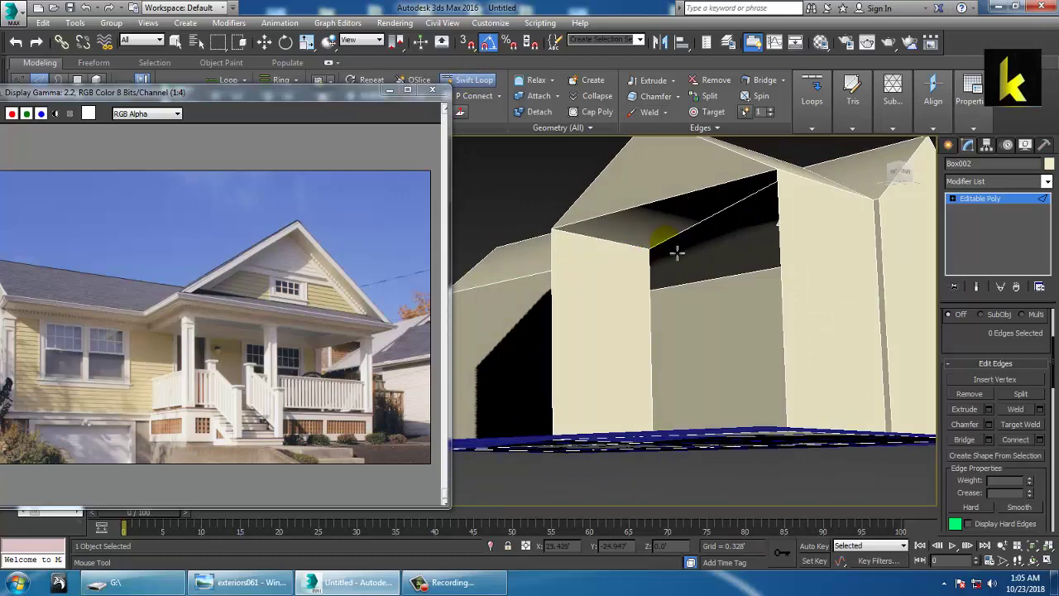
pyautogui.rightClick(676, 220)
pyautogui.keyDown('alt'); pyautogui.moveTo(677, 254); pyautogui.dragTo(868, 277, button='middle'); pyautogui.keyUp('alt')
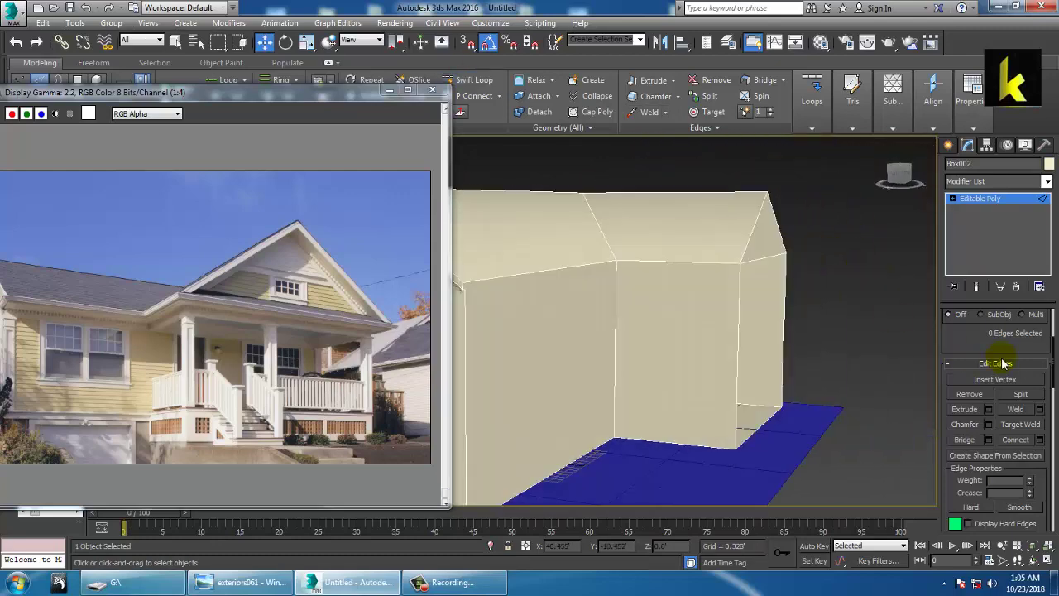
pyautogui.keyDown('alt'); pyautogui.moveTo(738, 328); pyautogui.dragTo(704, 309, button='middle'); pyautogui.keyUp('alt')
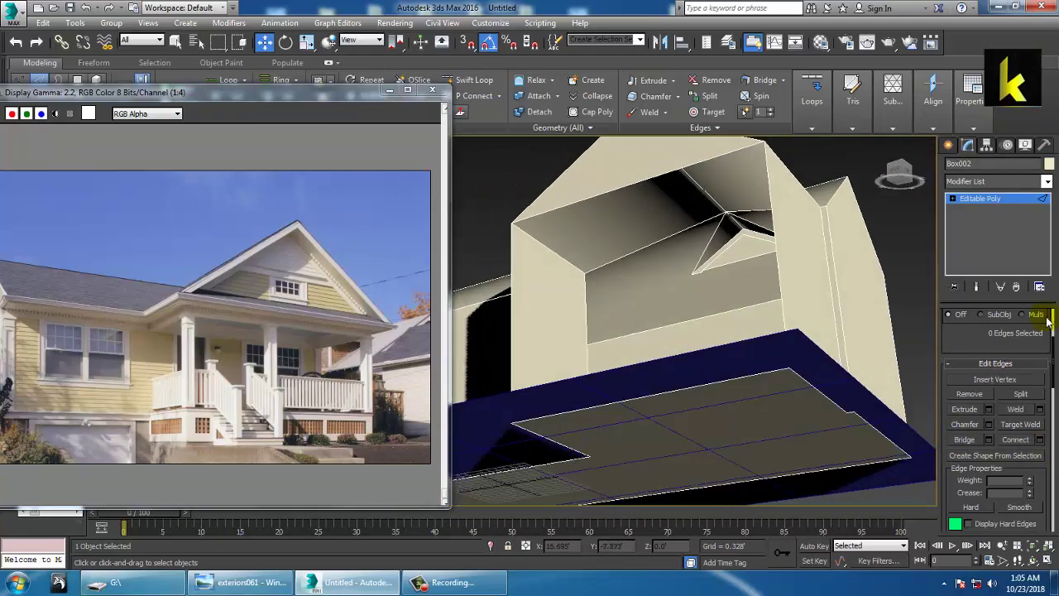
# Connect the wing's lengthwise edge ring with one segment and slide -83, placing a new loop close to the main house
pyautogui.click(950, 200)
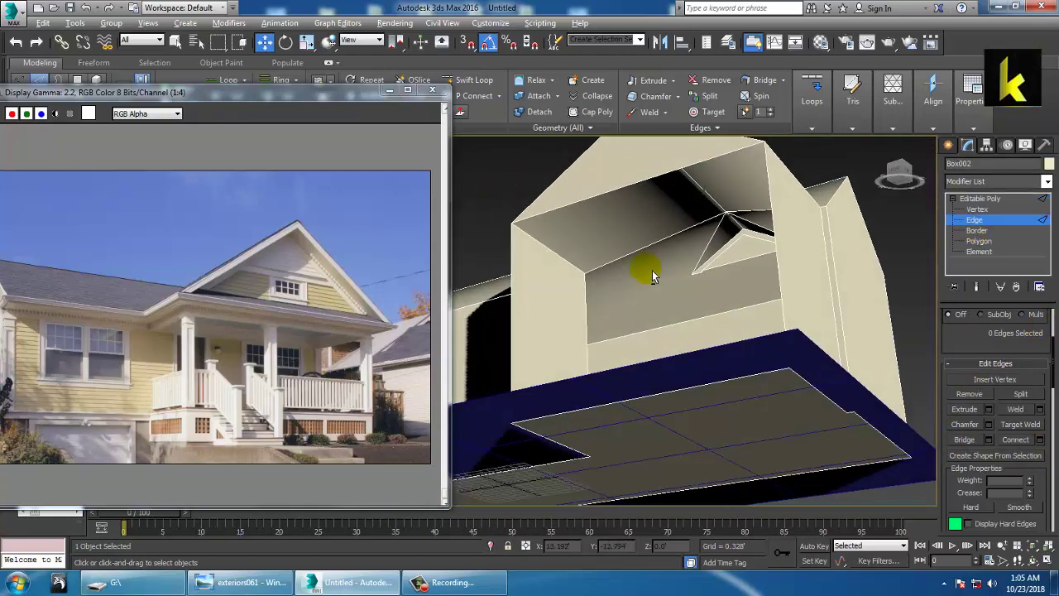
pyautogui.keyDown('alt'); pyautogui.moveTo(652, 276); pyautogui.dragTo(786, 253, button='middle'); pyautogui.keyUp('alt')
pyautogui.click(574, 274)
pyautogui.doubleClick(574, 274)
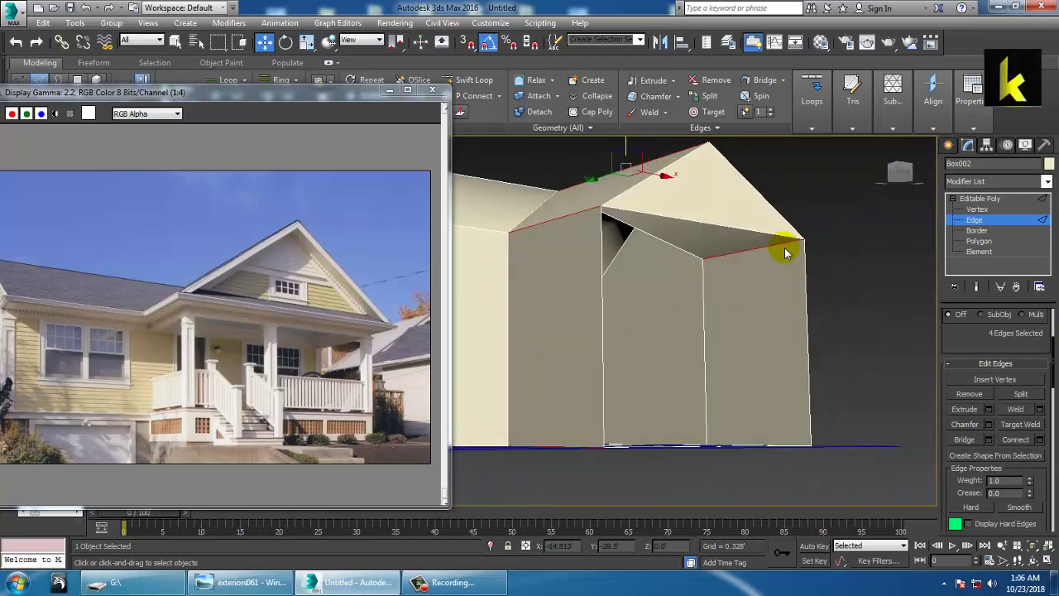
pyautogui.click(1039, 439)
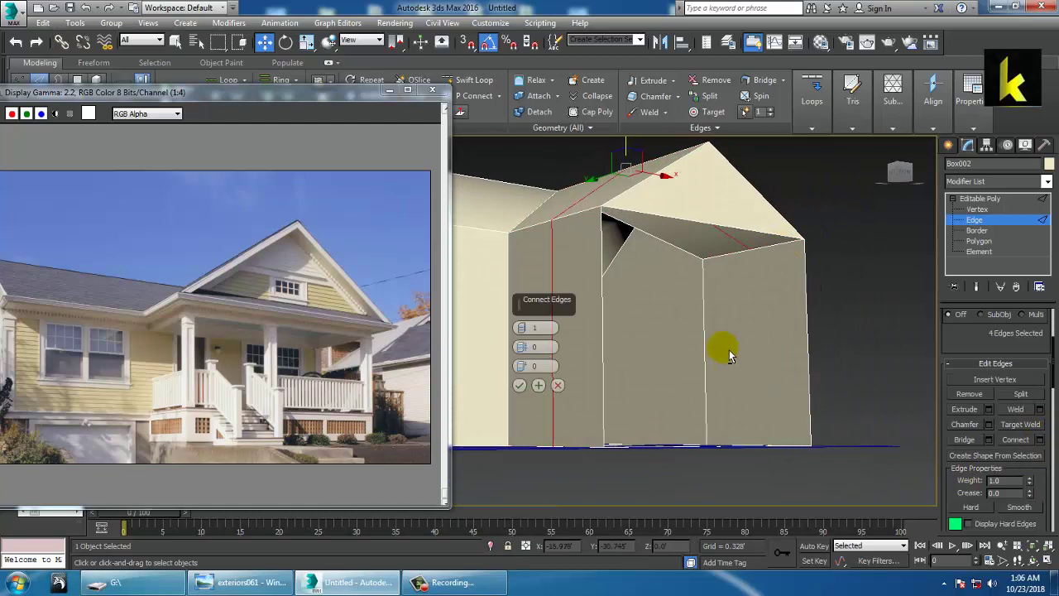
pyautogui.moveTo(521, 365); pyautogui.dragTo(623, 587)
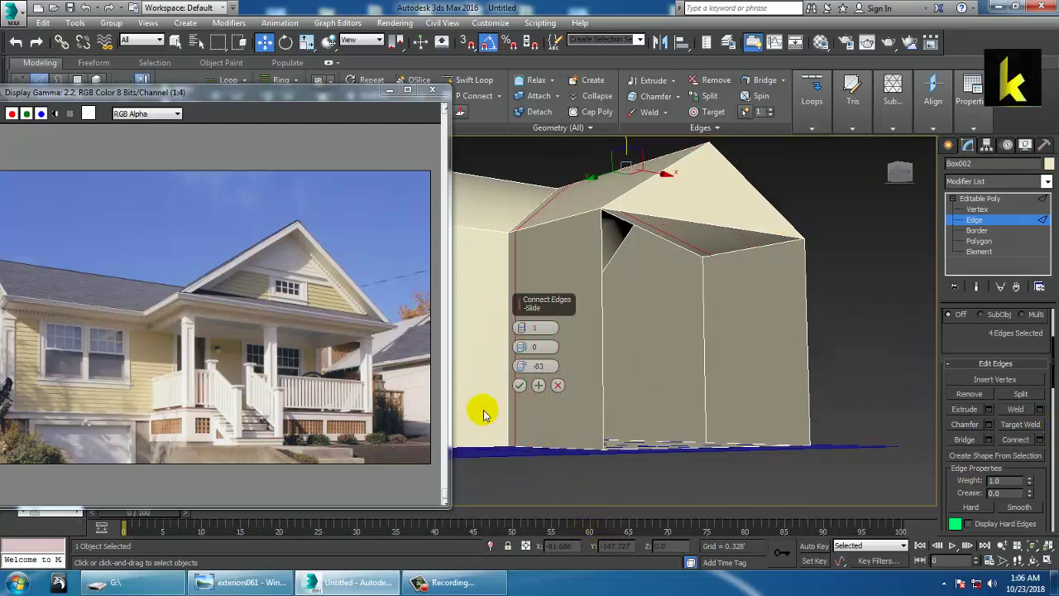
pyautogui.click(519, 386)
# Try to cut a vertical edge on the wing's opposite side wall to continue the new edge loop
pyautogui.keyDown('alt'); pyautogui.moveTo(769, 364); pyautogui.dragTo(756, 303, button='middle'); pyautogui.keyUp('alt')
pyautogui.rightClick(756, 304)
pyautogui.click(737, 178)
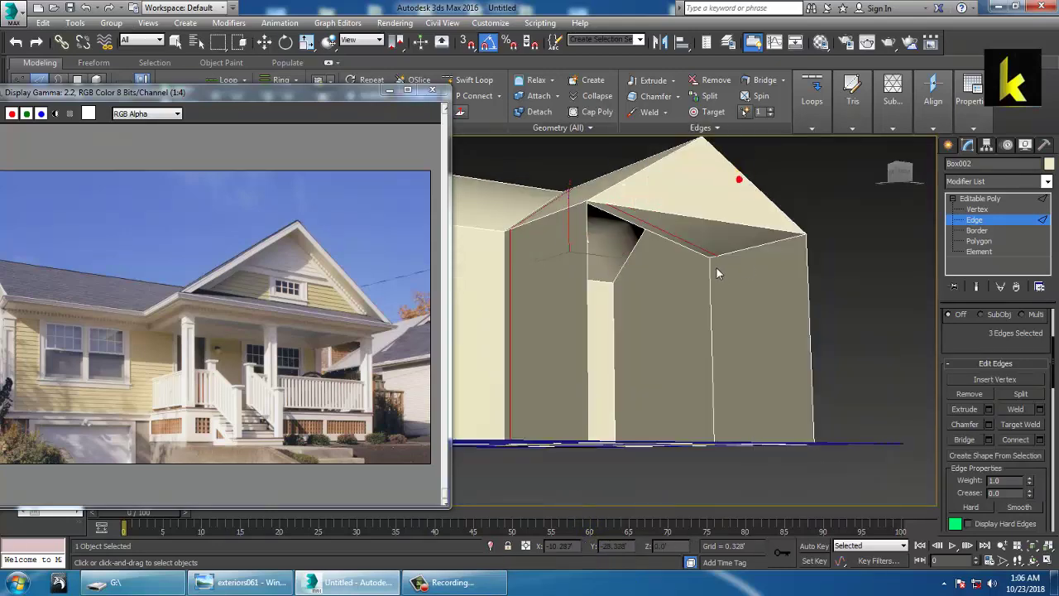
pyautogui.keyDown('alt'); pyautogui.moveTo(762, 347); pyautogui.dragTo(707, 421, button='middle'); pyautogui.keyUp('alt')
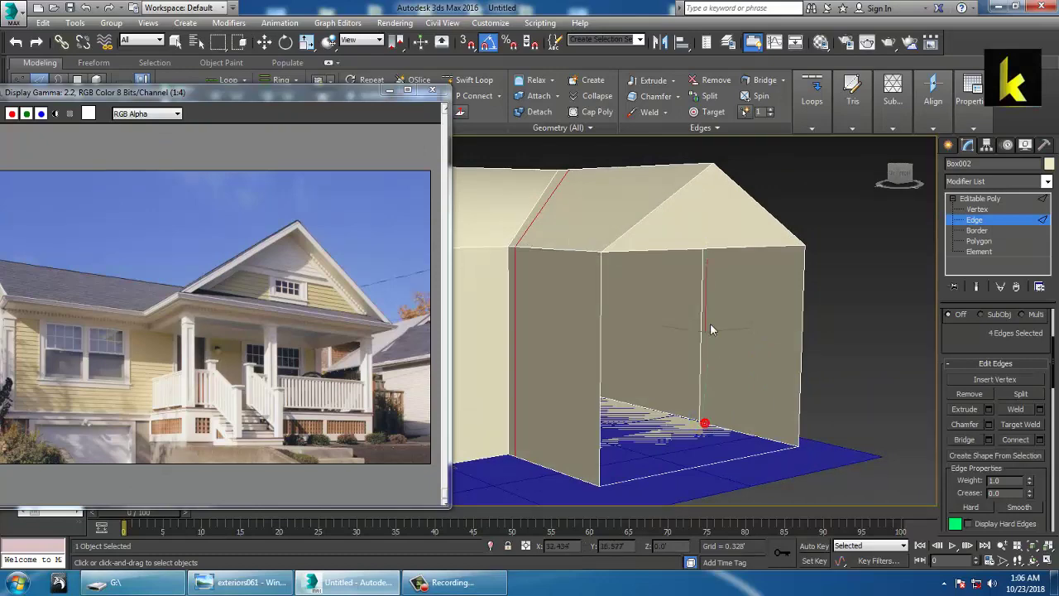
pyautogui.keyDown('alt'); pyautogui.moveTo(742, 319); pyautogui.dragTo(756, 278, button='middle'); pyautogui.keyUp('alt')
pyautogui.rightClick(755, 278)
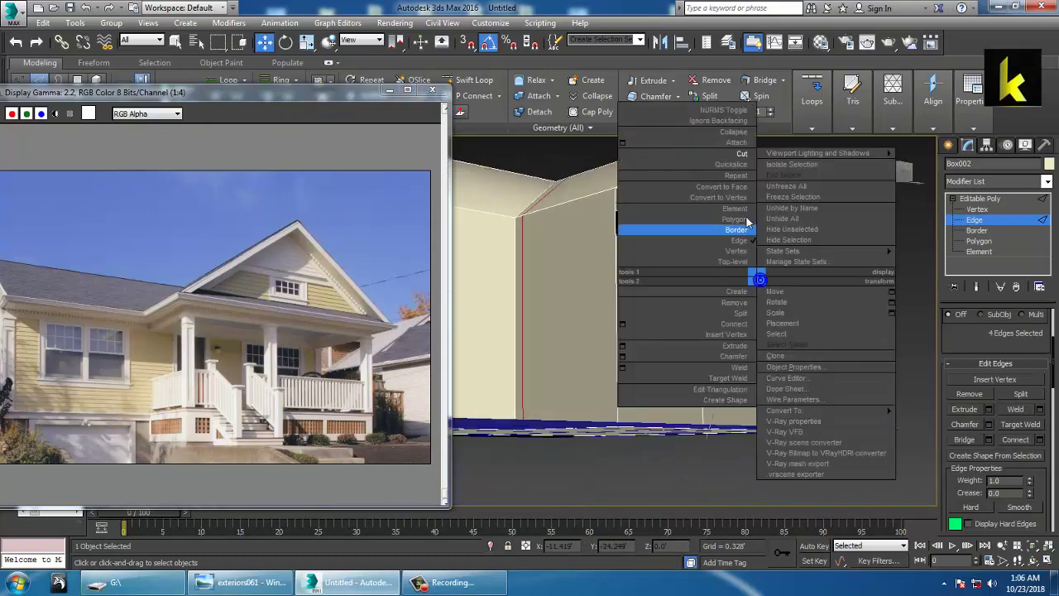
pyautogui.click(744, 155)
pyautogui.keyDown('alt'); pyautogui.moveTo(750, 387); pyautogui.dragTo(740, 319, button='middle'); pyautogui.keyUp('alt')
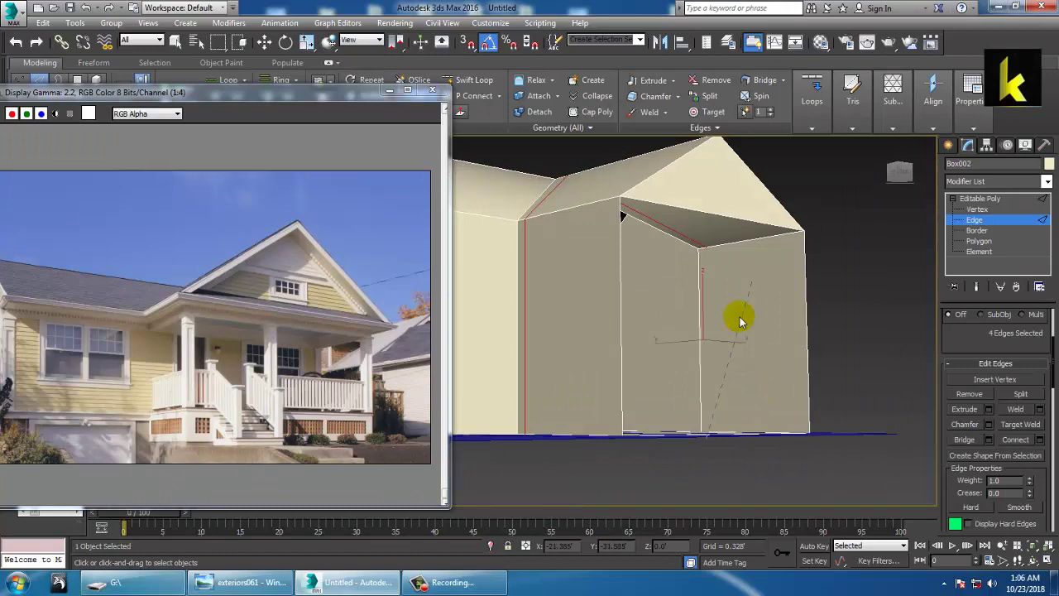
pyautogui.rightClick(716, 249)
pyautogui.keyDown('alt'); pyautogui.moveTo(810, 279); pyautogui.dragTo(763, 285, button='middle'); pyautogui.keyUp('alt')
# Save the scene to the Desktop as ext_1
pyautogui.hotkey('ctrl', 's')
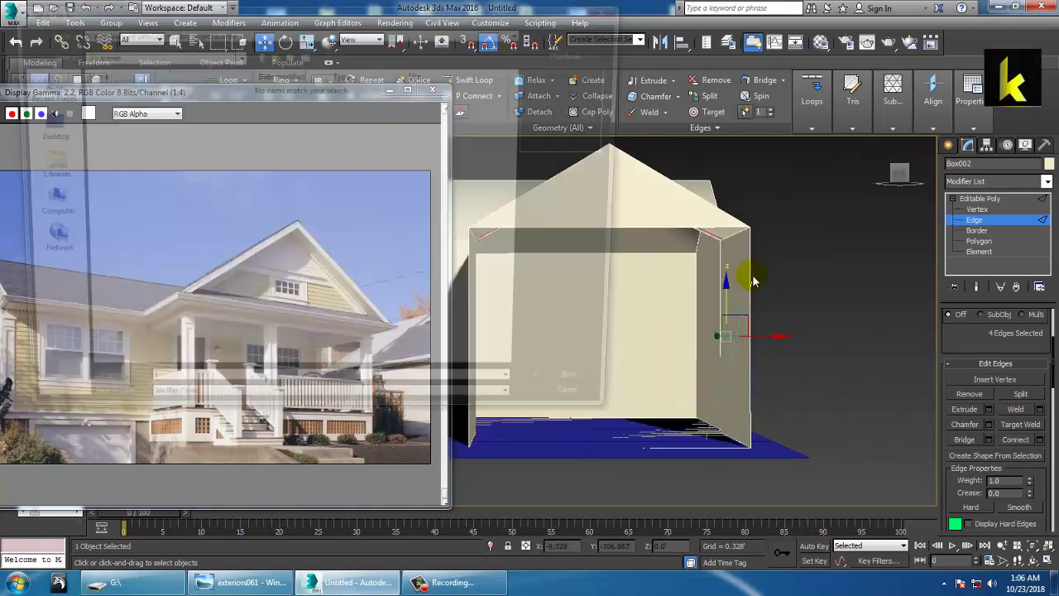
pyautogui.click(38, 126)
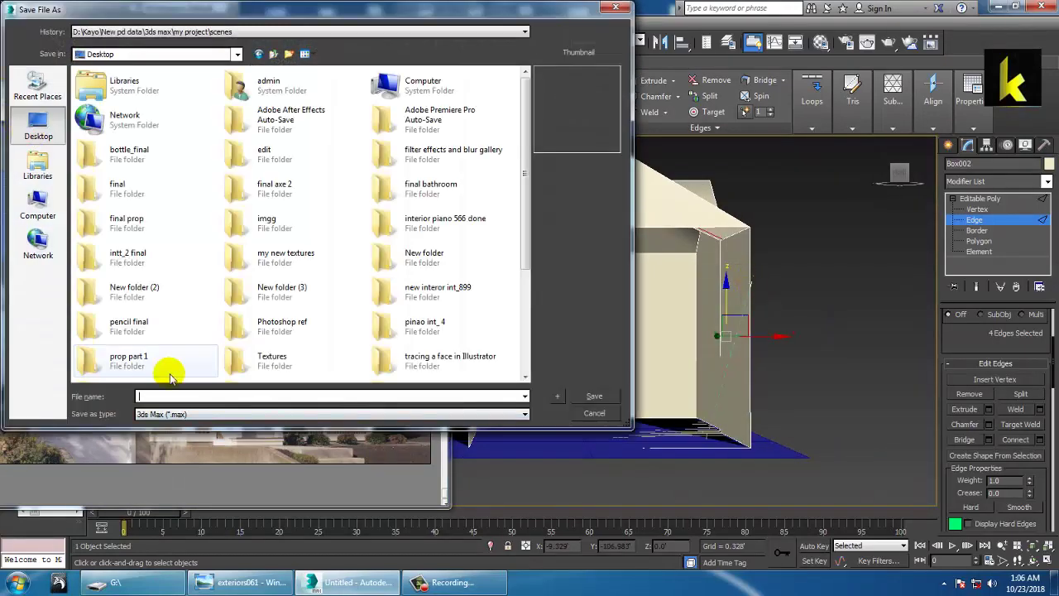
pyautogui.write('ext_1')
pyautogui.press('Return')
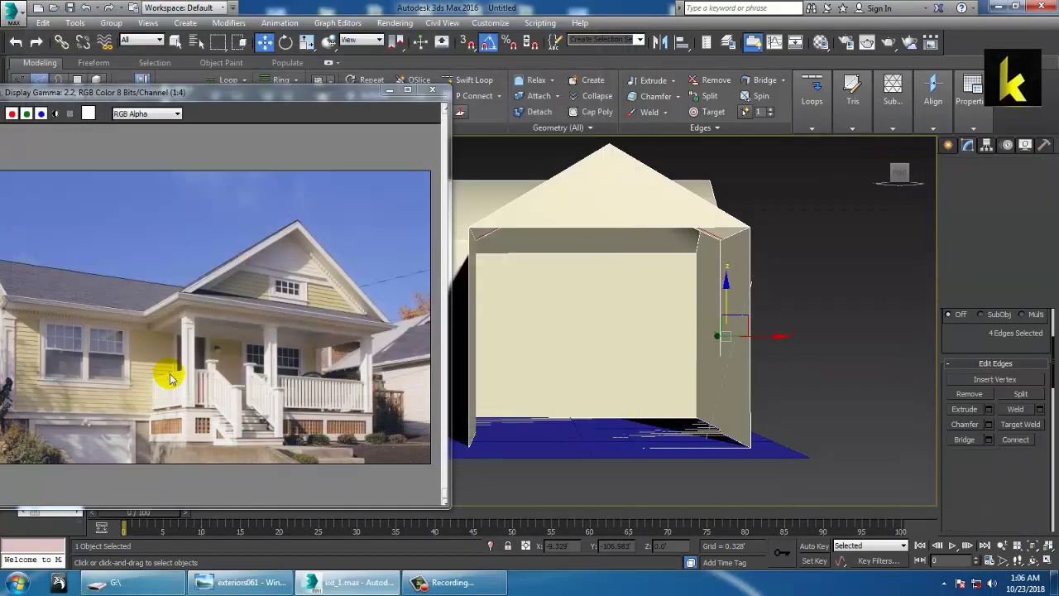
# Clear the edge selection and retry cutting the opposite side wall at whole-object level
pyautogui.keyDown('alt'); pyautogui.moveTo(729, 251); pyautogui.dragTo(769, 238, button='middle'); pyautogui.keyUp('alt')
pyautogui.click(849, 245)
pyautogui.keyDown('alt'); pyautogui.moveTo(849, 246); pyautogui.dragTo(842, 305, button='middle'); pyautogui.keyUp('alt')
pyautogui.click(976, 198)
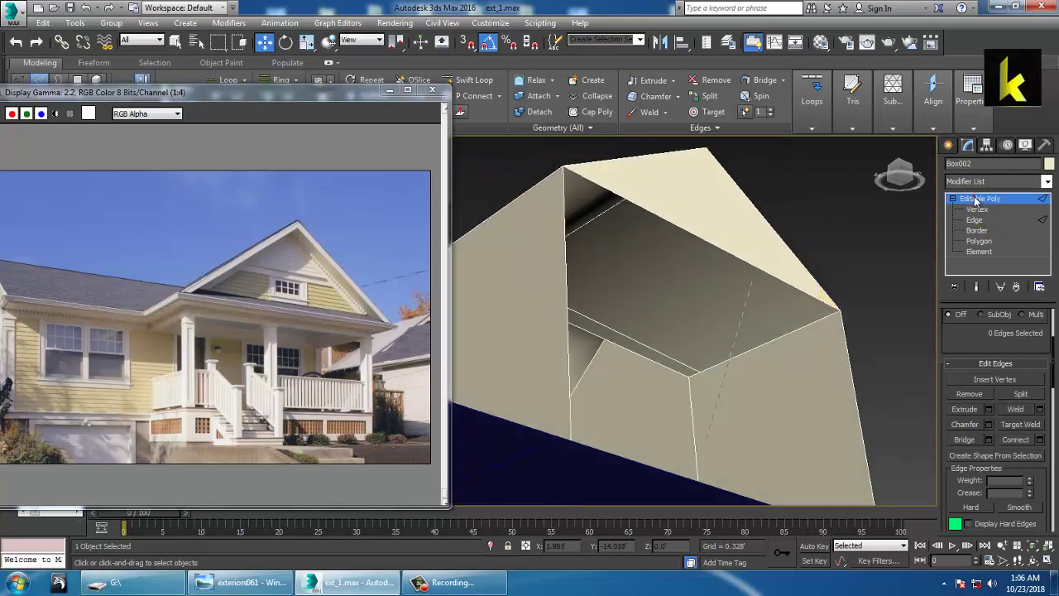
pyautogui.keyDown('alt'); pyautogui.moveTo(874, 240); pyautogui.dragTo(757, 288, button='middle'); pyautogui.keyUp('alt')
pyautogui.click(836, 251)
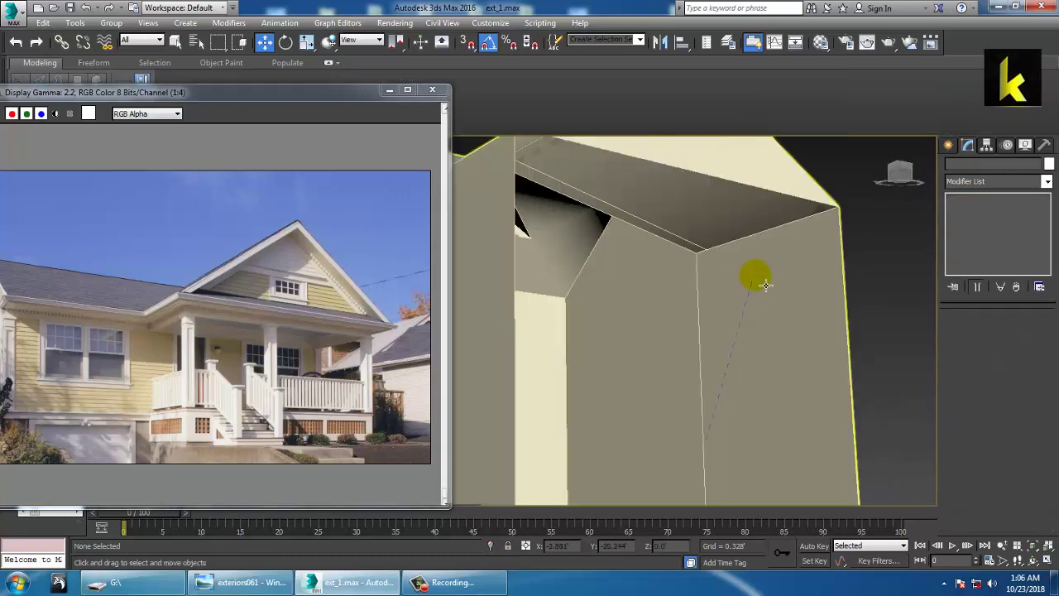
pyautogui.hotkey('alt', 'w')
pyautogui.click(843, 399)
pyautogui.keyDown('alt'); pyautogui.moveTo(837, 389); pyautogui.dragTo(716, 300, button='middle'); pyautogui.keyUp('alt')
pyautogui.rightClick(715, 296)
pyautogui.click(699, 195)
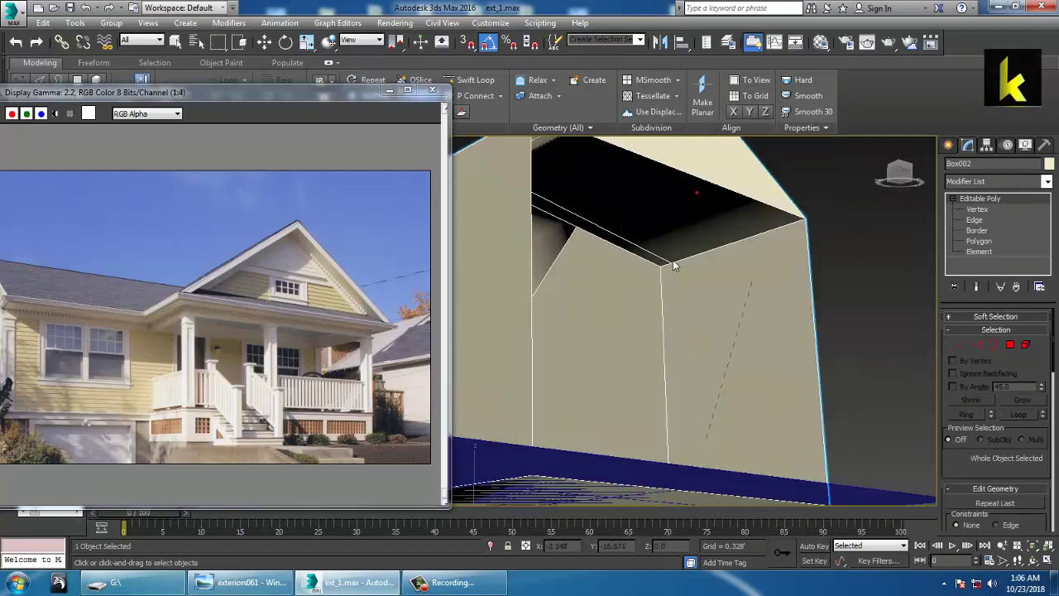
pyautogui.rightClick(732, 255)
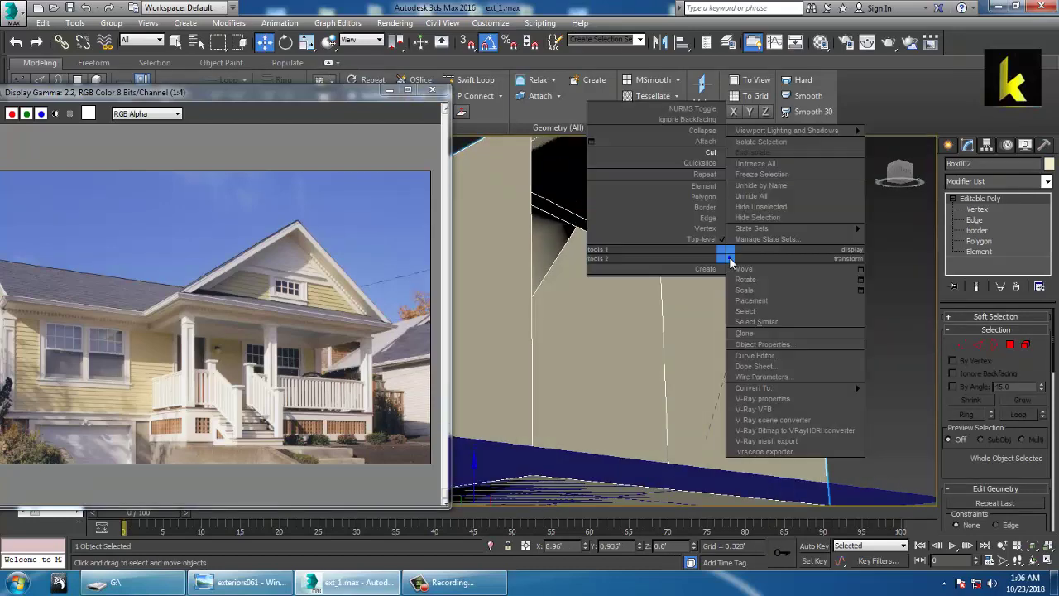
pyautogui.click(708, 160)
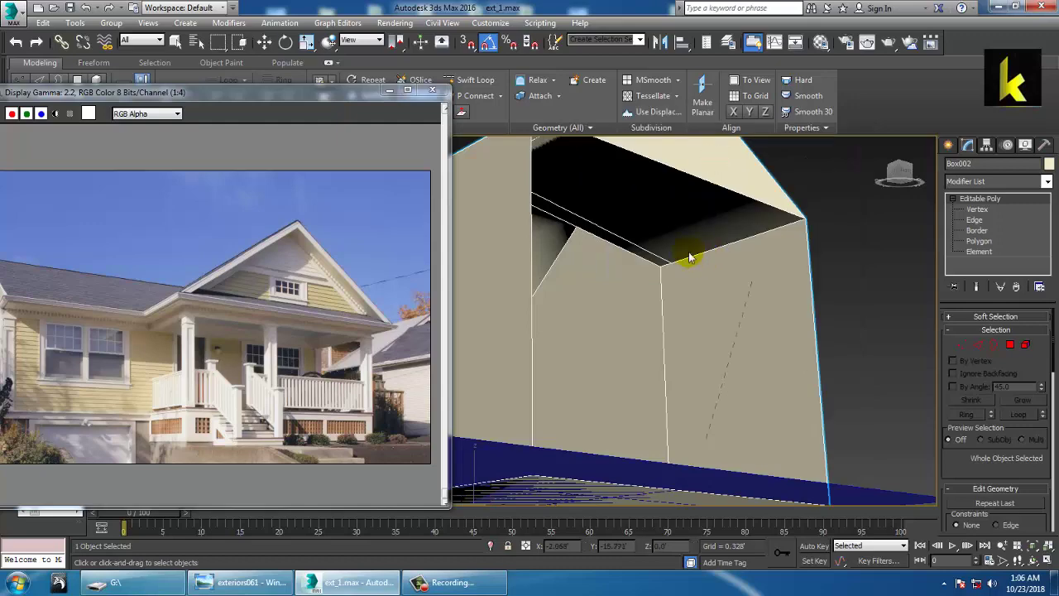
pyautogui.press('w')
# Connect the upper and lower edges of the opposite side wall with one segment and slide -83
pyautogui.click(979, 345)
pyautogui.moveTo(797, 345); pyautogui.dragTo(730, 336, button='middle')
pyautogui.click(718, 223)
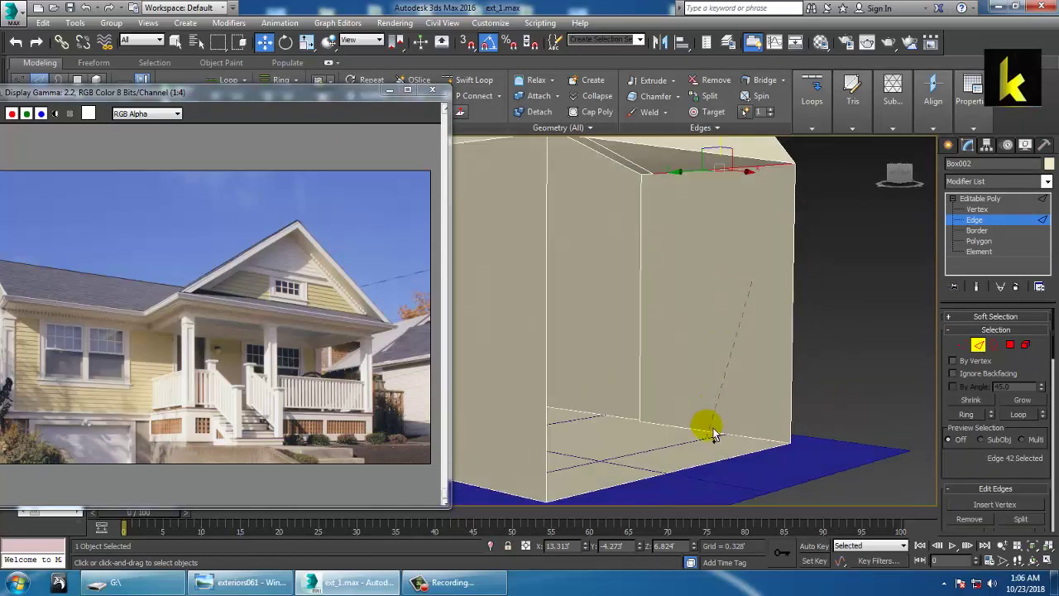
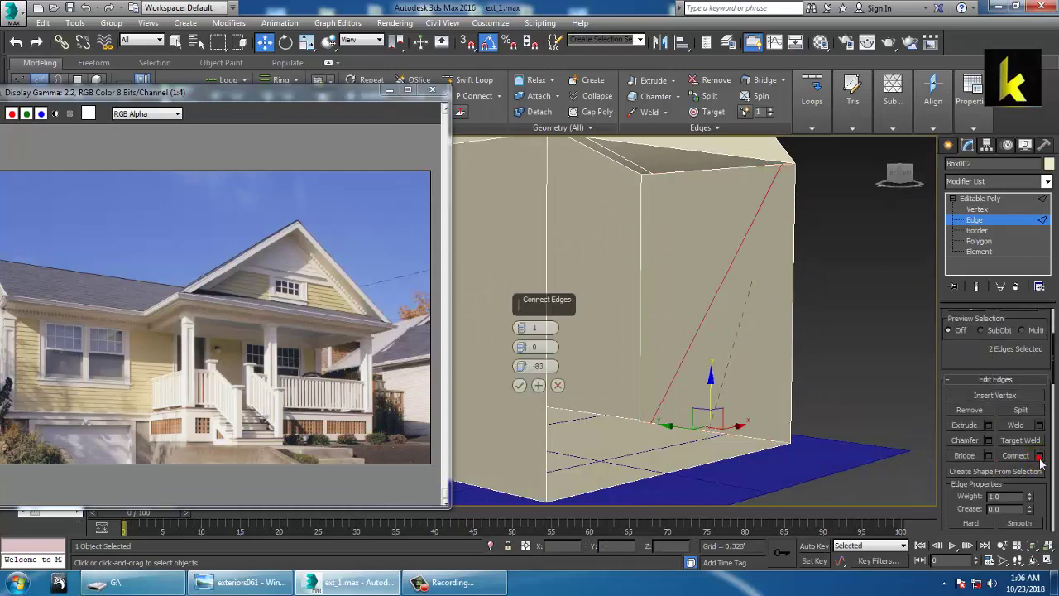
pyautogui.click(522, 385)
# Target-weld the connected edge's upper vertex to the roof loop's vertex beside the wing's inner corner
pyautogui.keyDown('alt'); pyautogui.moveTo(769, 251); pyautogui.dragTo(794, 242, button='middle'); pyautogui.keyUp('alt')
pyautogui.press('1')
pyautogui.click(784, 238)
pyautogui.click(784, 240)
pyautogui.moveTo(959, 466); pyautogui.dragTo(984, 294)
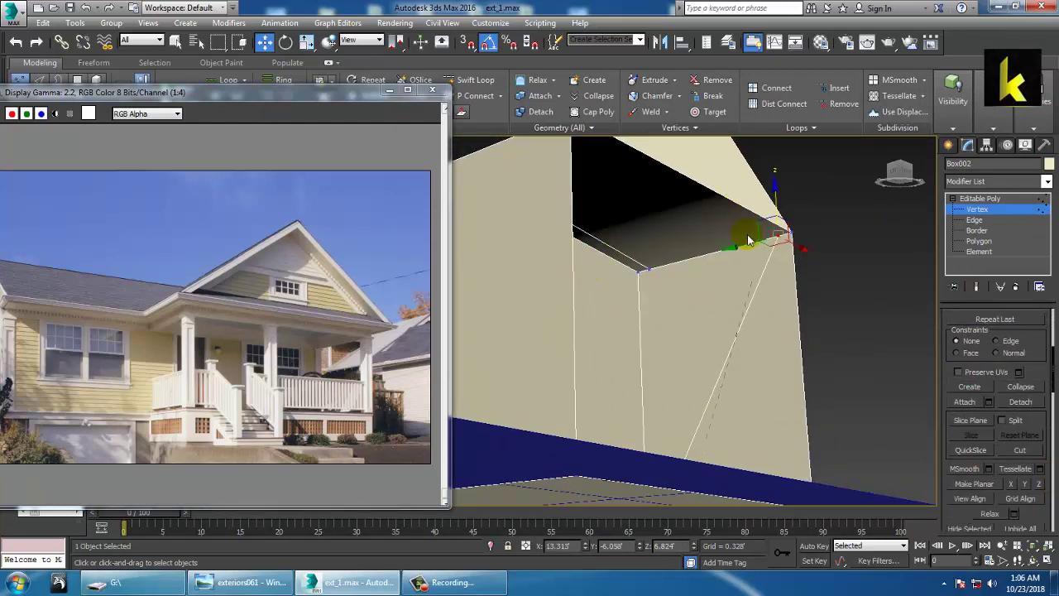
pyautogui.rightClick(781, 248)
pyautogui.click(744, 332)
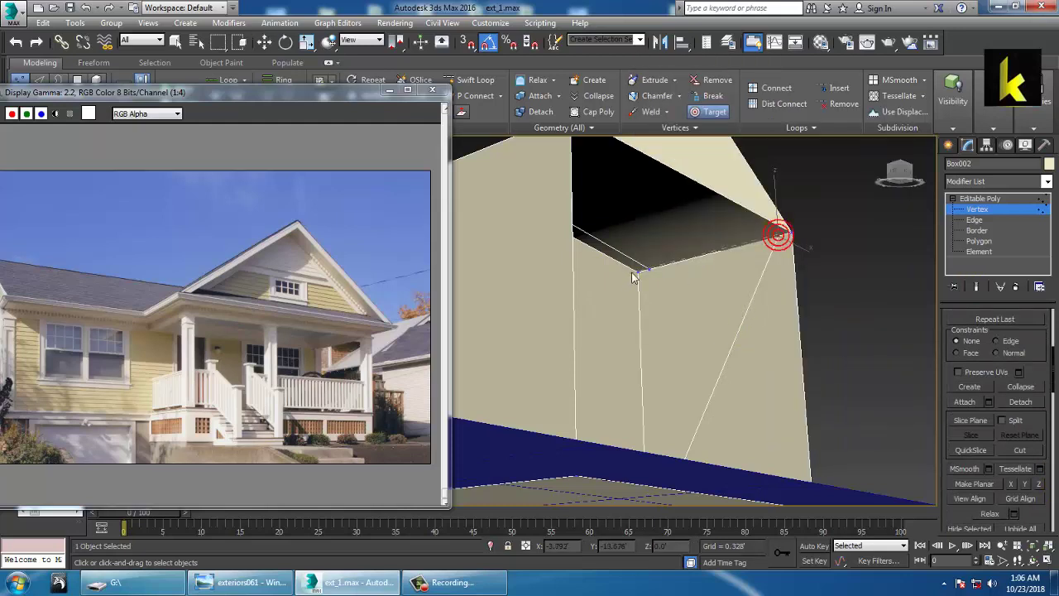
pyautogui.click(656, 274)
pyautogui.keyDown('alt'); pyautogui.moveTo(659, 277); pyautogui.dragTo(746, 235, button='middle'); pyautogui.keyUp('alt')
pyautogui.moveTo(747, 234)
pyautogui.keyDown('alt'); pyautogui.mouseDown(button='middle')
pyautogui.moveTo(740, 260)
pyautogui.moveTo(696, 272)
pyautogui.moveTo(782, 296)
pyautogui.moveTo(725, 284)
pyautogui.moveTo(753, 242)
pyautogui.moveTo(762, 256)
pyautogui.mouseUp(button='middle'); pyautogui.keyUp('alt')
pyautogui.rightClick(697, 271)
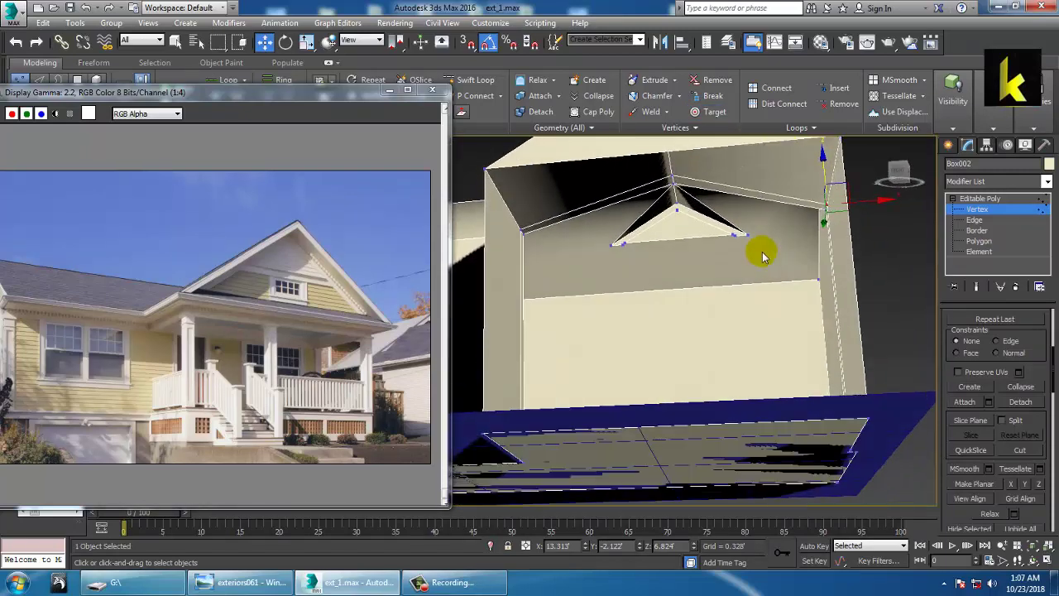
# Try to bridge the two narrow wall strips on opposite sides of the porch next to the main house
pyautogui.press('4')
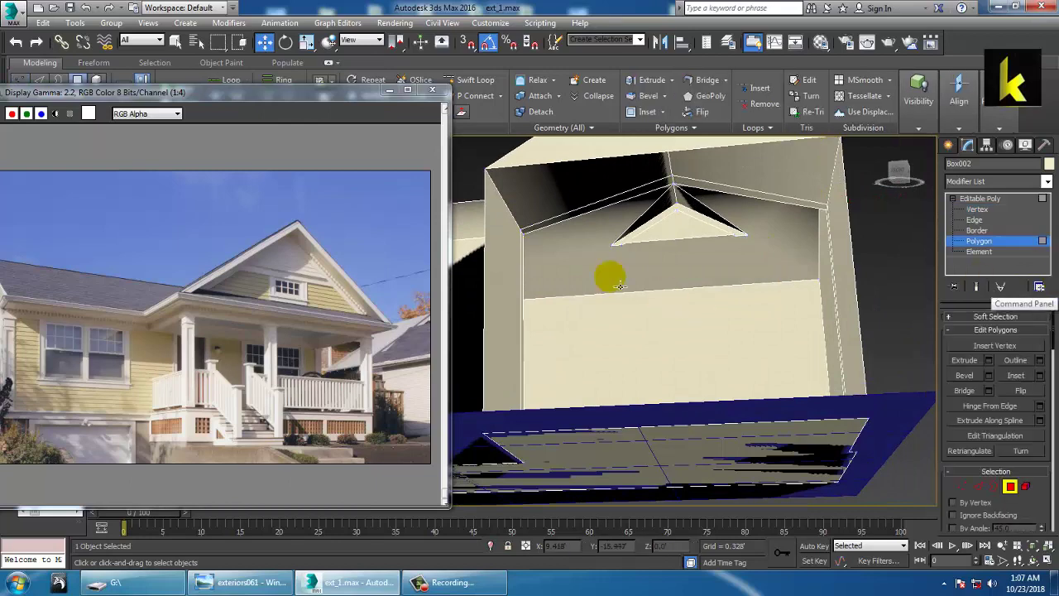
pyautogui.moveTo(515, 256)
pyautogui.keyDown('alt'); pyautogui.mouseDown(button='middle')
pyautogui.moveTo(503, 257)
pyautogui.moveTo(520, 275)
pyautogui.mouseUp(button='middle'); pyautogui.keyUp('alt')
pyautogui.click(511, 268)
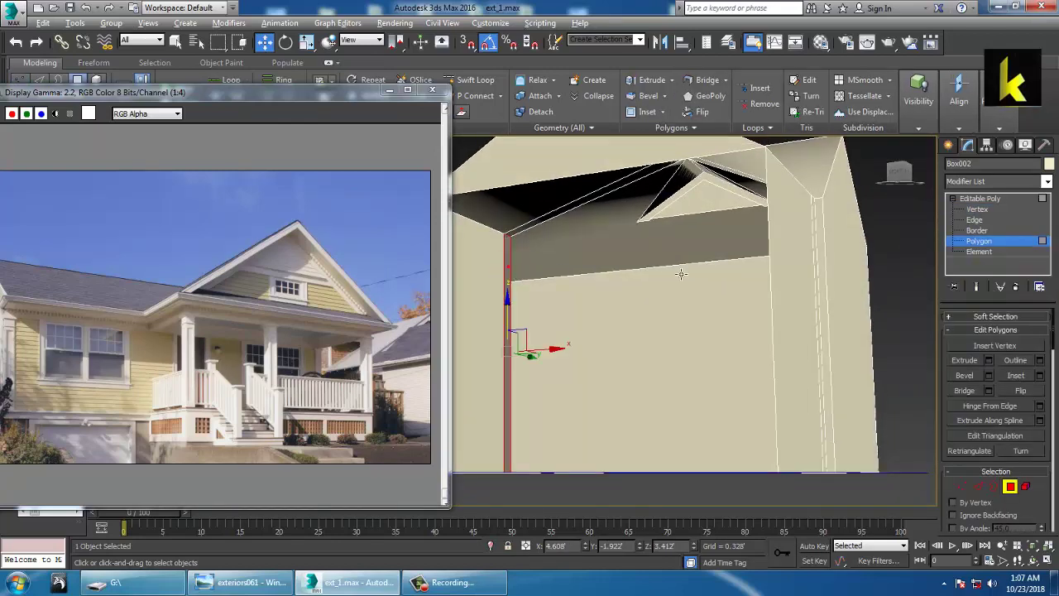
pyautogui.keyDown('alt'); pyautogui.moveTo(681, 274); pyautogui.dragTo(791, 328, button='middle'); pyautogui.keyUp('alt')
pyautogui.click(816, 308)
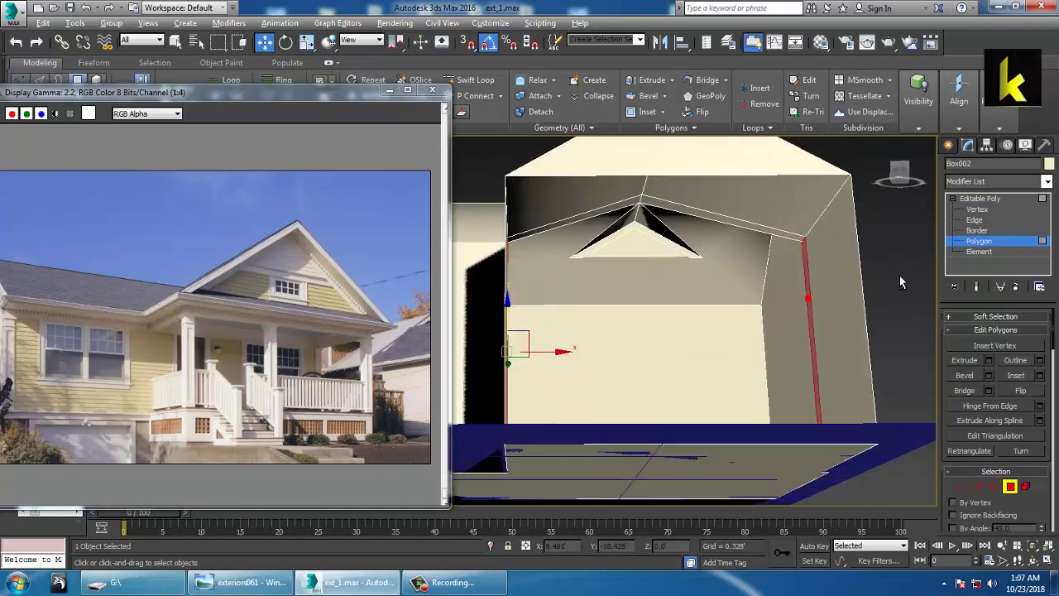
pyautogui.keyDown('alt'); pyautogui.moveTo(903, 282); pyautogui.dragTo(905, 281, button='middle'); pyautogui.keyUp('alt')
pyautogui.click(988, 392)
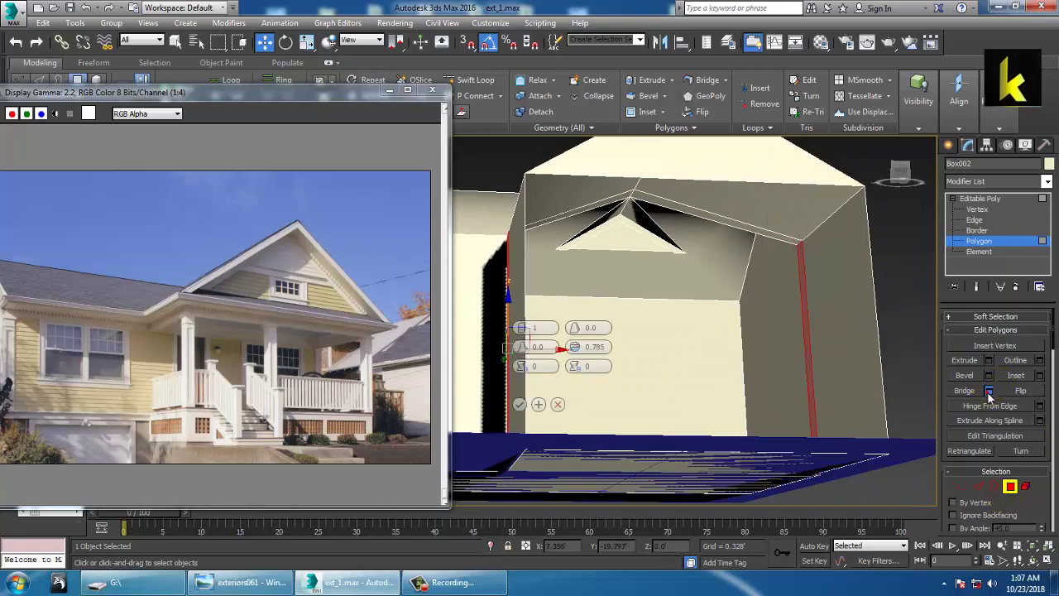
pyautogui.keyDown('alt'); pyautogui.moveTo(704, 307); pyautogui.dragTo(687, 339, button='middle'); pyautogui.keyUp('alt')
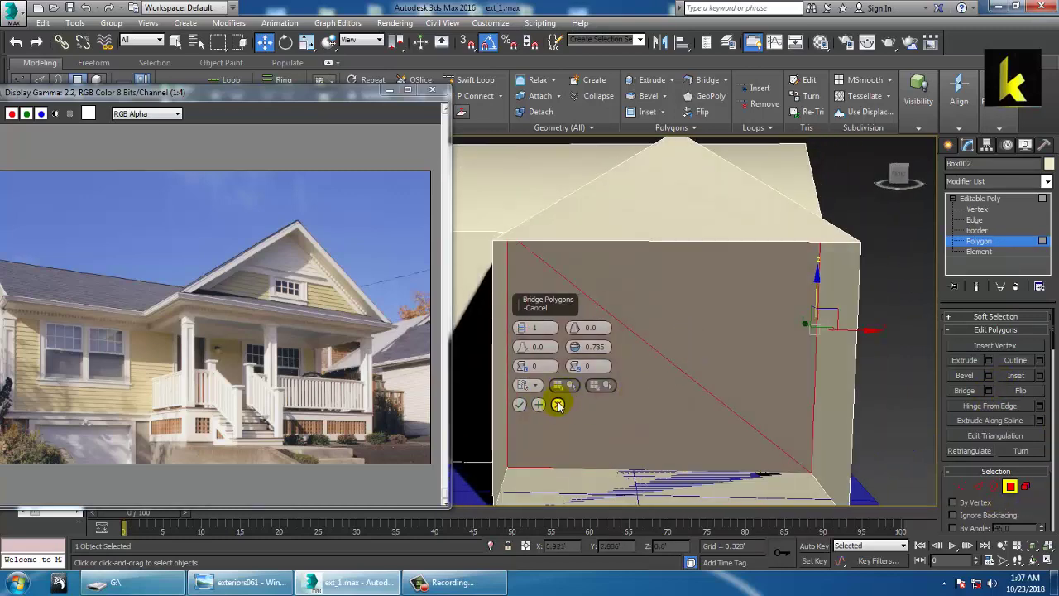
pyautogui.click(558, 404)
pyautogui.keyDown('alt'); pyautogui.moveTo(738, 377); pyautogui.dragTo(716, 346, button='middle'); pyautogui.keyUp('alt')
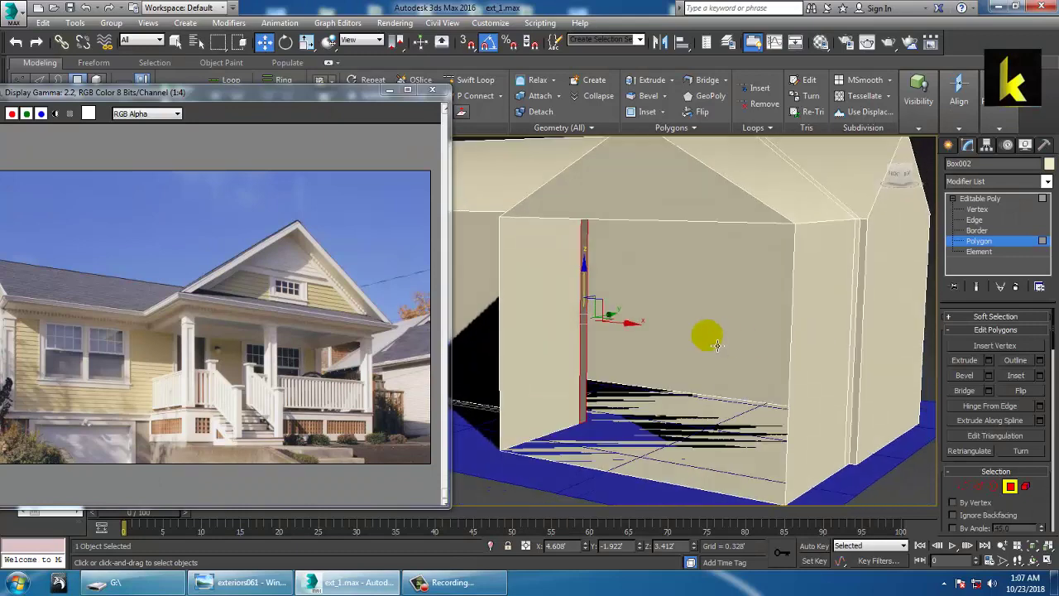
pyautogui.click(988, 360)
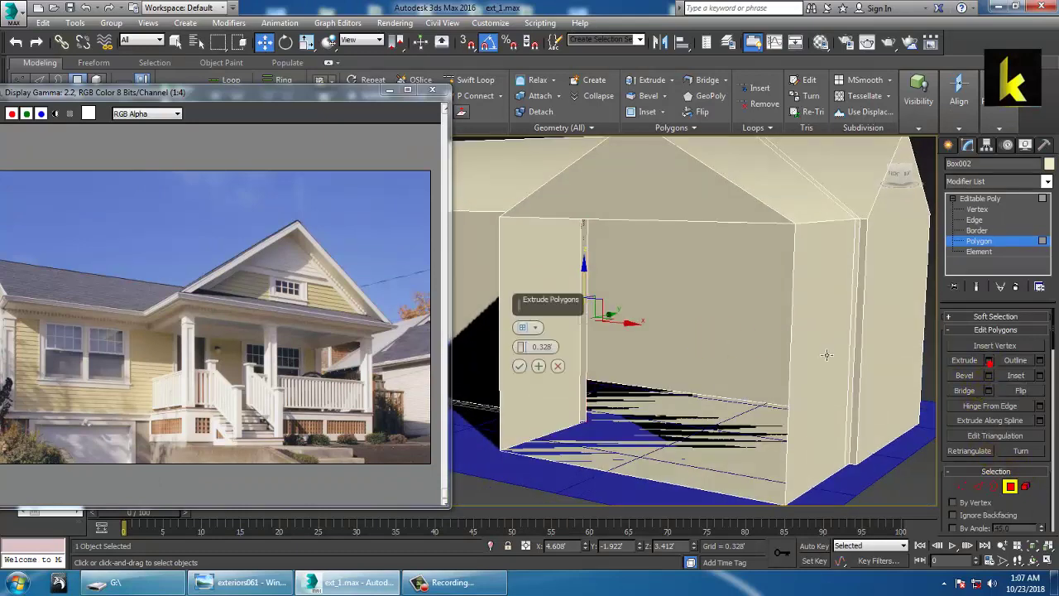
pyautogui.keyDown('alt'); pyautogui.moveTo(951, 356); pyautogui.dragTo(824, 342, button='middle'); pyautogui.keyUp('alt')
pyautogui.click(560, 368)
pyautogui.keyDown('alt'); pyautogui.moveTo(654, 373); pyautogui.dragTo(770, 357, button='middle'); pyautogui.keyUp('alt')
# Bridge the two narrow wall strips on opposite sides of the porch to form its back wall
pyautogui.keyDown('ctrl'); pyautogui.click(809, 331); pyautogui.keyUp('ctrl')
pyautogui.click(964, 376)
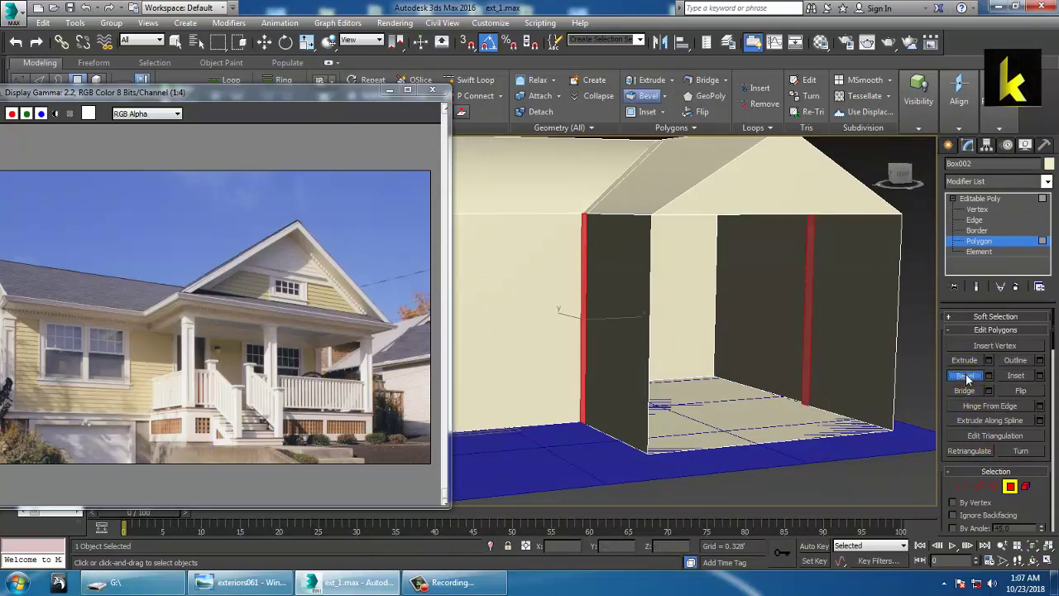
pyautogui.hotkey('ctrl', 'z')
pyautogui.press('w')
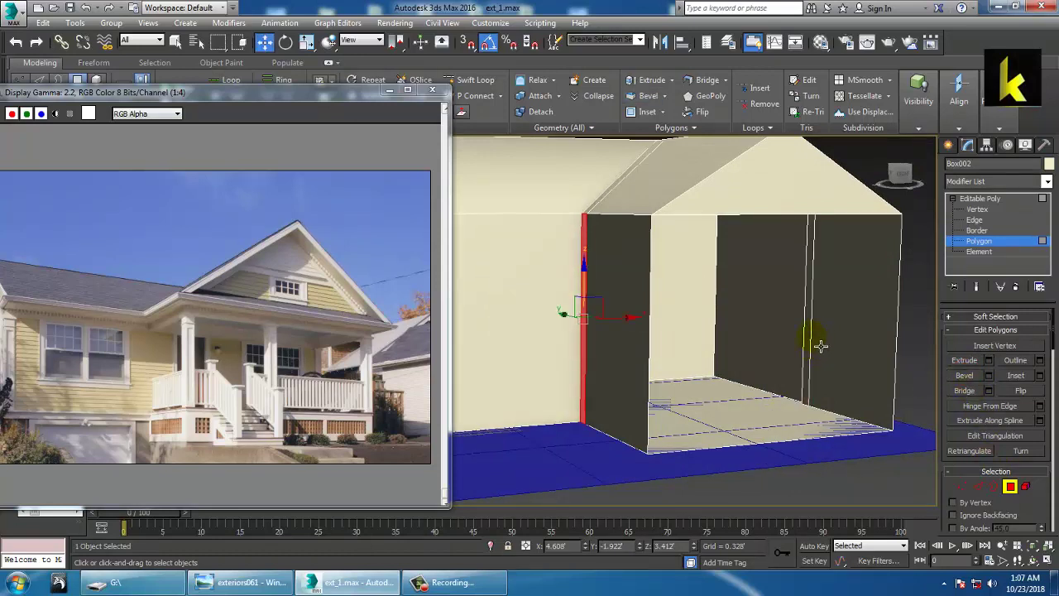
pyautogui.click(818, 346)
pyautogui.click(958, 393)
pyautogui.keyDown('alt'); pyautogui.moveTo(868, 360); pyautogui.dragTo(835, 335, button='middle'); pyautogui.keyUp('alt')
pyautogui.moveTo(911, 250)
pyautogui.keyDown('alt'); pyautogui.mouseDown(button='middle')
pyautogui.moveTo(823, 366)
pyautogui.moveTo(808, 350)
pyautogui.moveTo(784, 371)
pyautogui.moveTo(737, 350)
pyautogui.moveTo(761, 343)
pyautogui.moveTo(743, 371)
pyautogui.moveTo(735, 365)
pyautogui.moveTo(854, 384)
pyautogui.mouseUp(button='middle'); pyautogui.keyUp('alt')
# Examine the bridged back wall's edges from the front in wireframe and shaded display
pyautogui.click(974, 221)
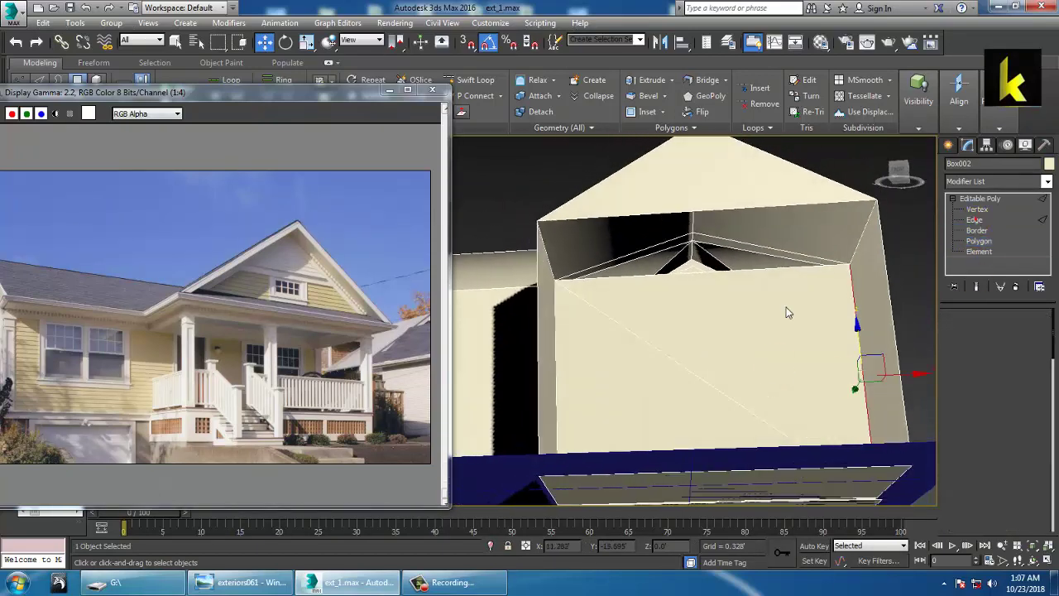
pyautogui.click(668, 359)
pyautogui.click(680, 366)
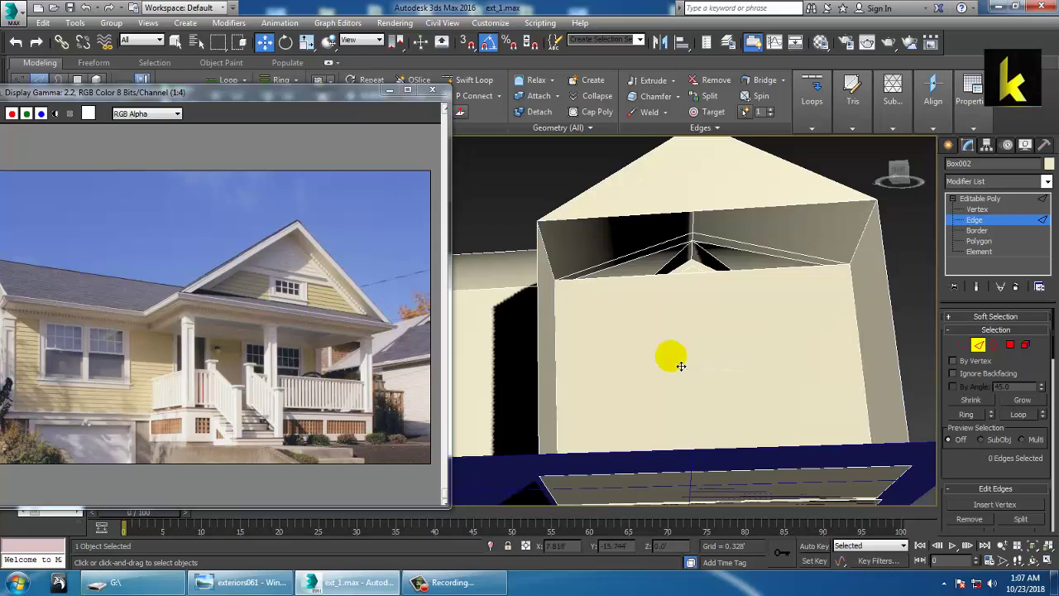
pyautogui.press('F3')
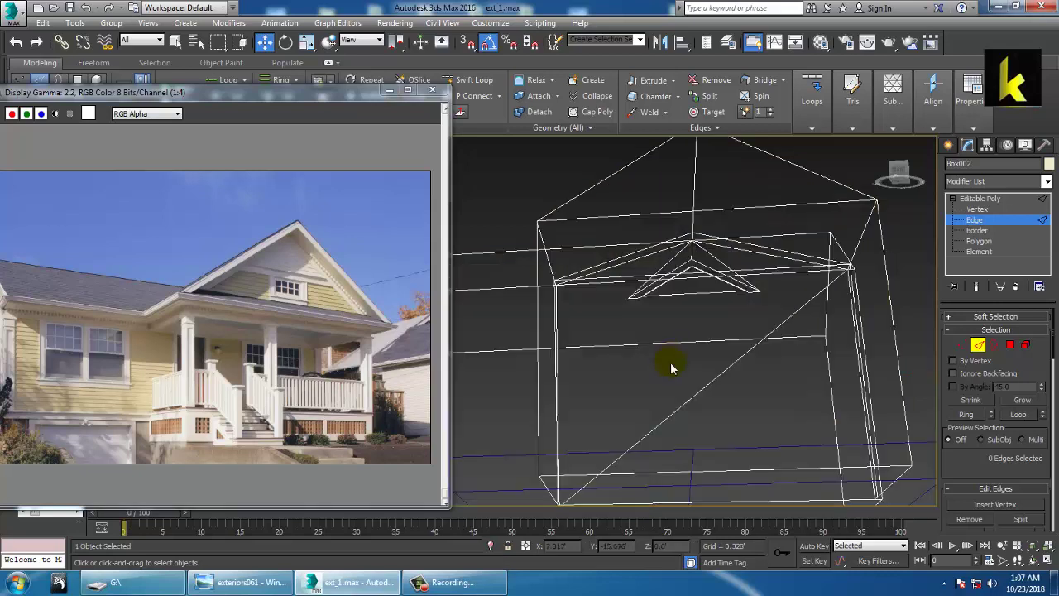
pyautogui.click(699, 410)
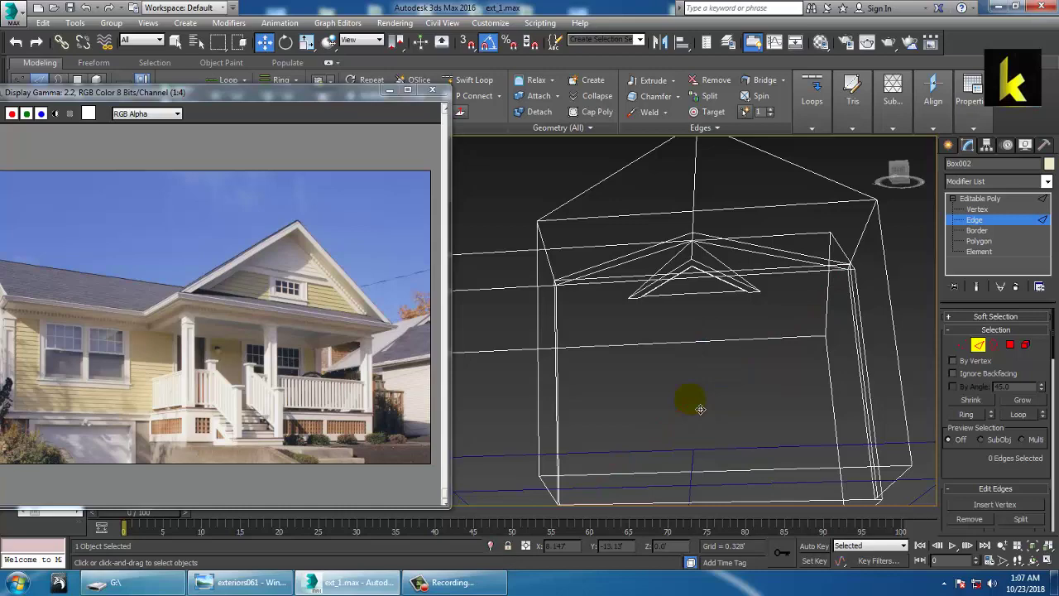
pyautogui.press('F3')
pyautogui.keyDown('alt'); pyautogui.moveTo(725, 380); pyautogui.dragTo(747, 385, button='middle'); pyautogui.keyUp('alt')
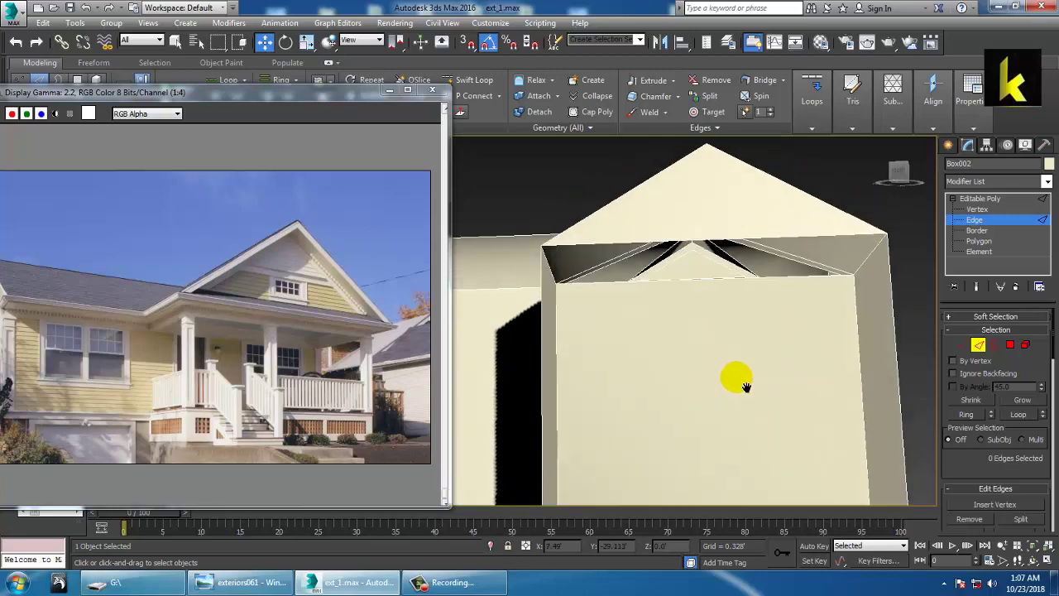
# Try to connect the horizontal edges of the porch back wall and adjoining house wall with one segment in the Front view
pyautogui.hotkey('alt', 'w')
pyautogui.hotkey('alt', 'w')
pyautogui.moveTo(770, 301)
pyautogui.mouseDown(button='middle')
pyautogui.moveTo(741, 283)
pyautogui.moveTo(792, 283)
pyautogui.mouseUp(button='middle')
pyautogui.scroll(-2, 786, 295)
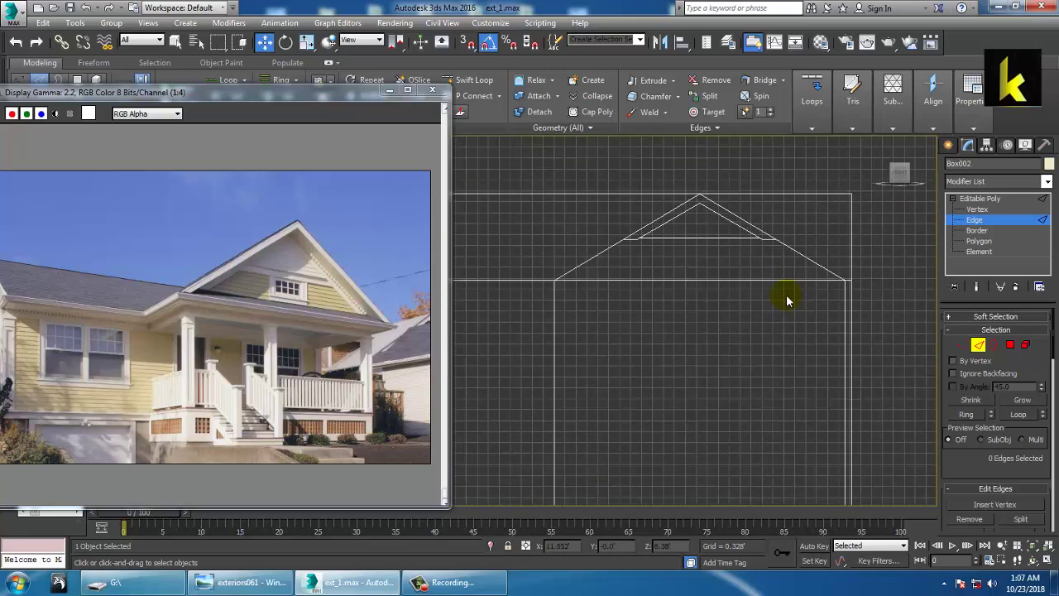
pyautogui.click(978, 219)
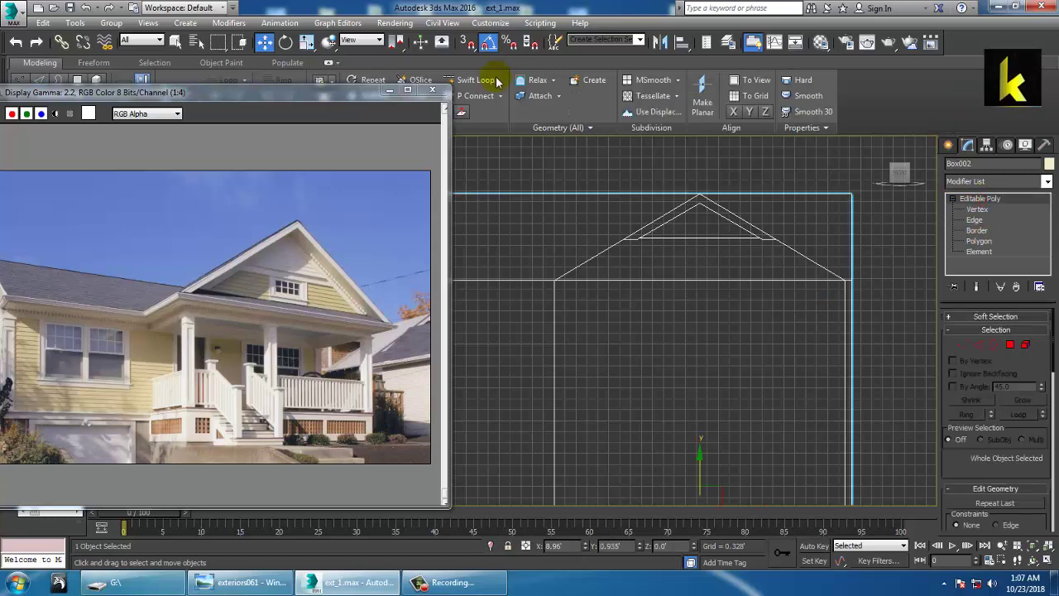
pyautogui.click(977, 344)
pyautogui.scroll(-2, 699, 323)
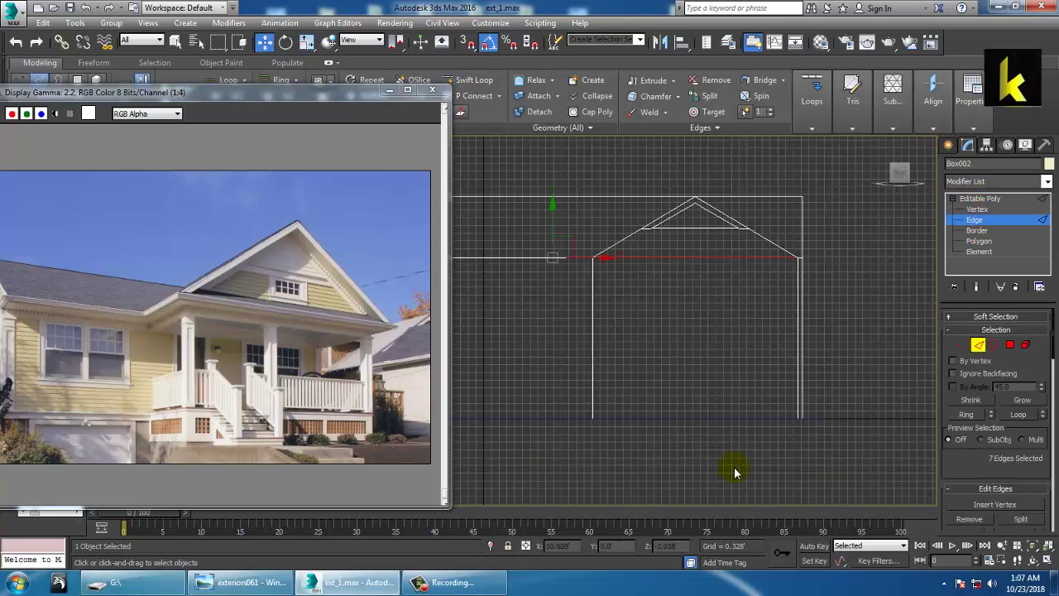
pyautogui.moveTo(978, 472); pyautogui.dragTo(982, 386)
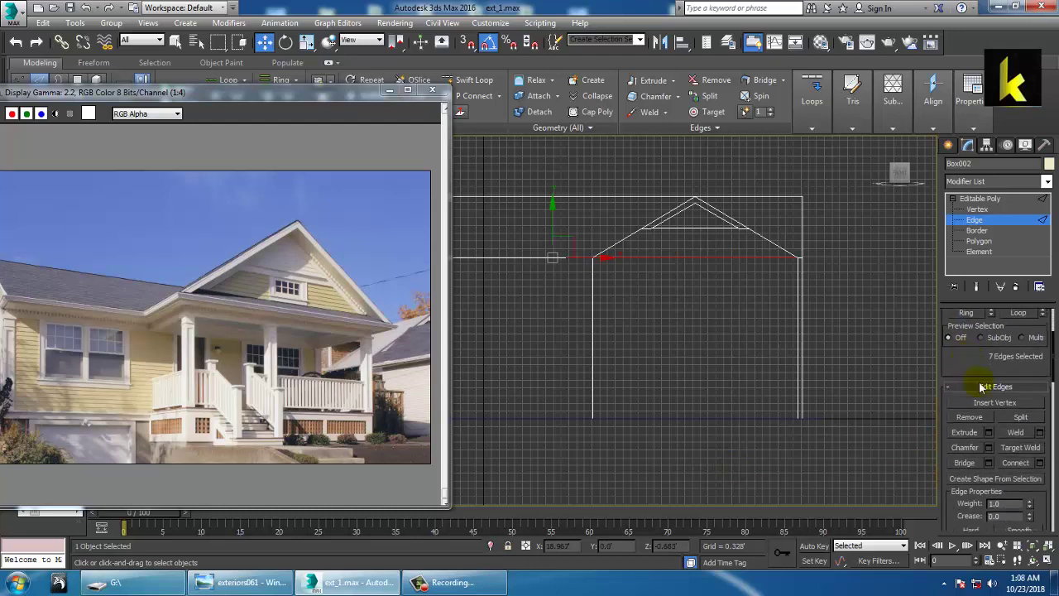
pyautogui.click(1039, 463)
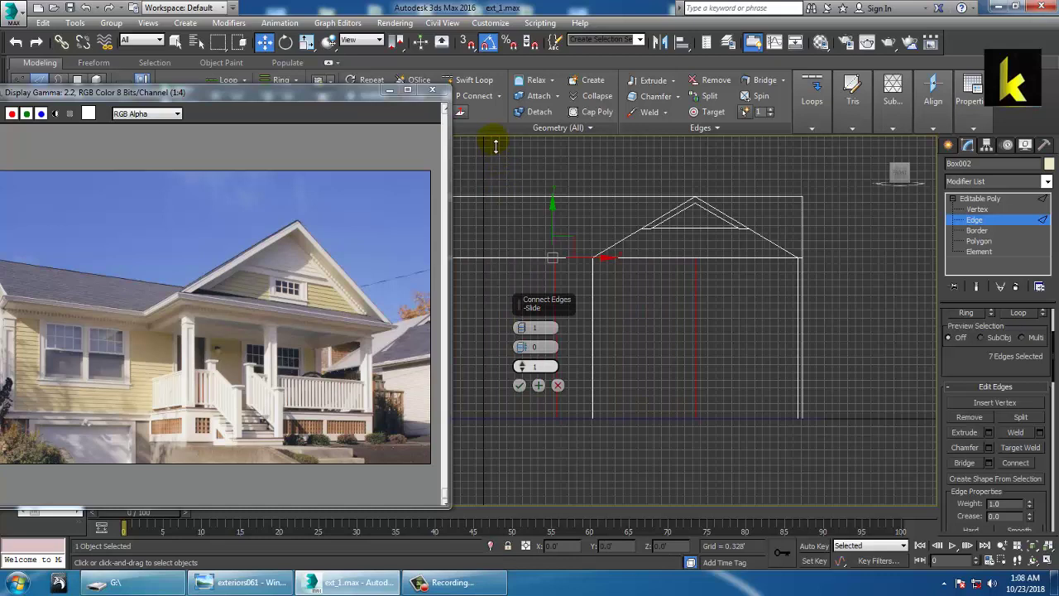
pyautogui.click(520, 385)
# Try to raise the two top vertices of the connected middle edge to the roof peak and check the result in perspective
pyautogui.press('1')
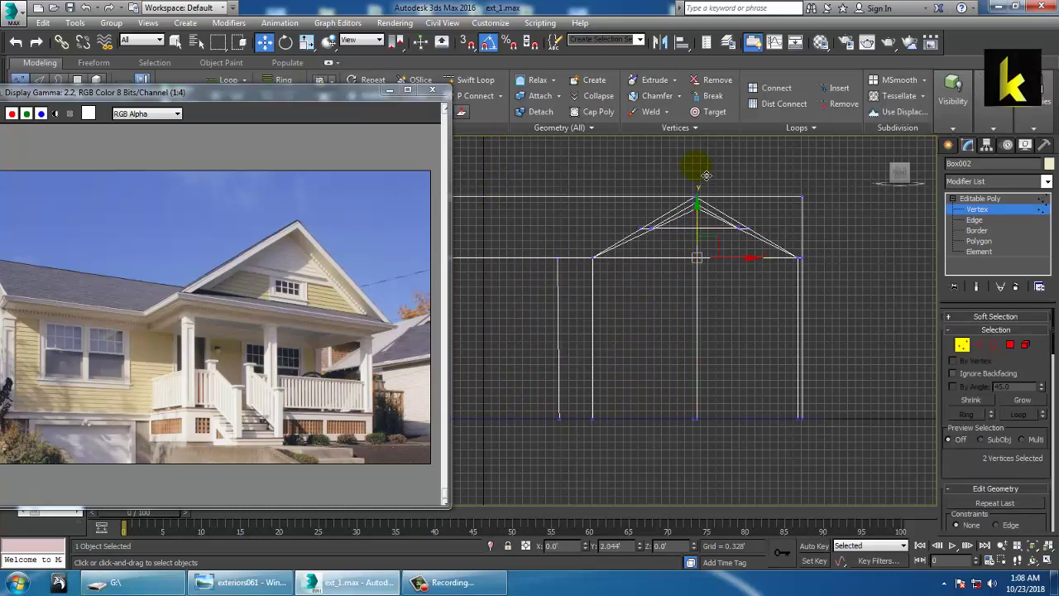
pyautogui.hotkey('alt', 'w')
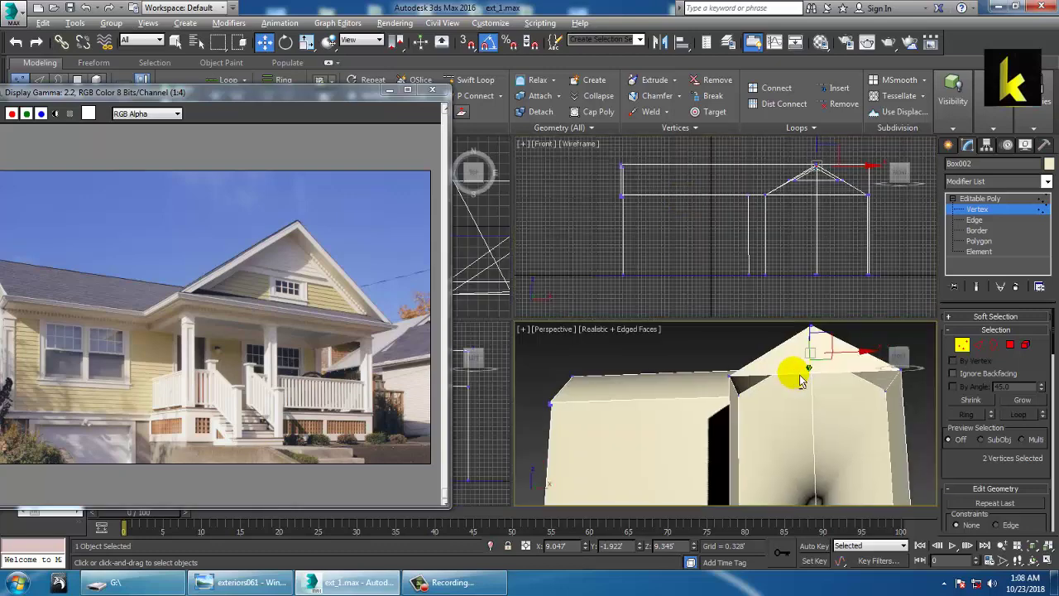
pyautogui.hotkey('alt', 'w')
pyautogui.keyDown('alt'); pyautogui.moveTo(780, 413); pyautogui.dragTo(766, 316, button='middle'); pyautogui.keyUp('alt')
pyautogui.scroll(-4, 778, 354)
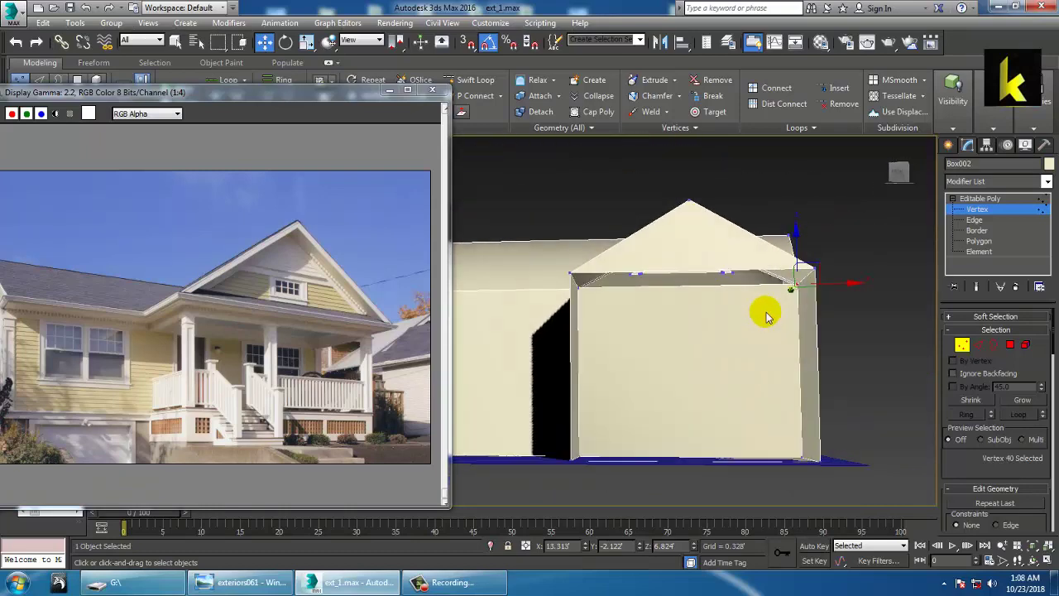
# Limit the edge selection to the porch back wall's upper and lower edges and connect them with one segment at the wall's middle
pyautogui.click(978, 345)
pyautogui.hotkey('alt', 'x')
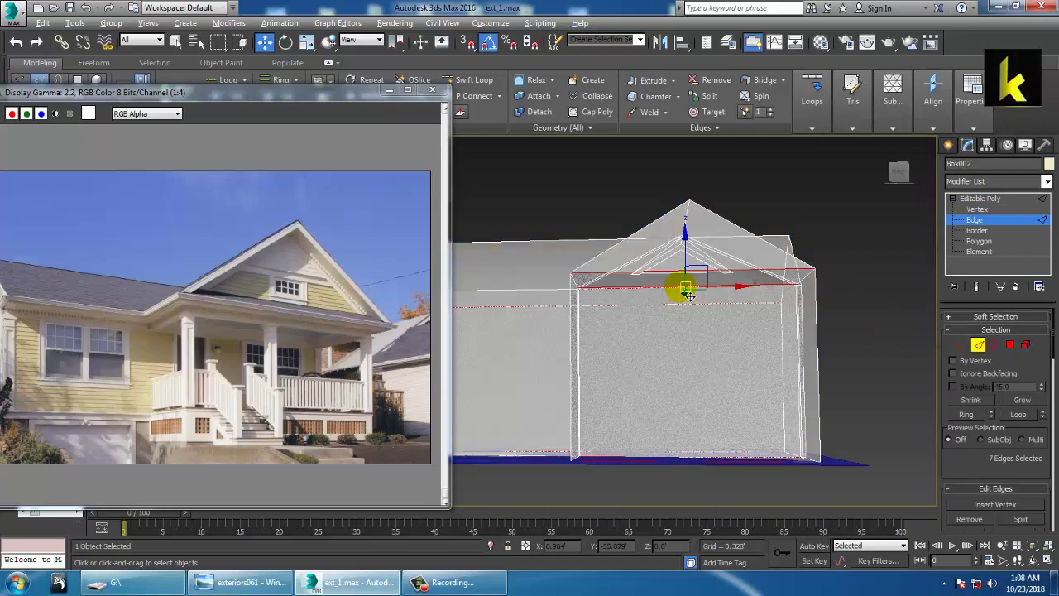
pyautogui.keyDown('alt'); pyautogui.moveTo(700, 334); pyautogui.dragTo(662, 453, button='middle'); pyautogui.keyUp('alt')
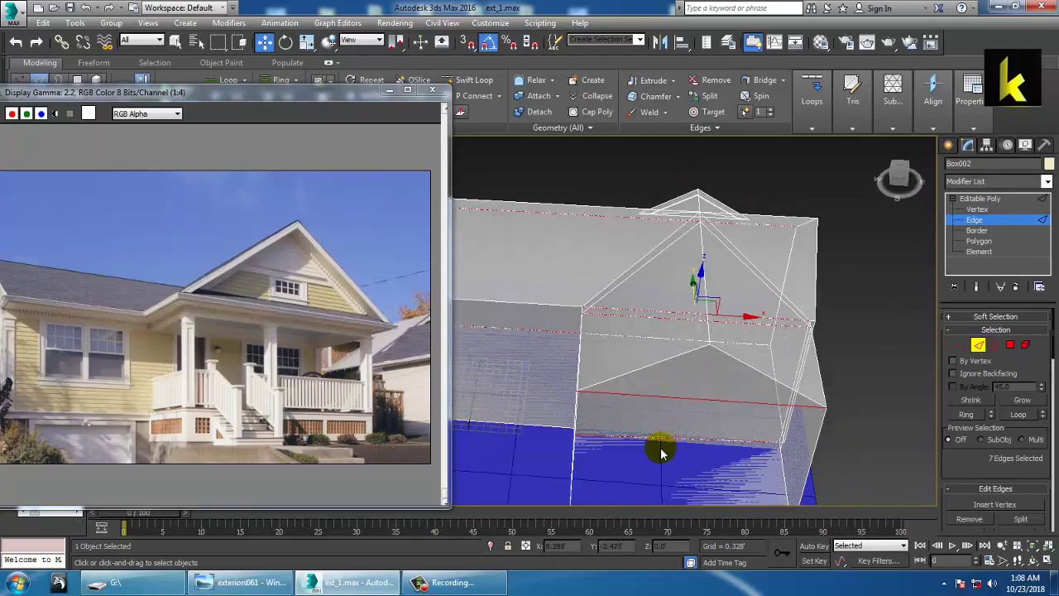
pyautogui.keyDown('alt'); pyautogui.moveTo(705, 392); pyautogui.dragTo(810, 322, button='middle'); pyautogui.keyUp('alt')
pyautogui.keyDown('alt'); pyautogui.moveTo(699, 246); pyautogui.dragTo(730, 319, button='middle'); pyautogui.keyUp('alt')
pyautogui.click(757, 313)
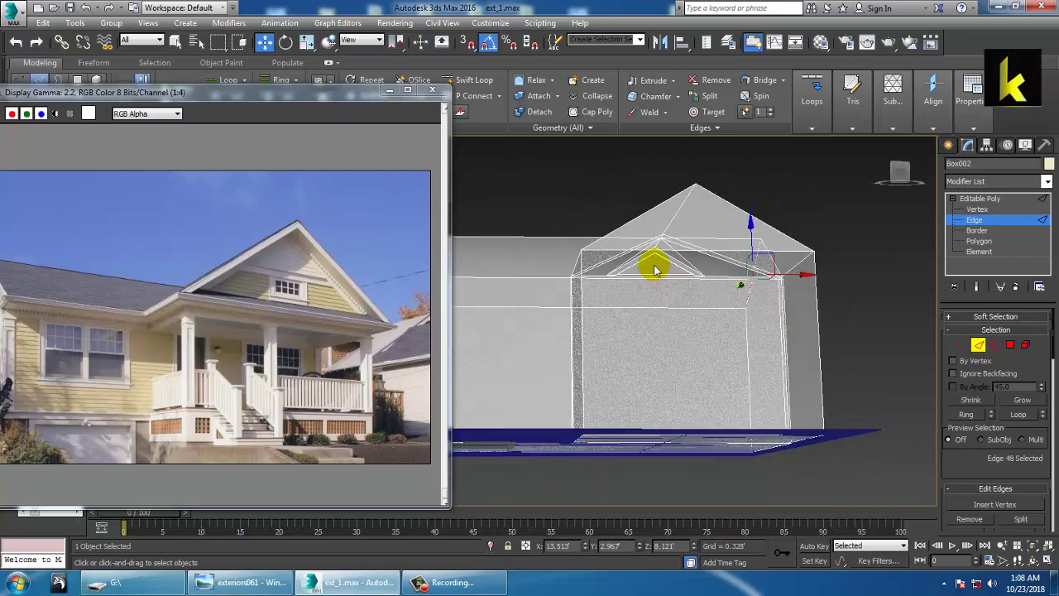
pyautogui.moveTo(662, 295); pyautogui.dragTo(663, 298)
pyautogui.keyDown('alt'); pyautogui.moveTo(665, 299); pyautogui.dragTo(753, 336, button='middle'); pyautogui.keyUp('alt')
pyautogui.keyDown('alt'); pyautogui.moveTo(531, 198); pyautogui.dragTo(645, 263); pyautogui.keyUp('alt')
pyautogui.keyDown('alt'); pyautogui.moveTo(780, 302); pyautogui.dragTo(738, 362, button='middle'); pyautogui.keyUp('alt')
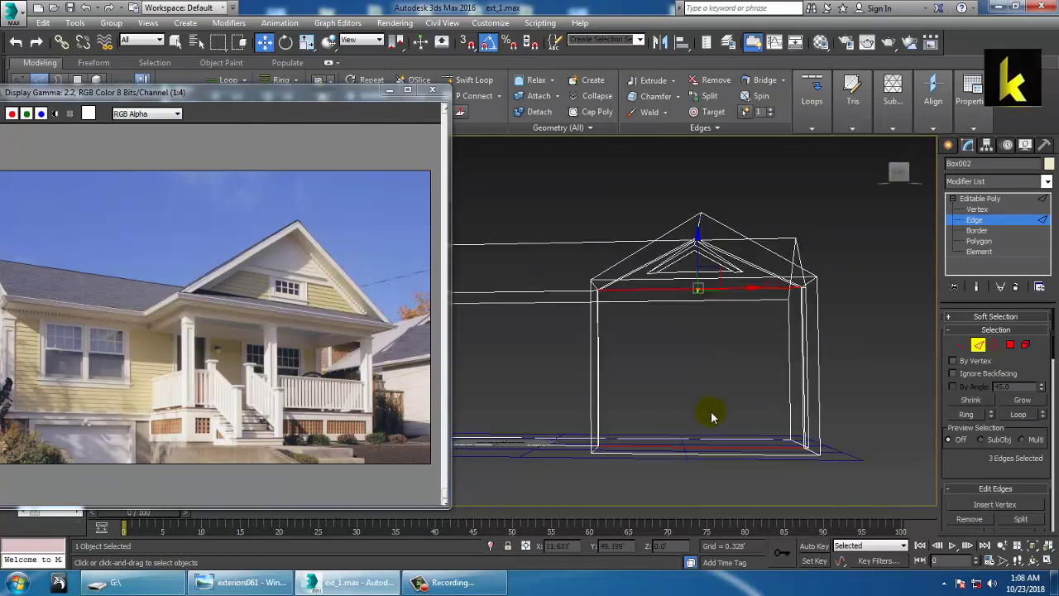
pyautogui.keyDown('alt'); pyautogui.moveTo(714, 437); pyautogui.dragTo(704, 401, button='middle'); pyautogui.keyUp('alt')
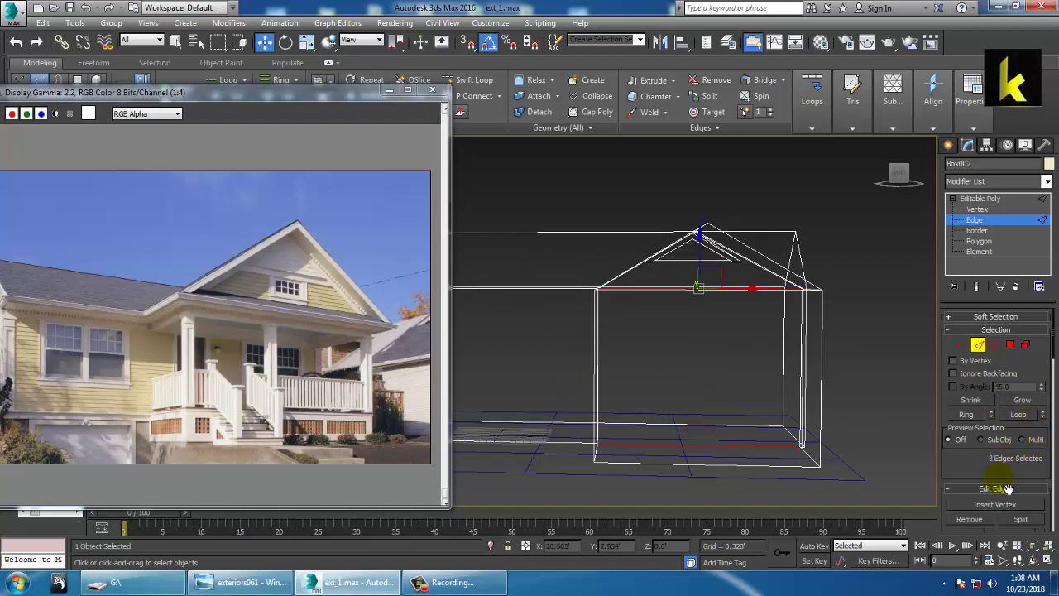
pyautogui.moveTo(1007, 488); pyautogui.dragTo(999, 339)
pyautogui.click(1039, 414)
pyautogui.moveTo(521, 366); pyautogui.dragTo(522, 366)
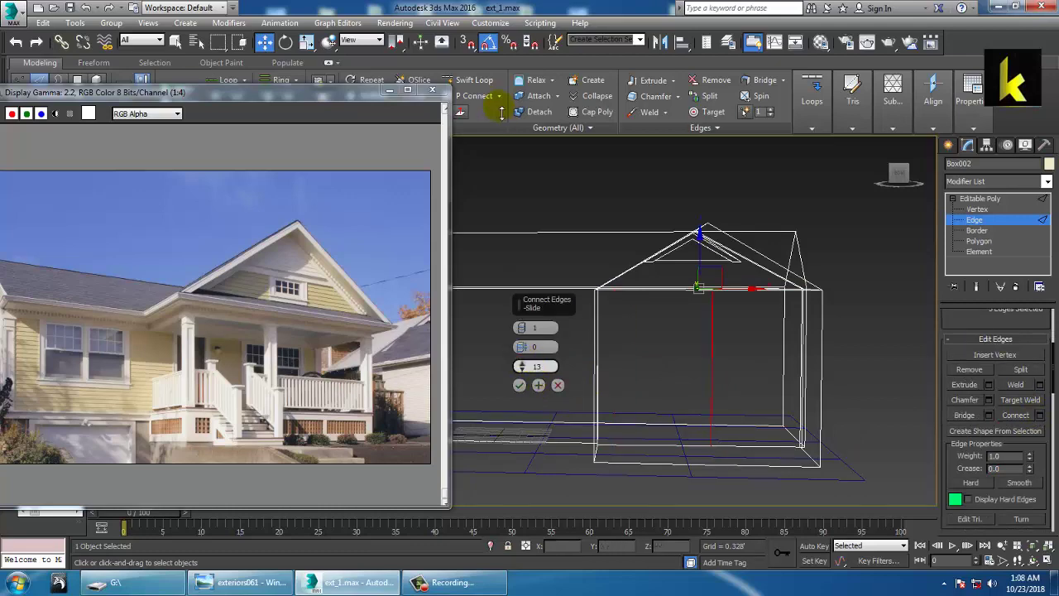
pyautogui.click(519, 389)
# Try to raise both upper vertices of the back wall's middle edge to the gable peak in the Front view
pyautogui.hotkey('alt', 'w')
pyautogui.moveTo(811, 251); pyautogui.dragTo(792, 289, button='middle')
pyautogui.hotkey('alt', 'w')
pyautogui.press('1')
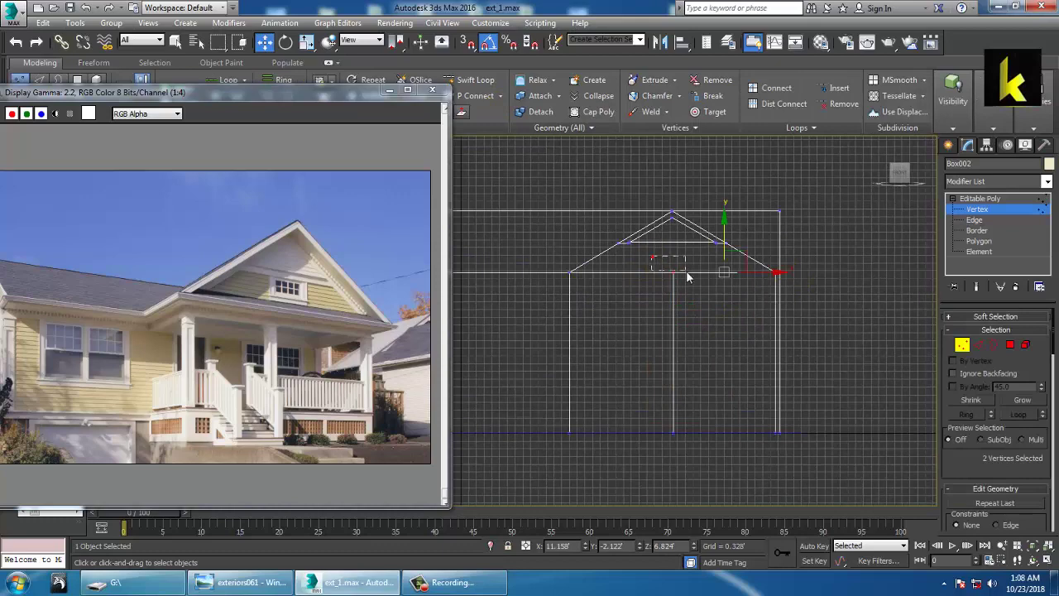
pyautogui.moveTo(673, 171); pyautogui.dragTo(674, 173)
pyautogui.hotkey('alt', 'w')
pyautogui.middleClick(781, 387)
pyautogui.hotkey('alt', 'w')
pyautogui.keyDown('alt'); pyautogui.moveTo(763, 385); pyautogui.dragTo(734, 382, button='middle'); pyautogui.keyUp('alt')
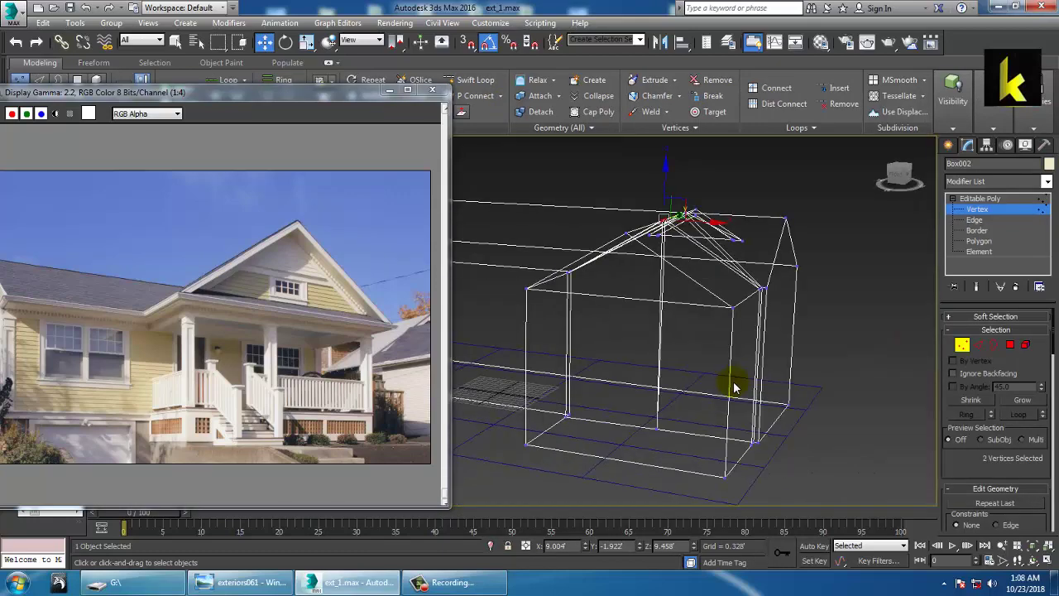
# Inspect the back wall from below, try shifting a vertex there, and undo this along with raising the top vertices
pyautogui.press('F3')
pyautogui.press('F3')
pyautogui.moveTo(819, 343)
pyautogui.keyDown('alt'); pyautogui.mouseDown(button='middle')
pyautogui.moveTo(804, 378)
pyautogui.moveTo(780, 395)
pyautogui.moveTo(822, 378)
pyautogui.moveTo(793, 356)
pyautogui.moveTo(716, 438)
pyautogui.moveTo(736, 358)
pyautogui.moveTo(645, 319)
pyautogui.moveTo(638, 330)
pyautogui.moveTo(820, 373)
pyautogui.moveTo(733, 348)
pyautogui.mouseUp(button='middle'); pyautogui.keyUp('alt')
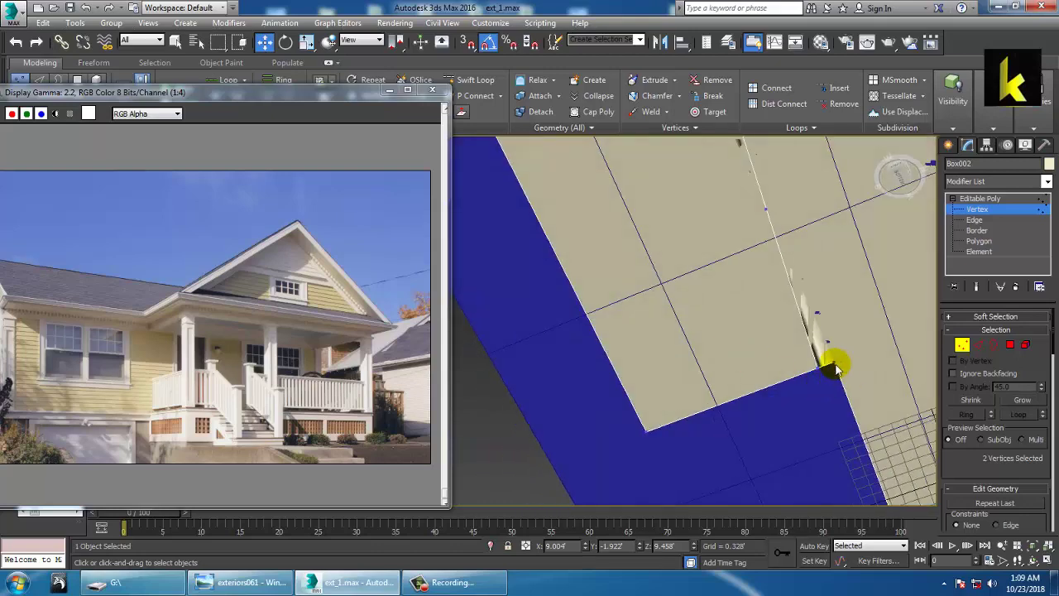
pyautogui.keyDown('alt'); pyautogui.moveTo(814, 374); pyautogui.dragTo(794, 422, button='middle'); pyautogui.keyUp('alt')
pyautogui.click(786, 446)
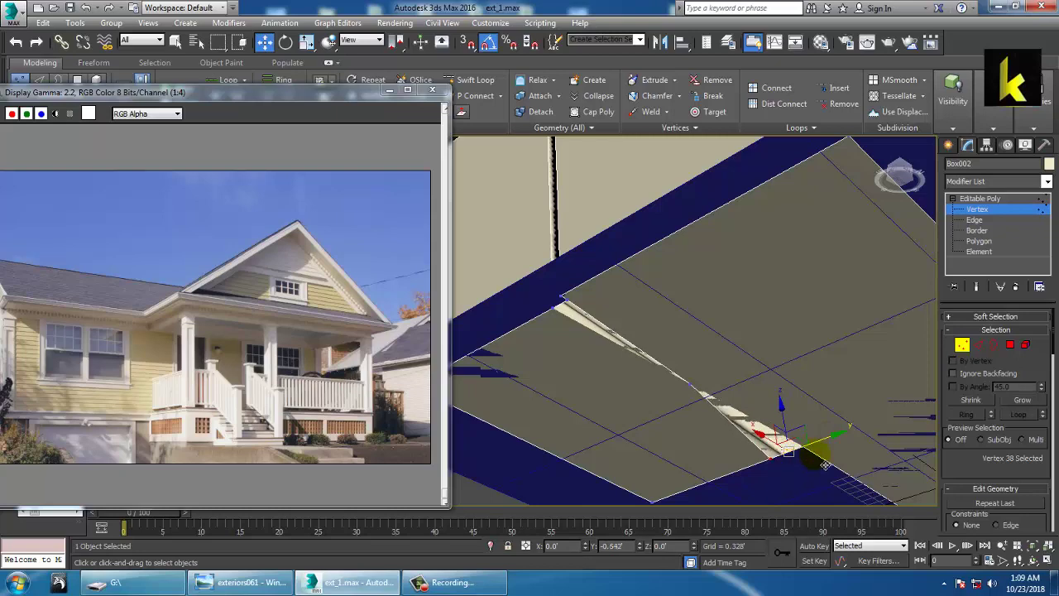
pyautogui.moveTo(803, 447)
pyautogui.keyDown('alt'); pyautogui.mouseDown(button='middle')
pyautogui.moveTo(814, 430)
pyautogui.moveTo(799, 438)
pyautogui.moveTo(680, 405)
pyautogui.moveTo(742, 386)
pyautogui.moveTo(775, 421)
pyautogui.moveTo(716, 339)
pyautogui.moveTo(676, 306)
pyautogui.moveTo(718, 338)
pyautogui.moveTo(835, 328)
pyautogui.moveTo(769, 359)
pyautogui.moveTo(761, 352)
pyautogui.moveTo(803, 372)
pyautogui.moveTo(733, 311)
pyautogui.moveTo(754, 327)
pyautogui.moveTo(747, 318)
pyautogui.mouseUp(button='middle'); pyautogui.keyUp('alt')
pyautogui.hotkey('ctrl', 'z')
pyautogui.hotkey('ctrl', 'z')
pyautogui.hotkey('ctrl', 'z')
pyautogui.hotkey('ctrl', 'z')
# Raise only one upper middle vertex of the back wall into the gable, to a Z position of about 9.16'
pyautogui.hotkey('alt', 'x')
pyautogui.scroll(3, 767, 349)
pyautogui.click(732, 346)
pyautogui.moveTo(679, 297); pyautogui.dragTo(685, 239)
pyautogui.keyDown('alt'); pyautogui.moveTo(719, 269); pyautogui.dragTo(775, 313, button='middle'); pyautogui.keyUp('alt')
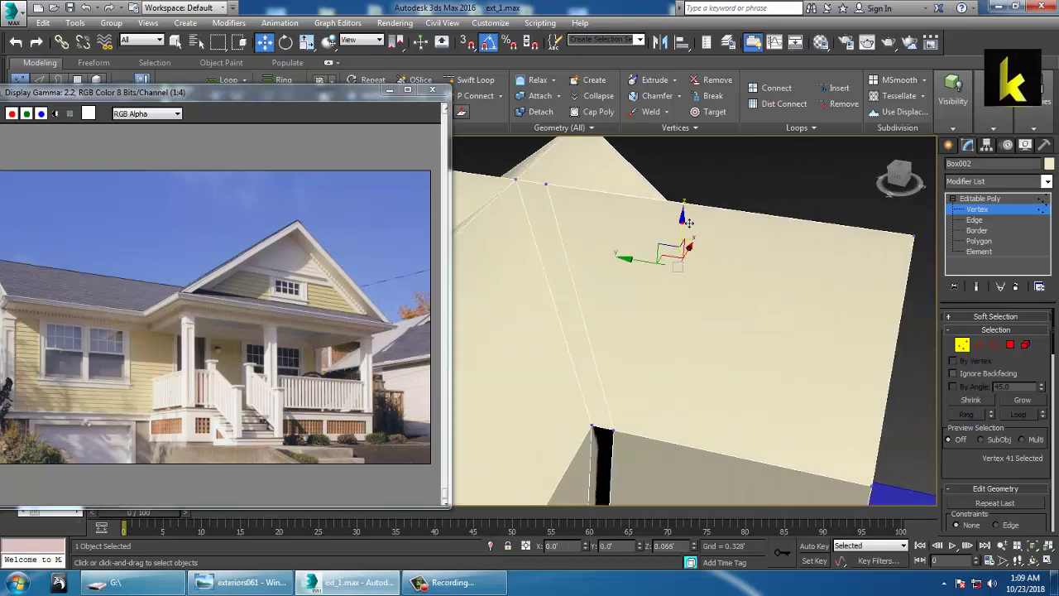
pyautogui.moveTo(680, 180); pyautogui.dragTo(711, 179)
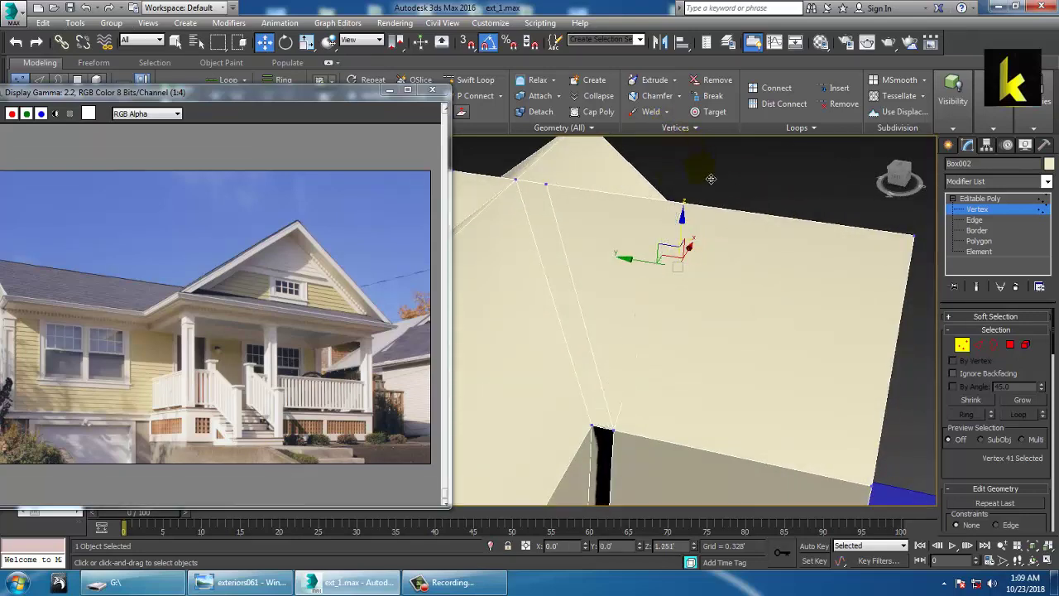
pyautogui.keyDown('alt'); pyautogui.moveTo(712, 182); pyautogui.dragTo(718, 250, button='middle'); pyautogui.keyUp('alt')
pyautogui.scroll(-5, 781, 365)
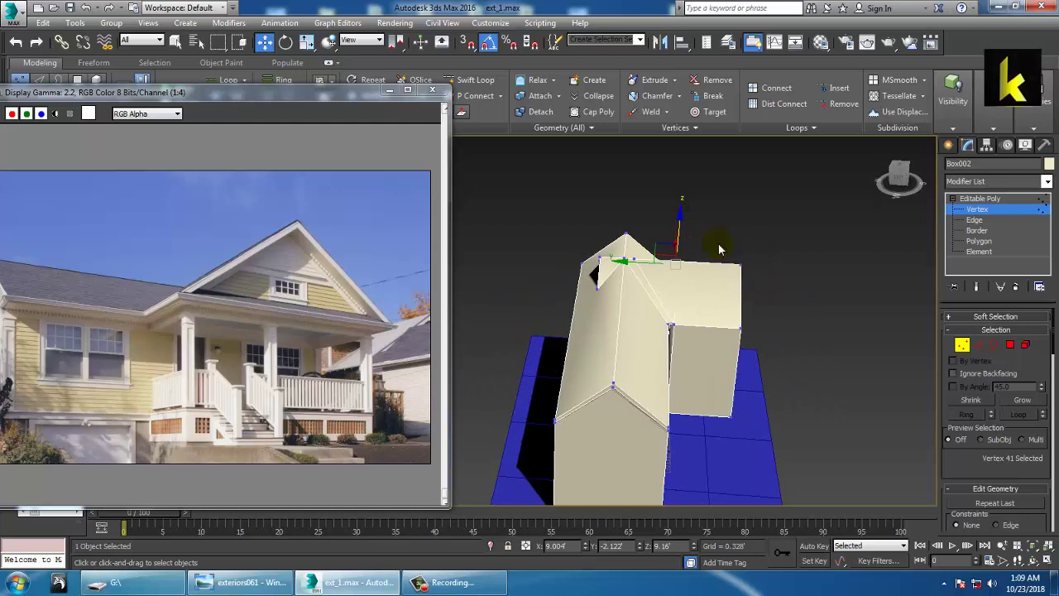
# Select the five vertices at the cross wing's front end and move them along the Y axis to adjust the porch depth
pyautogui.moveTo(874, 564); pyautogui.dragTo(877, 566)
pyautogui.keyDown('alt'); pyautogui.moveTo(795, 407); pyautogui.dragTo(728, 354, button='middle'); pyautogui.keyUp('alt')
pyautogui.scroll(4, 699, 349)
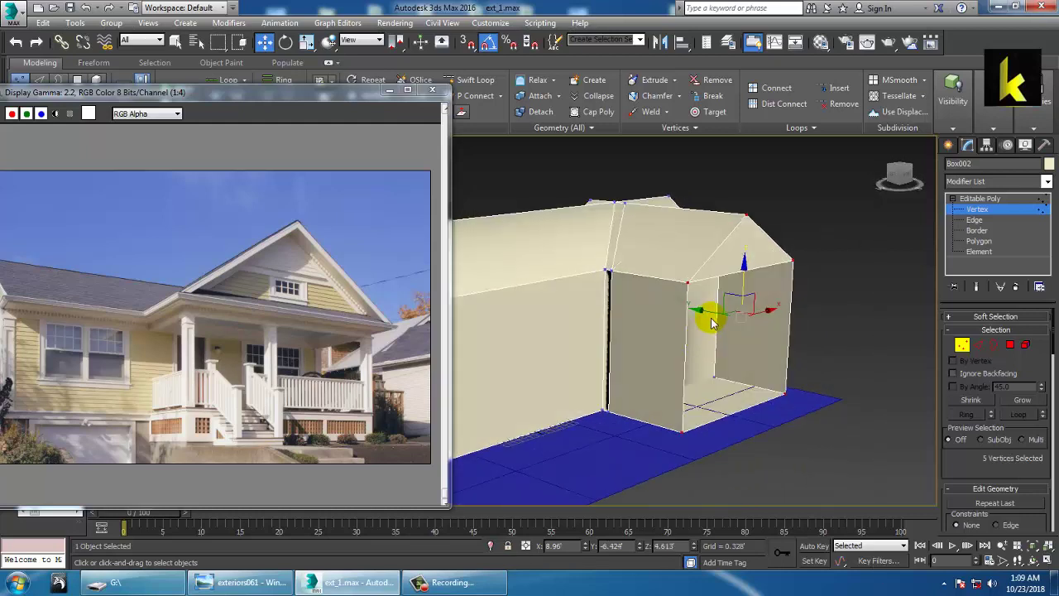
pyautogui.moveTo(719, 323)
pyautogui.mouseDown()
pyautogui.moveTo(761, 323)
pyautogui.moveTo(777, 338)
pyautogui.moveTo(749, 311)
pyautogui.moveTo(732, 329)
pyautogui.moveTo(764, 332)
pyautogui.moveTo(723, 310)
pyautogui.mouseUp()
# Inset the porch's two opposite side wall polygons by about 0.432'
pyautogui.click(1010, 347)
pyautogui.keyDown('alt'); pyautogui.moveTo(761, 329); pyautogui.dragTo(750, 362, button='middle'); pyautogui.keyUp('alt')
pyautogui.click(680, 324)
pyautogui.keyDown('ctrl'); pyautogui.click(794, 342); pyautogui.keyUp('ctrl')
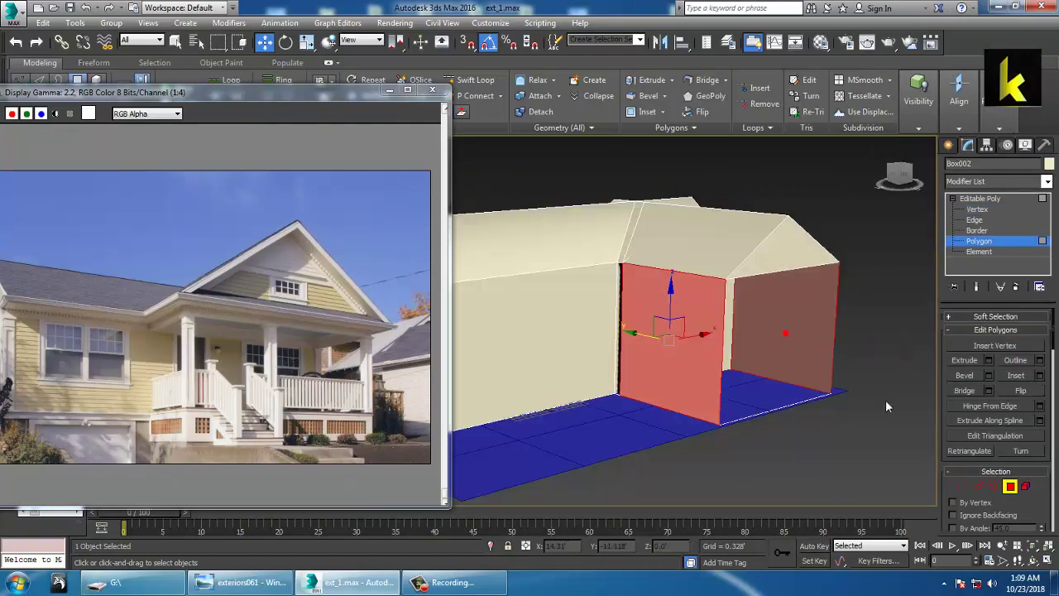
pyautogui.click(1040, 376)
pyautogui.moveTo(519, 348); pyautogui.dragTo(536, 282)
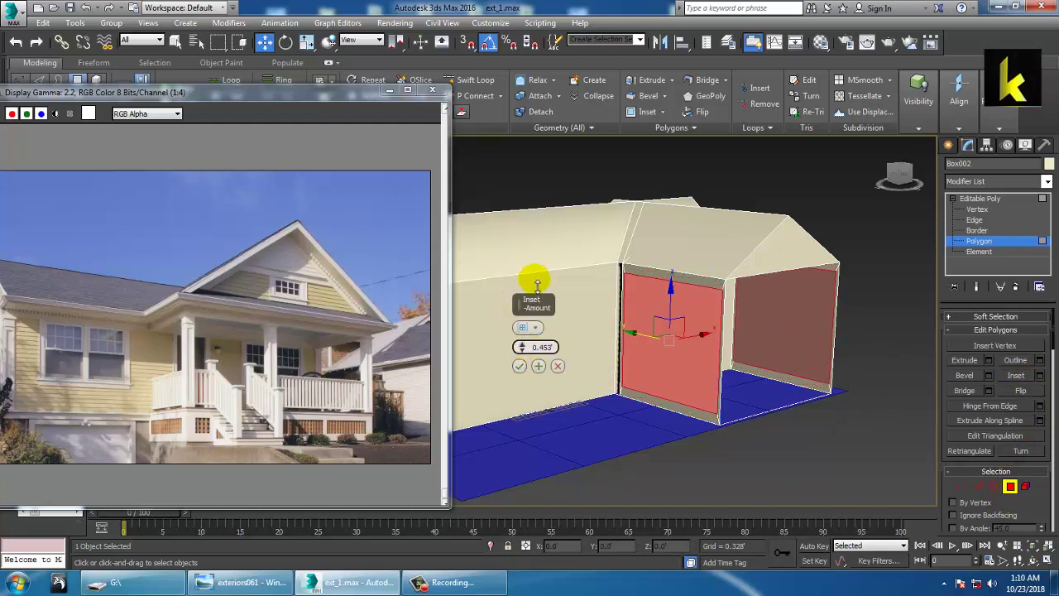
# Accept the inset, scale the inset side faces to about 86% along Y, and delete them to open the porch sides
pyautogui.keyDown('alt'); pyautogui.moveTo(710, 351); pyautogui.dragTo(632, 395, button='middle'); pyautogui.keyUp('alt')
pyautogui.press('r')
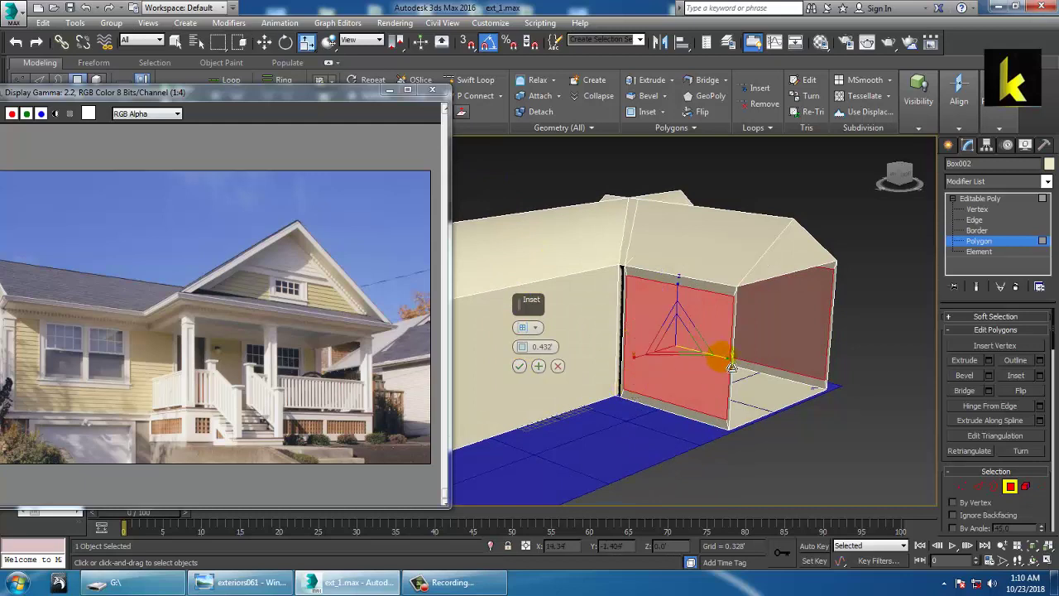
pyautogui.click(519, 365)
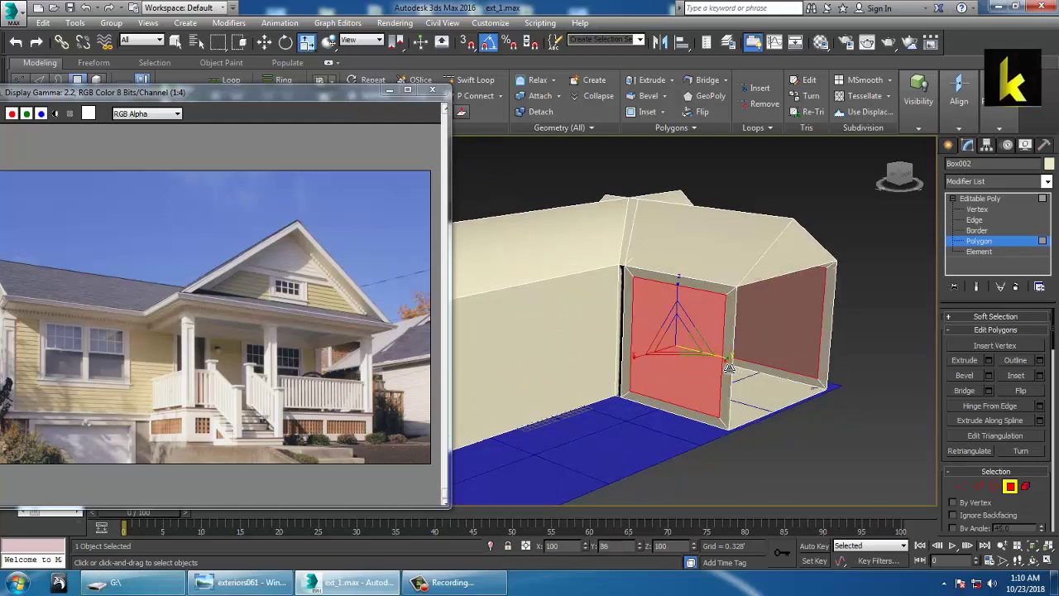
pyautogui.scroll(-5, 726, 374)
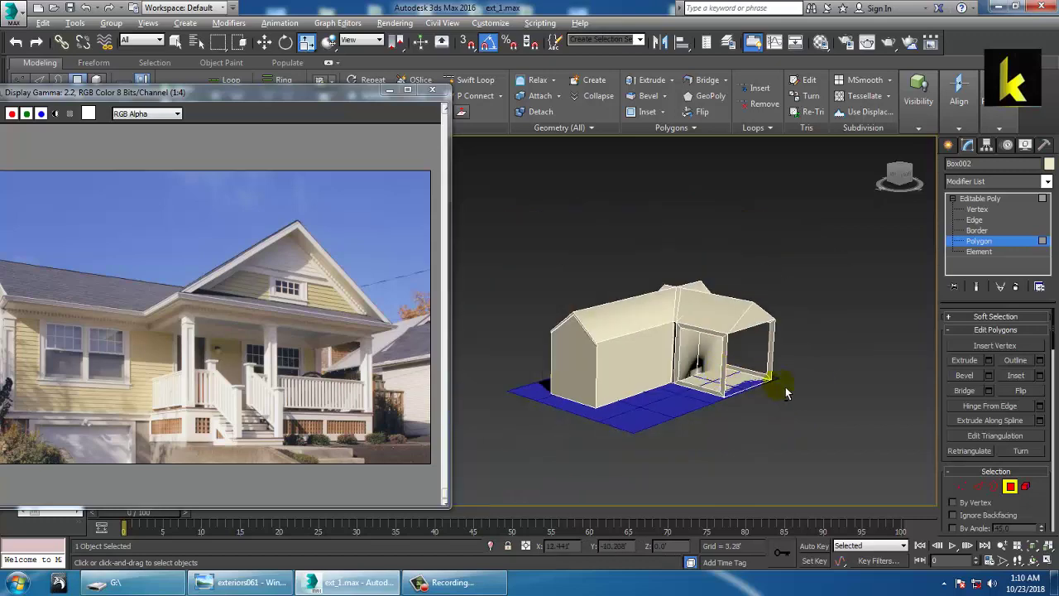
# Try to delete the wall polygons at the porch's front end, including the front post of the side frame
pyautogui.scroll(4, 739, 386)
pyautogui.keyDown('alt'); pyautogui.moveTo(740, 381); pyautogui.dragTo(836, 371, button='middle'); pyautogui.keyUp('alt')
pyautogui.scroll(4, 728, 432)
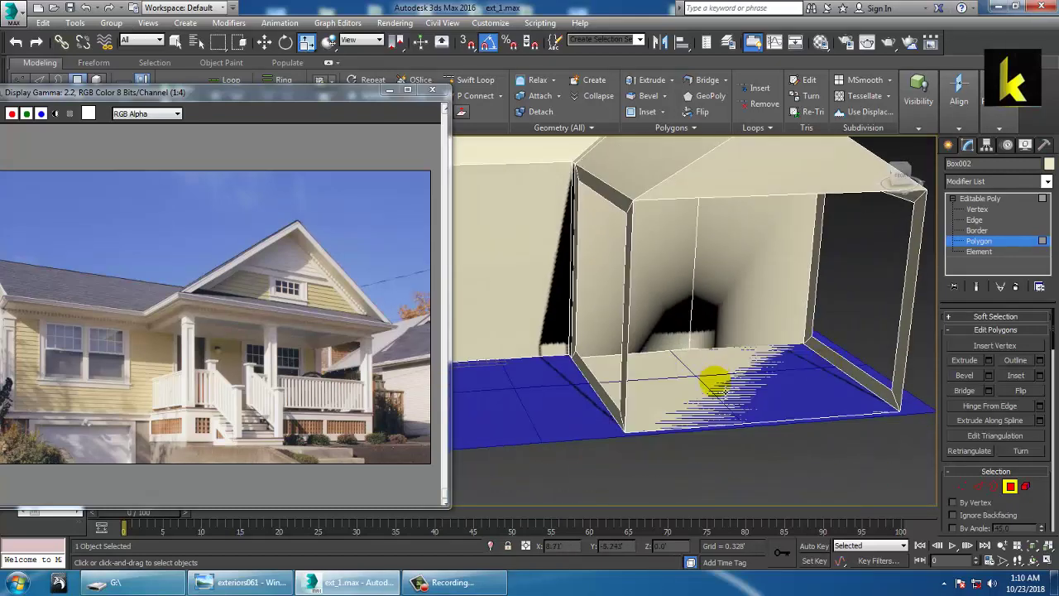
pyautogui.keyDown('alt'); pyautogui.moveTo(724, 392); pyautogui.dragTo(830, 335, button='middle'); pyautogui.keyUp('alt')
pyautogui.scroll(-4, 801, 378)
pyautogui.moveTo(963, 342); pyautogui.dragTo(965, 345)
pyautogui.moveTo(815, 329)
pyautogui.keyDown('alt'); pyautogui.mouseDown(button='middle')
pyautogui.moveTo(759, 327)
pyautogui.moveTo(826, 336)
pyautogui.mouseUp(button='middle'); pyautogui.keyUp('alt')
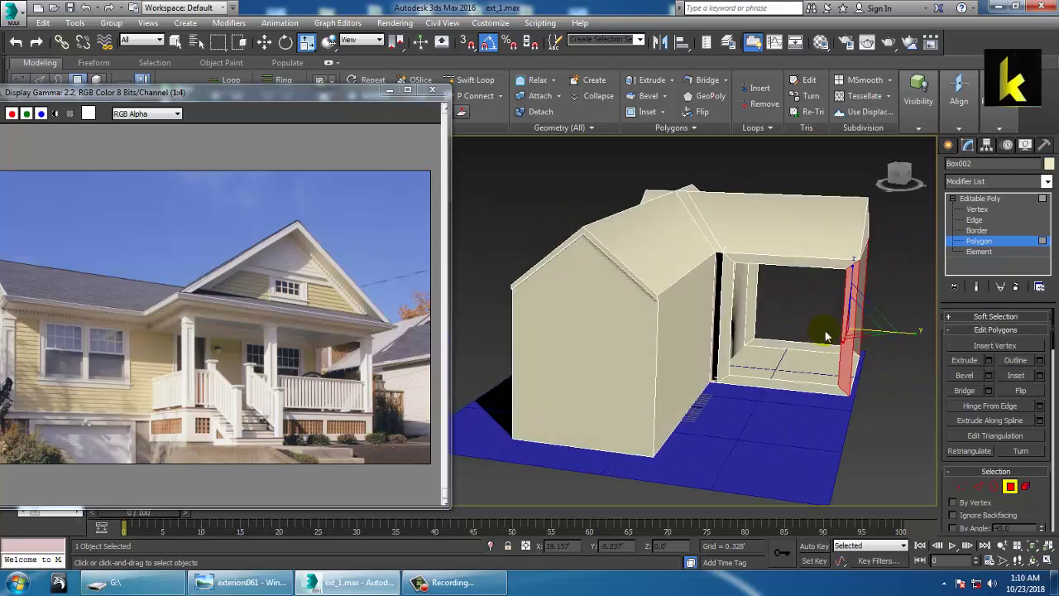
pyautogui.press('Delete')
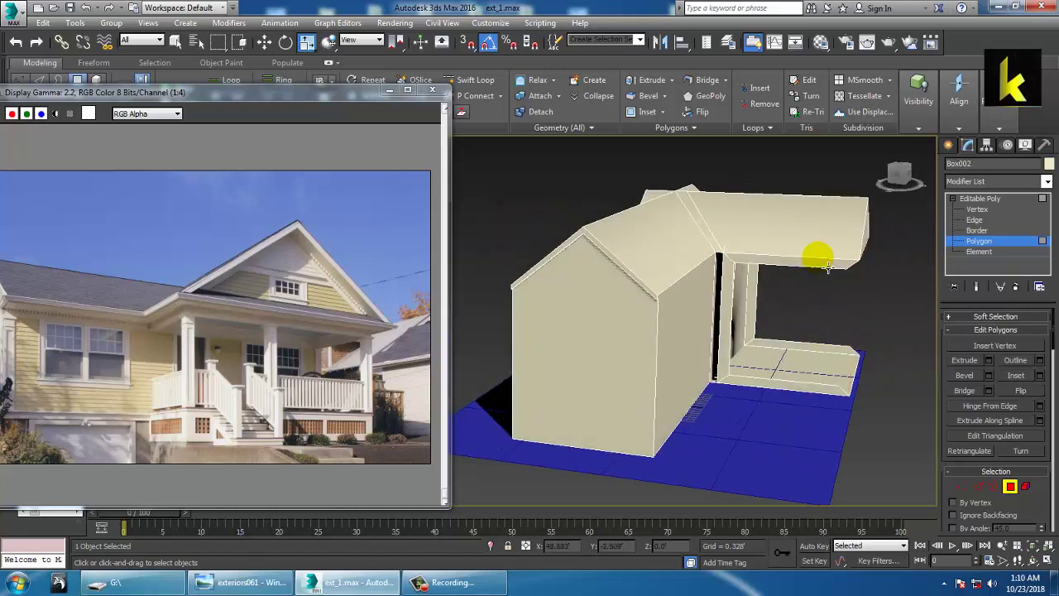
# Examine the open porch frame and the cross wing's roof junction from several sides against the reference photo
pyautogui.keyDown('alt'); pyautogui.moveTo(874, 288); pyautogui.dragTo(794, 390, button='middle'); pyautogui.keyUp('alt')
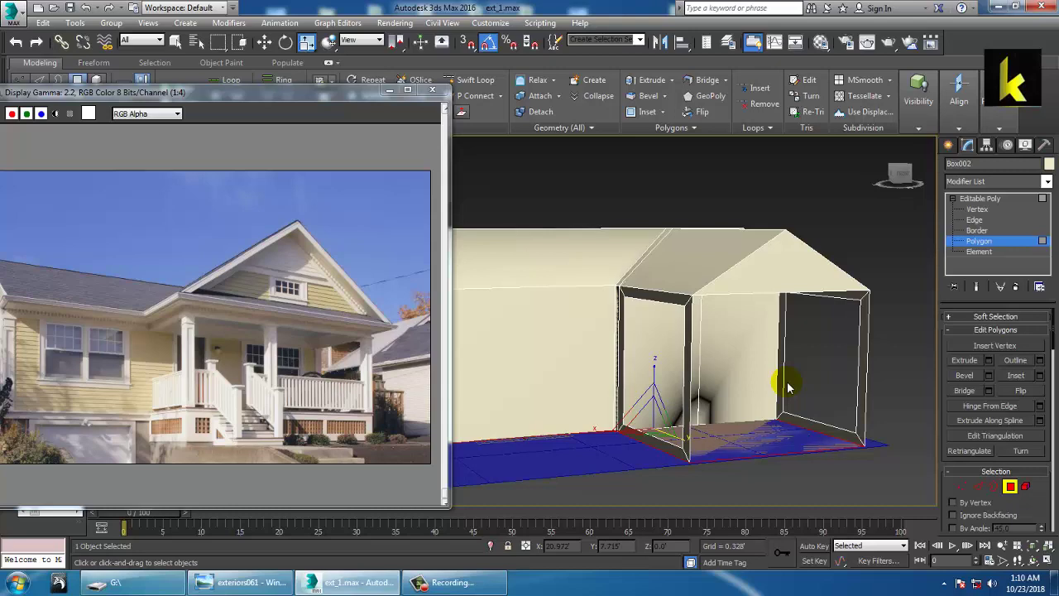
pyautogui.keyDown('alt'); pyautogui.moveTo(796, 394); pyautogui.dragTo(753, 295, button='middle'); pyautogui.keyUp('alt')
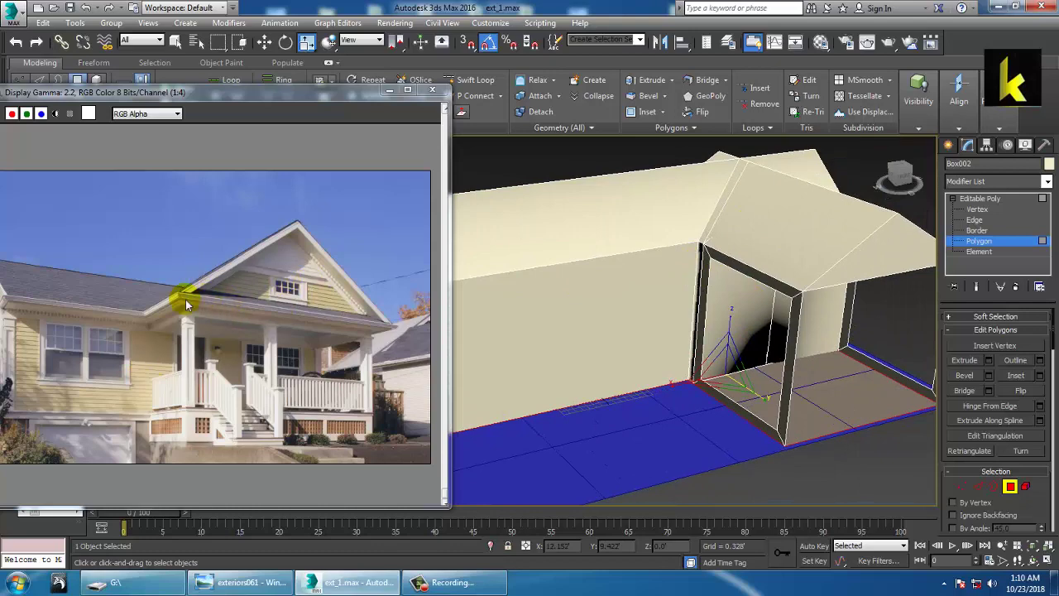
pyautogui.keyDown('alt'); pyautogui.moveTo(713, 340); pyautogui.dragTo(827, 284, button='middle'); pyautogui.keyUp('alt')
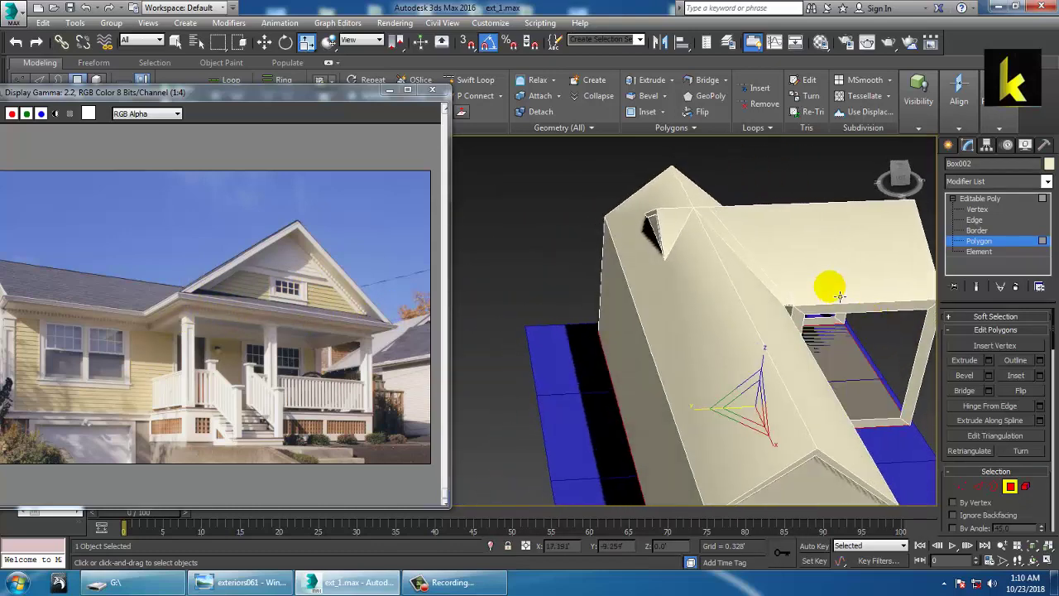
pyautogui.click(827, 283)
pyautogui.click(993, 199)
pyautogui.moveTo(757, 244)
pyautogui.keyDown('alt'); pyautogui.mouseDown(button='middle')
pyautogui.moveTo(711, 253)
pyautogui.moveTo(829, 268)
pyautogui.moveTo(756, 246)
pyautogui.moveTo(777, 241)
pyautogui.mouseUp(button='middle'); pyautogui.keyUp('alt')
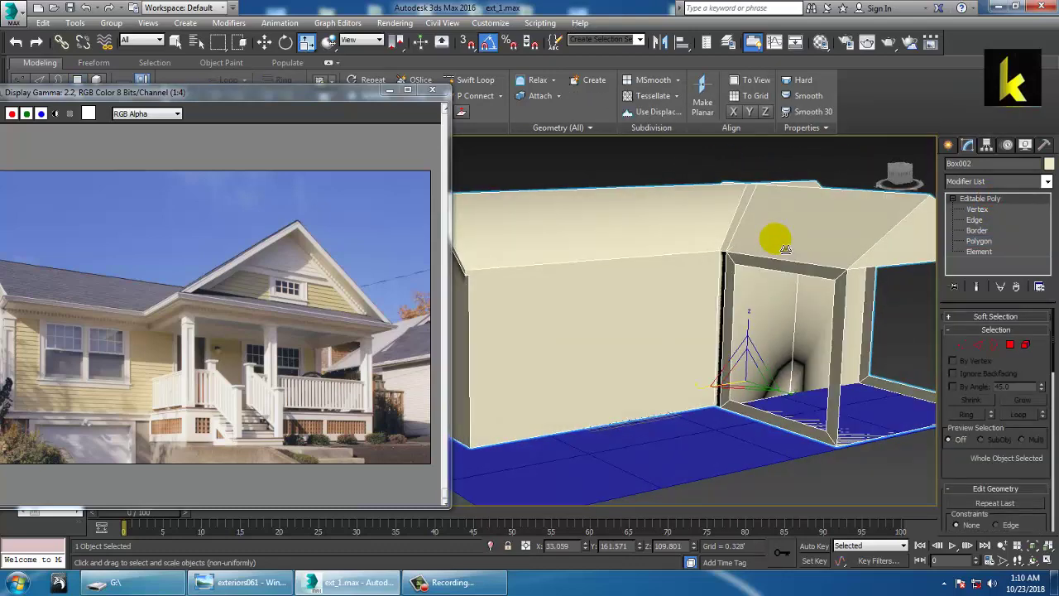
pyautogui.keyDown('alt'); pyautogui.moveTo(791, 275); pyautogui.dragTo(764, 334, button='middle'); pyautogui.keyUp('alt')
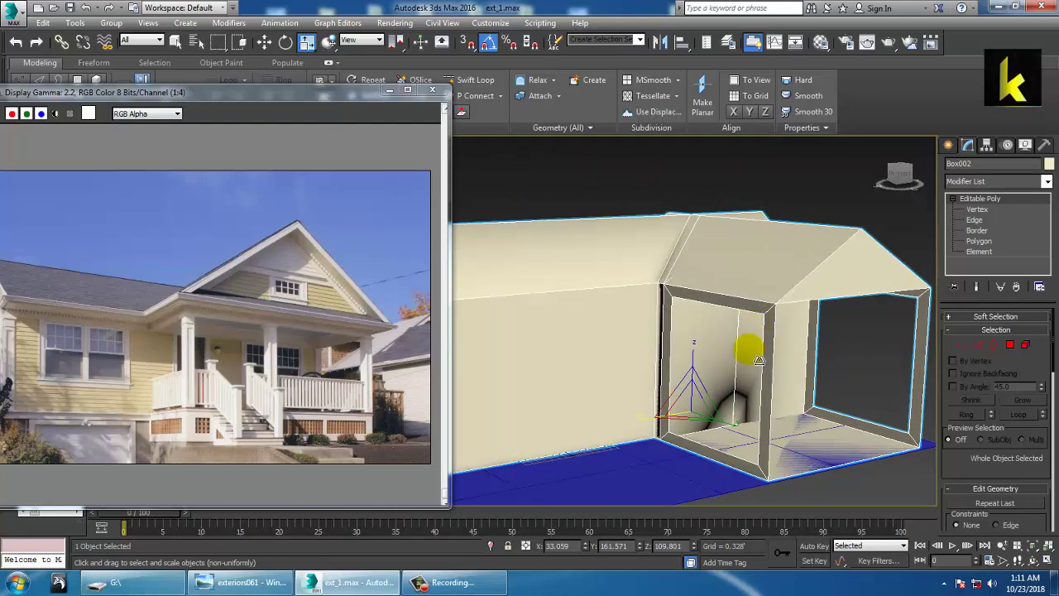
pyautogui.keyDown('alt'); pyautogui.moveTo(657, 351); pyautogui.dragTo(687, 377, button='middle'); pyautogui.keyUp('alt')
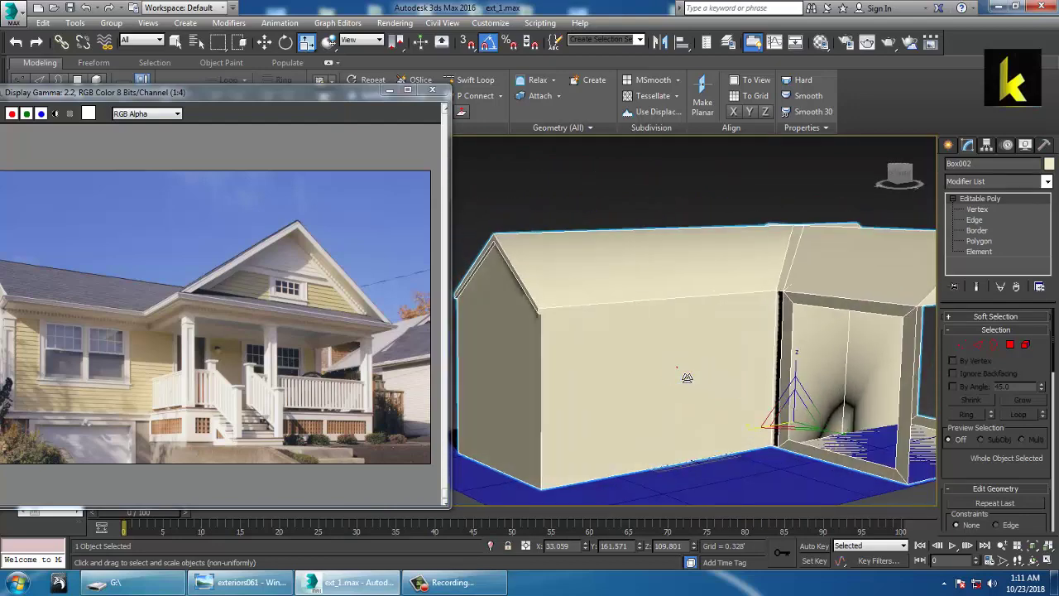
pyautogui.click(484, 80)
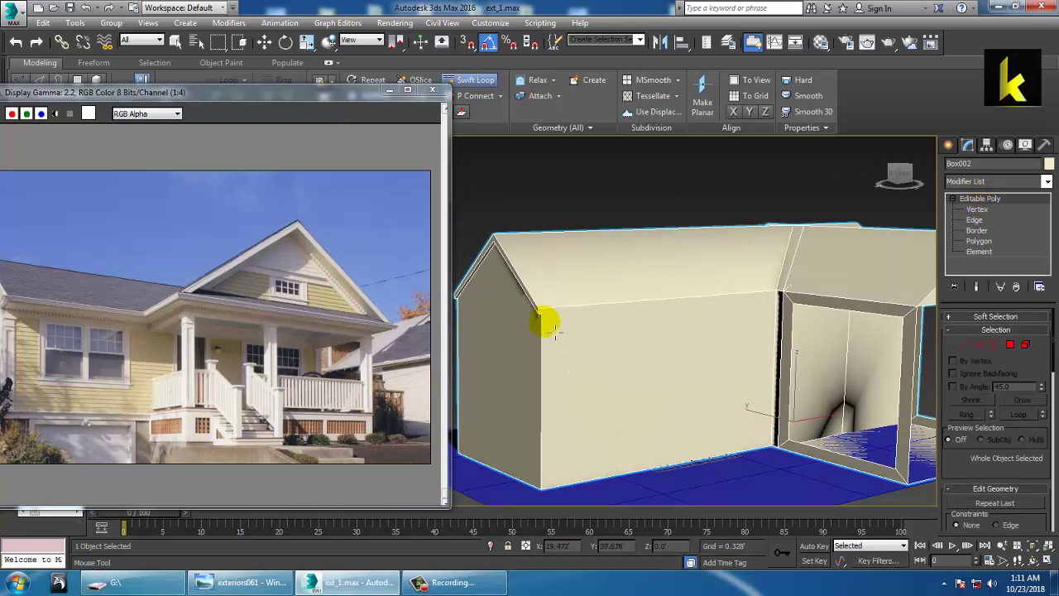
pyautogui.rightClick(555, 332)
pyautogui.keyDown('alt'); pyautogui.moveTo(607, 338); pyautogui.dragTo(601, 326, button='middle'); pyautogui.keyUp('alt')
pyautogui.click(975, 344)
pyautogui.moveTo(674, 322); pyautogui.dragTo(769, 397, button='middle')
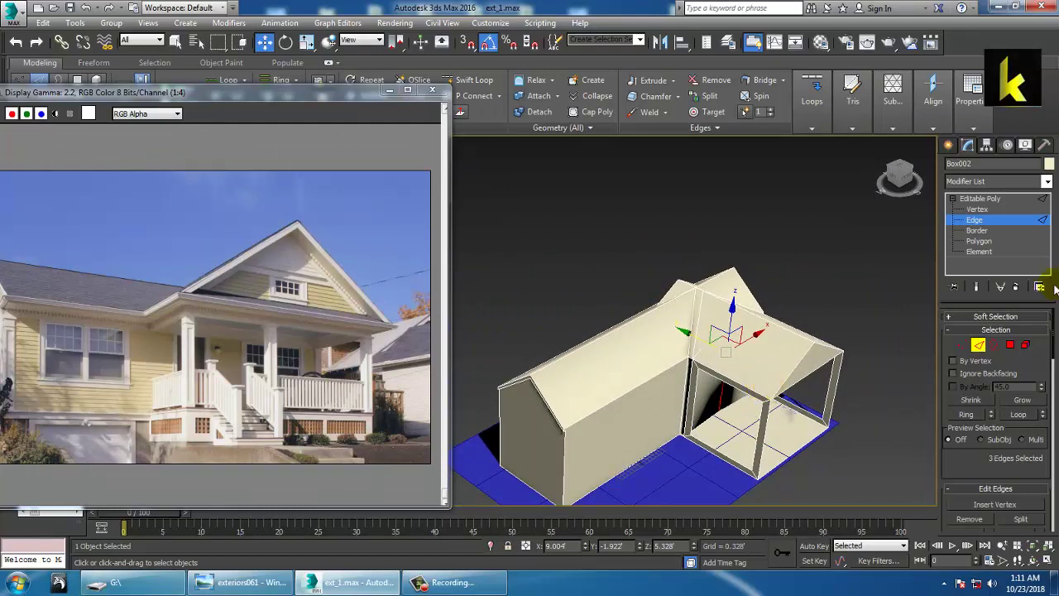
pyautogui.click(962, 199)
# Compare the house model with the reference photo once more and hide it, leaving only the ground plane visible
pyautogui.keyDown('alt'); pyautogui.moveTo(642, 333); pyautogui.dragTo(616, 373, button='middle'); pyautogui.keyUp('alt')
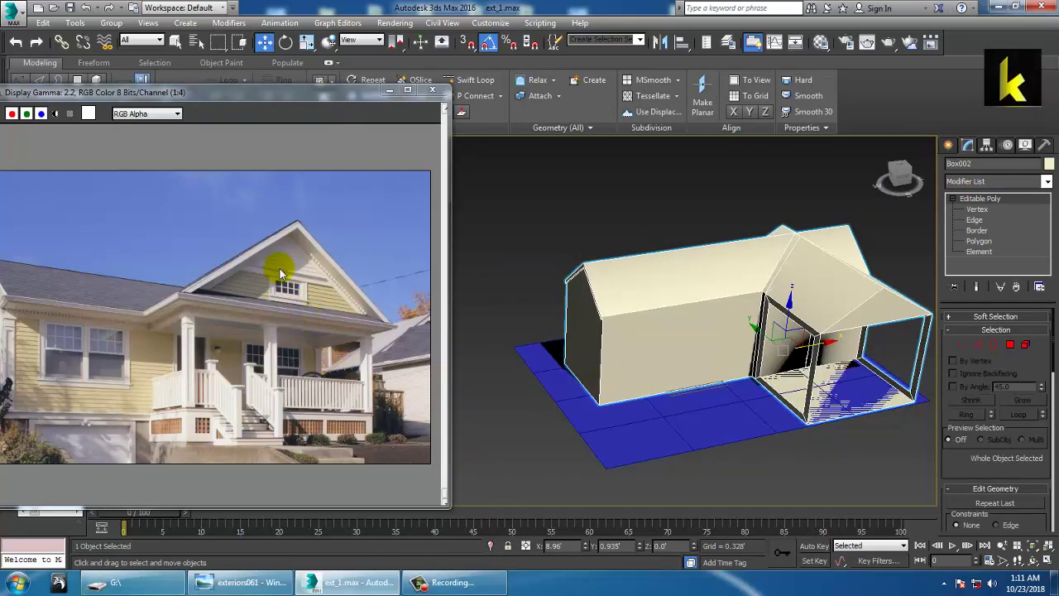
pyautogui.keyDown('alt'); pyautogui.moveTo(689, 378); pyautogui.dragTo(798, 376, button='middle'); pyautogui.keyUp('alt')
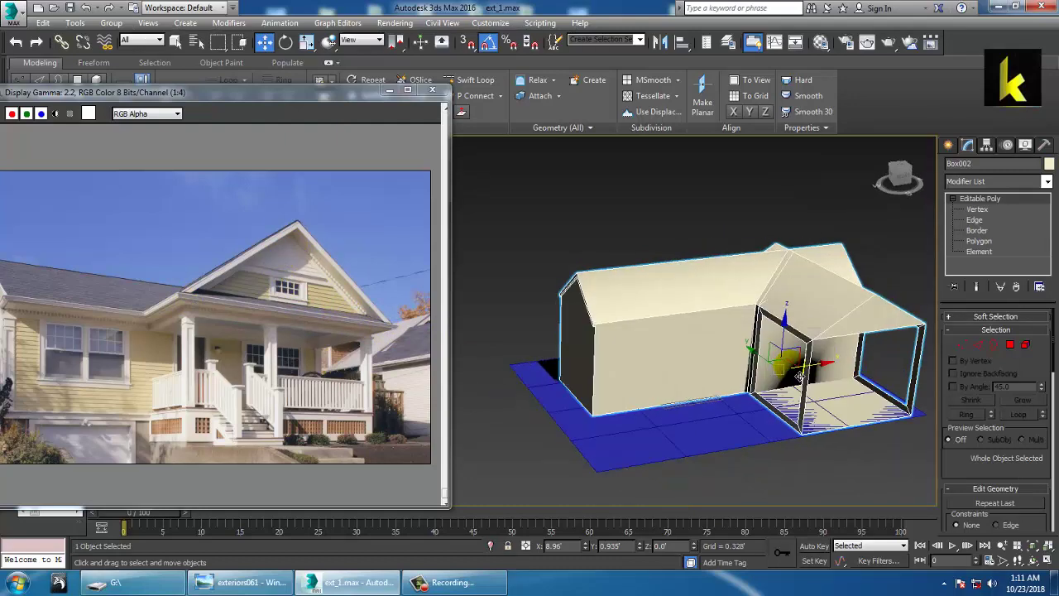
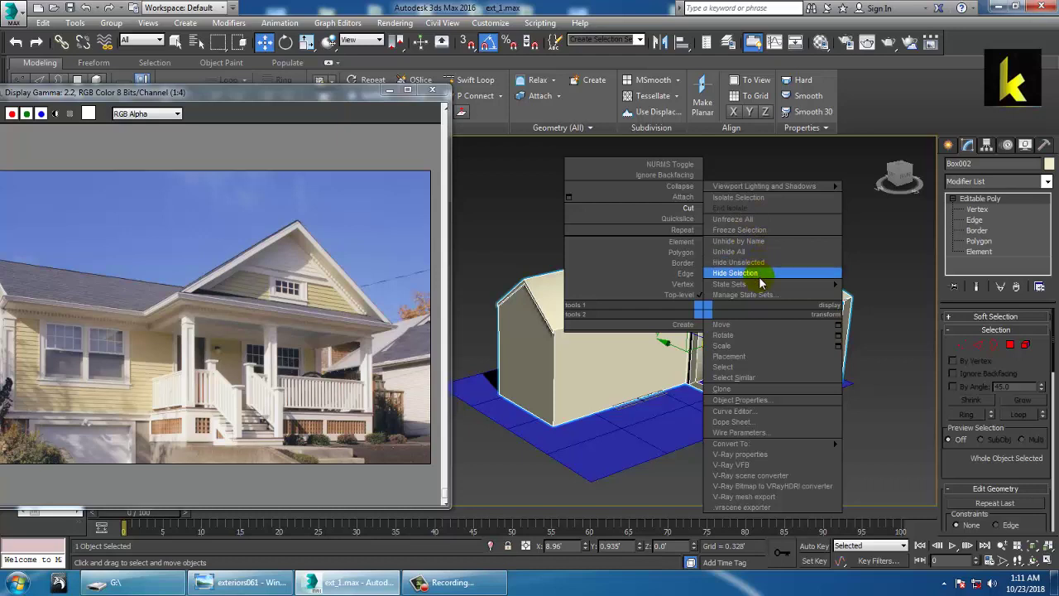
pyautogui.click(759, 273)
# Create a standard primitive box on the ground plane, about 9.47' long, 23.2' wide and 10.7' high
pyautogui.click(948, 145)
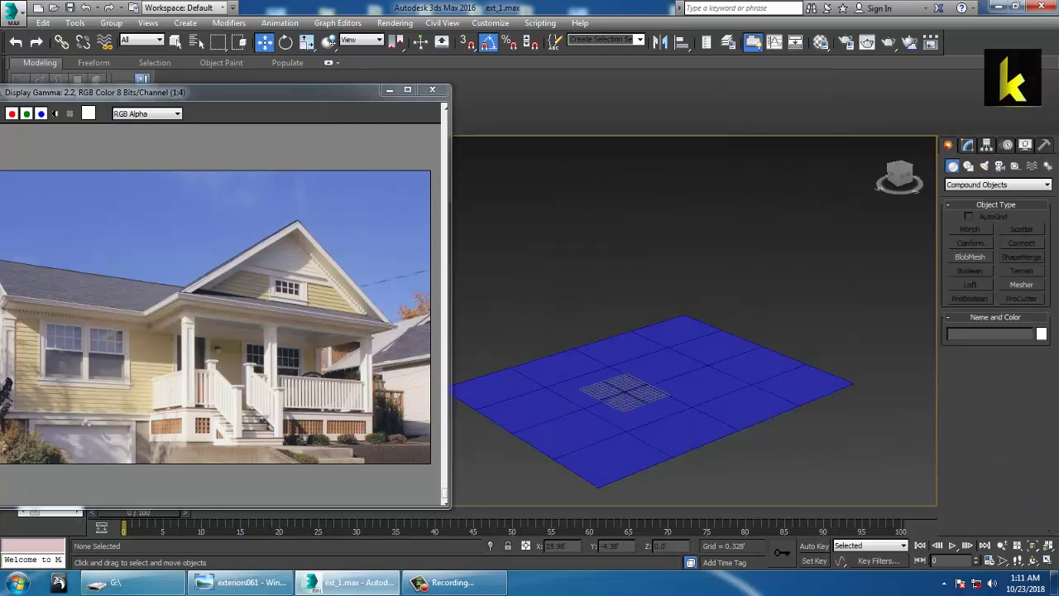
pyautogui.click(981, 185)
pyautogui.click(988, 196)
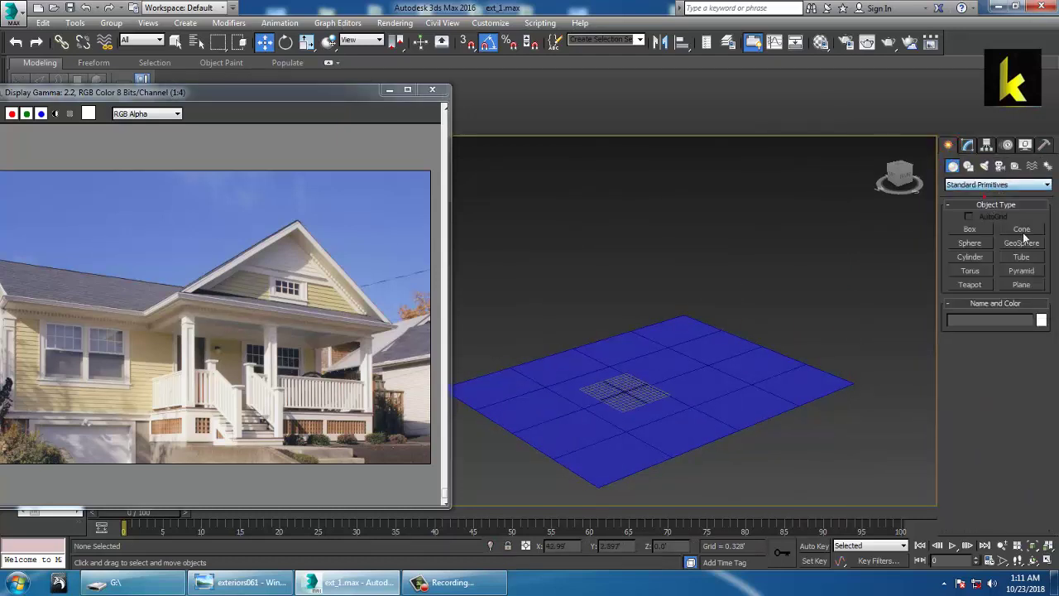
pyautogui.click(969, 231)
pyautogui.keyDown('alt'); pyautogui.moveTo(761, 311); pyautogui.dragTo(781, 340, button='middle'); pyautogui.keyUp('alt')
pyautogui.moveTo(781, 341); pyautogui.dragTo(742, 281, button='middle')
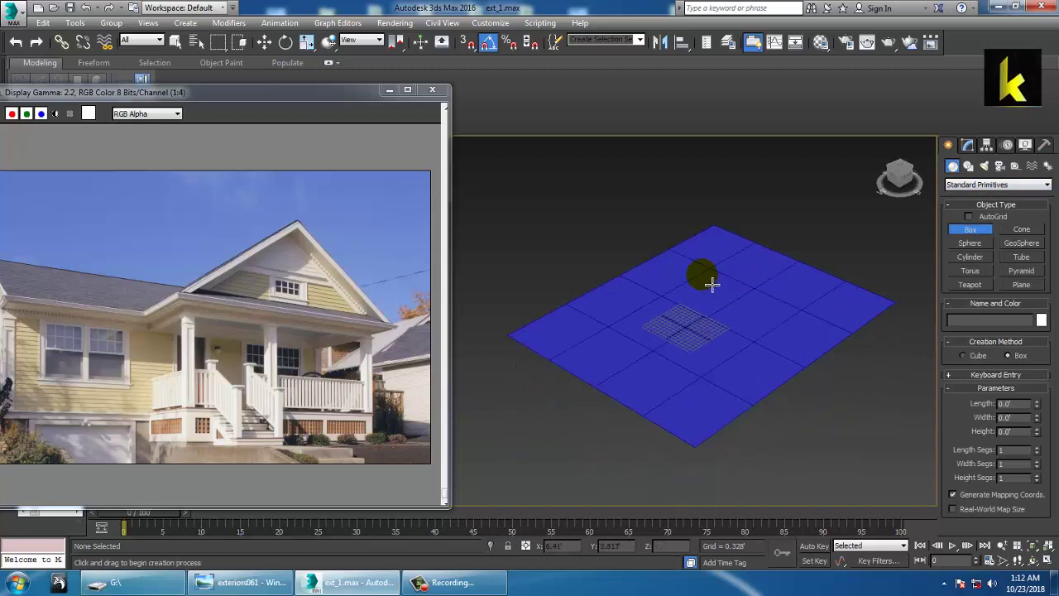
pyautogui.moveTo(735, 245); pyautogui.dragTo(640, 406)
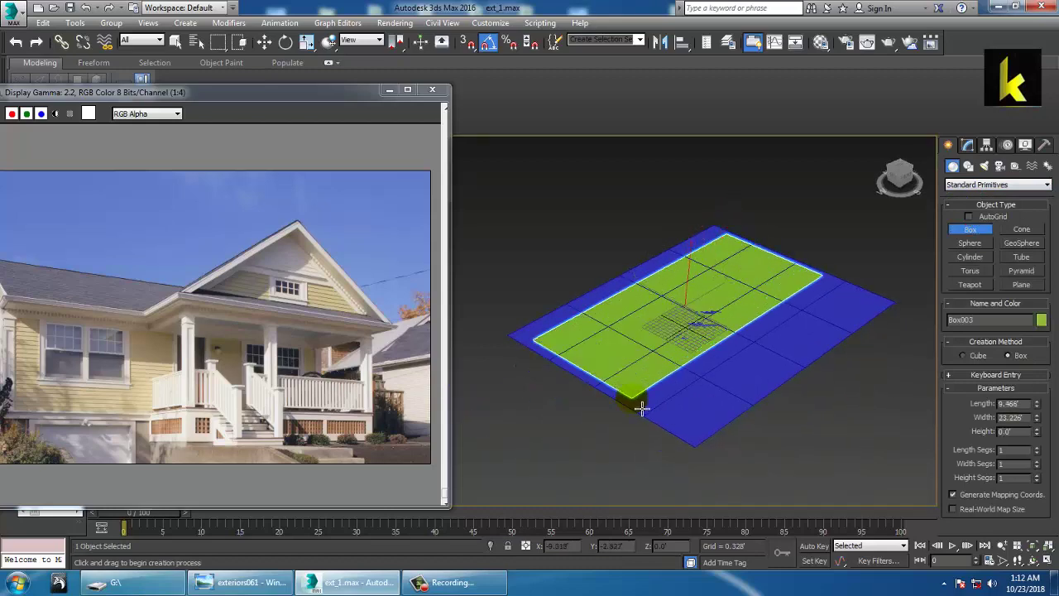
pyautogui.click(643, 391)
pyautogui.click(652, 287)
pyautogui.press('w')
# Convert the new green box to an editable poly
pyautogui.keyDown('alt'); pyautogui.moveTo(769, 326); pyautogui.dragTo(751, 388, button='middle'); pyautogui.keyUp('alt')
pyautogui.keyDown('alt'); pyautogui.moveTo(751, 388); pyautogui.dragTo(756, 331, button='middle'); pyautogui.keyUp('alt')
pyautogui.rightClick(739, 311)
pyautogui.moveTo(807, 449)
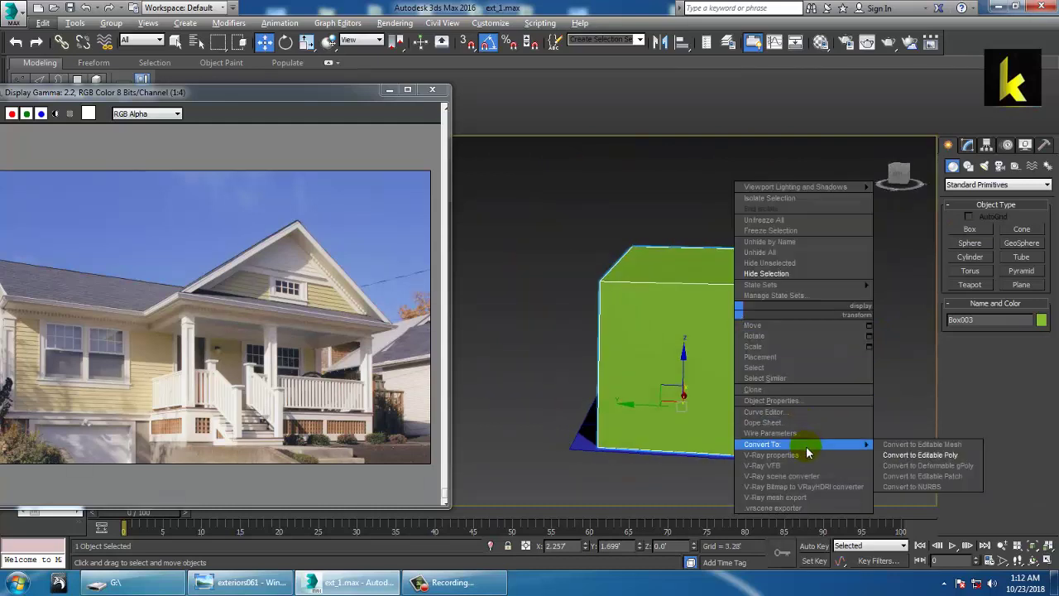
pyautogui.click(975, 455)
# Add a lengthwise Swift Loop through the box's middle and raise its two top vertices to form a gable ridge
pyautogui.click(473, 80)
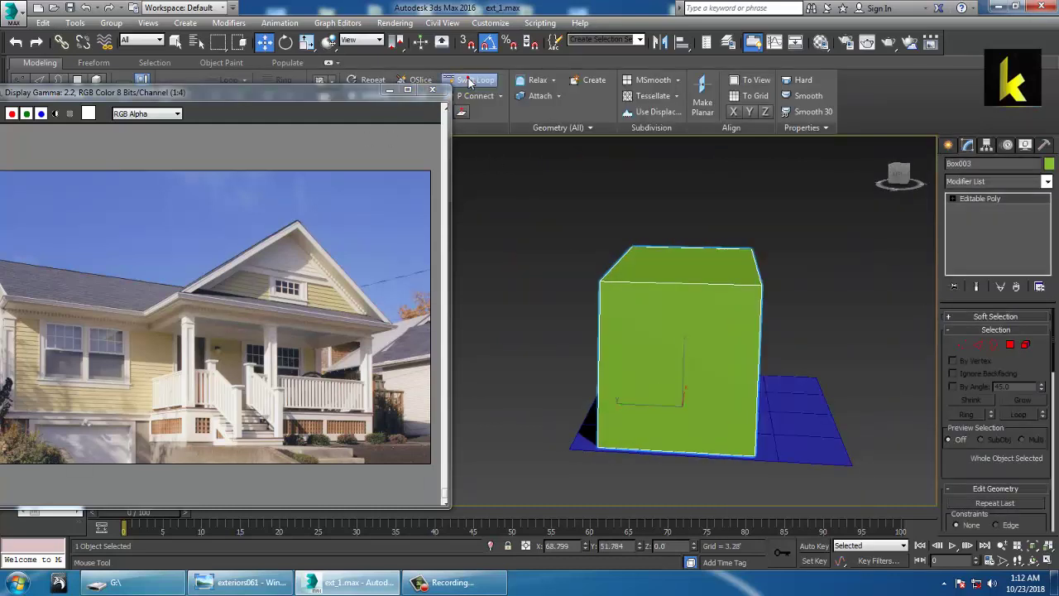
pyautogui.keyDown('alt'); pyautogui.moveTo(711, 282); pyautogui.dragTo(688, 272, button='middle'); pyautogui.keyUp('alt')
pyautogui.press('w')
pyautogui.press('1')
pyautogui.moveTo(644, 237); pyautogui.dragTo(701, 326)
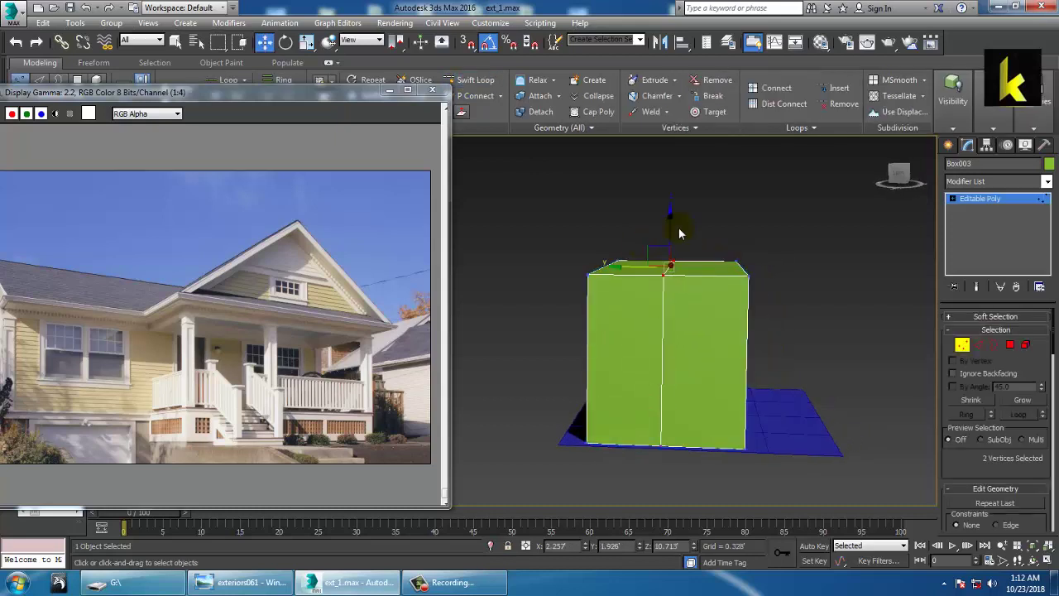
pyautogui.moveTo(679, 234); pyautogui.dragTo(680, 207)
# Select the six vertices at one gable end and move them along X to about 19.87' to lengthen the house
pyautogui.keyDown('alt'); pyautogui.moveTo(679, 207); pyautogui.dragTo(808, 466, button='middle'); pyautogui.keyUp('alt')
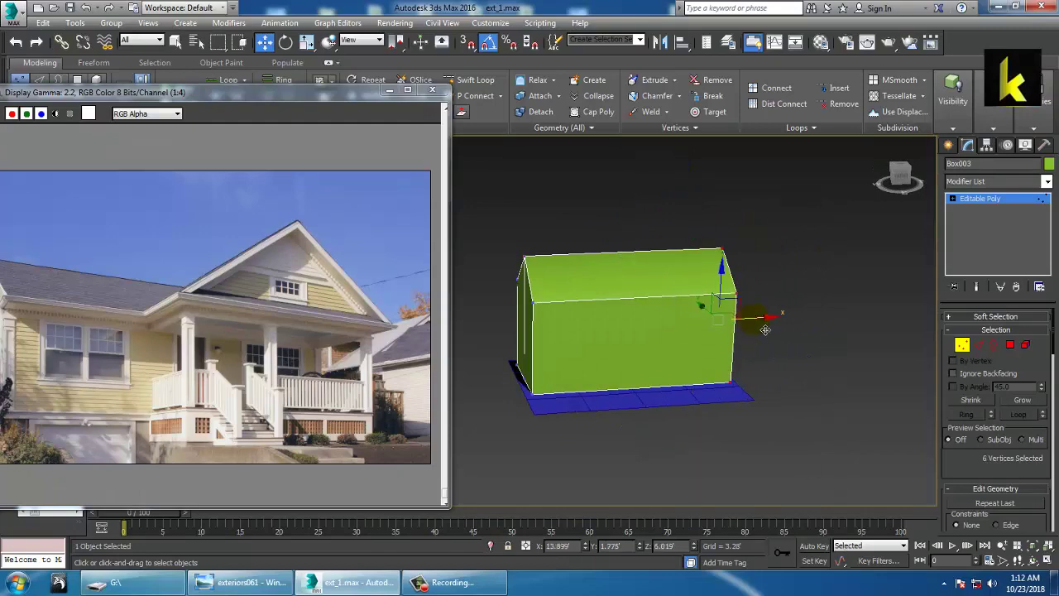
pyautogui.moveTo(764, 325); pyautogui.dragTo(815, 315)
pyautogui.keyDown('alt'); pyautogui.moveTo(809, 321); pyautogui.dragTo(765, 347, button='middle'); pyautogui.keyUp('alt')
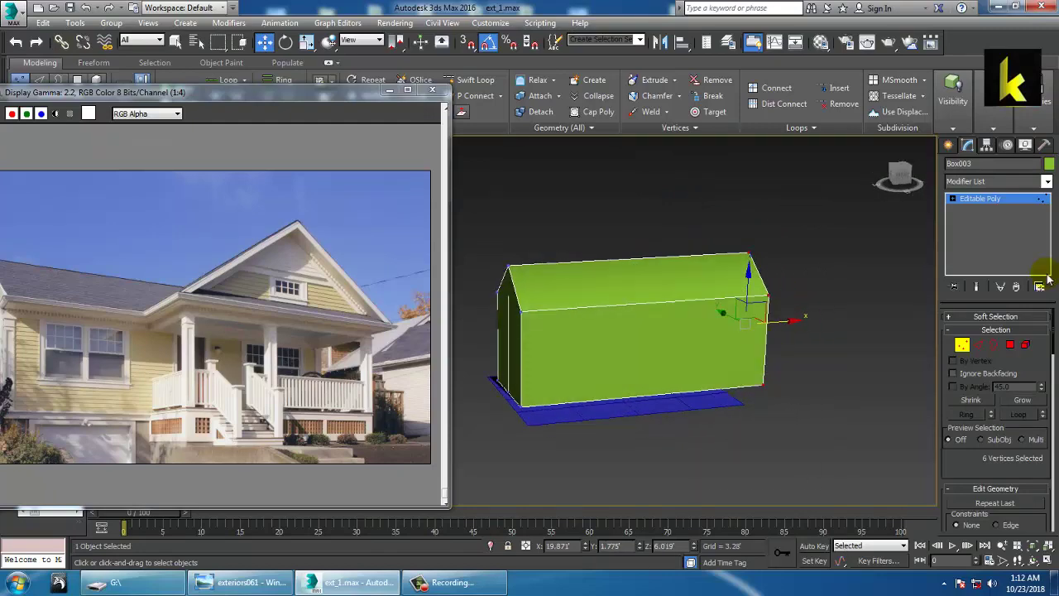
pyautogui.click(995, 206)
# In the Front view, create a second box over the roof's end section, about 4.43' long, 11.45' wide and 1.35' high
pyautogui.hotkey('alt', 'w')
pyautogui.rightClick(727, 252)
pyautogui.hotkey('alt', 'w')
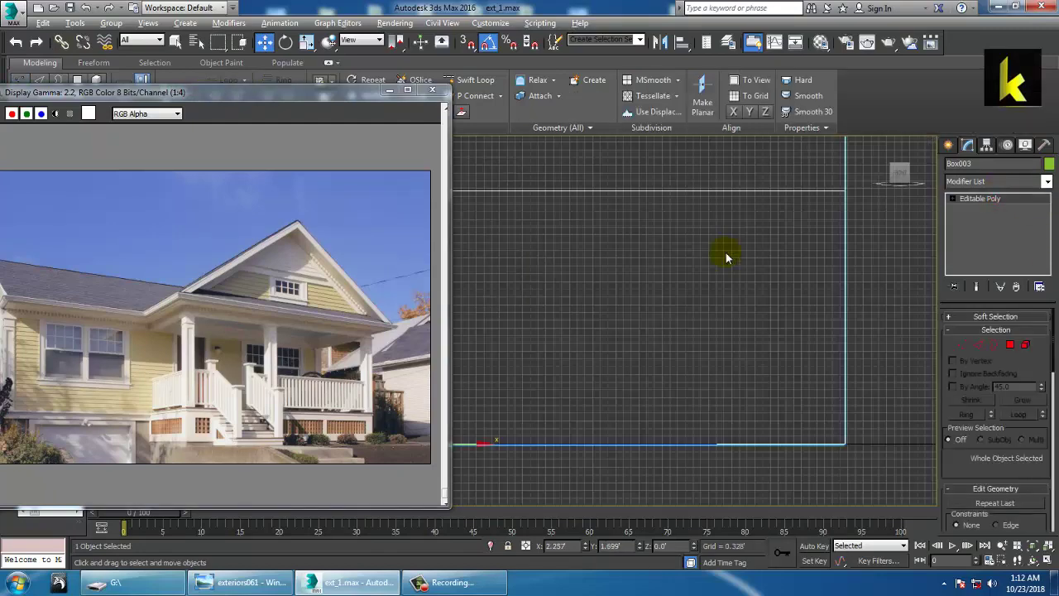
pyautogui.scroll(-4, 726, 256)
pyautogui.moveTo(736, 266); pyautogui.dragTo(786, 346, button='middle')
pyautogui.click(950, 146)
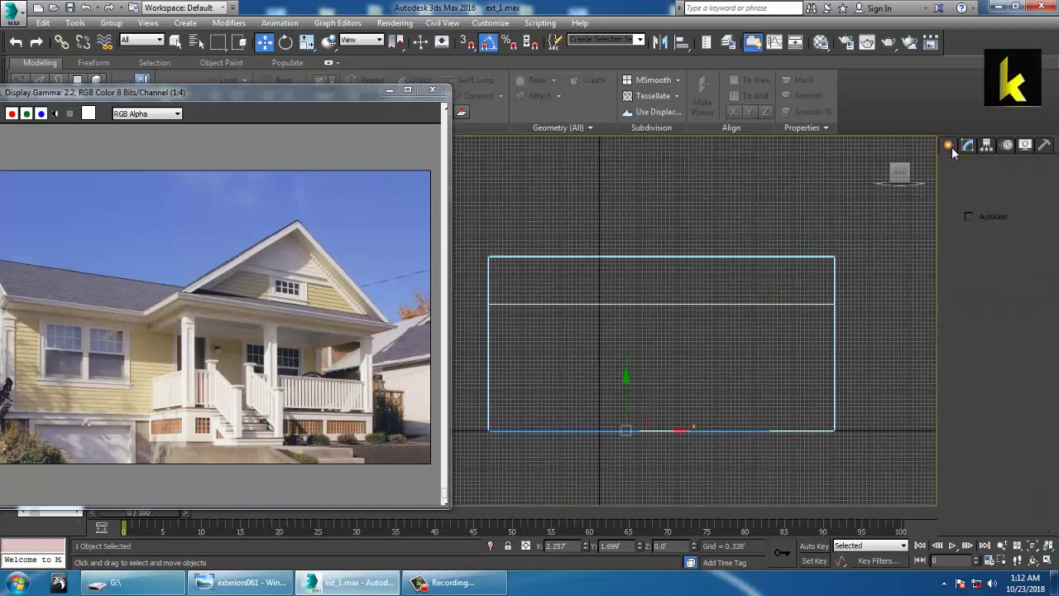
pyautogui.click(969, 229)
pyautogui.moveTo(707, 265); pyautogui.dragTo(840, 317)
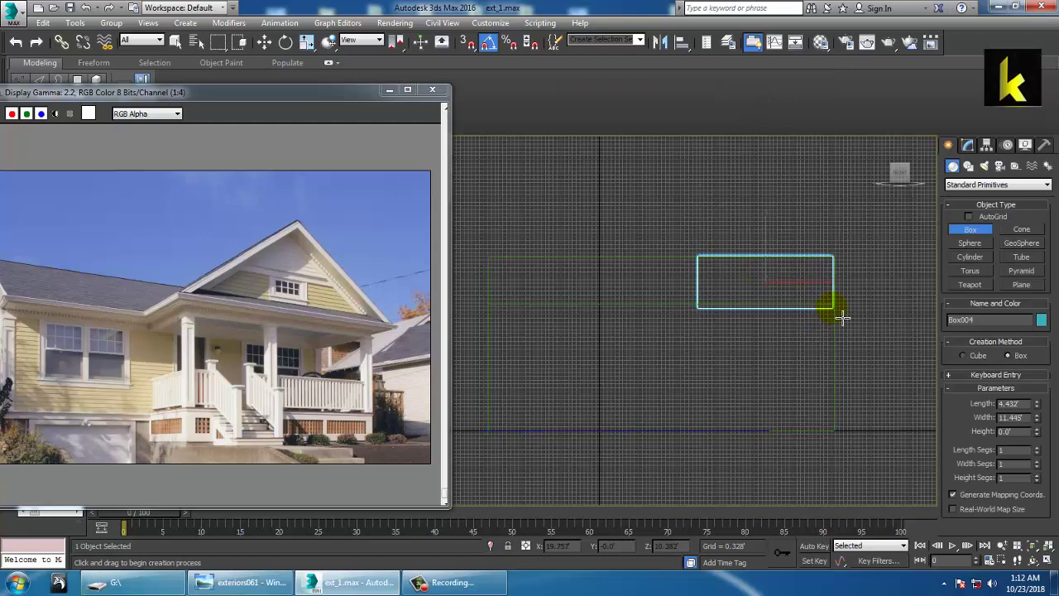
pyautogui.click(842, 304)
pyautogui.press('w')
# Increase the second box's height to about 8.71' so it projects out in front of the house
pyautogui.press('p')
pyautogui.moveTo(841, 324)
pyautogui.keyDown('alt'); pyautogui.mouseDown(button='middle')
pyautogui.moveTo(758, 345)
pyautogui.moveTo(764, 338)
pyautogui.mouseUp(button='middle'); pyautogui.keyUp('alt')
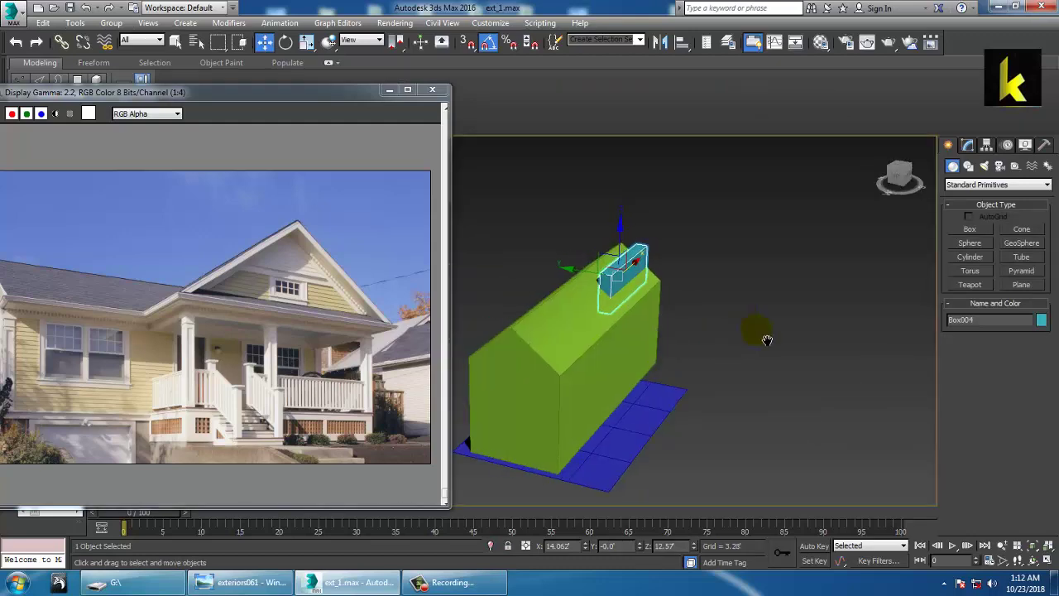
pyautogui.scroll(3, 769, 332)
pyautogui.click(966, 145)
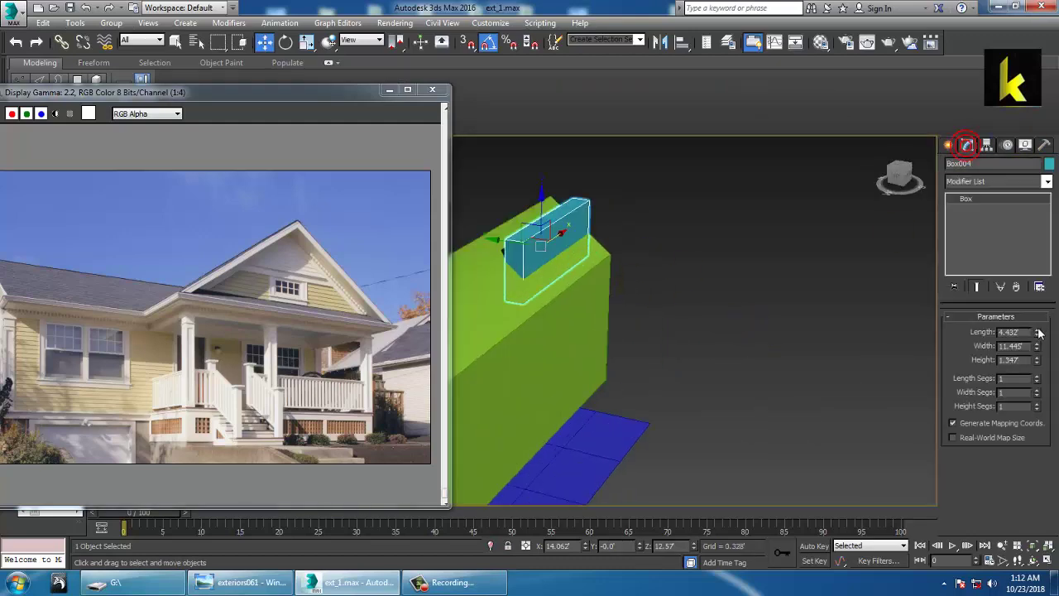
pyautogui.moveTo(1037, 350); pyautogui.dragTo(1036, 359)
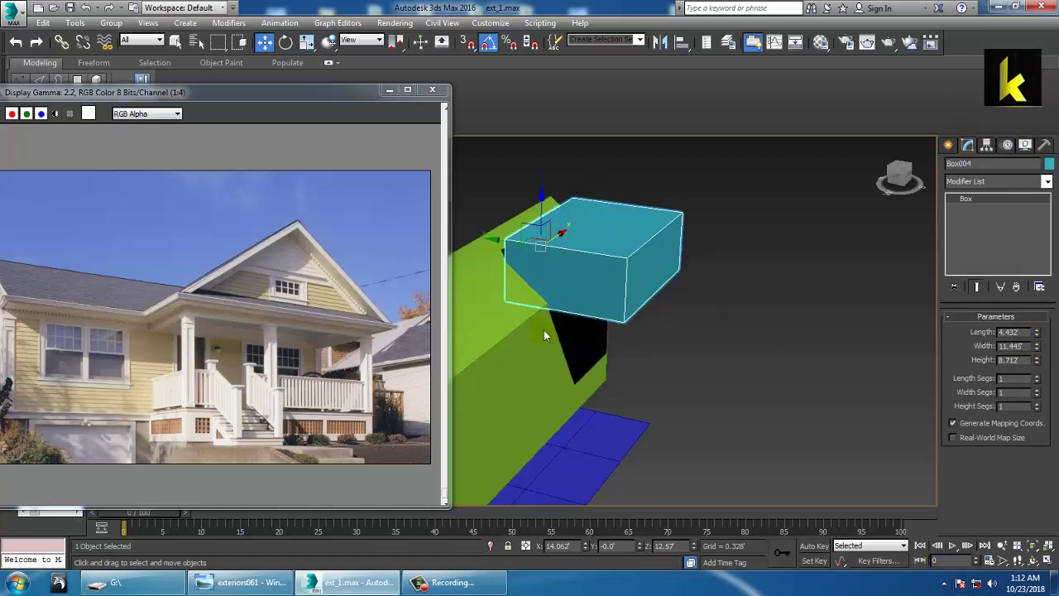
# Lower the projecting box to a Z position of about 8.64', aligning its top with the main roof's eave line
pyautogui.keyDown('alt'); pyautogui.moveTo(493, 293); pyautogui.dragTo(634, 362, button='middle'); pyautogui.keyUp('alt')
pyautogui.hotkey('alt', 'w')
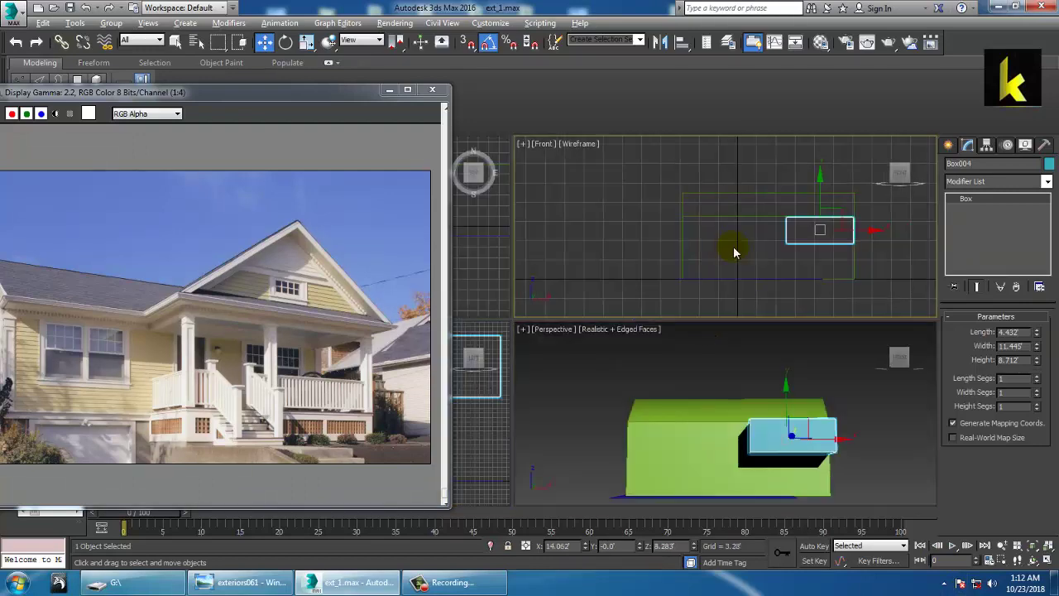
pyautogui.hotkey('alt', 'w')
pyautogui.scroll(5, 672, 288)
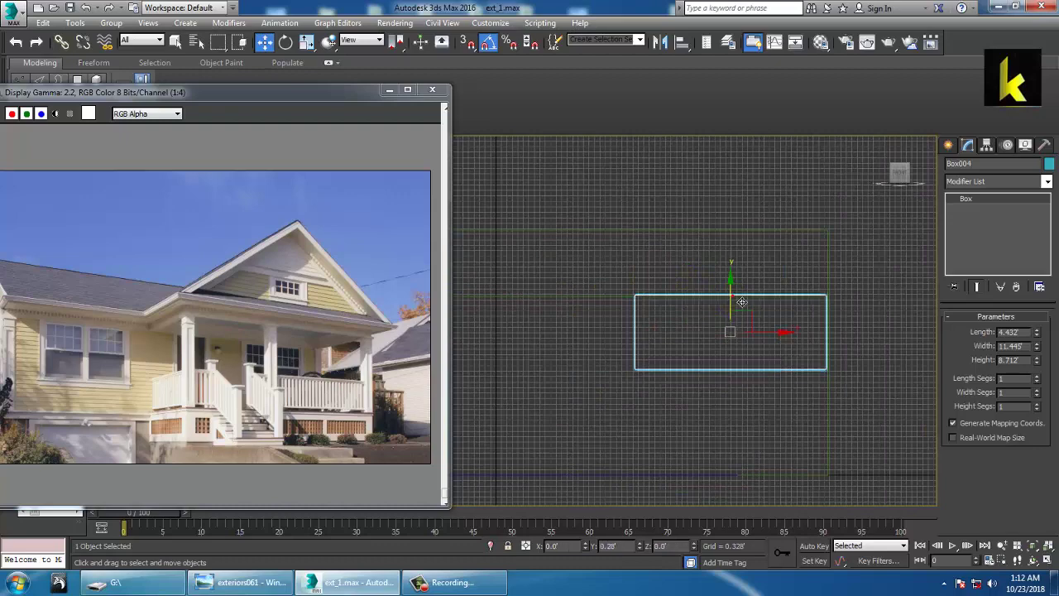
pyautogui.scroll(3, 662, 295)
# Convert the projecting box to an editable poly and activate vertex editing
pyautogui.rightClick(683, 299)
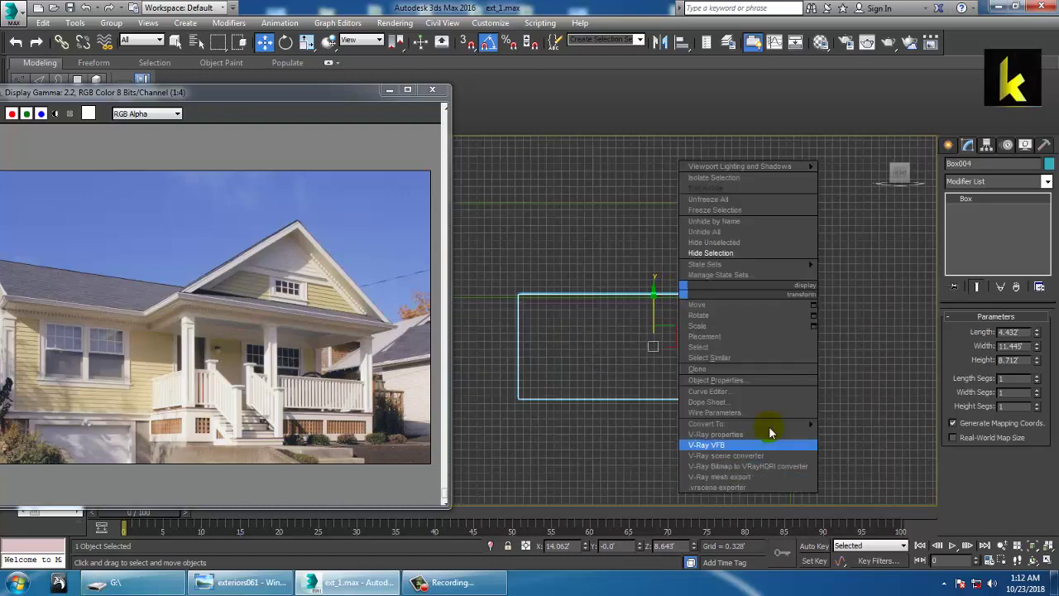
pyautogui.moveTo(768, 428)
pyautogui.click(874, 433)
pyautogui.press('1')
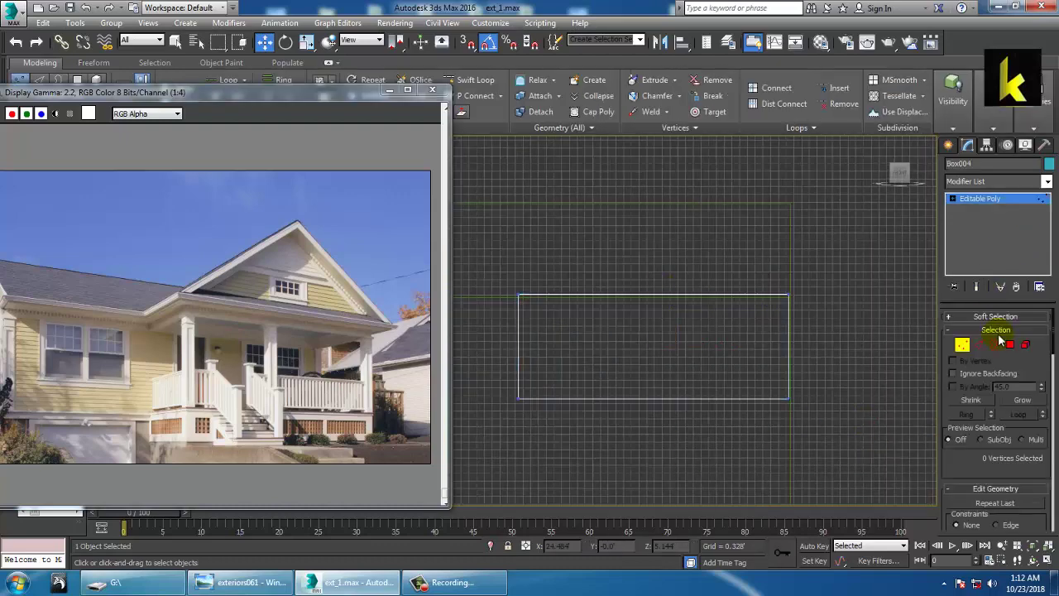
# Add a vertical Swift Loop at the middle of the projecting box's width
pyautogui.click(476, 80)
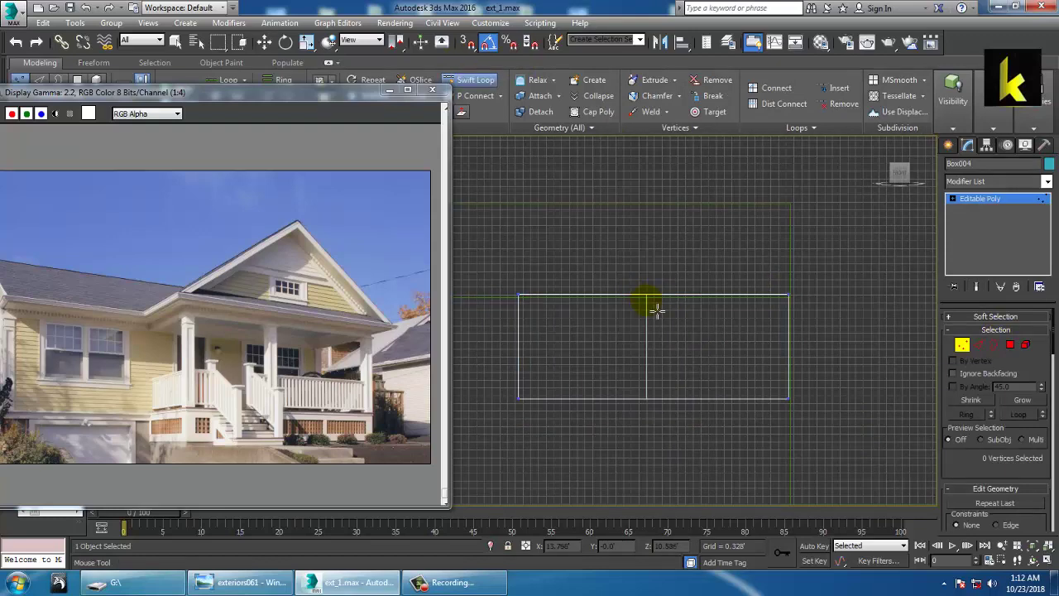
pyautogui.press('w')
pyautogui.press('1')
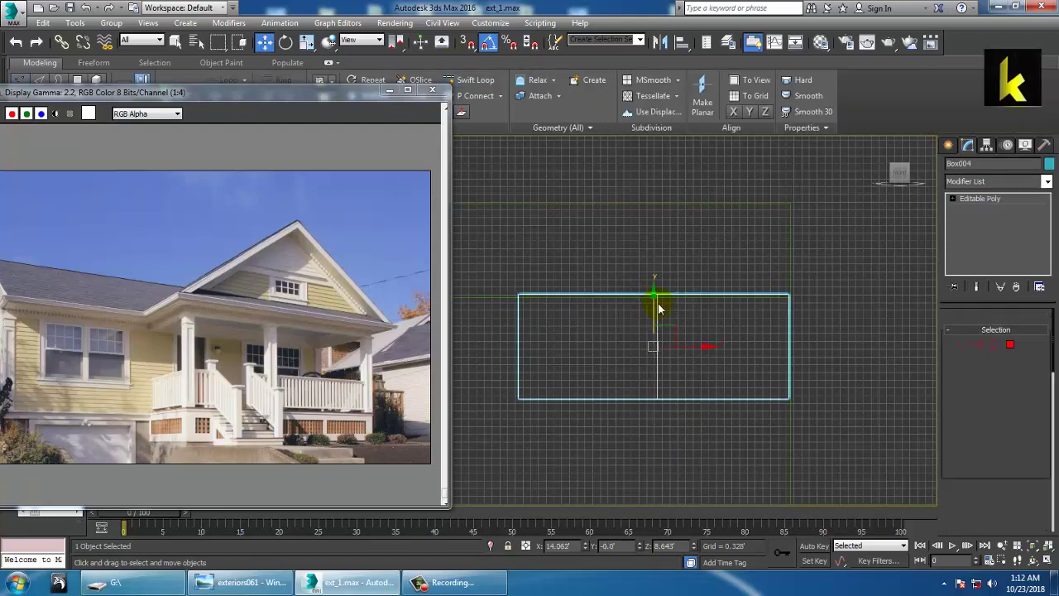
# Raise the projecting box's top middle vertices about 4.12' into a gable peak and move its bottom vertices up to make the base shallower
pyautogui.moveTo(622, 265); pyautogui.dragTo(670, 305)
pyautogui.click(682, 281)
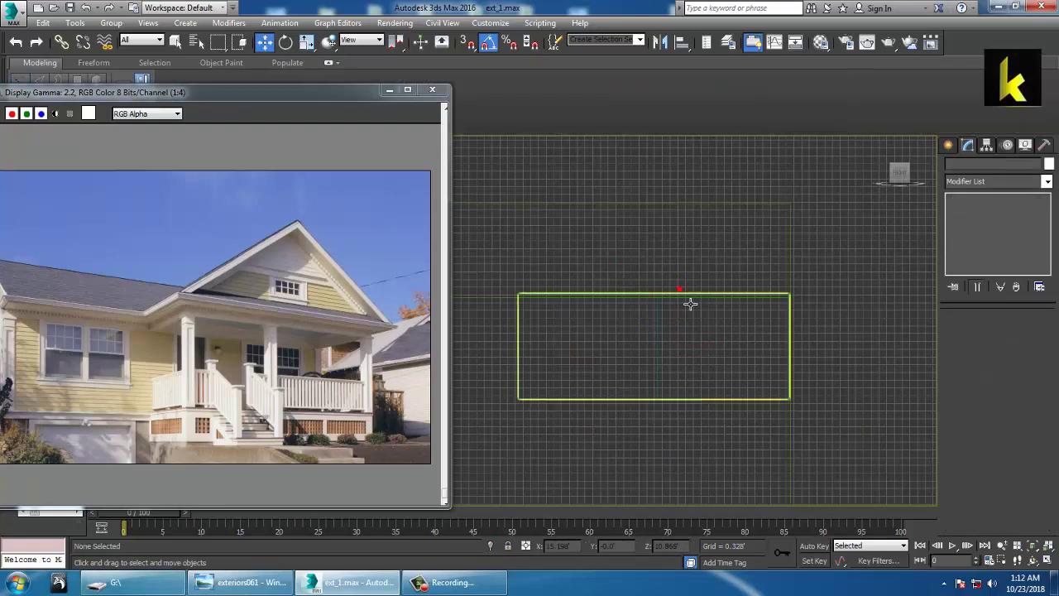
pyautogui.click(688, 297)
pyautogui.press('1')
pyautogui.moveTo(623, 272); pyautogui.dragTo(651, 180)
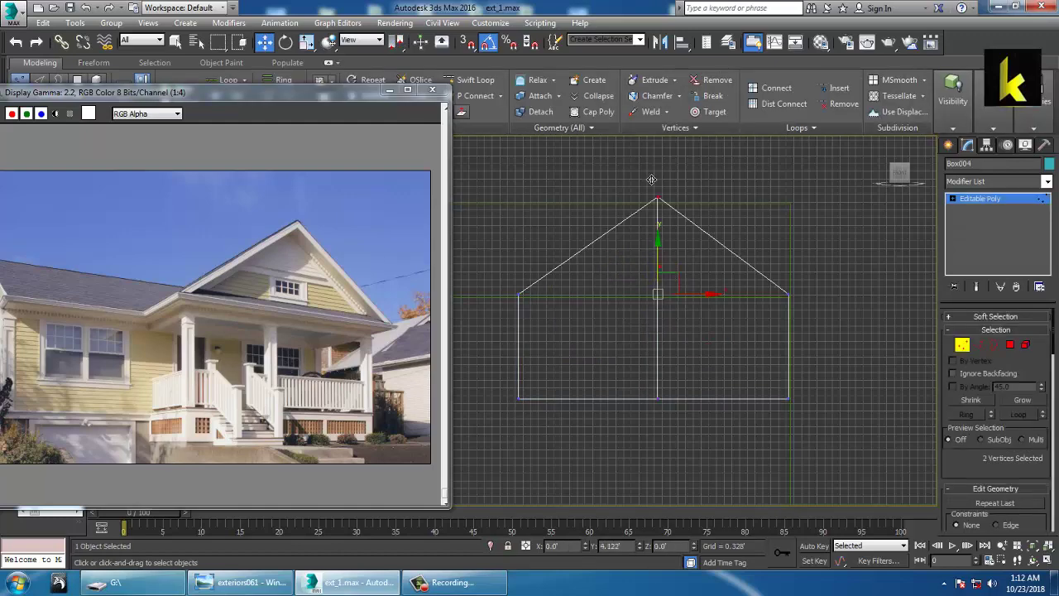
pyautogui.moveTo(708, 253); pyautogui.dragTo(691, 235, button='middle')
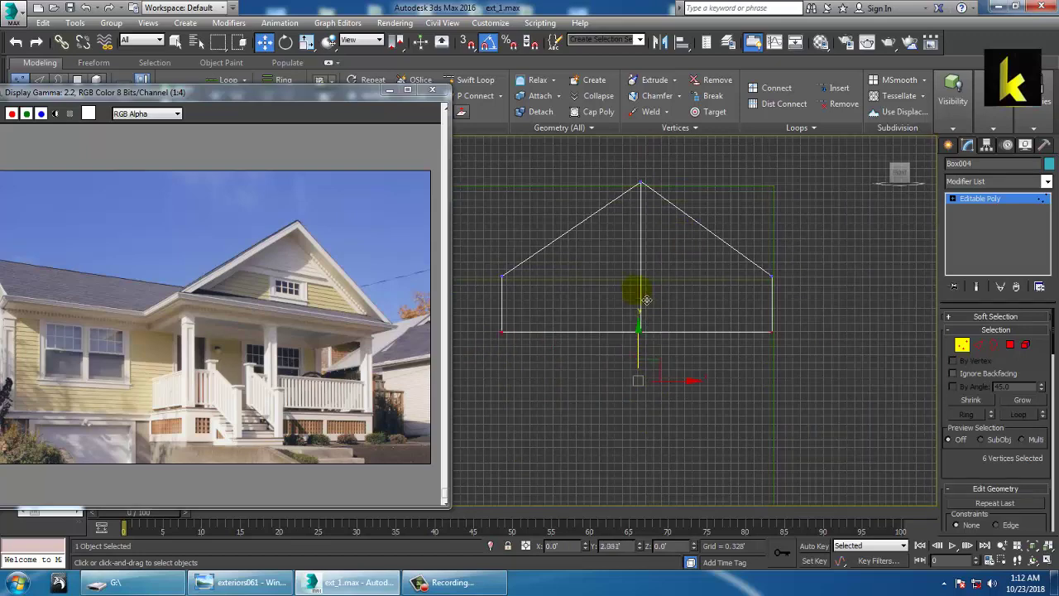
# Move the projecting box's rear vertices back to a Y position of about 7.62', extending the gable through the main roof
pyautogui.hotkey('alt', 'w')
pyautogui.moveTo(792, 414); pyautogui.dragTo(745, 402, button='middle')
pyautogui.hotkey('alt', 'w')
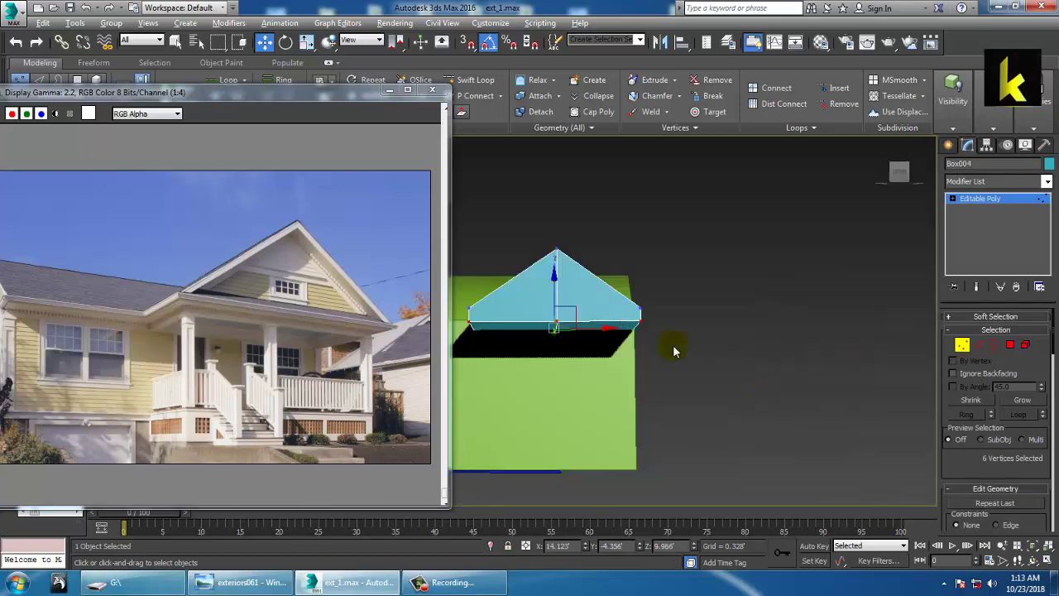
pyautogui.keyDown('alt'); pyautogui.moveTo(673, 350); pyautogui.dragTo(863, 345, button='middle'); pyautogui.keyUp('alt')
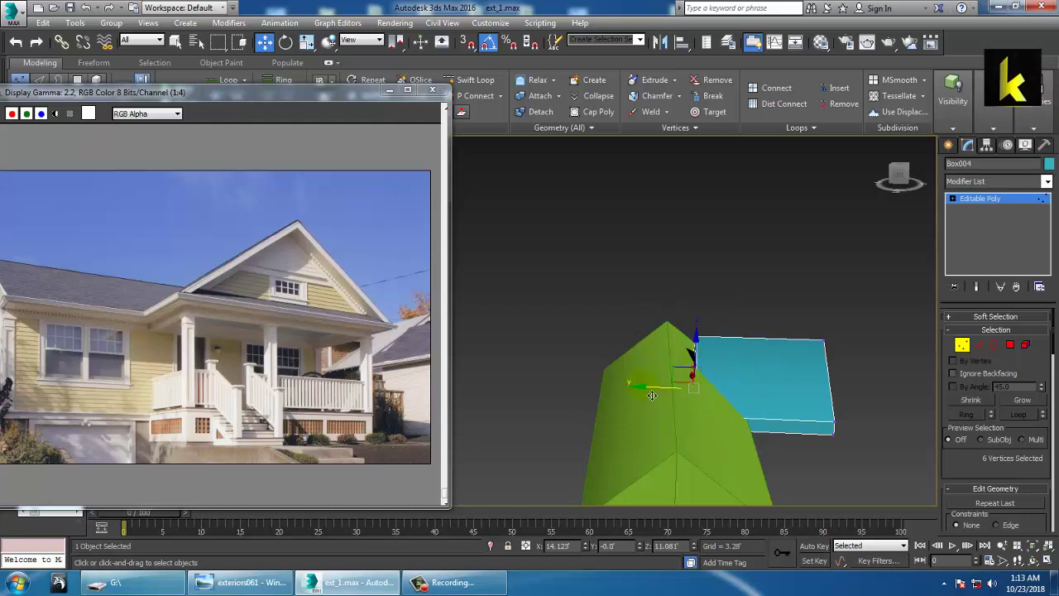
pyautogui.moveTo(586, 392); pyautogui.dragTo(540, 392)
pyautogui.keyDown('alt'); pyautogui.moveTo(803, 374); pyautogui.dragTo(737, 356, button='middle'); pyautogui.keyUp('alt')
pyautogui.moveTo(736, 356); pyautogui.dragTo(774, 331, button='middle')
pyautogui.scroll(-3, 773, 379)
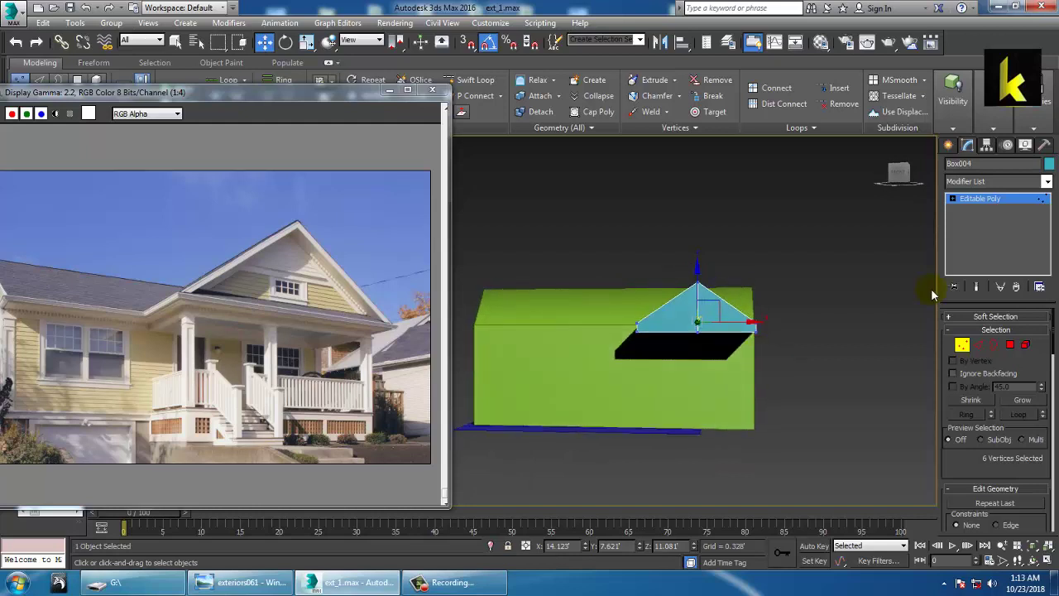
# Scale the whole gabled box wider along the X axis
pyautogui.click(1003, 202)
pyautogui.press('r')
pyautogui.moveTo(759, 341); pyautogui.dragTo(775, 355)
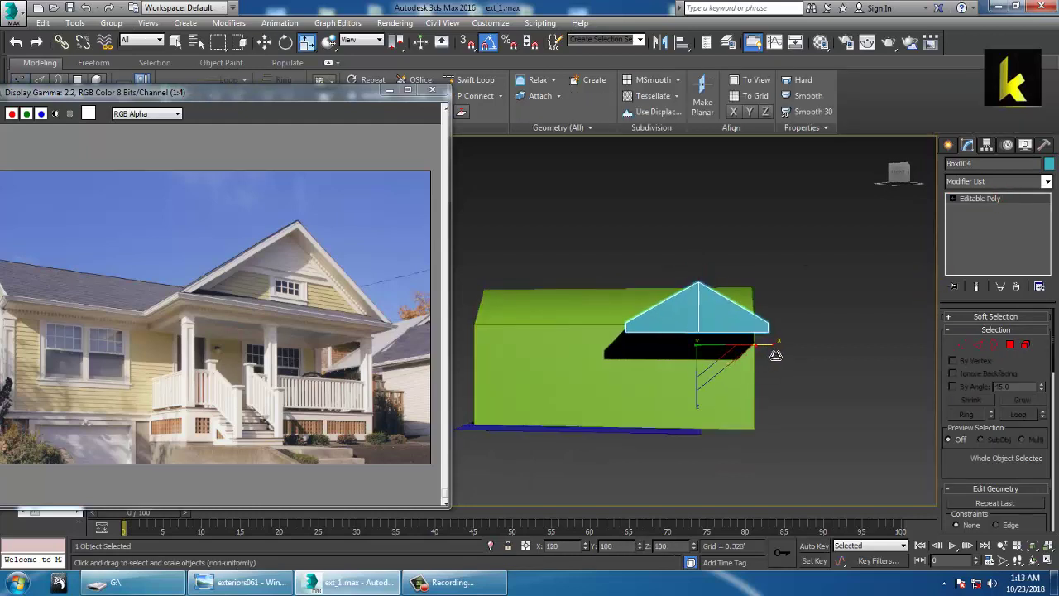
# Extend the main house box by moving its end vertices beside the gable outward about 3.6' in X
pyautogui.keyDown('alt'); pyautogui.moveTo(788, 354); pyautogui.dragTo(815, 365, button='middle'); pyautogui.keyUp('alt')
pyautogui.click(577, 382)
pyautogui.keyDown('alt'); pyautogui.moveTo(716, 398); pyautogui.dragTo(686, 406, button='middle'); pyautogui.keyUp('alt')
pyautogui.press('1')
pyautogui.moveTo(691, 250); pyautogui.dragTo(786, 476)
pyautogui.press('w')
pyautogui.moveTo(785, 392); pyautogui.dragTo(822, 392)
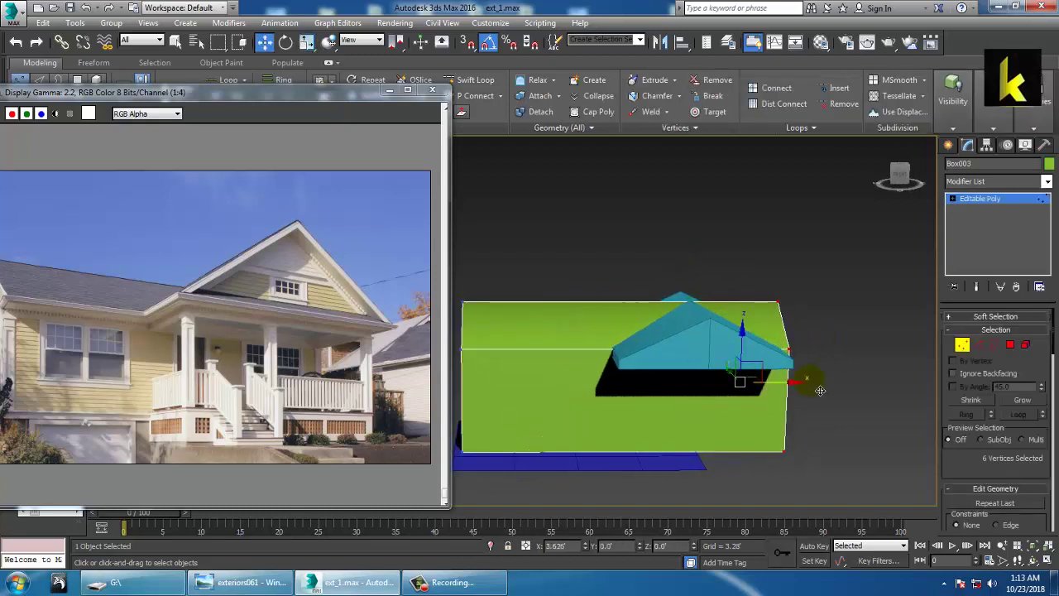
# Lower the gabled box's bottom vertices about 0.83' to deepen the band below its eaves
pyautogui.keyDown('alt'); pyautogui.moveTo(823, 392); pyautogui.dragTo(752, 356, button='middle'); pyautogui.keyUp('alt')
pyautogui.scroll(3, 744, 387)
pyautogui.click(987, 203)
pyautogui.keyDown('alt'); pyautogui.moveTo(614, 268); pyautogui.dragTo(729, 249, button='middle'); pyautogui.keyUp('alt')
pyautogui.click(819, 243)
pyautogui.keyDown('alt'); pyautogui.moveTo(817, 240); pyautogui.dragTo(767, 315, button='middle'); pyautogui.keyUp('alt')
pyautogui.scroll(-5, 801, 296)
pyautogui.scroll(4, 835, 321)
pyautogui.hotkey('alt', 'w')
pyautogui.hotkey('alt', 'w')
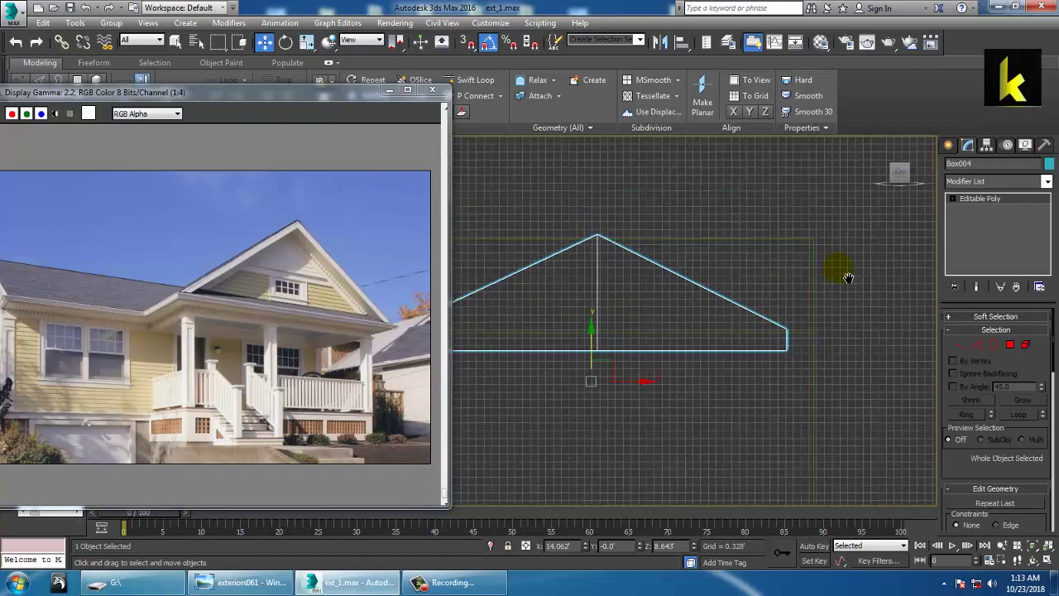
pyautogui.press('1')
pyautogui.scroll(-4, 685, 307)
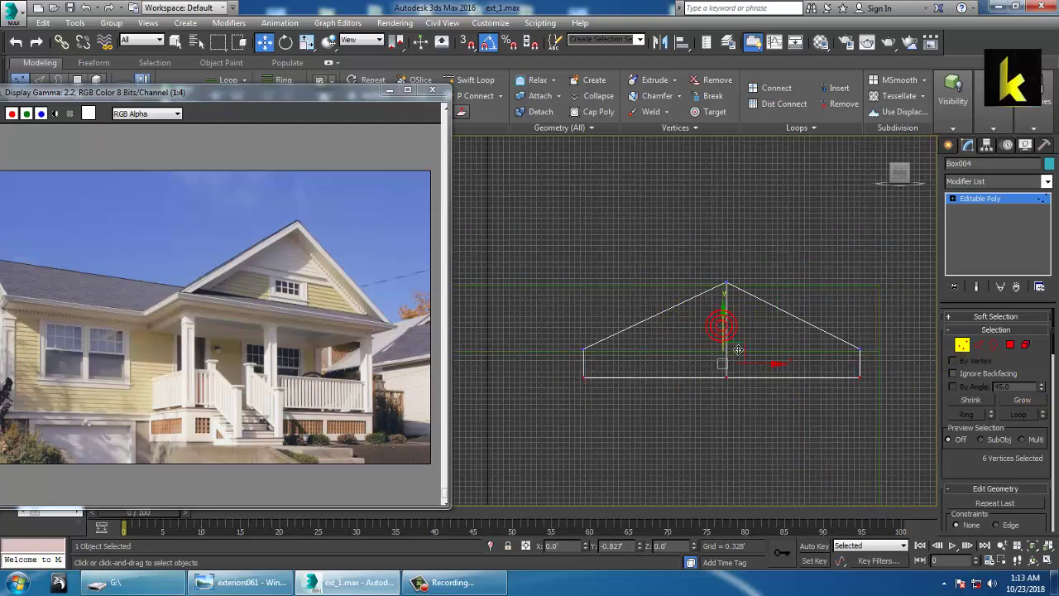
# Inset the two front faces of the gabled box together by about 0.43'
pyautogui.click(1009, 344)
pyautogui.hotkey('alt', 'w')
pyautogui.click(824, 378)
pyautogui.hotkey('alt', 'w')
pyautogui.keyDown('alt'); pyautogui.moveTo(789, 405); pyautogui.dragTo(819, 412, button='middle'); pyautogui.keyUp('alt')
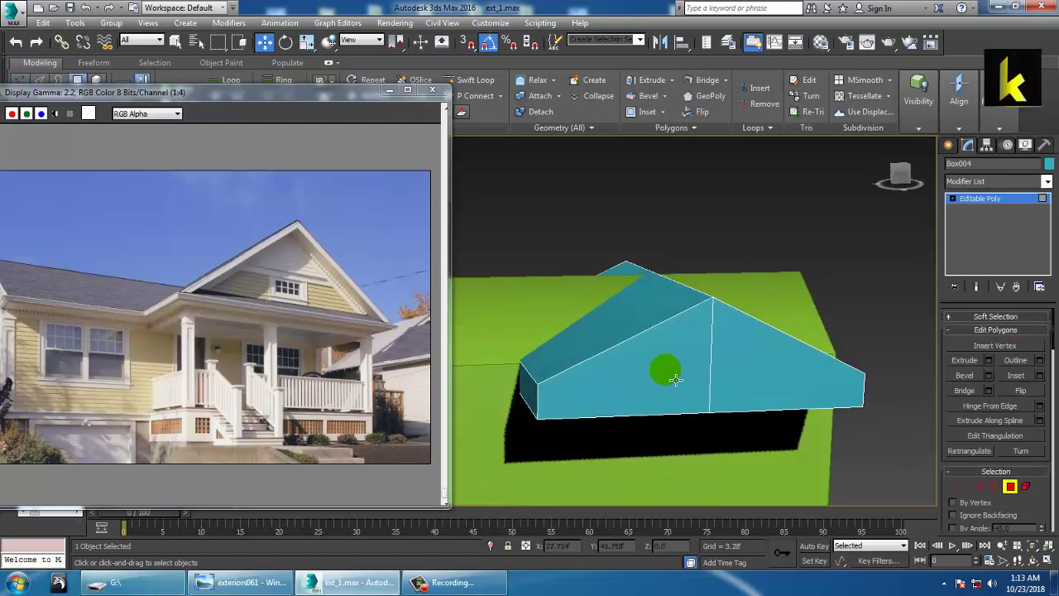
pyautogui.click(667, 373)
pyautogui.keyDown('ctrl'); pyautogui.click(756, 372); pyautogui.keyUp('ctrl')
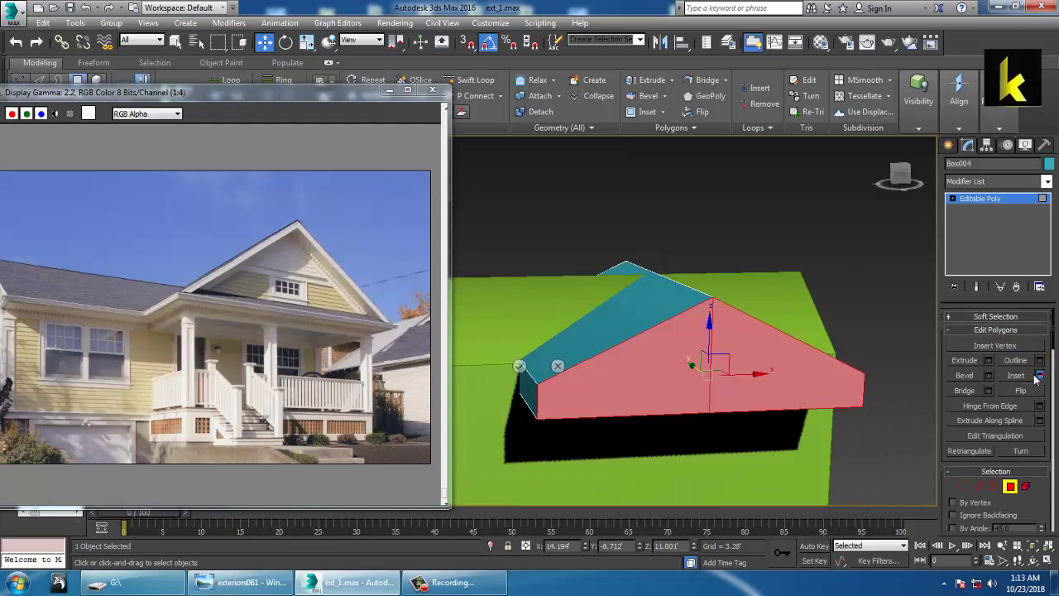
pyautogui.keyDown('alt'); pyautogui.moveTo(594, 354); pyautogui.dragTo(654, 368, button='middle'); pyautogui.keyUp('alt')
pyautogui.moveTo(526, 354); pyautogui.dragTo(503, 304)
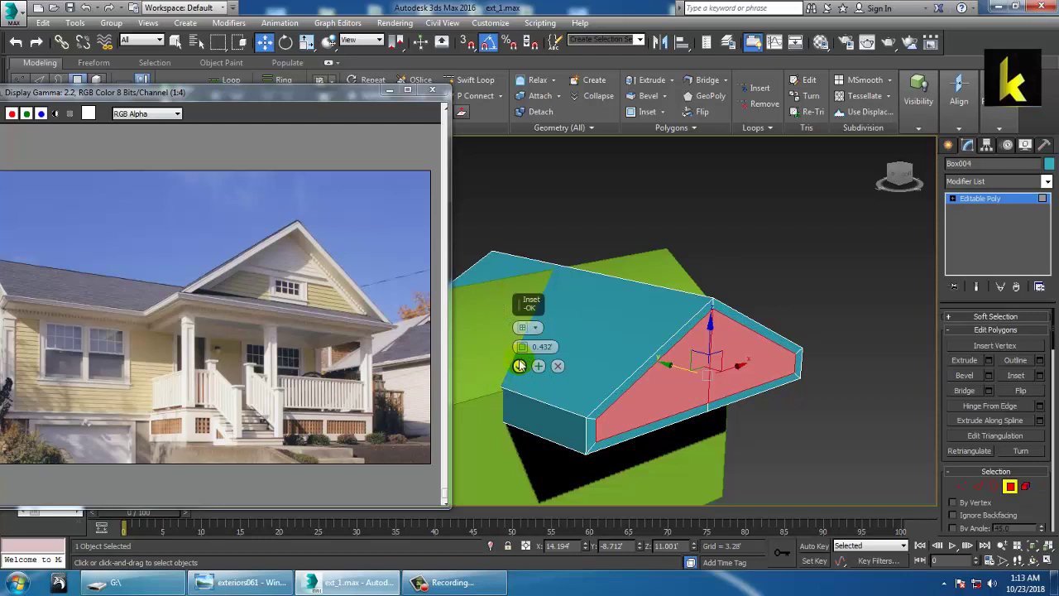
# Extrude the inset gable faces inward about 0.65' to recess the gable front
pyautogui.click(988, 360)
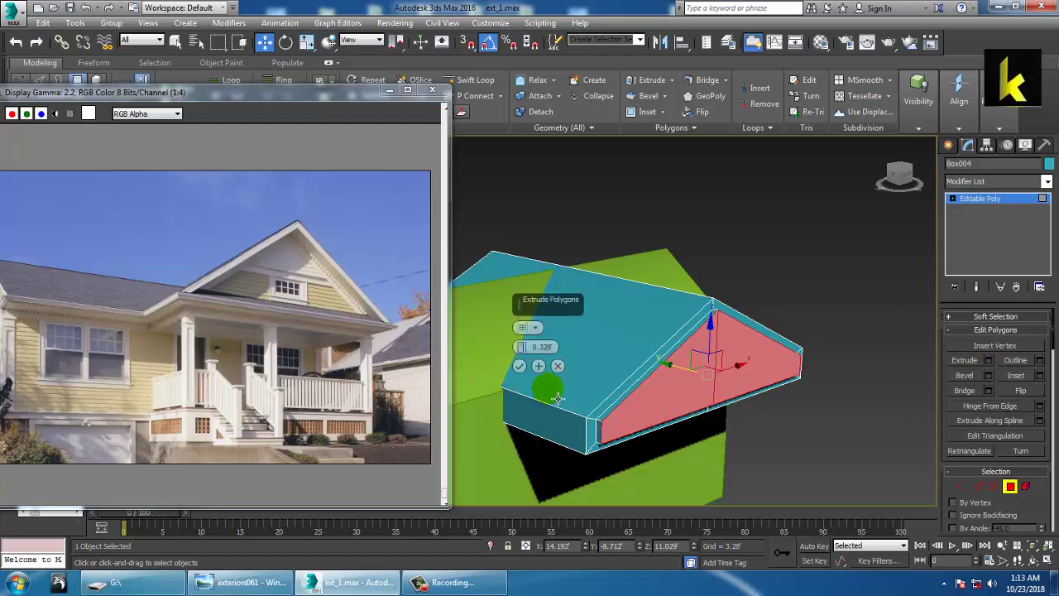
pyautogui.moveTo(521, 351); pyautogui.dragTo(565, 469)
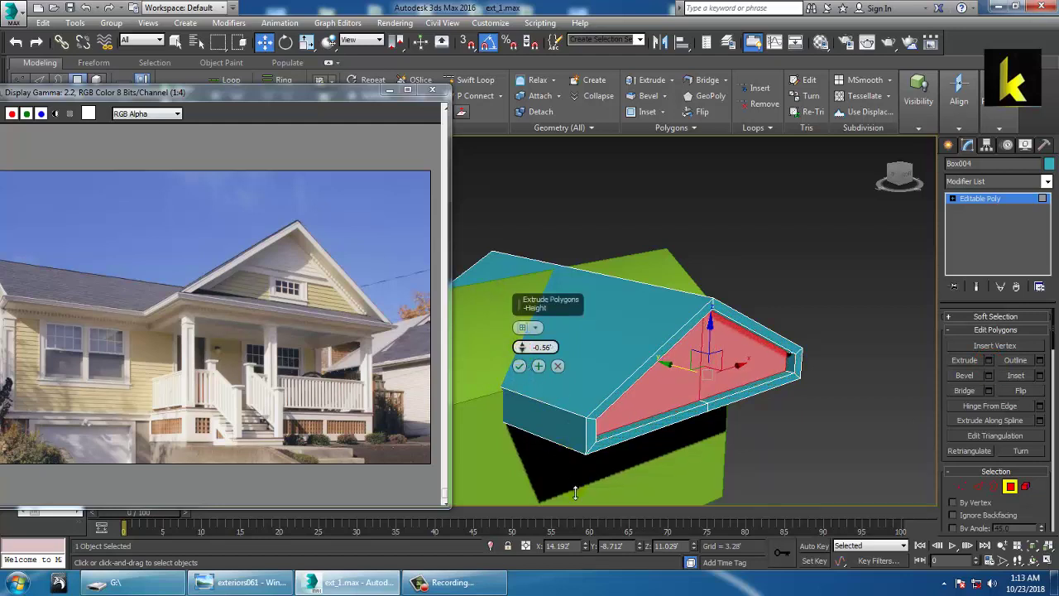
pyautogui.click(518, 366)
pyautogui.keyDown('alt'); pyautogui.moveTo(532, 372); pyautogui.dragTo(834, 377, button='middle'); pyautogui.keyUp('alt')
pyautogui.scroll(5, 799, 357)
pyautogui.scroll(-5, 802, 360)
pyautogui.scroll(5, 797, 372)
pyautogui.scroll(-3, 743, 355)
pyautogui.moveTo(739, 364); pyautogui.dragTo(804, 359, button='middle')
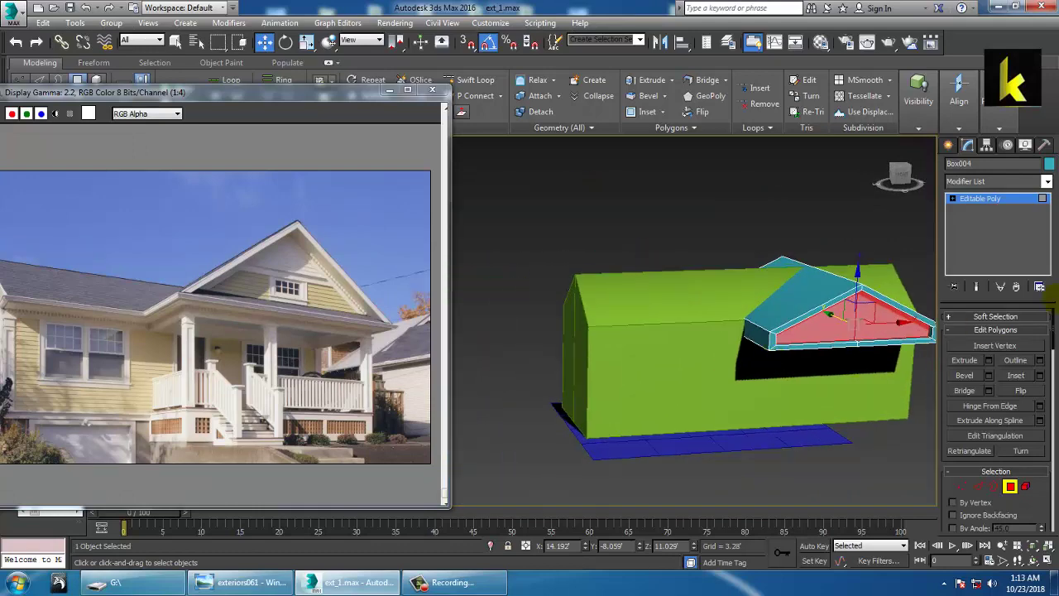
# Move the main house box back about 6.58' in Y so the gabled wing projects farther in front
pyautogui.click(986, 200)
pyautogui.click(646, 353)
pyautogui.press('r')
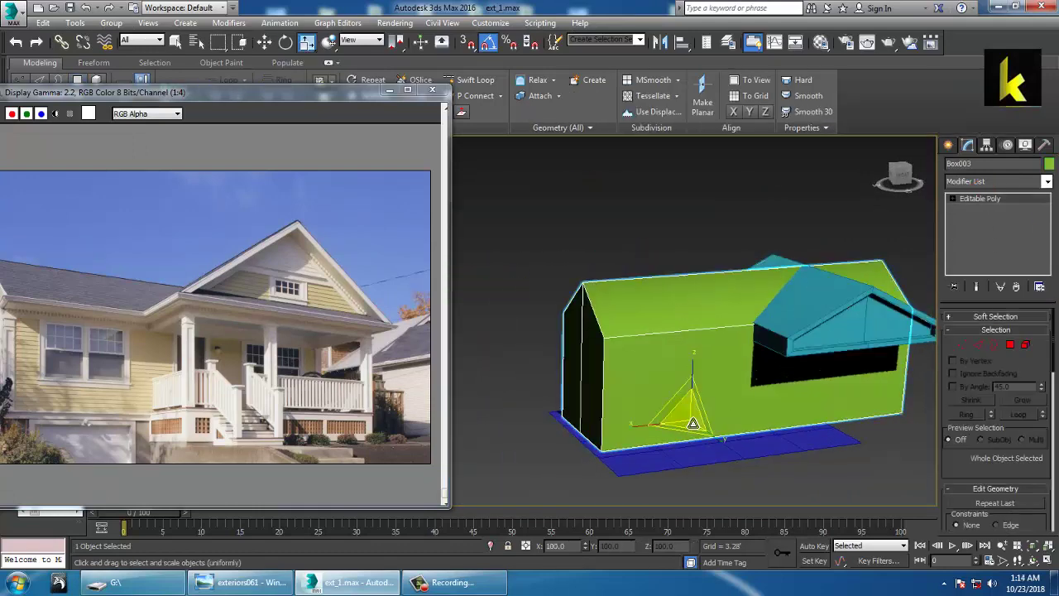
pyautogui.scroll(3, 646, 352)
pyautogui.moveTo(647, 352); pyautogui.dragTo(688, 426)
pyautogui.keyDown('alt'); pyautogui.moveTo(700, 368); pyautogui.dragTo(808, 454, button='middle'); pyautogui.keyUp('alt')
pyautogui.press('w')
pyautogui.press('r')
pyautogui.press('w')
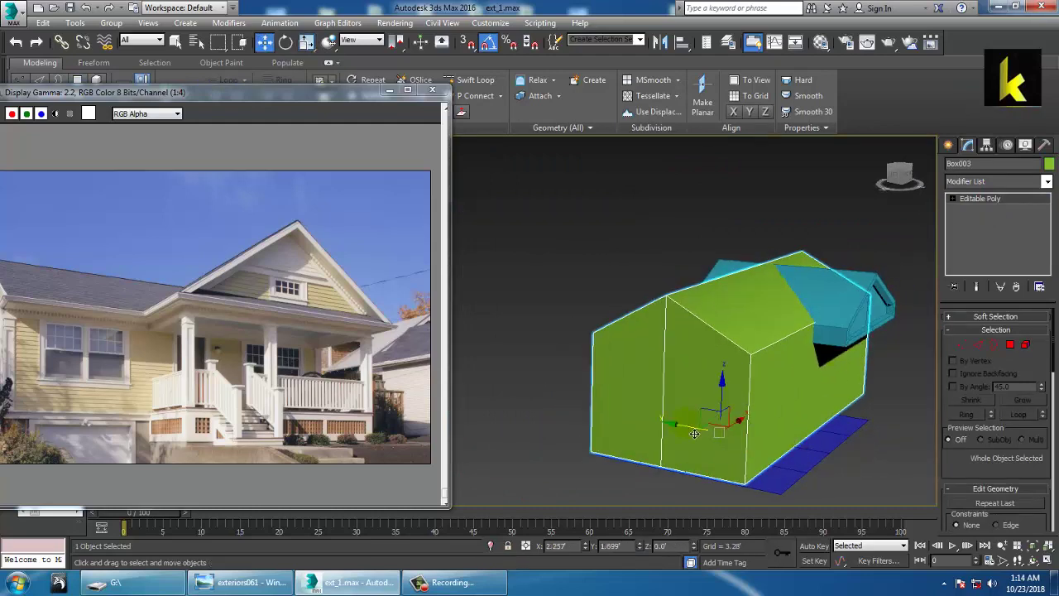
pyautogui.moveTo(694, 433); pyautogui.dragTo(637, 425)
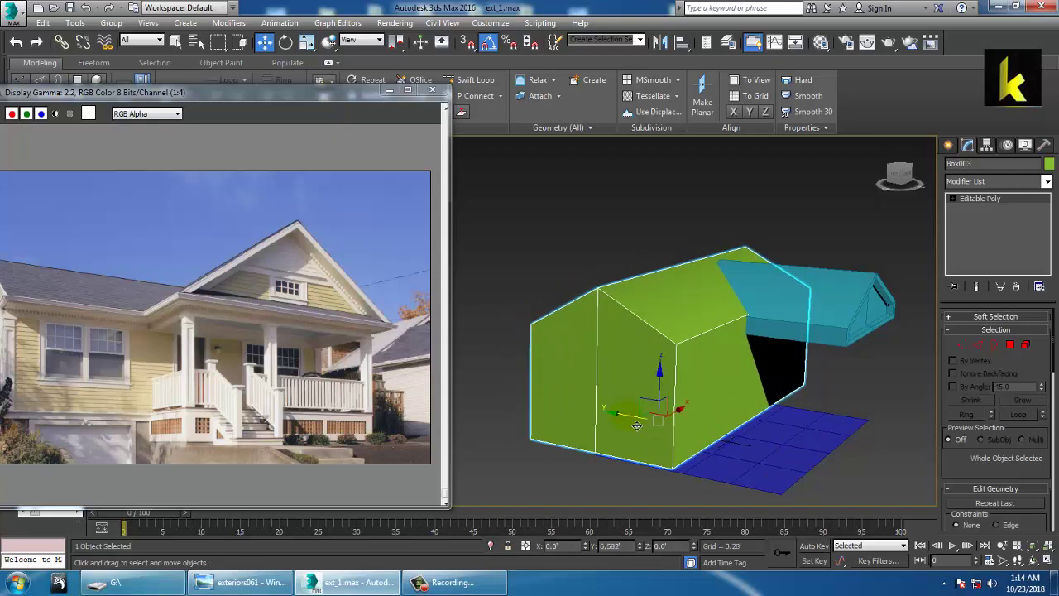
# Lengthen the main house box by moving the end vertices farthest from the gable to X about -16.51'
pyautogui.keyDown('alt'); pyautogui.moveTo(636, 425); pyautogui.dragTo(631, 395, button='middle'); pyautogui.keyUp('alt')
pyautogui.moveTo(728, 386)
pyautogui.mouseDown(button='middle')
pyautogui.moveTo(687, 383)
pyautogui.moveTo(707, 382)
pyautogui.moveTo(696, 367)
pyautogui.mouseUp(button='middle')
pyautogui.scroll(-4, 693, 380)
pyautogui.press('1')
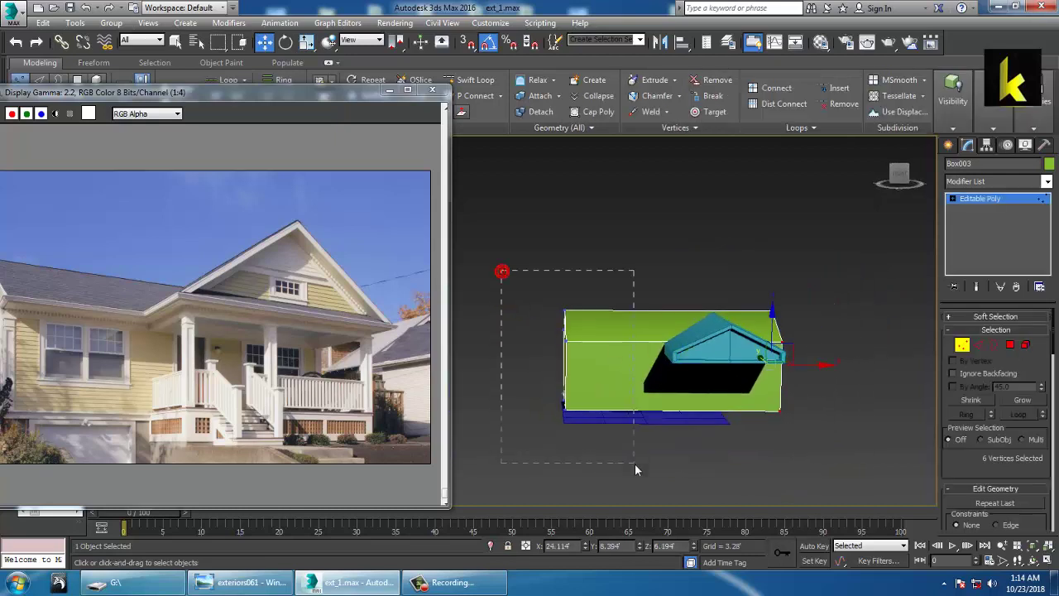
pyautogui.keyDown('alt'); pyautogui.moveTo(609, 370); pyautogui.dragTo(788, 386, button='middle'); pyautogui.keyUp('alt')
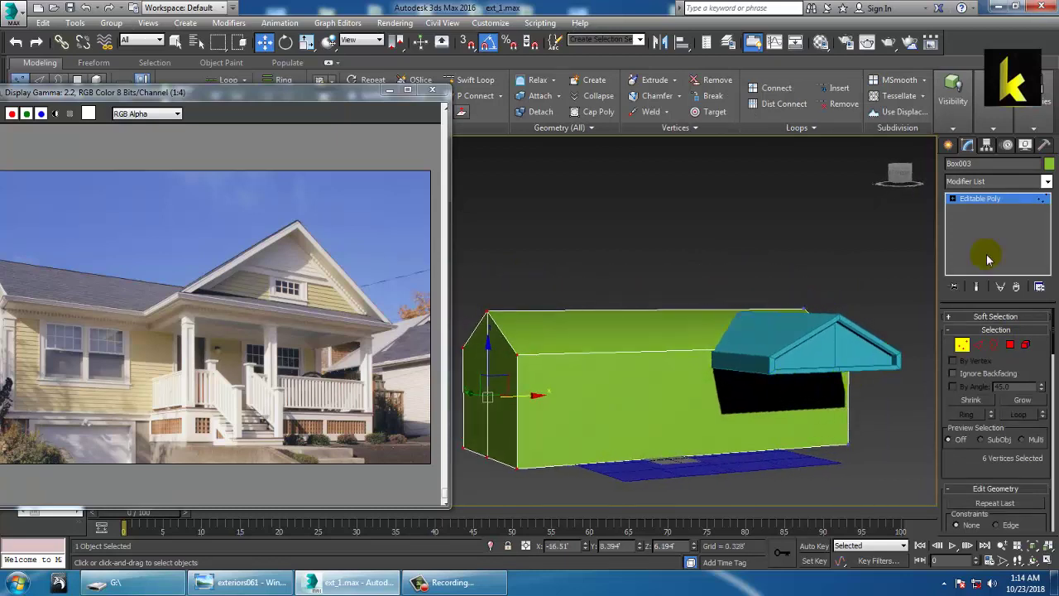
# Raise the main house box's ridge and eave vertices together to a Z position of about 15.71'
pyautogui.click(978, 201)
pyautogui.click(669, 406)
pyautogui.press('1')
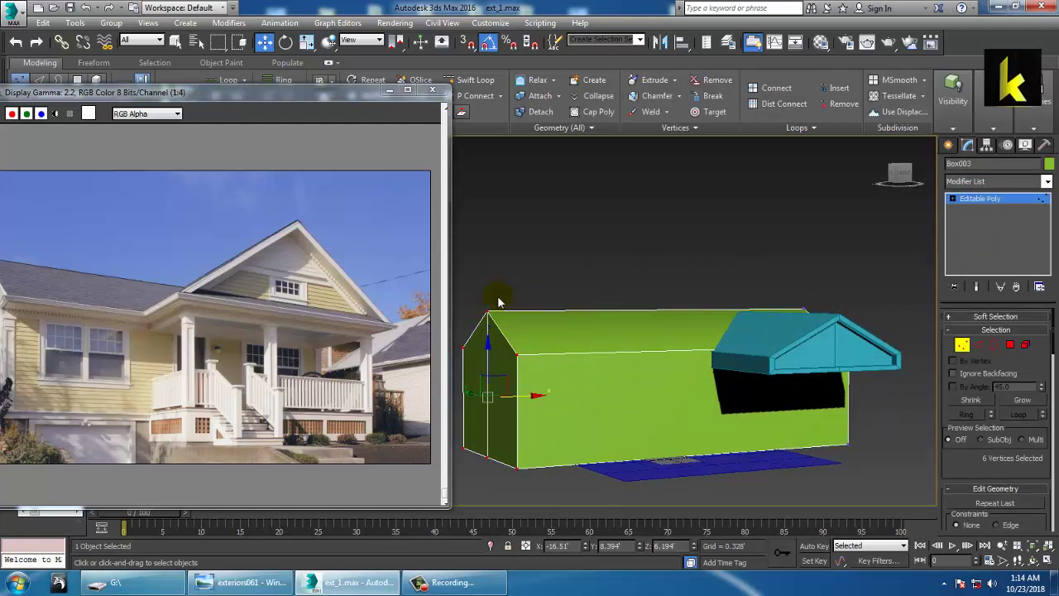
pyautogui.moveTo(501, 302); pyautogui.dragTo(563, 335, button='middle')
pyautogui.moveTo(1054, 423); pyautogui.dragTo(1054, 422)
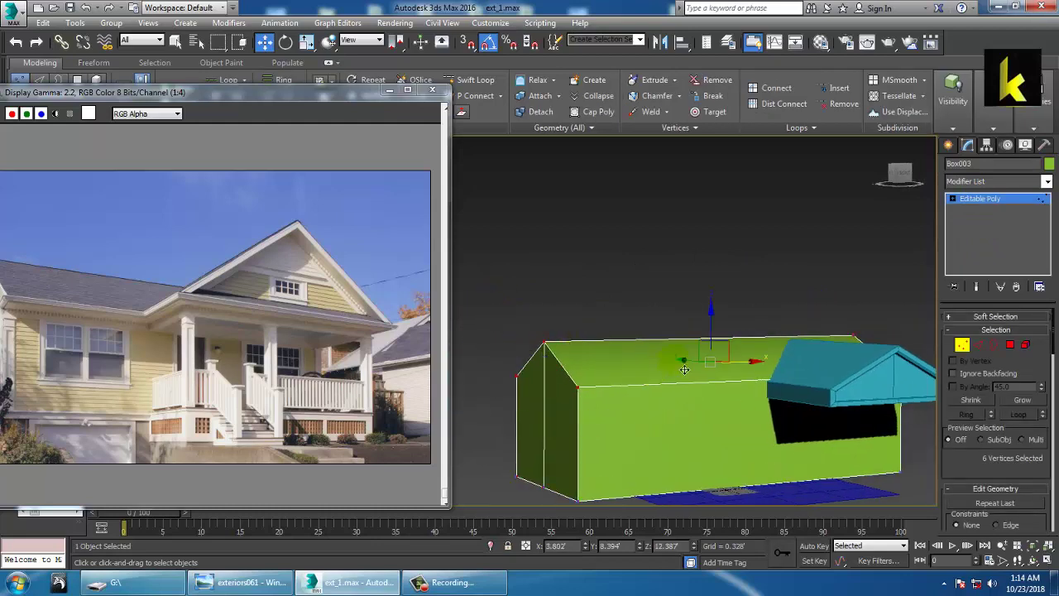
pyautogui.moveTo(721, 337); pyautogui.dragTo(715, 307)
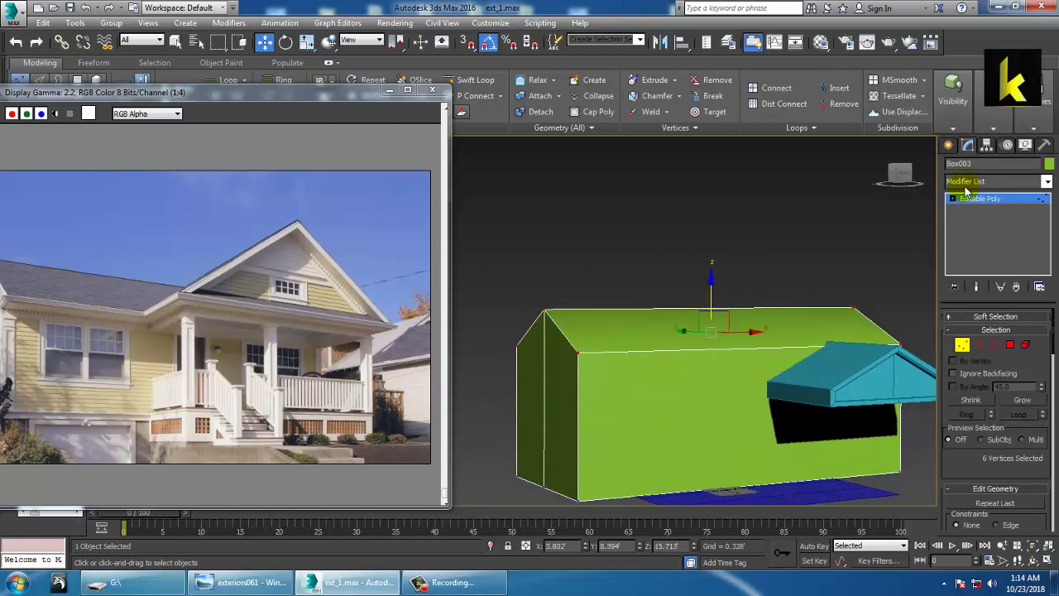
# Raise the gabled box to a Z position of about 12.19' to meet the heightened main roof
pyautogui.click(993, 201)
pyautogui.click(873, 380)
pyautogui.moveTo(873, 379); pyautogui.dragTo(825, 382, button='middle')
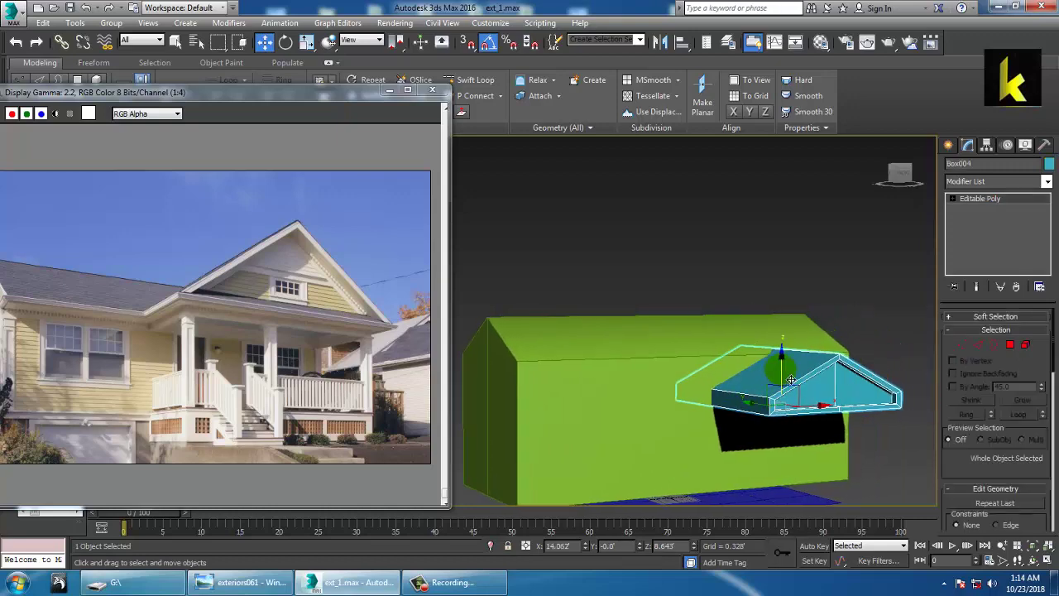
pyautogui.moveTo(792, 380); pyautogui.dragTo(790, 291)
pyautogui.keyDown('alt'); pyautogui.moveTo(790, 291); pyautogui.dragTo(829, 364, button='middle'); pyautogui.keyUp('alt')
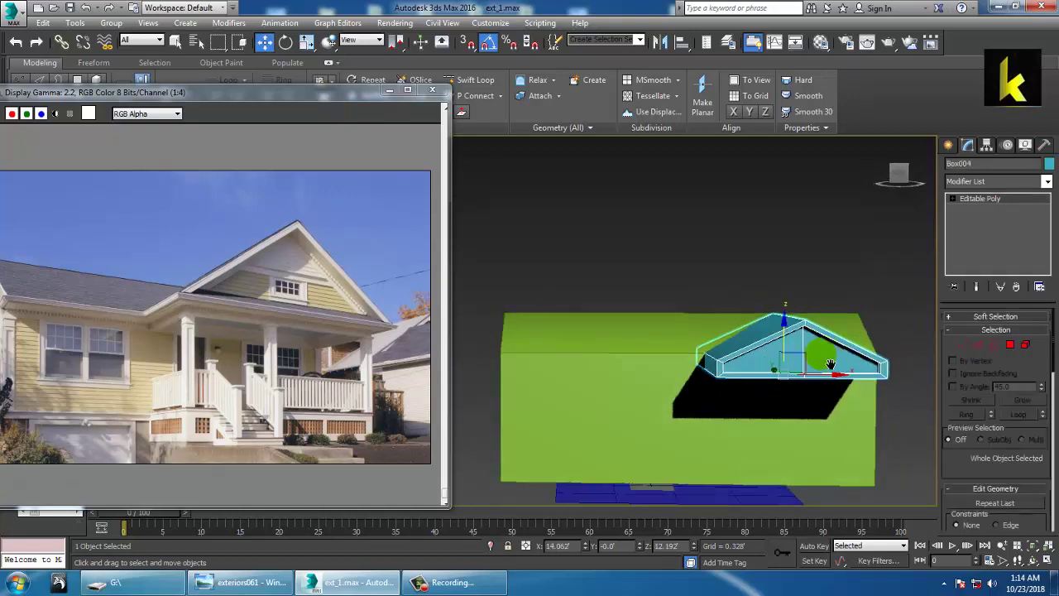
# Select both underside faces of the gabled box and inset them together by a narrow margin
pyautogui.scroll(8, 829, 364)
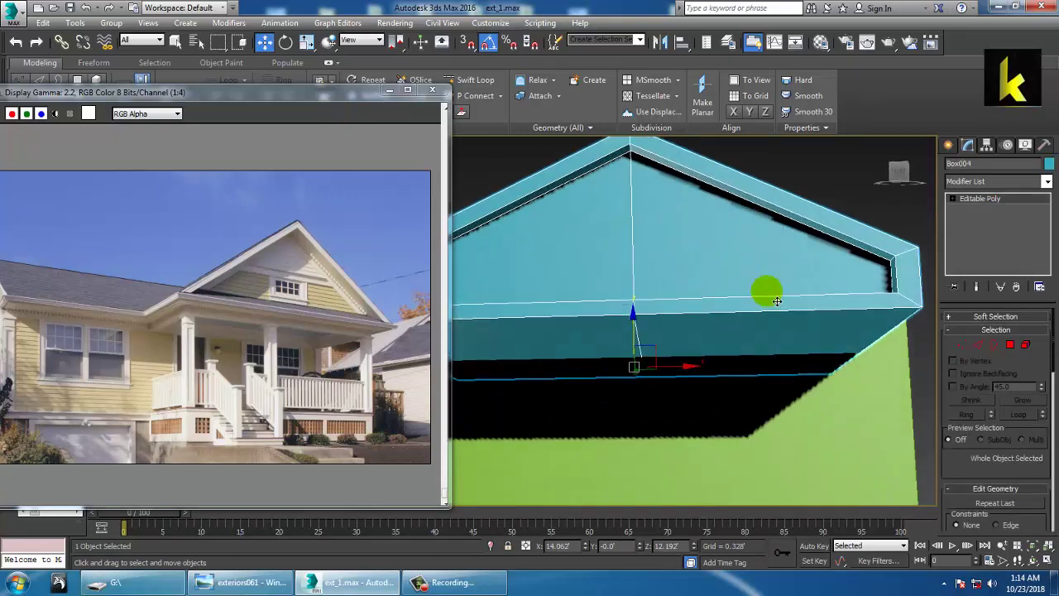
pyautogui.keyDown('alt'); pyautogui.moveTo(775, 301); pyautogui.dragTo(817, 304, button='middle'); pyautogui.keyUp('alt')
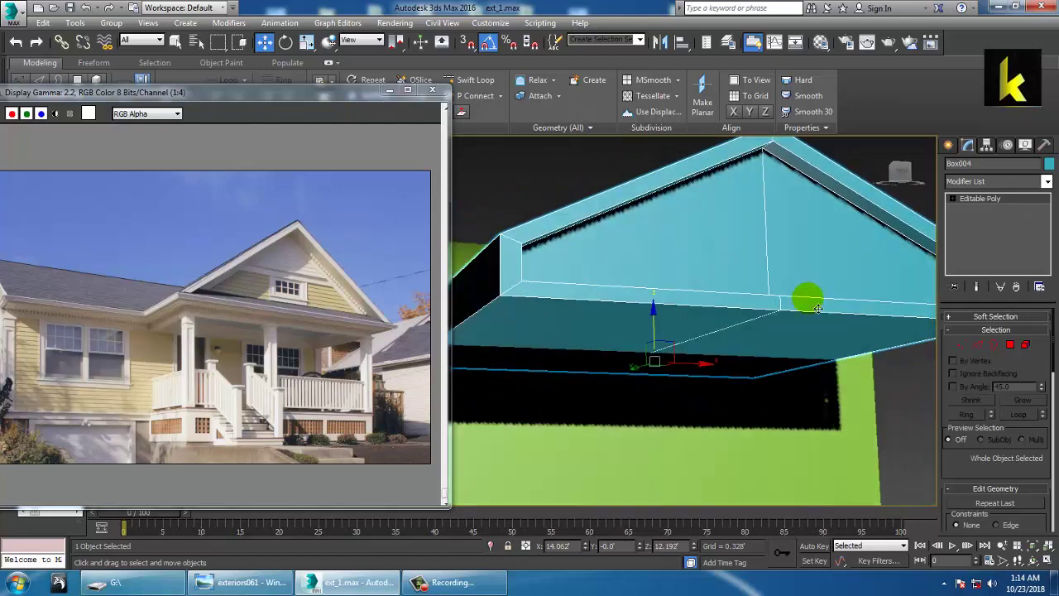
pyautogui.click(1009, 345)
pyautogui.click(639, 346)
pyautogui.keyDown('ctrl'); pyautogui.click(760, 353); pyautogui.keyUp('ctrl')
pyautogui.keyDown('alt'); pyautogui.moveTo(773, 352); pyautogui.dragTo(763, 302, button='middle'); pyautogui.keyUp('alt')
pyautogui.scroll(-3, 809, 348)
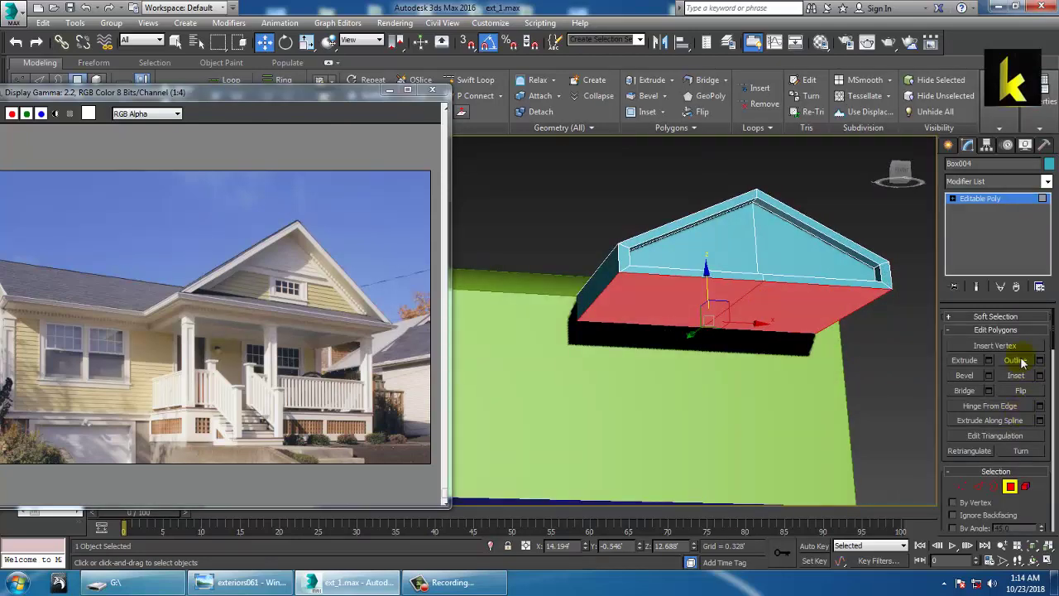
pyautogui.click(1040, 375)
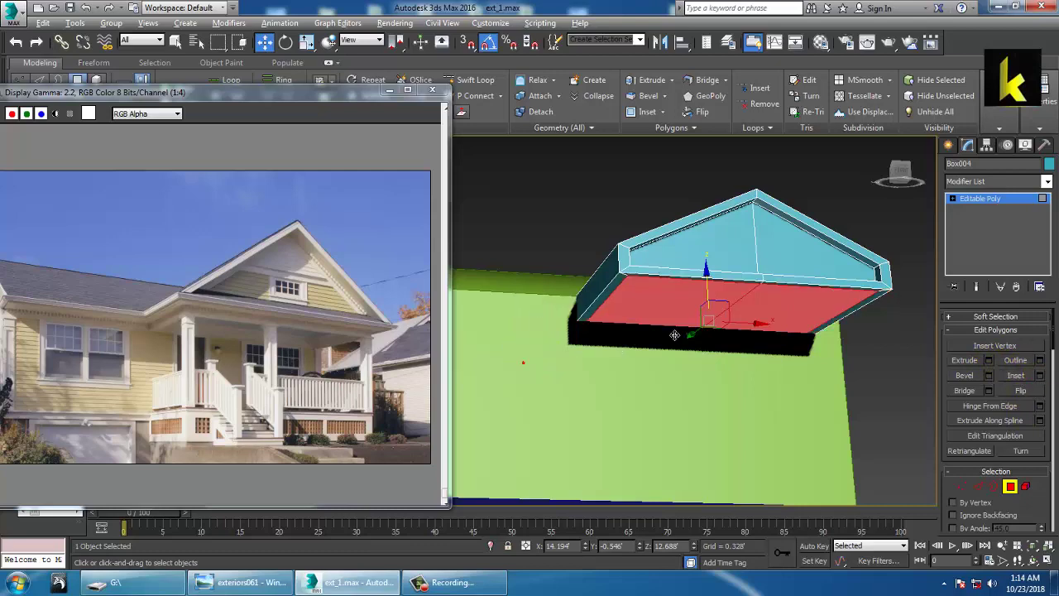
# Insert an edge loop across the gabled box beside the main house's front wall line
pyautogui.keyDown('alt'); pyautogui.moveTo(674, 334); pyautogui.dragTo(730, 303, button='middle'); pyautogui.keyUp('alt')
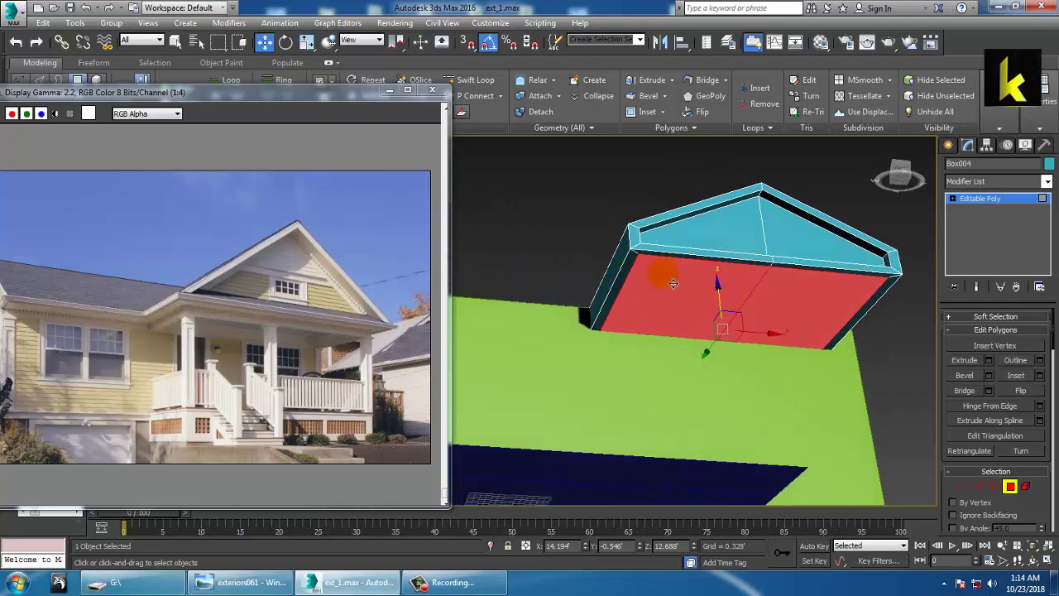
pyautogui.scroll(3, 731, 286)
pyautogui.keyDown('alt'); pyautogui.moveTo(803, 289); pyautogui.dragTo(748, 364, button='middle'); pyautogui.keyUp('alt')
pyautogui.hotkey('alt', 'w')
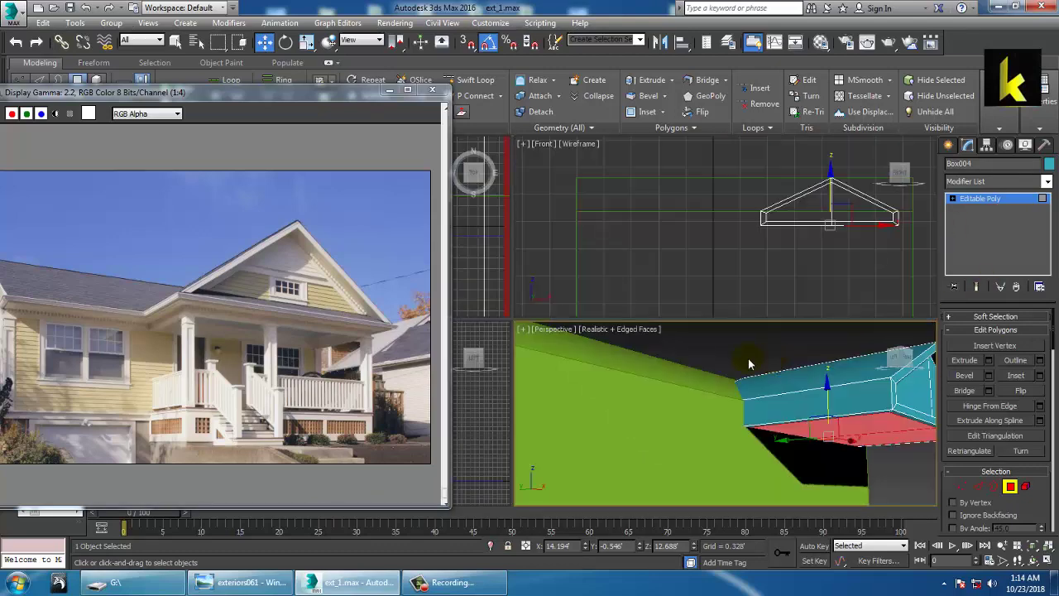
pyautogui.rightClick(465, 275)
pyautogui.hotkey('alt', 'w')
pyautogui.scroll(-7, 647, 300)
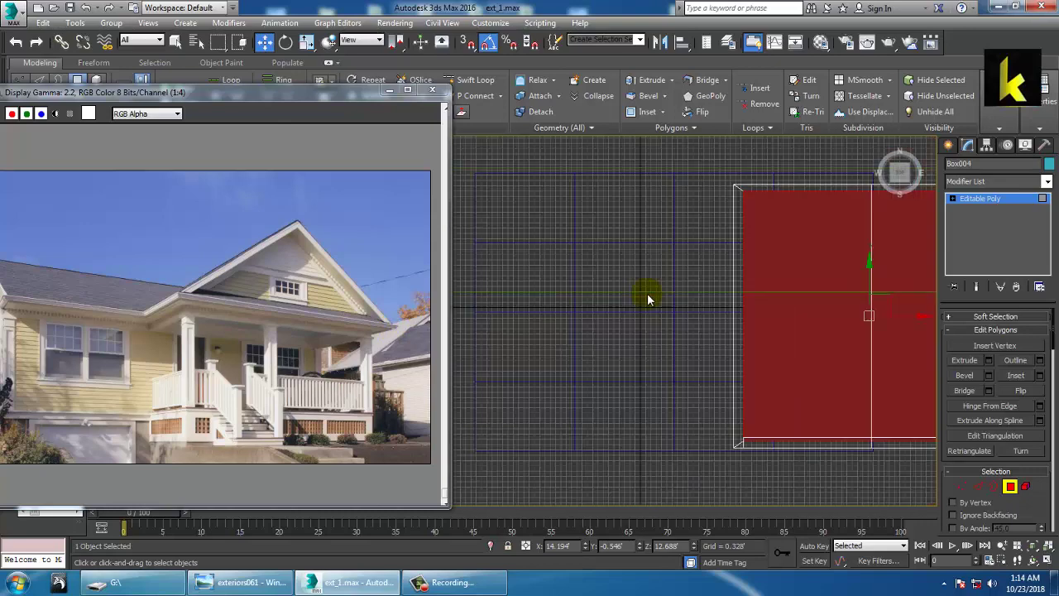
pyautogui.moveTo(744, 315); pyautogui.dragTo(754, 338, button='middle')
pyautogui.scroll(2, 725, 318)
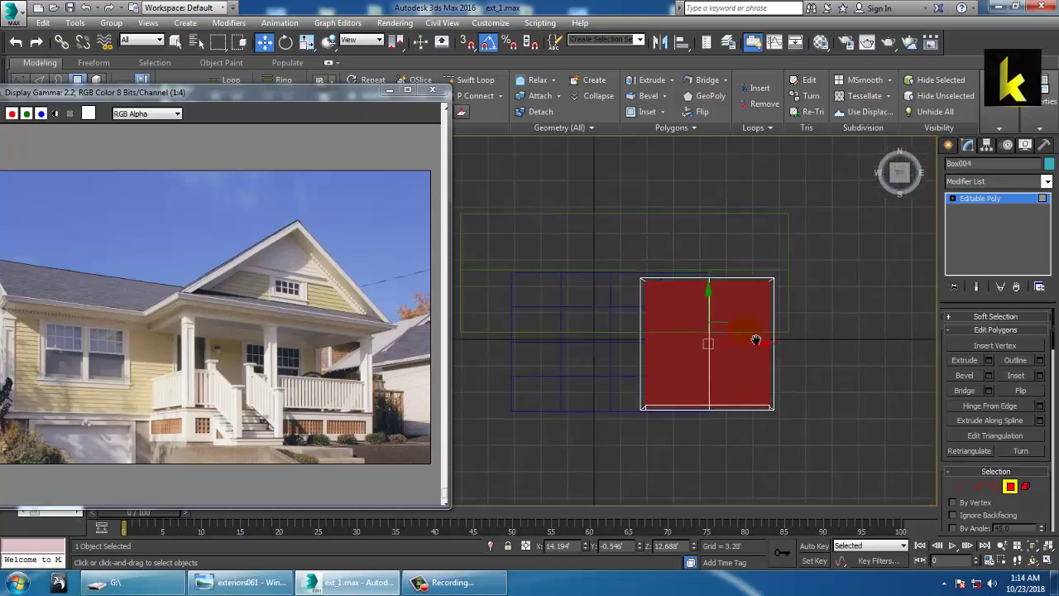
pyautogui.scroll(2, 758, 344)
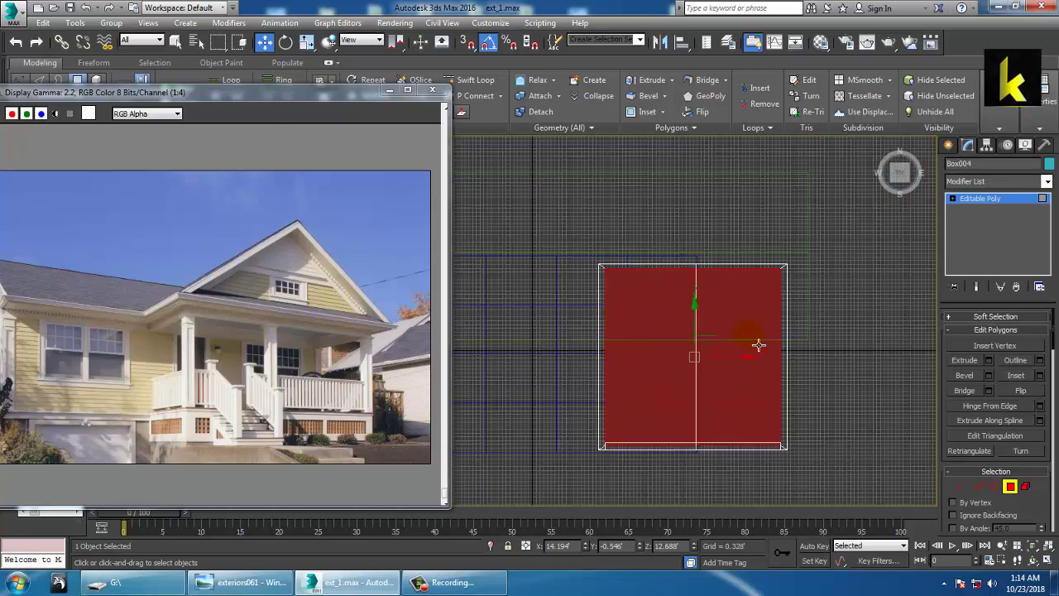
pyautogui.click(991, 207)
pyautogui.click(474, 80)
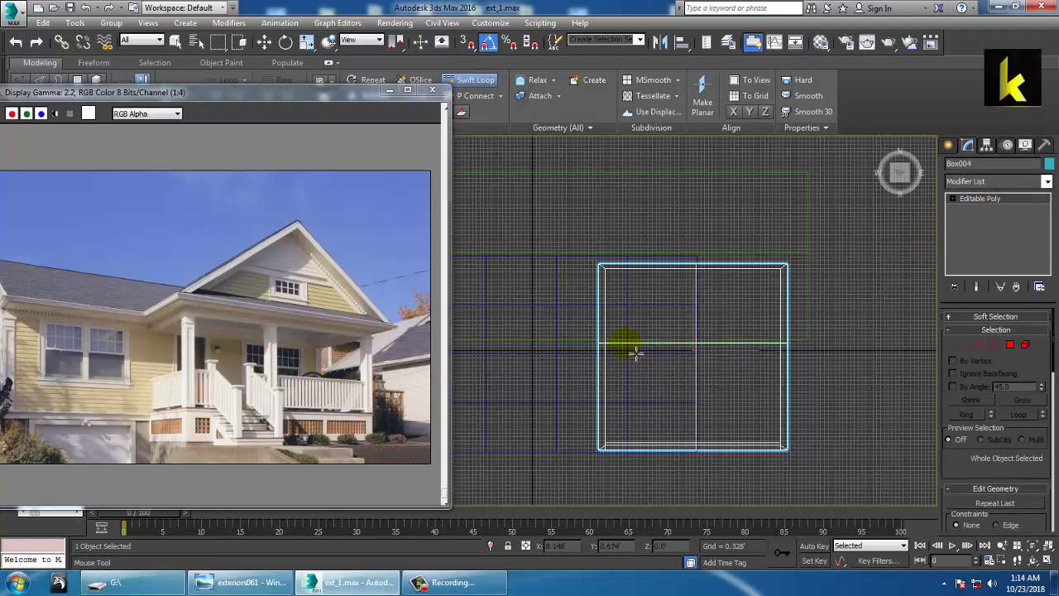
pyautogui.rightClick(747, 411)
# Extrude the narrow rim faces along the front and both sides of the gabled box's underside downward by 0.366'
pyautogui.hotkey('alt', 'w')
pyautogui.rightClick(810, 424)
pyautogui.hotkey('alt', 'w')
pyautogui.moveTo(815, 427)
pyautogui.keyDown('alt'); pyautogui.mouseDown(button='middle')
pyautogui.moveTo(749, 411)
pyautogui.moveTo(835, 449)
pyautogui.moveTo(799, 397)
pyautogui.moveTo(837, 402)
pyautogui.moveTo(803, 378)
pyautogui.moveTo(784, 321)
pyautogui.moveTo(769, 314)
pyautogui.mouseUp(button='middle'); pyautogui.keyUp('alt')
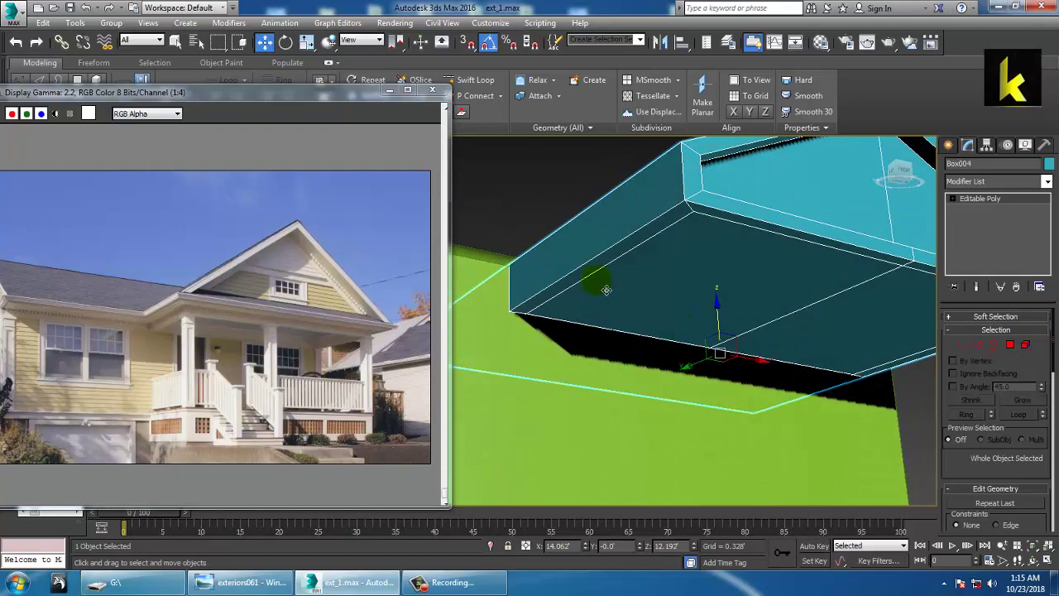
pyautogui.click(1011, 344)
pyautogui.click(757, 373)
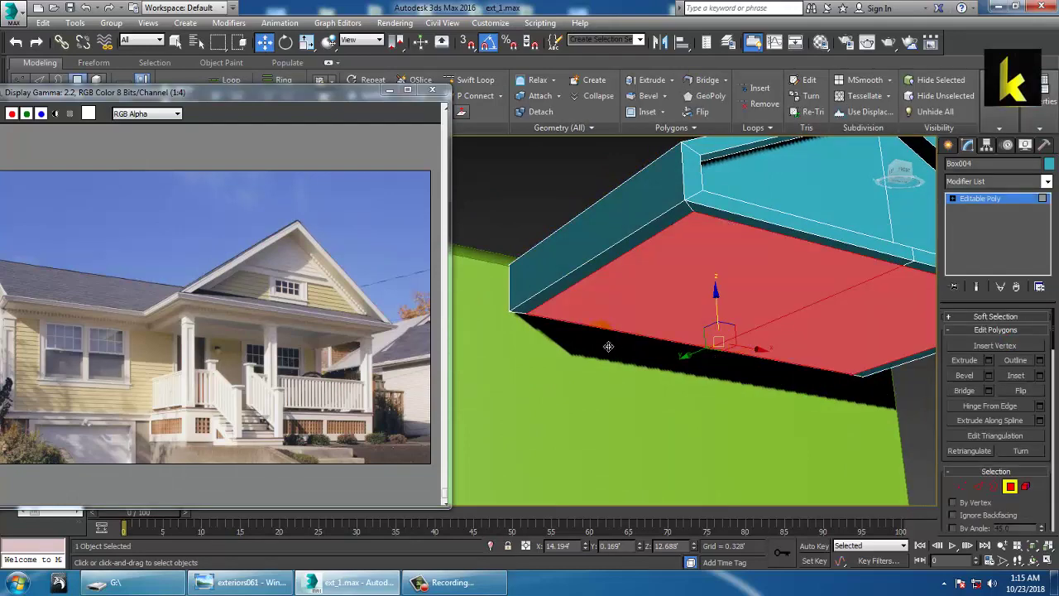
pyautogui.click(582, 278)
pyautogui.keyDown('alt'); pyautogui.moveTo(753, 232); pyautogui.dragTo(769, 306, button='middle'); pyautogui.keyUp('alt')
pyautogui.keyDown('ctrl'); pyautogui.click(803, 359); pyautogui.keyUp('ctrl')
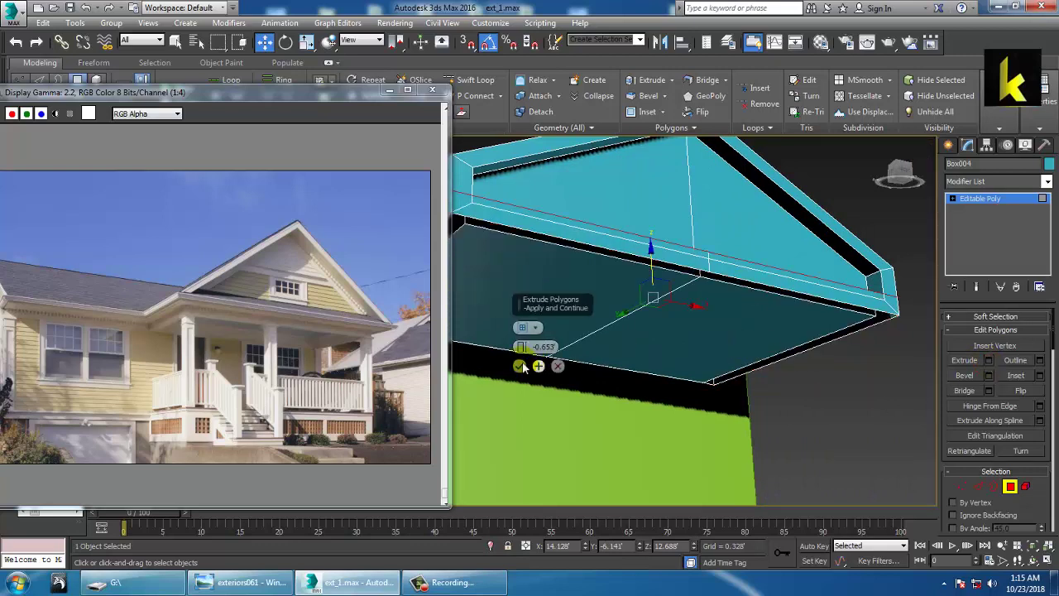
pyautogui.moveTo(522, 347); pyautogui.dragTo(498, 195)
pyautogui.click(520, 367)
# Examine the gabled box's extruded underside rim and its junction with the main house from the front and side
pyautogui.scroll(-5, 532, 378)
pyautogui.keyDown('alt'); pyautogui.moveTo(622, 388); pyautogui.dragTo(648, 422, button='middle'); pyautogui.keyUp('alt')
pyautogui.moveTo(741, 375); pyautogui.dragTo(847, 386, button='middle')
pyautogui.scroll(3, 716, 375)
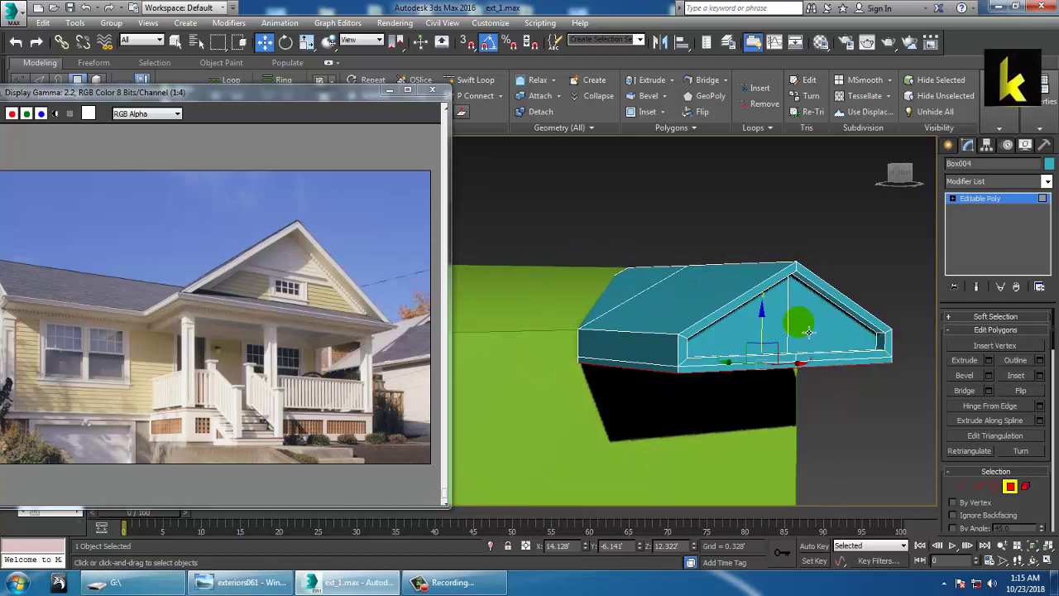
pyautogui.scroll(4, 809, 332)
pyautogui.moveTo(807, 336)
pyautogui.keyDown('alt'); pyautogui.mouseDown(button='middle')
pyautogui.moveTo(839, 334)
pyautogui.moveTo(837, 345)
pyautogui.moveTo(825, 324)
pyautogui.moveTo(814, 326)
pyautogui.moveTo(821, 331)
pyautogui.mouseUp(button='middle'); pyautogui.keyUp('alt')
pyautogui.scroll(-4, 827, 337)
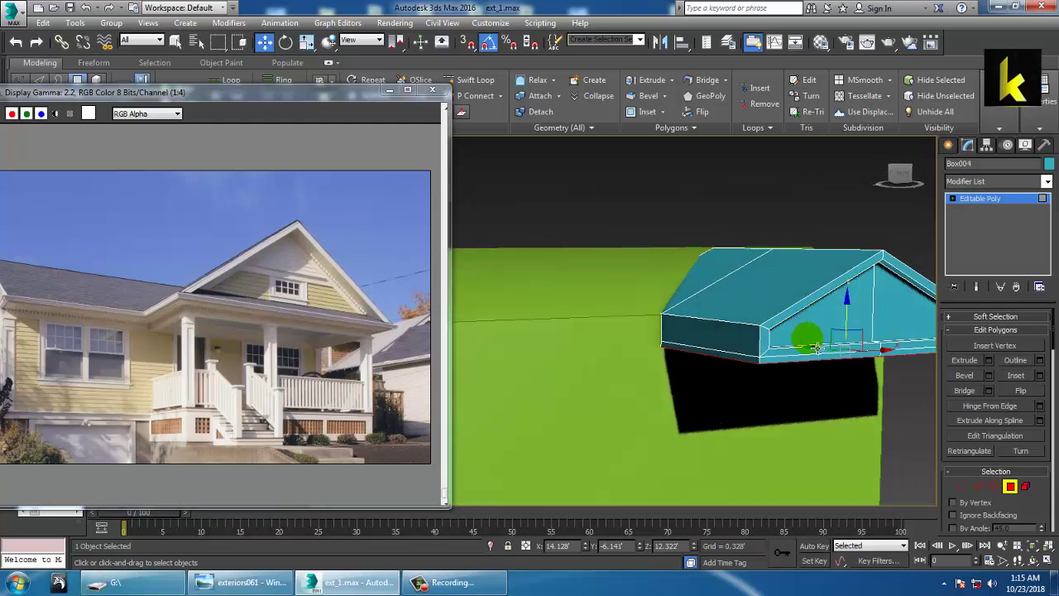
pyautogui.keyDown('alt'); pyautogui.moveTo(815, 347); pyautogui.dragTo(643, 374, button='middle'); pyautogui.keyUp('alt')
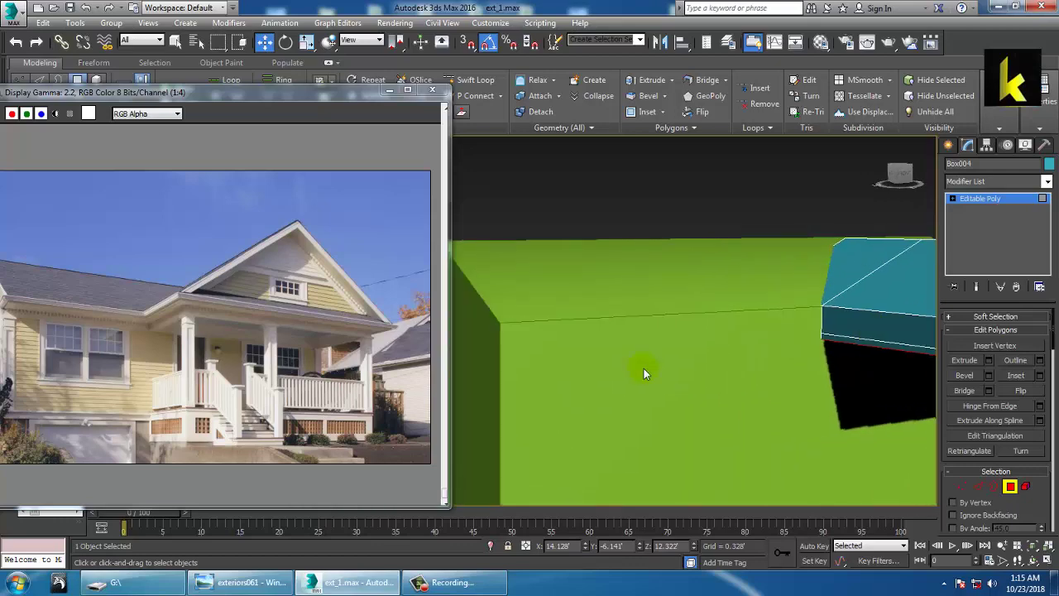
# Select all three objects and give them the same light grey object color
pyautogui.click(980, 198)
pyautogui.click(663, 203)
pyautogui.hotkey('ctrl', 'a')
pyautogui.click(1047, 166)
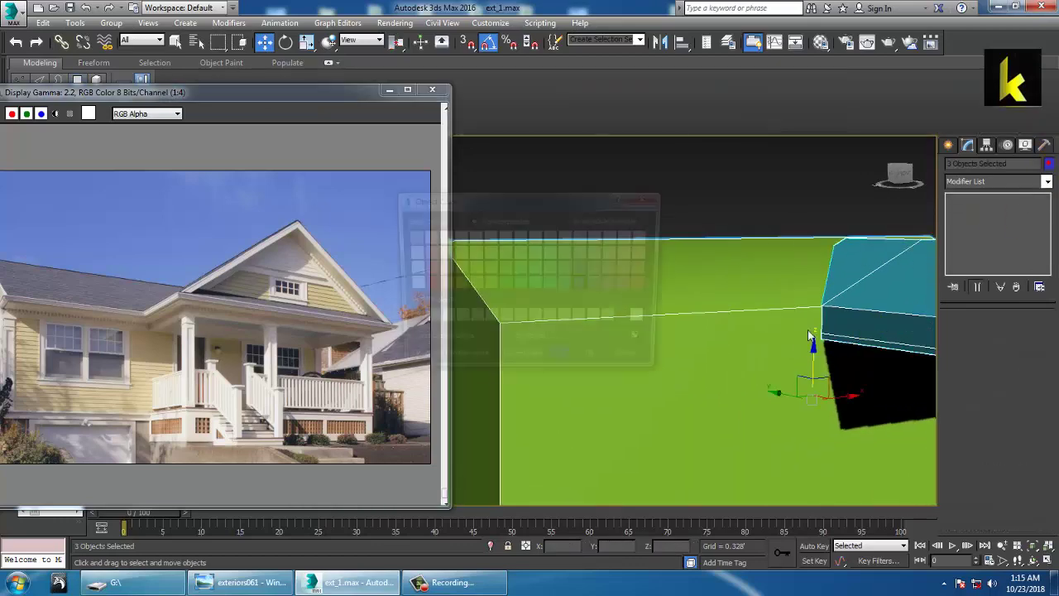
pyautogui.click(595, 363)
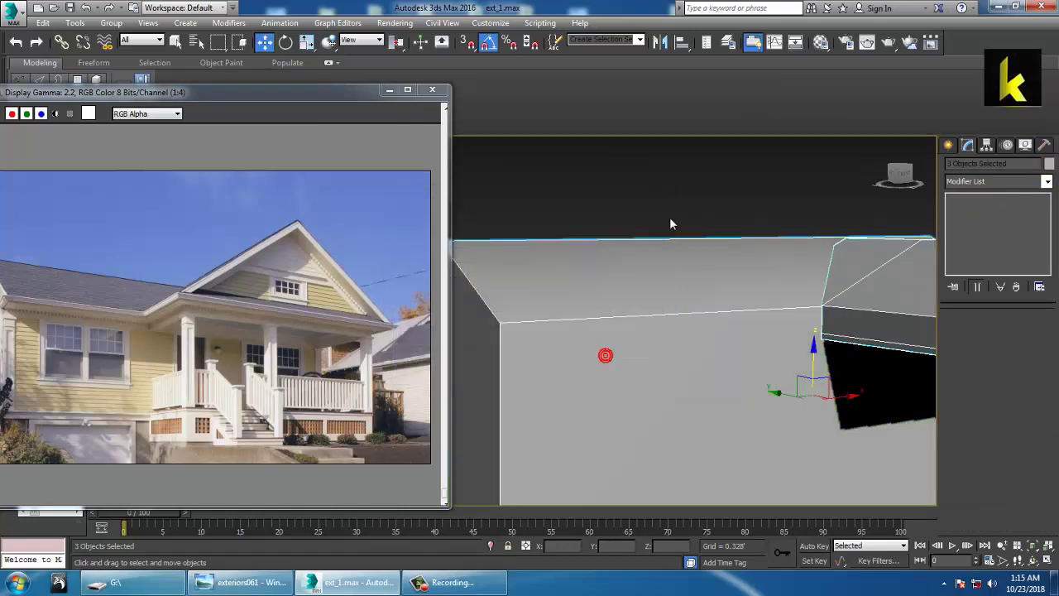
# Inset the recessed underside faces of the gabled box in front of the main house wall
pyautogui.keyDown('alt'); pyautogui.moveTo(605, 355); pyautogui.dragTo(703, 331, button='middle'); pyautogui.keyUp('alt')
pyautogui.click(848, 300)
pyautogui.moveTo(852, 360)
pyautogui.keyDown('alt'); pyautogui.mouseDown(button='middle')
pyautogui.moveTo(847, 347)
pyautogui.moveTo(792, 331)
pyautogui.moveTo(796, 291)
pyautogui.mouseUp(button='middle'); pyautogui.keyUp('alt')
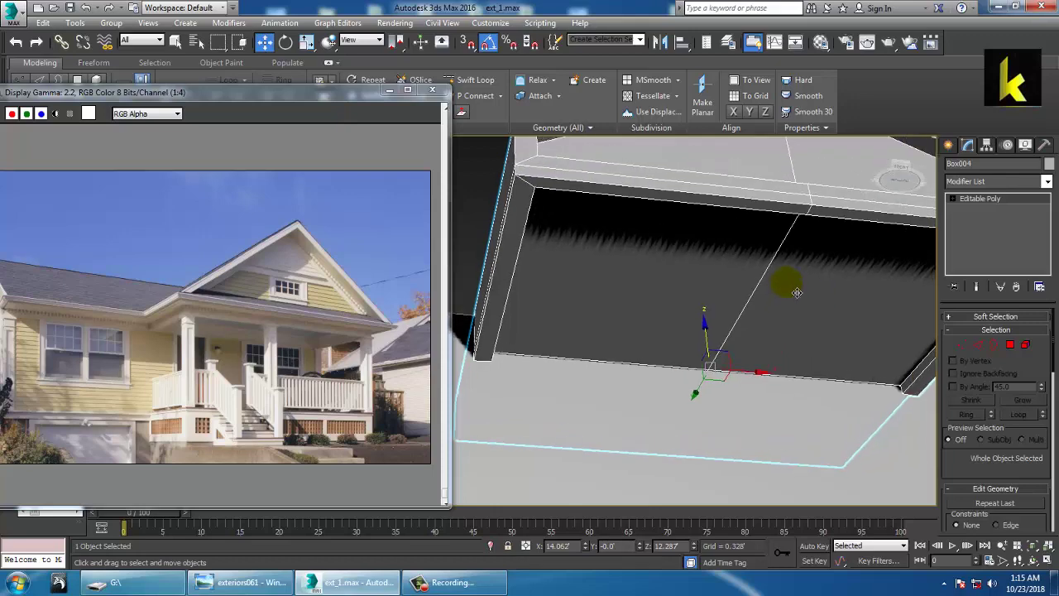
pyautogui.click(1024, 344)
pyautogui.click(687, 305)
pyautogui.moveTo(808, 324)
pyautogui.keyDown('alt'); pyautogui.mouseDown(button='middle')
pyautogui.moveTo(801, 374)
pyautogui.moveTo(799, 291)
pyautogui.moveTo(803, 337)
pyautogui.moveTo(780, 346)
pyautogui.mouseUp(button='middle'); pyautogui.keyUp('alt')
pyautogui.click(1039, 375)
pyautogui.click(519, 365)
# Widen the gabled box to the main house's end wall and shift its ridge-line vertices to X about 14.995'
pyautogui.hotkey('alt', 'w')
pyautogui.middleClick(829, 205)
pyautogui.hotkey('alt', 'w')
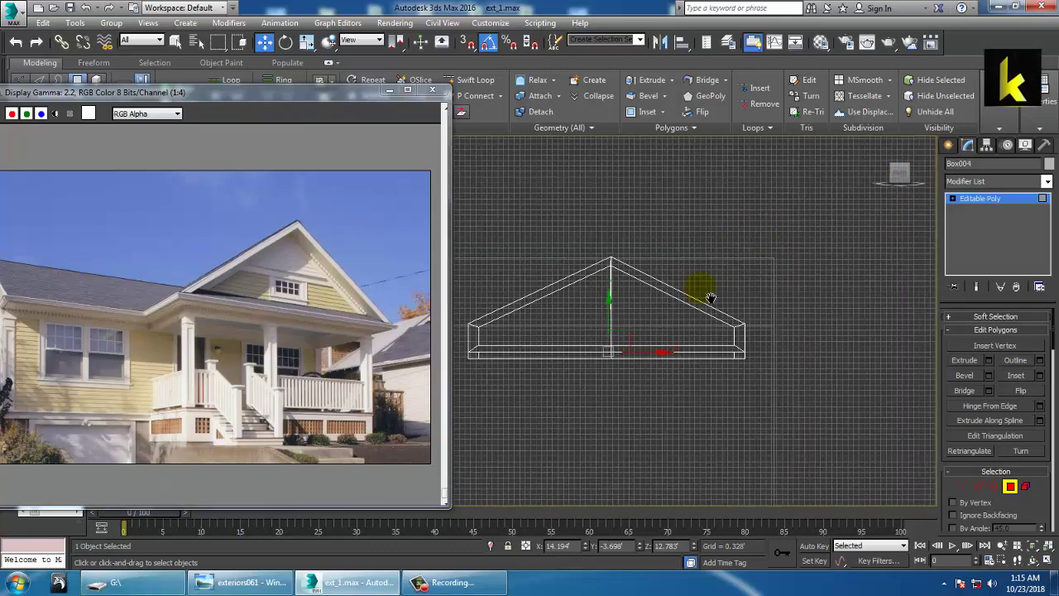
pyautogui.press('1')
pyautogui.moveTo(819, 345); pyautogui.dragTo(848, 342)
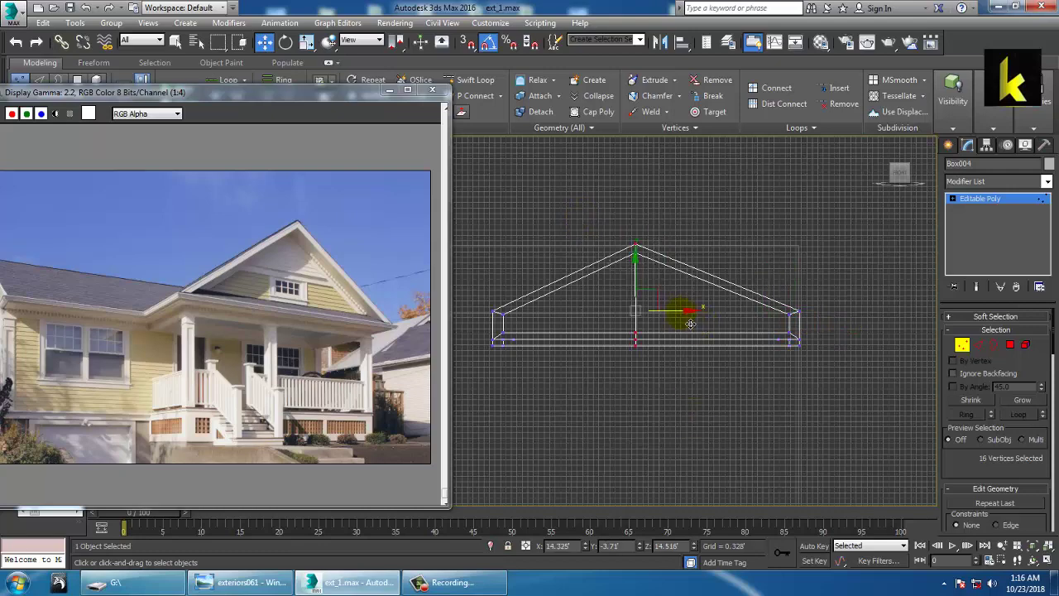
pyautogui.moveTo(690, 322); pyautogui.dragTo(702, 319)
# Extrude the inset strips along the front and both sides of the gabled box's underside by 0.876' to form porch beams
pyautogui.hotkey('alt', 'w')
pyautogui.rightClick(811, 427)
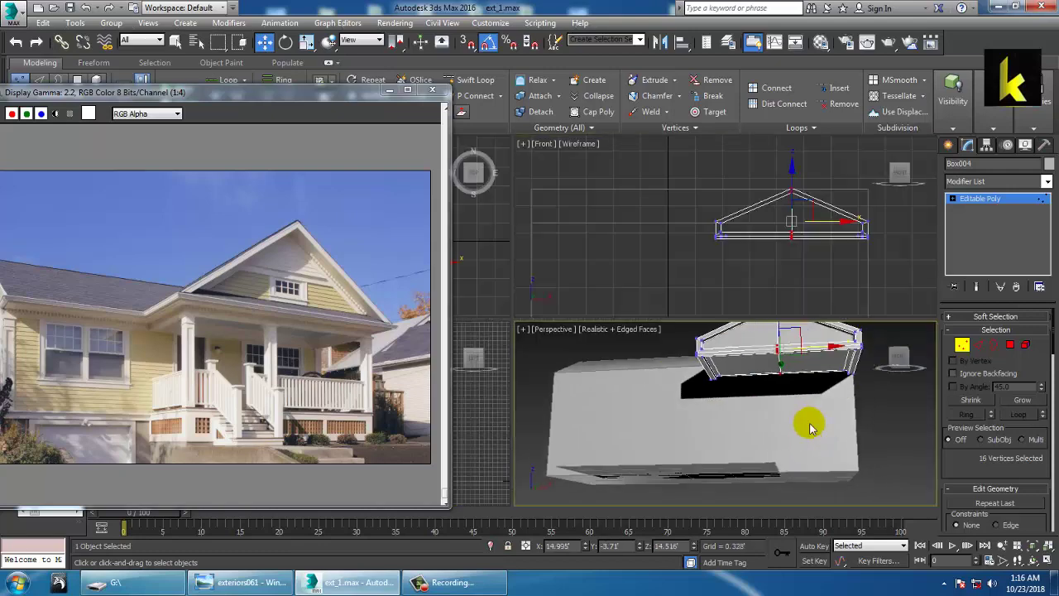
pyautogui.hotkey('alt', 'w')
pyautogui.keyDown('alt'); pyautogui.moveTo(811, 428); pyautogui.dragTo(839, 370, button='middle'); pyautogui.keyUp('alt')
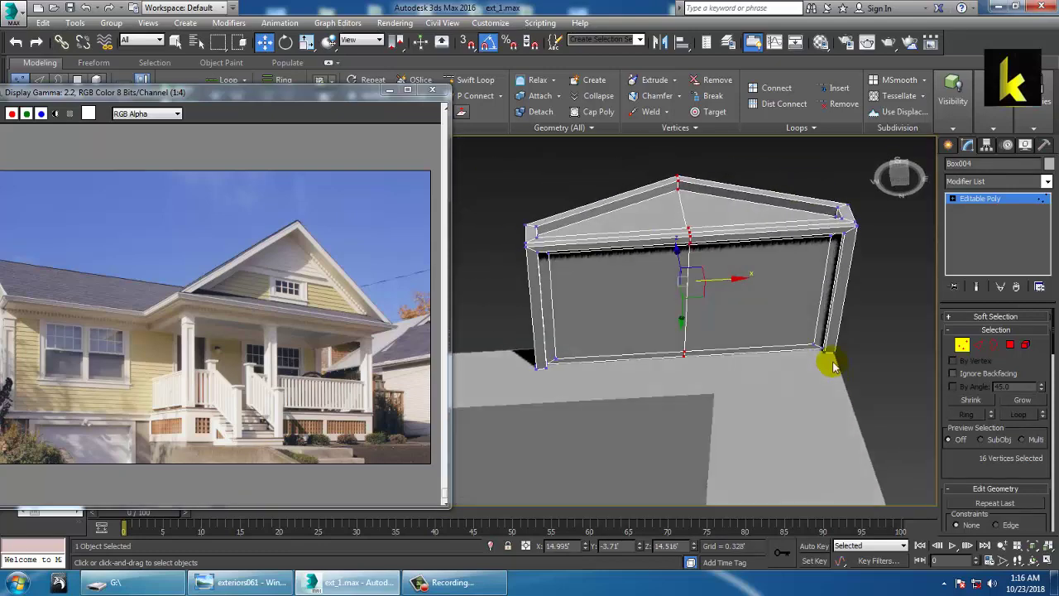
pyautogui.click(1011, 345)
pyautogui.click(551, 292)
pyautogui.keyDown('alt'); pyautogui.moveTo(553, 292); pyautogui.dragTo(573, 240, button='middle'); pyautogui.keyUp('alt')
pyautogui.keyDown('ctrl'); pyautogui.click(589, 221); pyautogui.keyUp('ctrl')
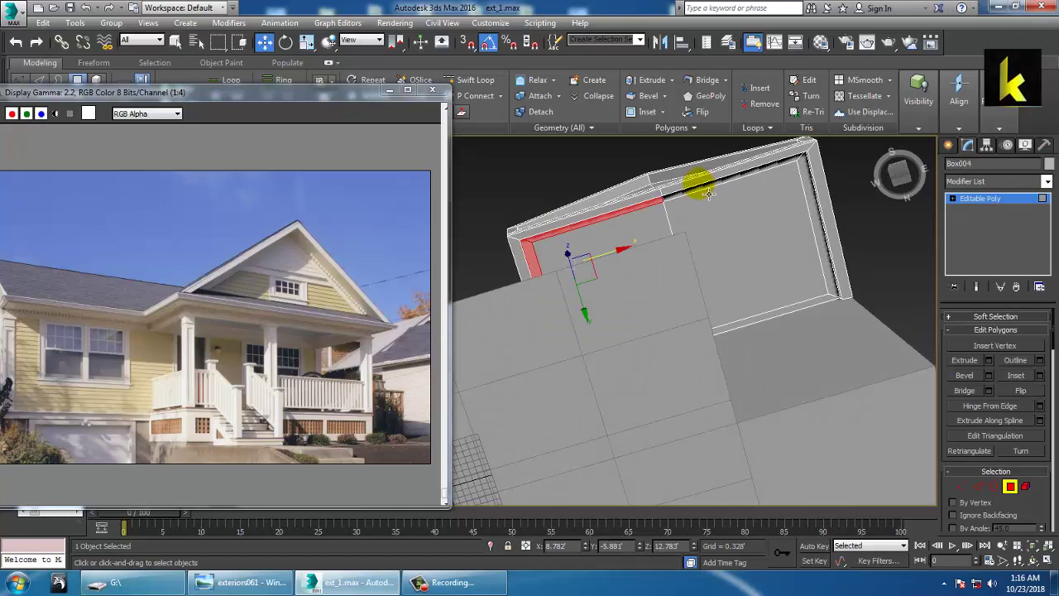
pyautogui.keyDown('ctrl'); pyautogui.click(701, 189); pyautogui.keyUp('ctrl')
pyautogui.keyDown('alt'); pyautogui.moveTo(770, 222); pyautogui.dragTo(813, 279, button='middle'); pyautogui.keyUp('alt')
pyautogui.keyDown('ctrl'); pyautogui.click(803, 227); pyautogui.keyUp('ctrl')
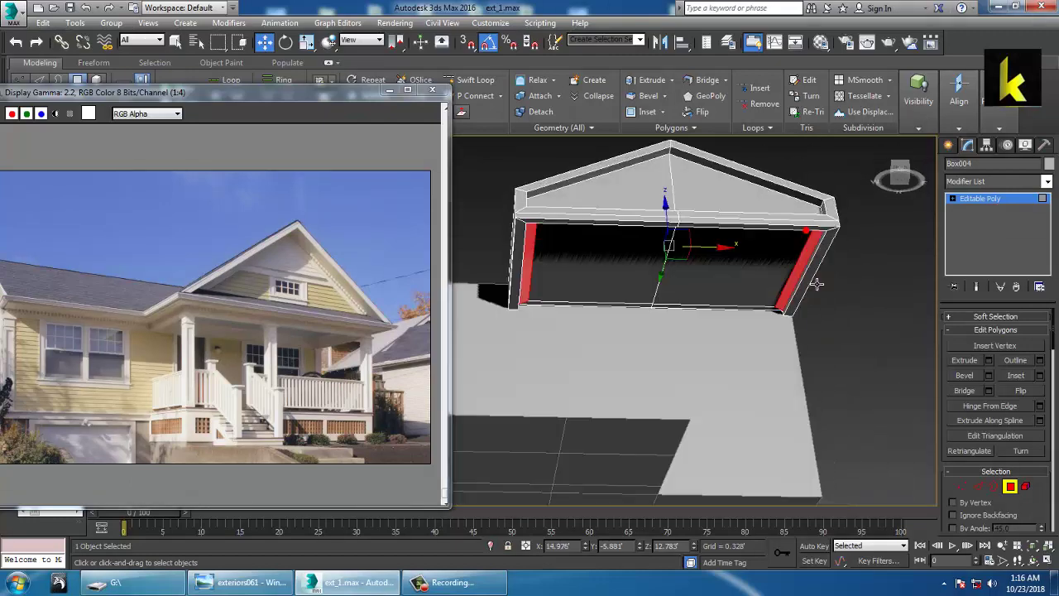
pyautogui.click(981, 361)
pyautogui.click(989, 361)
pyautogui.keyDown('alt'); pyautogui.moveTo(746, 281); pyautogui.dragTo(760, 321, button='middle'); pyautogui.keyUp('alt')
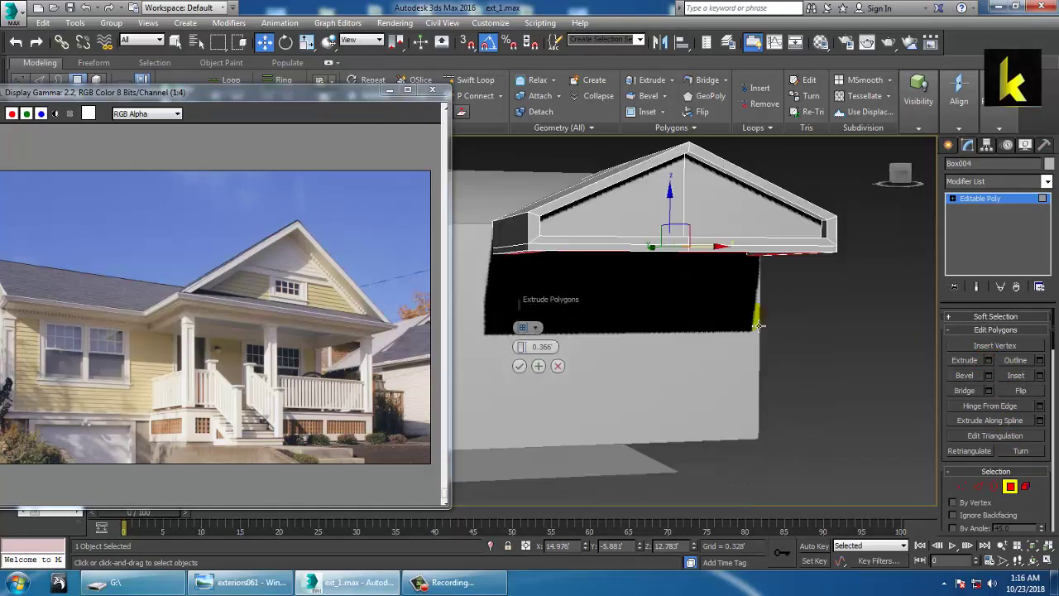
pyautogui.moveTo(521, 347); pyautogui.dragTo(521, 325)
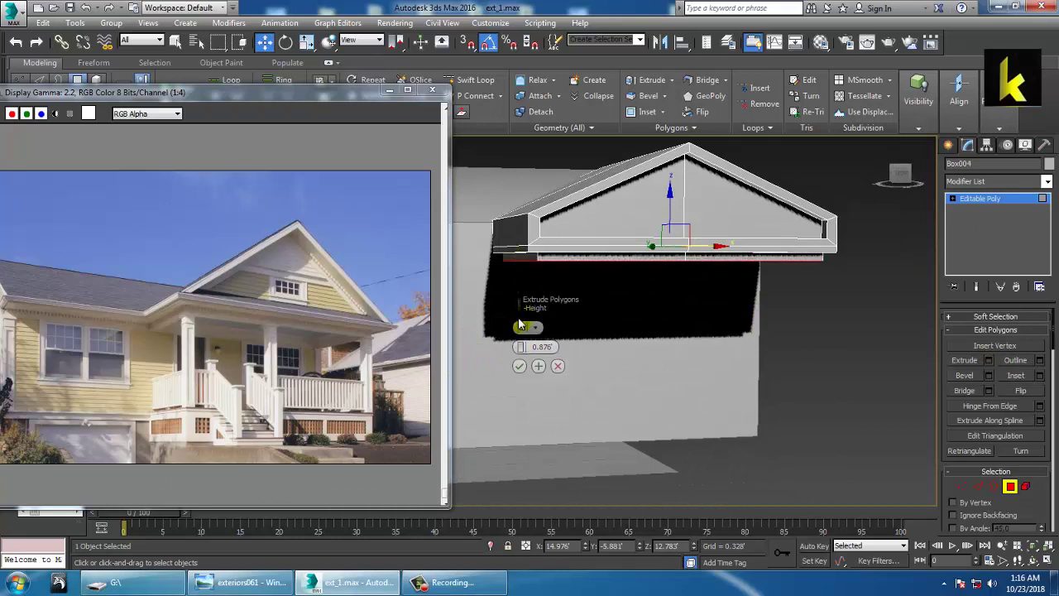
pyautogui.click(519, 365)
pyautogui.keyDown('alt'); pyautogui.moveTo(856, 325); pyautogui.dragTo(794, 318, button='middle'); pyautogui.keyUp('alt')
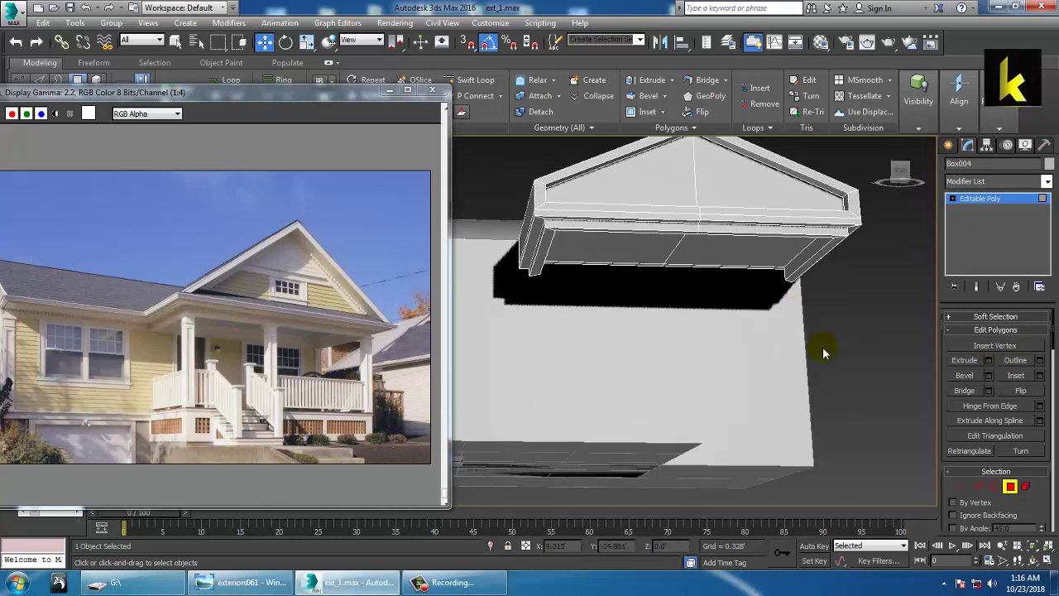
# Scale the ground plane up uniformly to about 514% so it extends well beyond the house
pyautogui.keyDown('alt'); pyautogui.moveTo(821, 350); pyautogui.dragTo(734, 399, button='middle'); pyautogui.keyUp('alt')
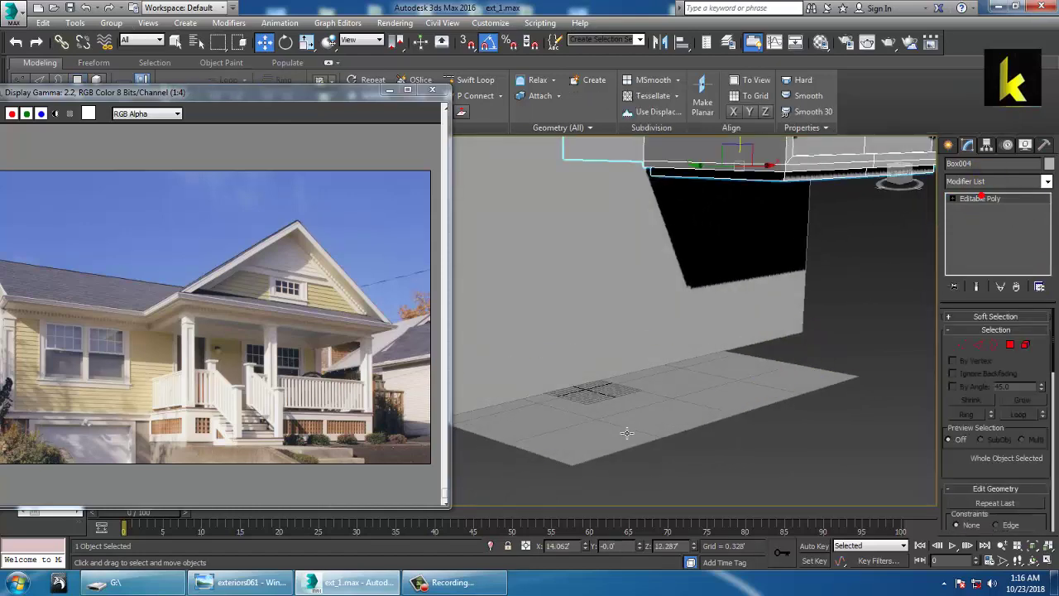
pyautogui.click(629, 397)
pyautogui.press('r')
pyautogui.moveTo(616, 376); pyautogui.dragTo(505, 252)
pyautogui.scroll(-4, 515, 253)
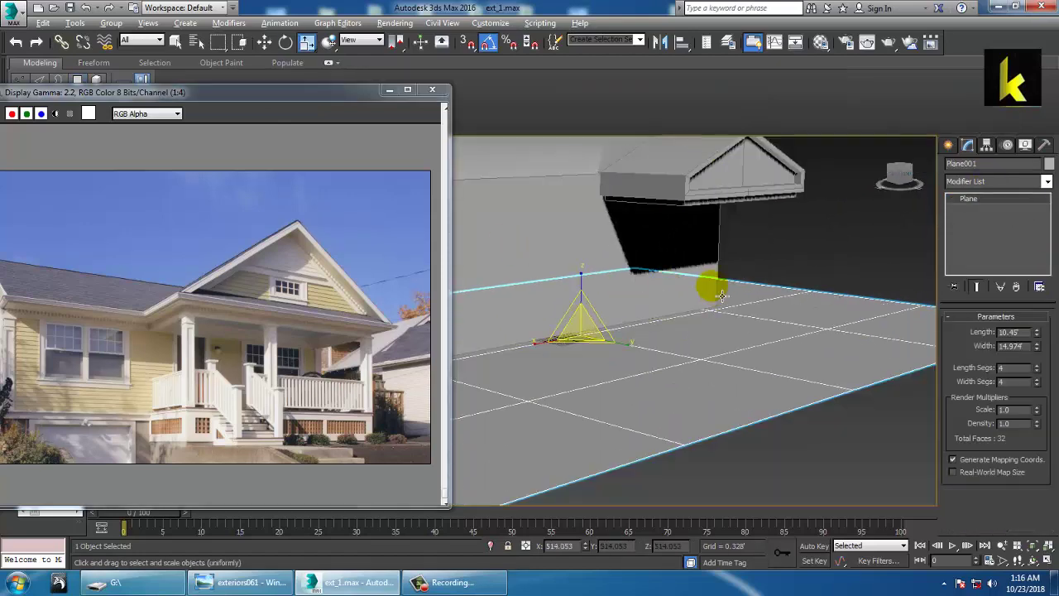
pyautogui.keyDown('alt'); pyautogui.moveTo(718, 291); pyautogui.dragTo(808, 355, button='middle'); pyautogui.keyUp('alt')
pyautogui.moveTo(716, 331); pyautogui.dragTo(750, 351, button='middle')
# Raise the gabled box to a Z position of about 14.815'
pyautogui.click(790, 344)
pyautogui.click(798, 307)
pyautogui.click(799, 308)
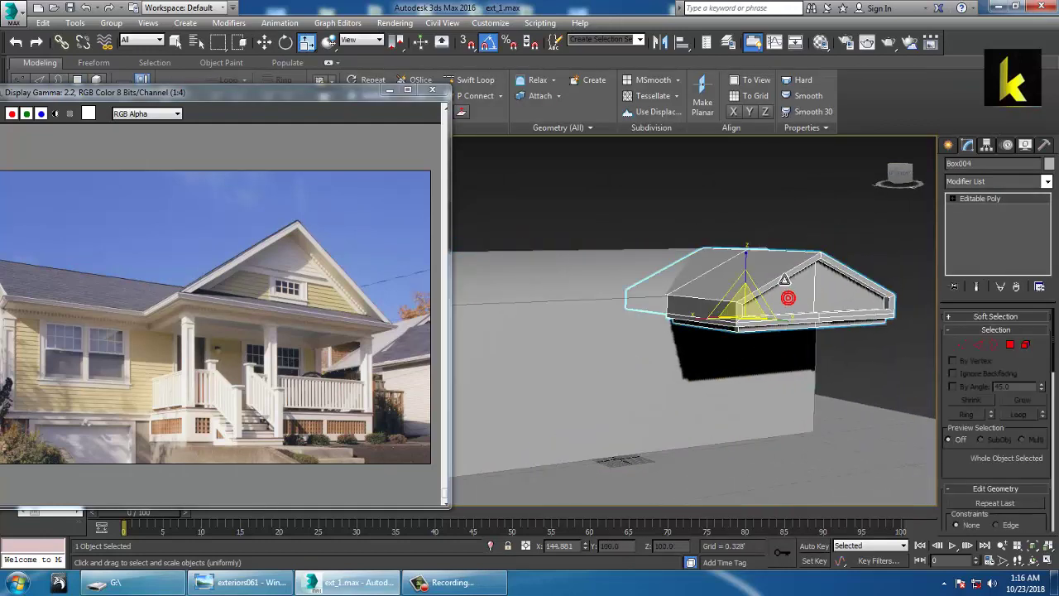
pyautogui.press('w')
pyautogui.moveTo(748, 257); pyautogui.dragTo(753, 248)
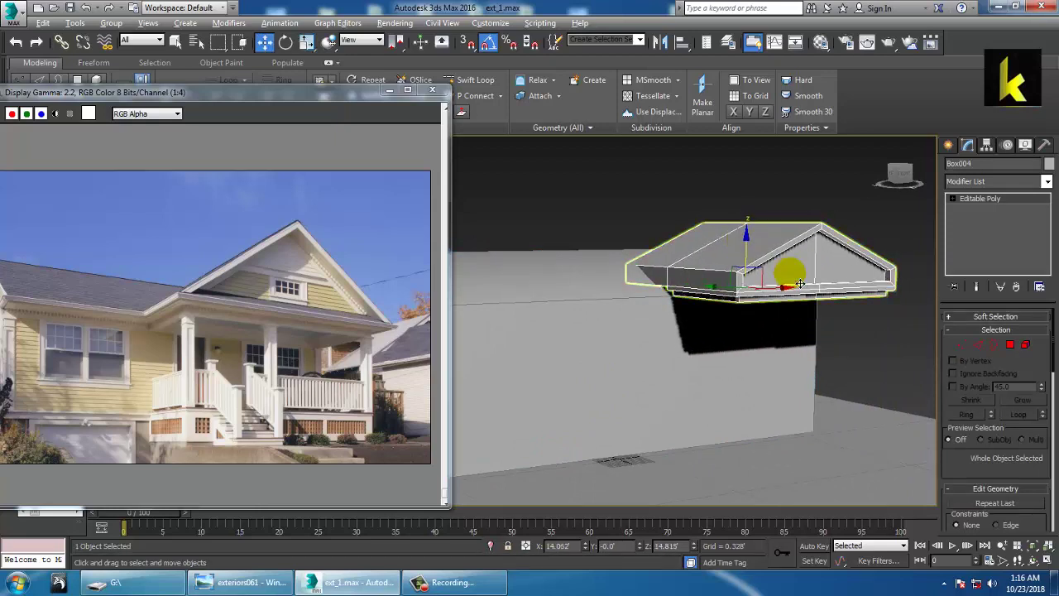
pyautogui.keyDown('alt'); pyautogui.moveTo(799, 284); pyautogui.dragTo(790, 327, button='middle'); pyautogui.keyUp('alt')
# Add an edge loop around the main house box just below the roof edge, following its eaves and gable slopes
pyautogui.click(749, 325)
pyautogui.scroll(-3, 728, 331)
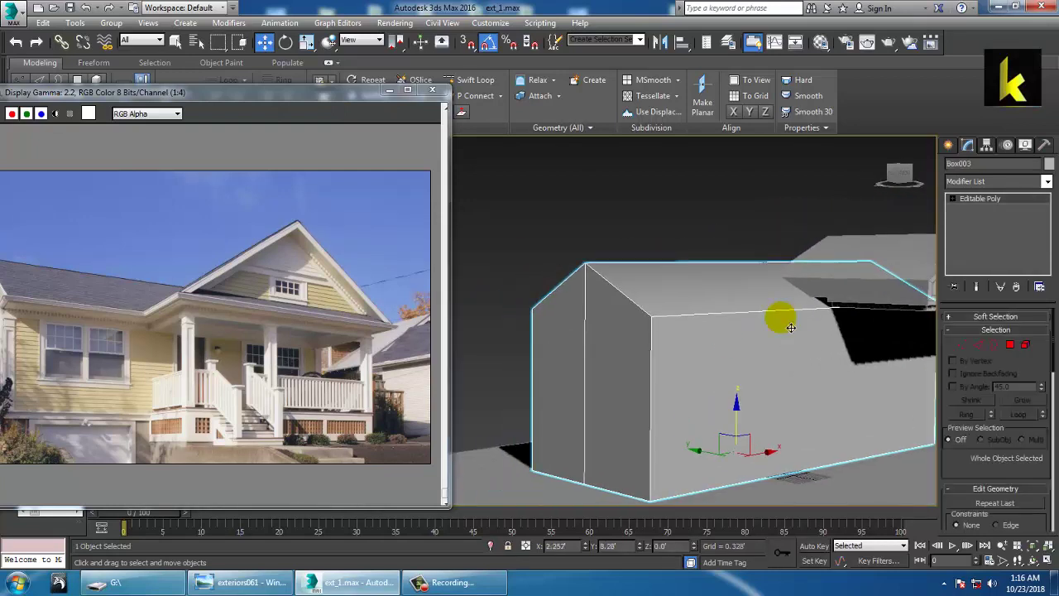
pyautogui.click(973, 199)
pyautogui.click(469, 82)
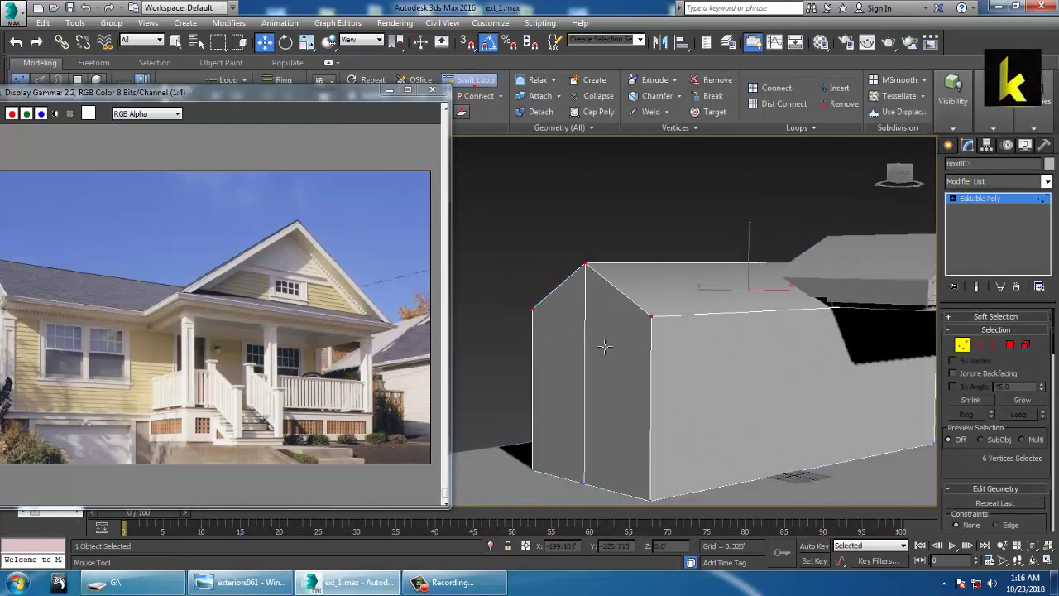
pyautogui.scroll(3, 611, 347)
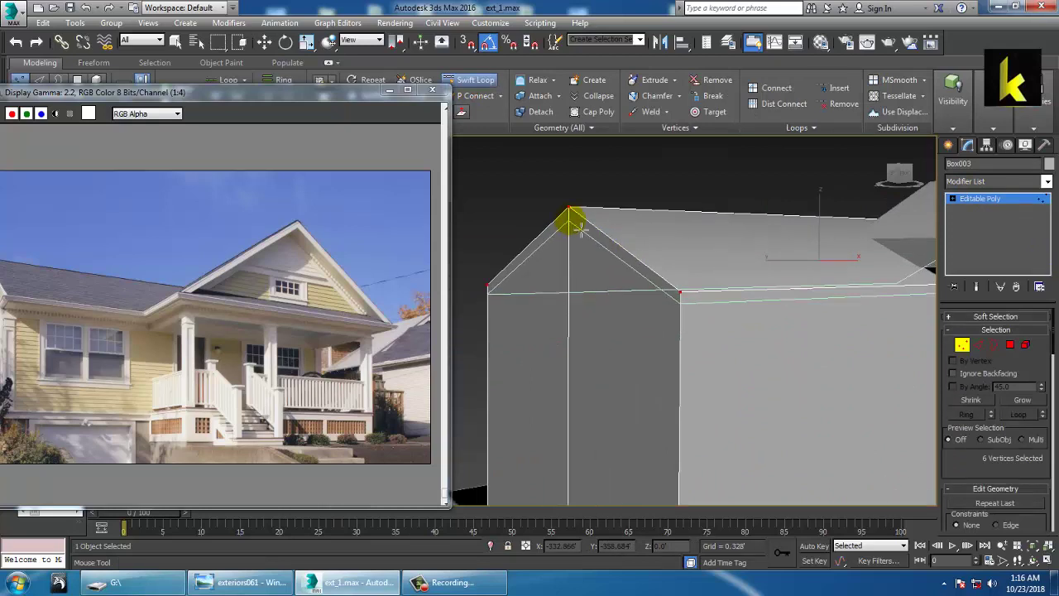
pyautogui.keyDown('alt'); pyautogui.moveTo(581, 229); pyautogui.dragTo(782, 350, button='middle'); pyautogui.keyUp('alt')
pyautogui.click(1007, 203)
# Select the narrow polygon strip around the main house box just below the roof edge, along its eaves and gable slopes
pyautogui.click(772, 300)
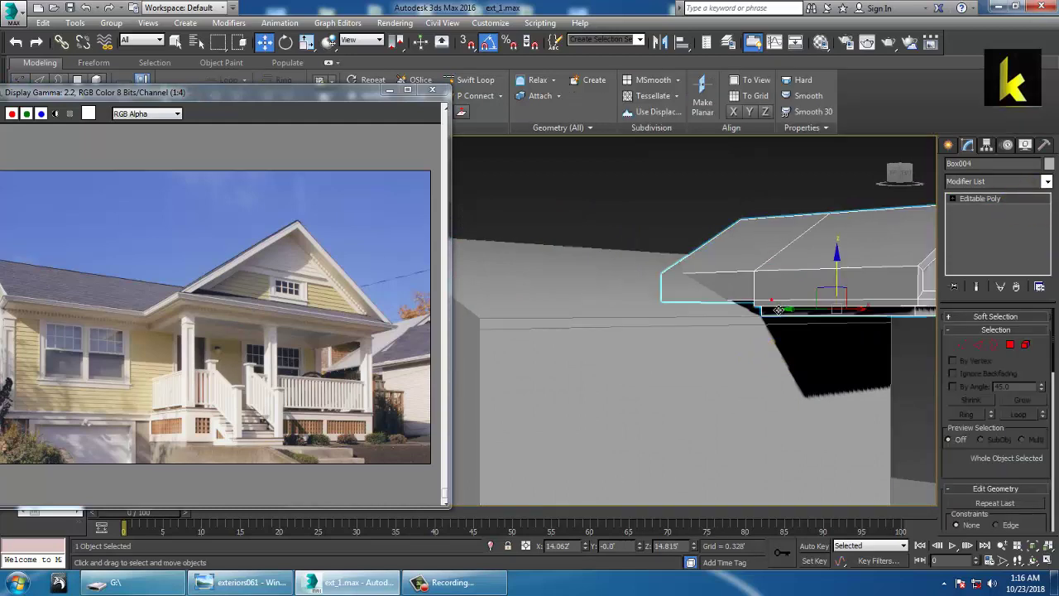
pyautogui.click(692, 334)
pyautogui.click(1013, 345)
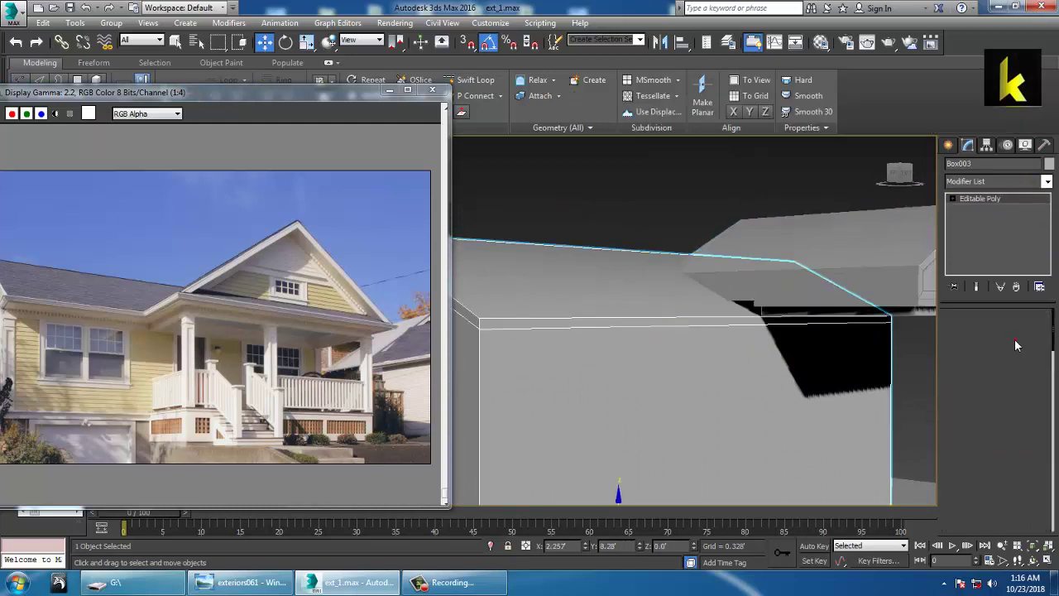
pyautogui.moveTo(496, 361); pyautogui.dragTo(752, 359, button='middle')
pyautogui.click(824, 308)
pyautogui.keyDown('ctrl'); pyautogui.click(873, 322); pyautogui.keyUp('ctrl')
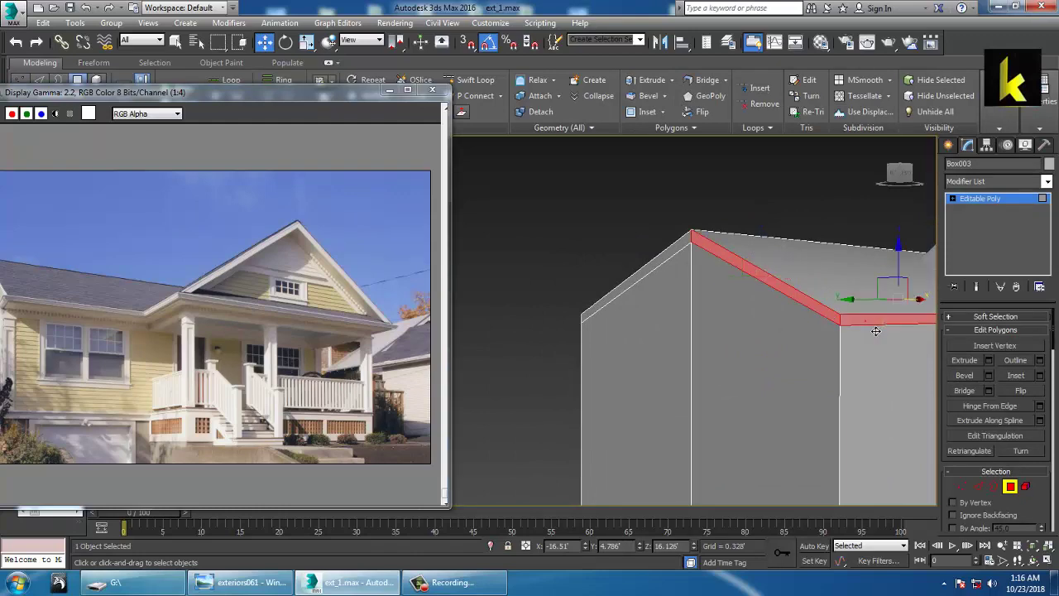
pyautogui.keyDown('ctrl'); pyautogui.click(604, 302); pyautogui.keyUp('ctrl')
pyautogui.keyDown('alt'); pyautogui.moveTo(604, 302); pyautogui.dragTo(761, 303, button='middle'); pyautogui.keyUp('alt')
pyautogui.keyDown('ctrl'); pyautogui.click(702, 356); pyautogui.keyUp('ctrl')
pyautogui.scroll(-5, 702, 358)
pyautogui.scroll(4, 770, 382)
pyautogui.keyDown('ctrl'); pyautogui.click(828, 366); pyautogui.keyUp('ctrl')
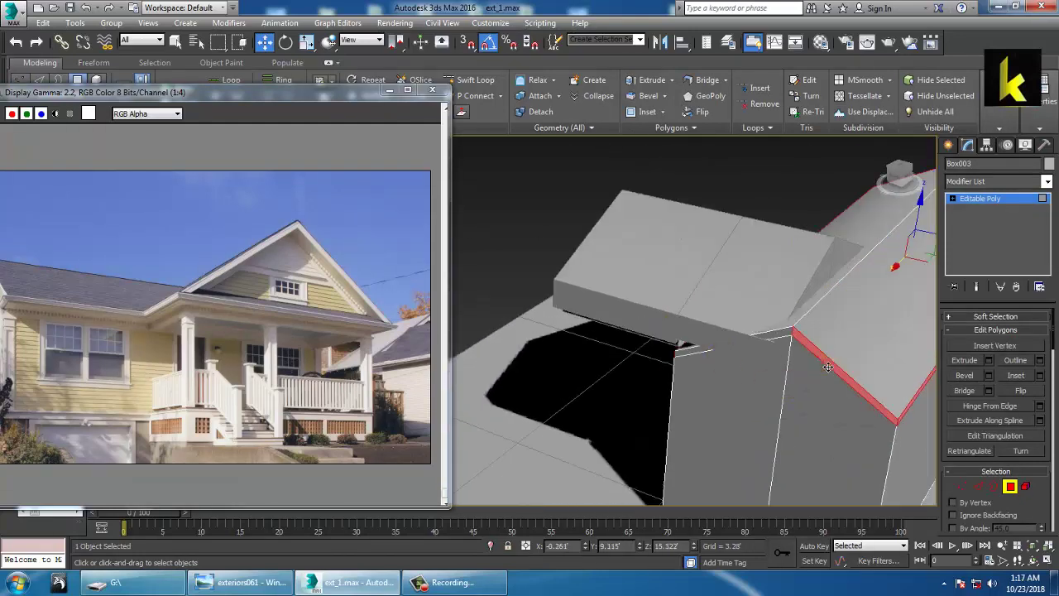
pyautogui.keyDown('ctrl'); pyautogui.click(786, 343); pyautogui.keyUp('ctrl')
pyautogui.keyDown('alt'); pyautogui.moveTo(786, 345); pyautogui.dragTo(735, 352, button='middle'); pyautogui.keyUp('alt')
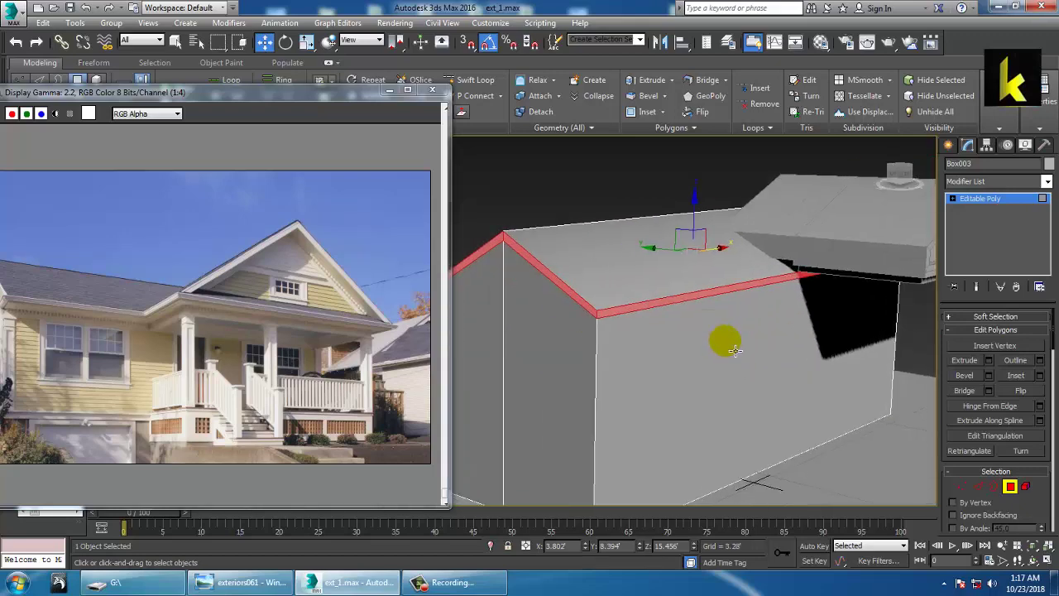
# Extrude the selected strip around the main house box outward by 0.494' to form overhanging roof edges
pyautogui.click(989, 360)
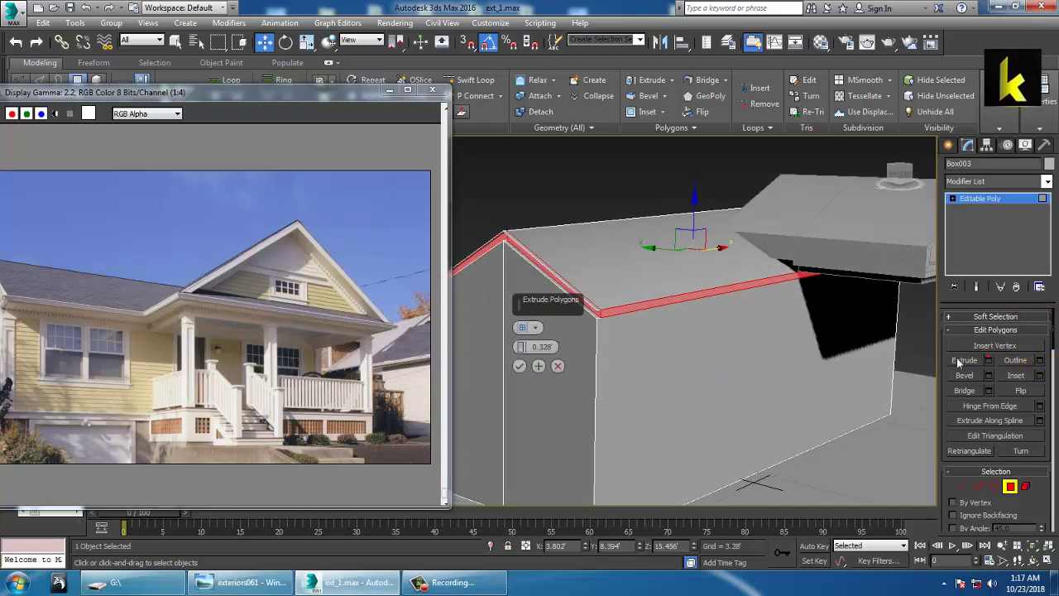
pyautogui.click(536, 328)
pyautogui.click(559, 333)
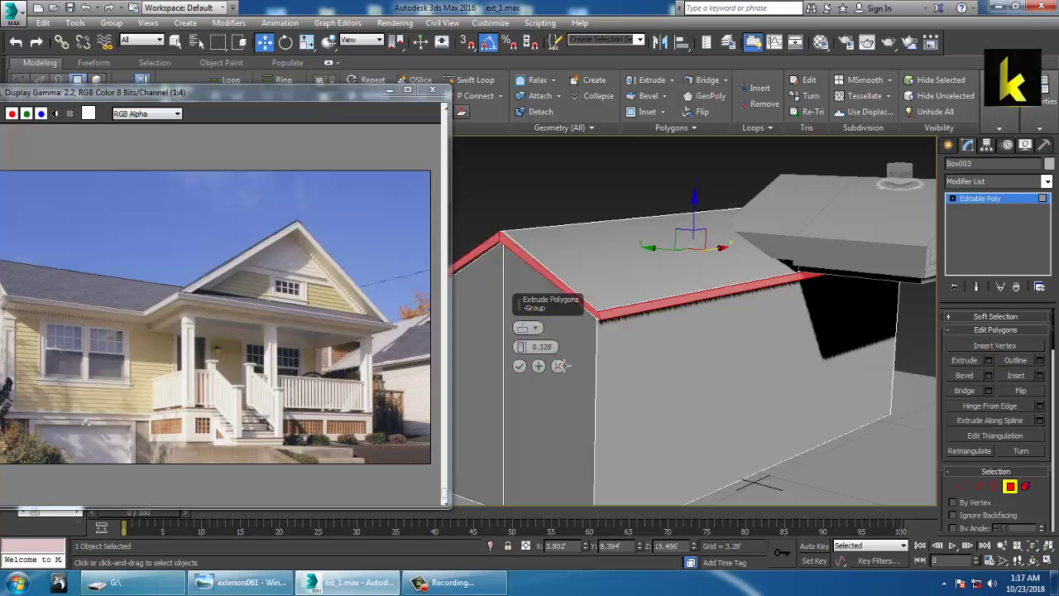
pyautogui.moveTo(520, 351); pyautogui.dragTo(521, 324)
pyautogui.keyDown('alt'); pyautogui.moveTo(669, 325); pyautogui.dragTo(709, 287, button='middle'); pyautogui.keyUp('alt')
pyautogui.click(519, 365)
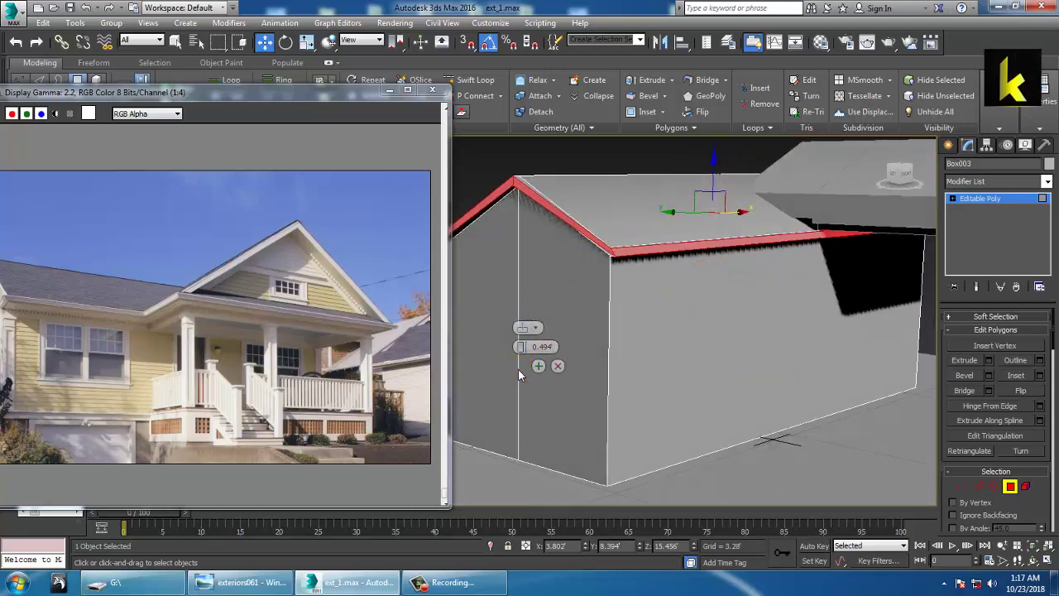
pyautogui.keyDown('alt'); pyautogui.moveTo(482, 180); pyautogui.dragTo(783, 305, button='middle'); pyautogui.keyUp('alt')
pyautogui.click(986, 201)
# Lower the gabled box to a Z position of about 14.24'
pyautogui.moveTo(852, 215); pyautogui.dragTo(794, 267, button='middle')
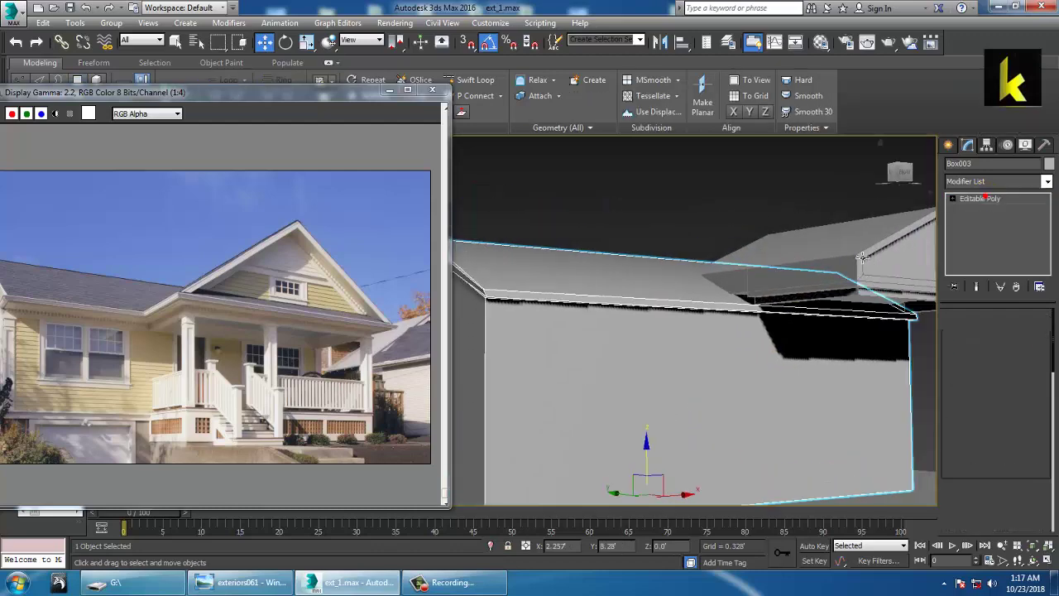
pyautogui.click(785, 255)
pyautogui.scroll(-6, 843, 266)
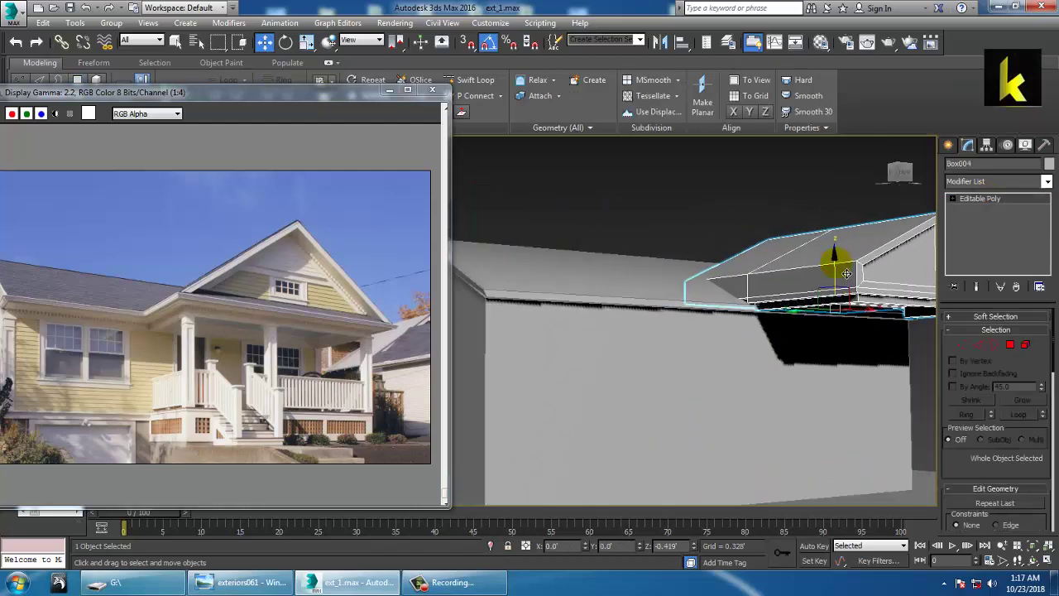
pyautogui.keyDown('alt'); pyautogui.moveTo(839, 290); pyautogui.dragTo(783, 307, button='middle'); pyautogui.keyUp('alt')
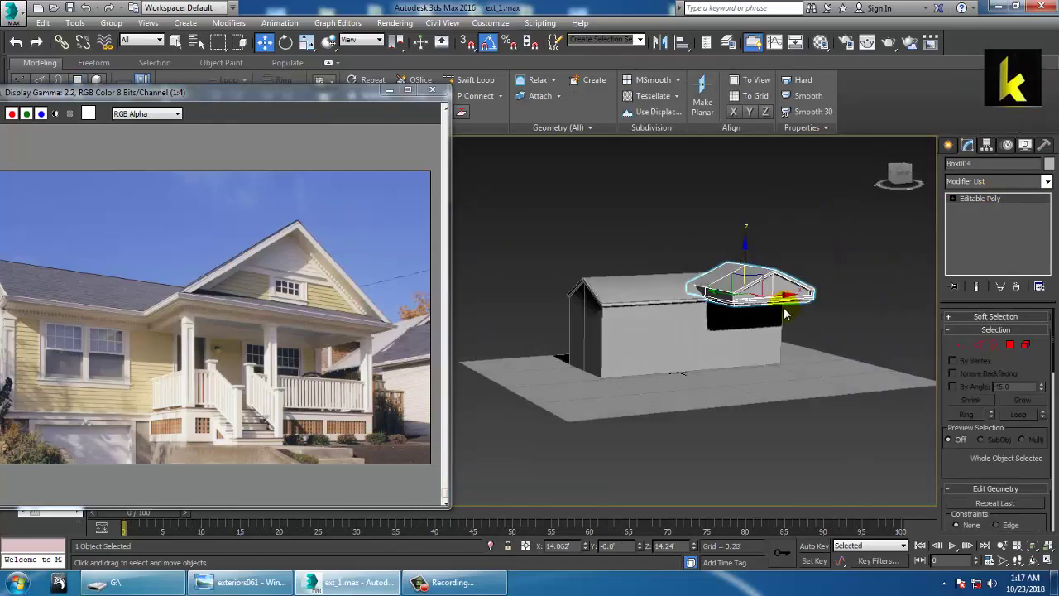
# Raise the ridge vertices of the gabled box to a Z position of about 22.794' for a steeper gable
pyautogui.keyDown('alt'); pyautogui.moveTo(728, 331); pyautogui.dragTo(784, 334, button='middle'); pyautogui.keyUp('alt')
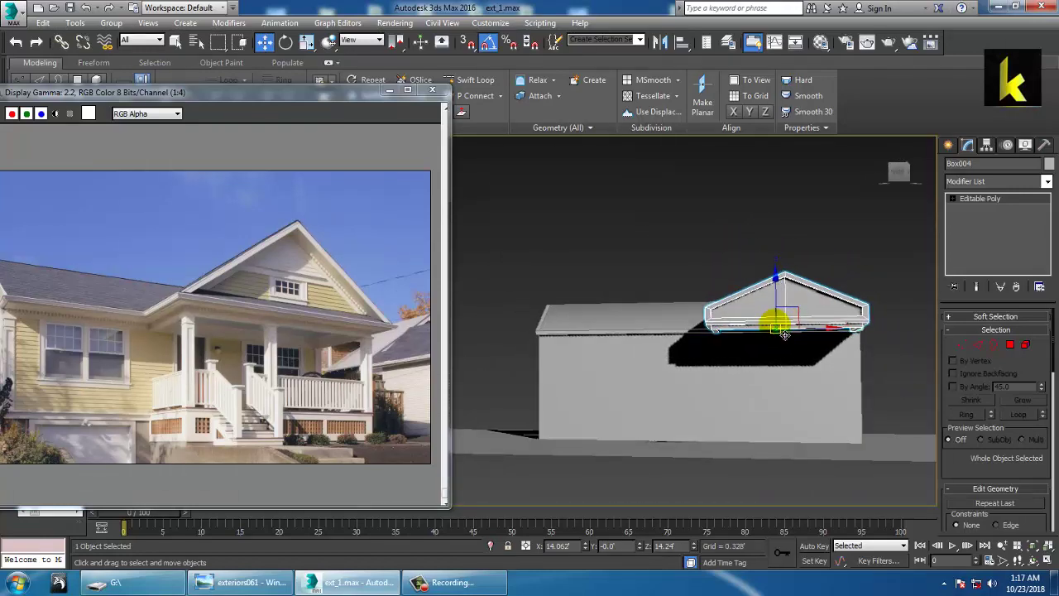
pyautogui.hotkey('alt', 'w')
pyautogui.hotkey('alt', 'w')
pyautogui.moveTo(818, 258); pyautogui.dragTo(846, 290, button='middle')
pyautogui.moveTo(752, 301); pyautogui.dragTo(845, 354, button='middle')
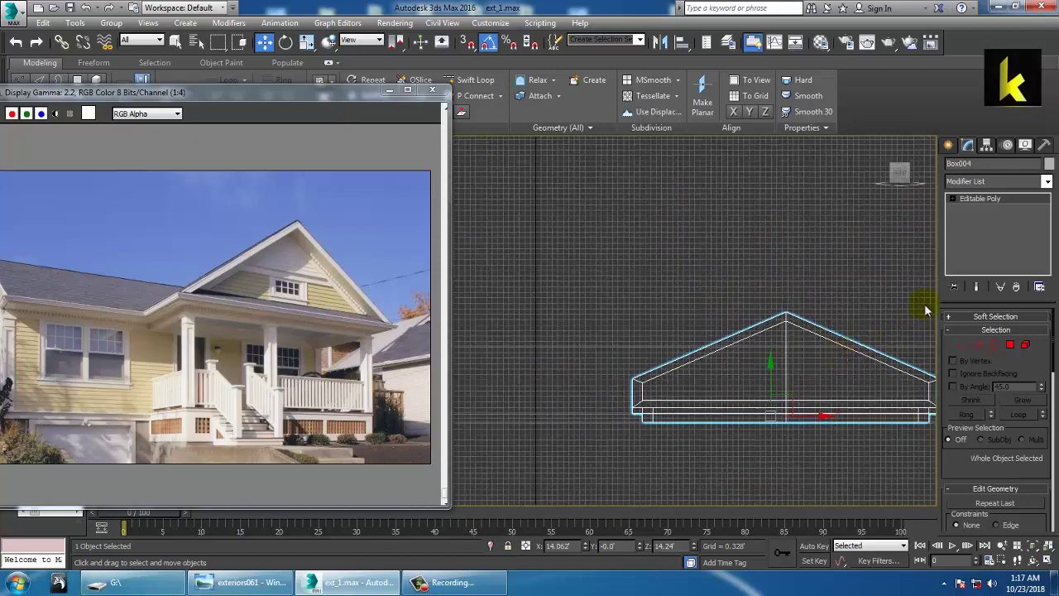
pyautogui.click(963, 347)
pyautogui.moveTo(722, 264); pyautogui.dragTo(824, 360)
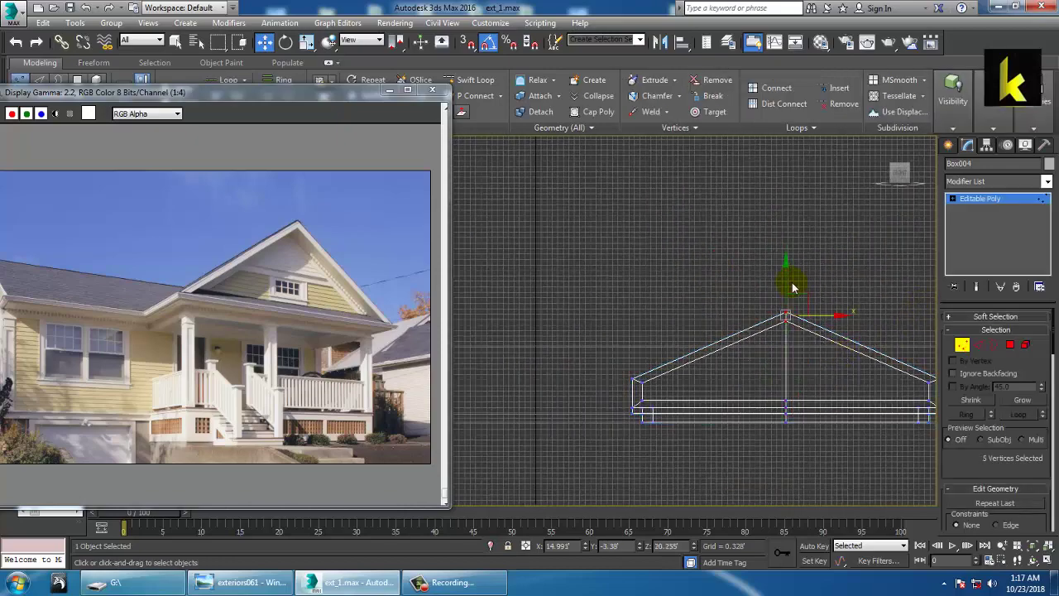
pyautogui.moveTo(794, 290); pyautogui.dragTo(802, 248)
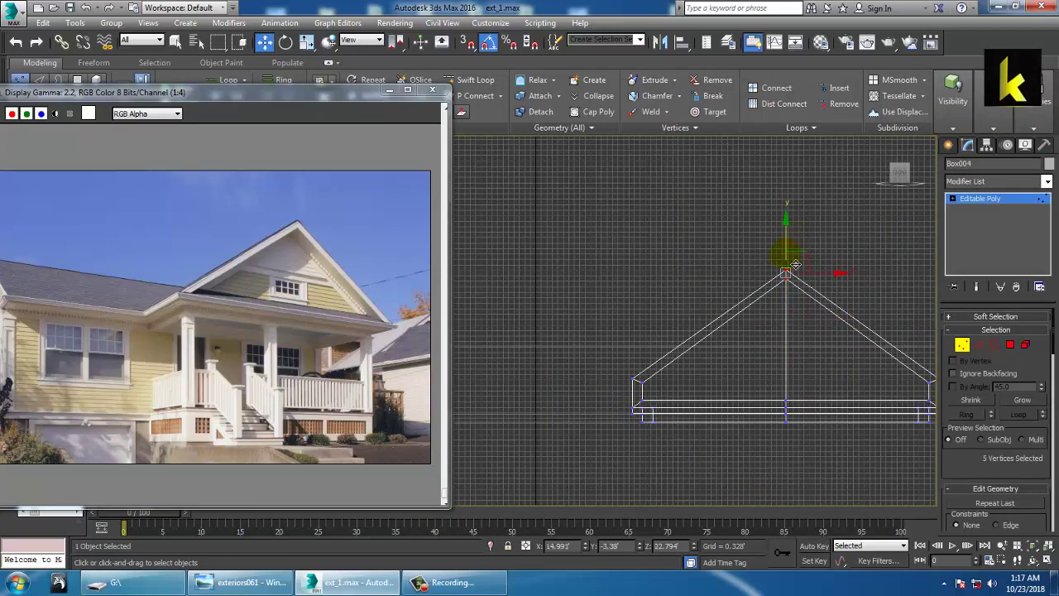
pyautogui.scroll(-3, 759, 296)
pyautogui.moveTo(759, 296); pyautogui.dragTo(809, 281, button='middle')
pyautogui.click(1015, 206)
# Raise the ridge vertices of the main house box by about 5.6'
pyautogui.moveTo(571, 354); pyautogui.dragTo(637, 354, button='middle')
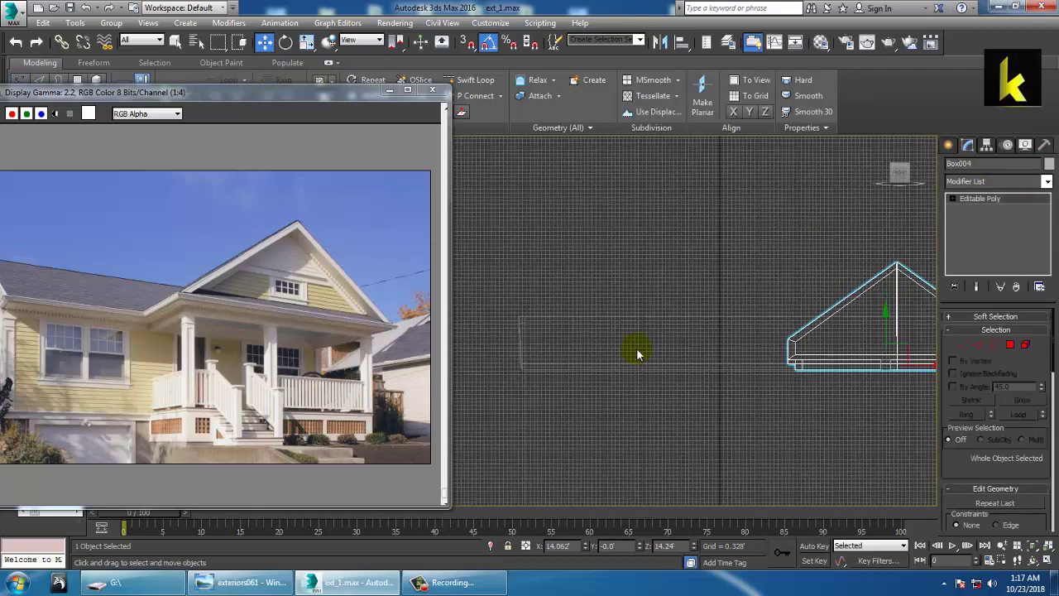
pyautogui.click(668, 316)
pyautogui.moveTo(674, 322); pyautogui.dragTo(650, 326, button='middle')
pyautogui.scroll(-5, 650, 326)
pyautogui.press('1')
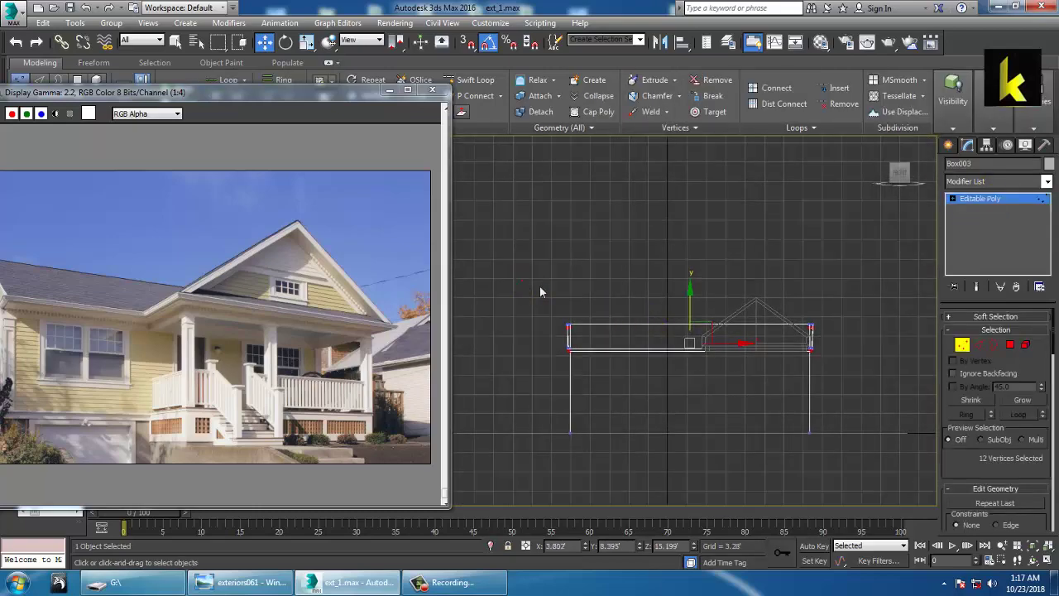
pyautogui.moveTo(699, 296); pyautogui.dragTo(700, 262)
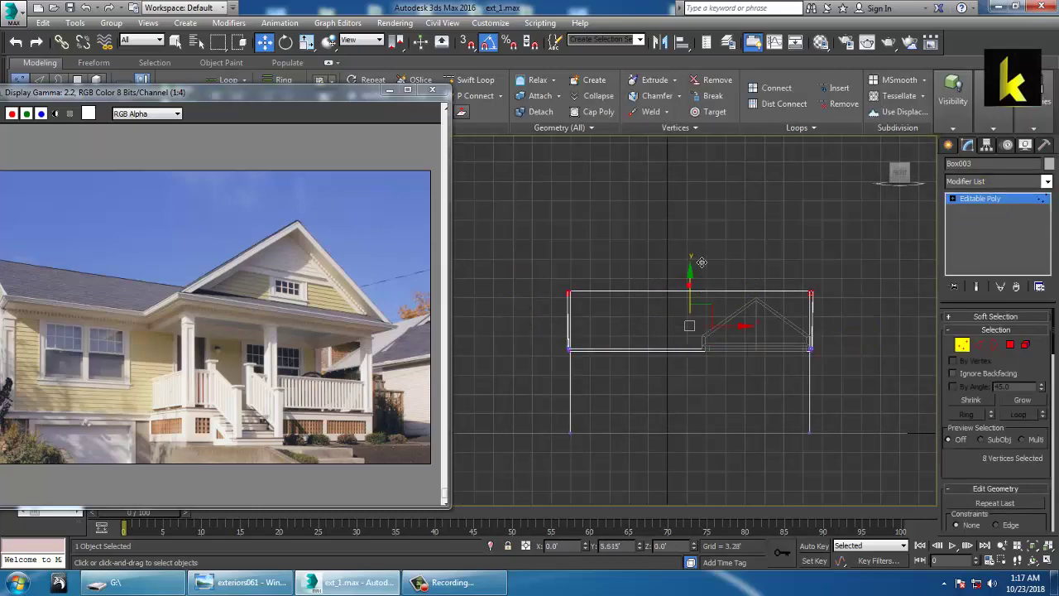
pyautogui.hotkey('alt', 'w')
pyautogui.rightClick(817, 361)
pyautogui.hotkey('alt', 'w')
pyautogui.keyDown('alt'); pyautogui.moveTo(738, 336); pyautogui.dragTo(784, 357, button='middle'); pyautogui.keyUp('alt')
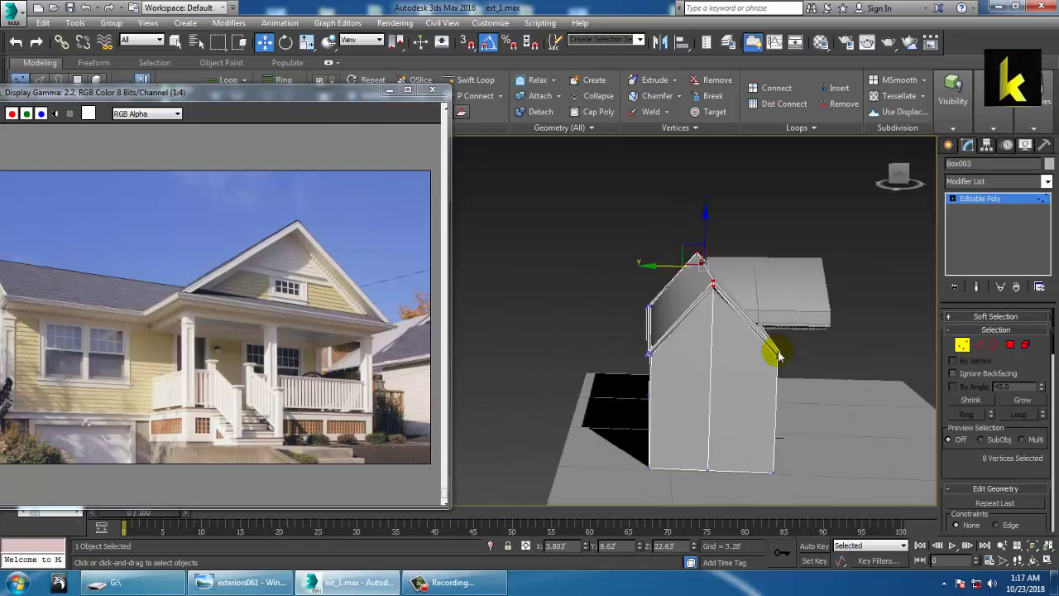
# Reposition the reference photo and widen the main house box by moving its rear-wall vertices outward to a Y position of about 19.265'
pyautogui.moveTo(120, 92); pyautogui.dragTo(159, 84)
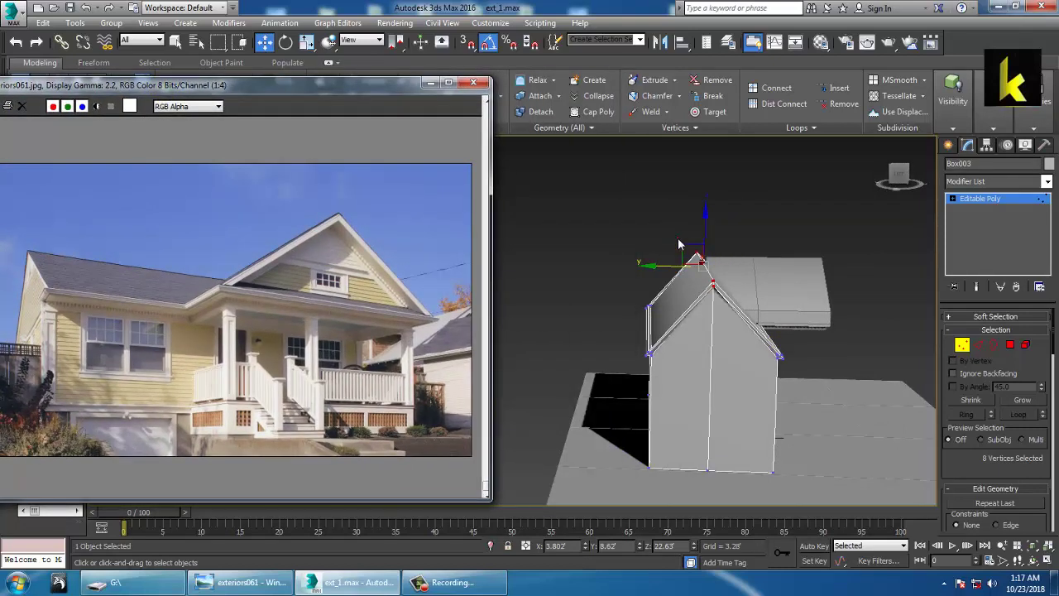
pyautogui.hotkey('alt', 'w')
pyautogui.click(673, 237)
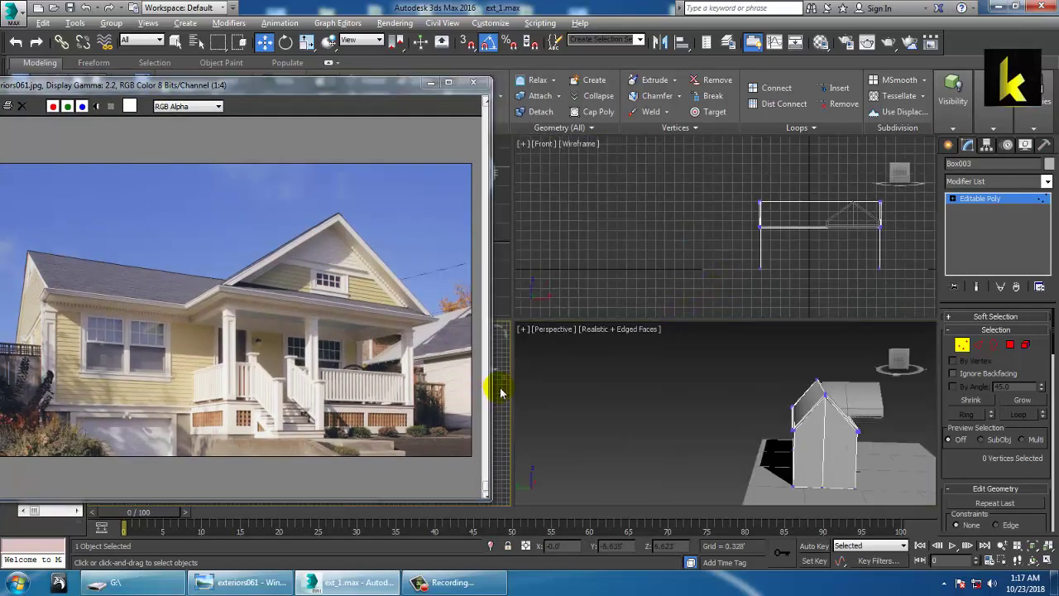
pyautogui.hotkey('alt', 'w')
pyautogui.scroll(-2, 742, 372)
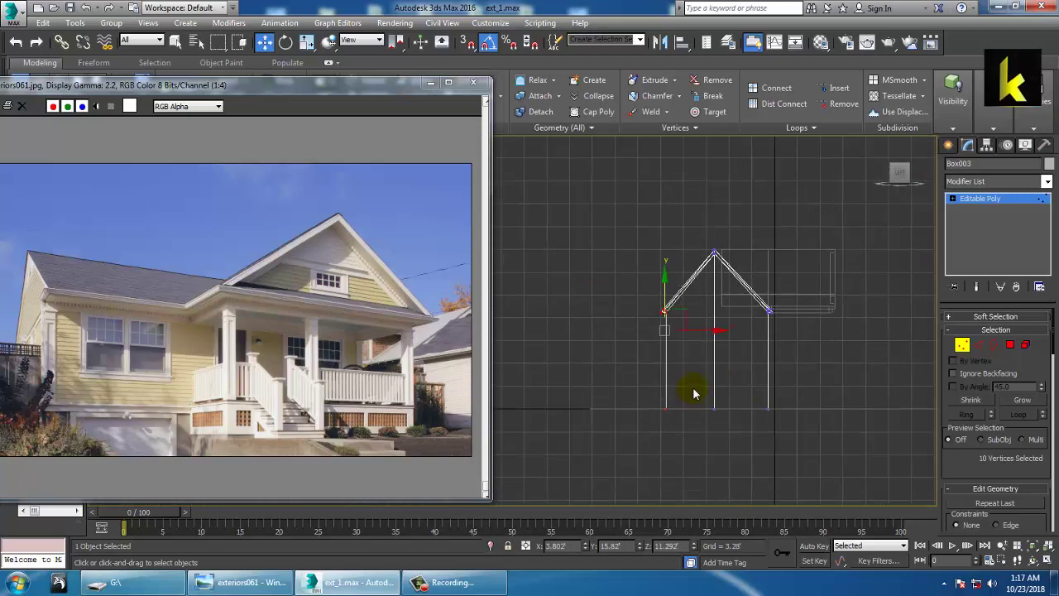
pyautogui.moveTo(709, 342); pyautogui.dragTo(686, 348)
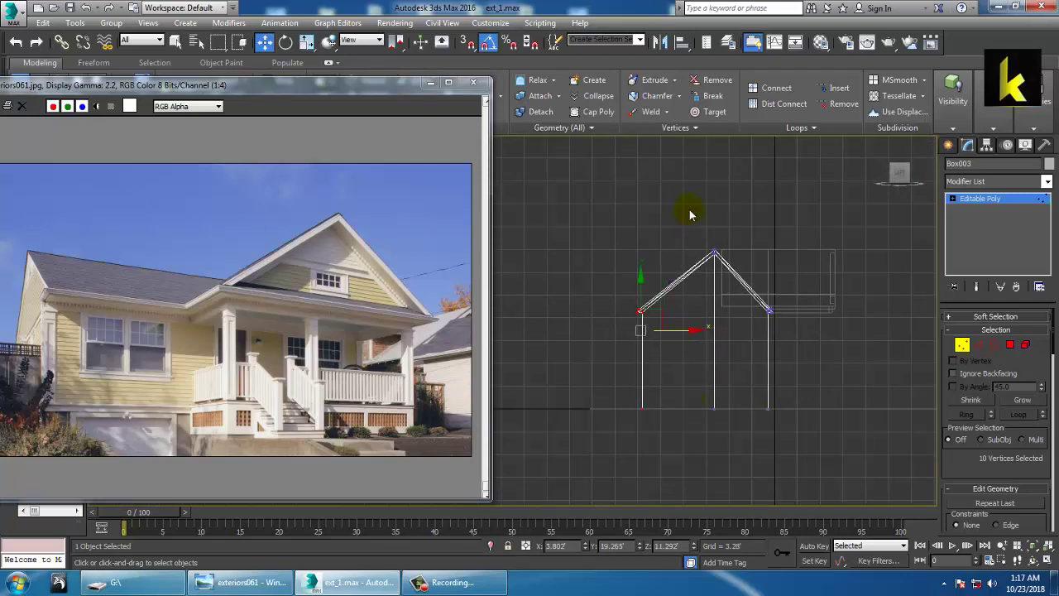
# Shift the main house ridge line by about 1.26' to centre it between the walls, and lower the roof ridge by about 2.59'
pyautogui.moveTo(758, 292); pyautogui.dragTo(748, 288)
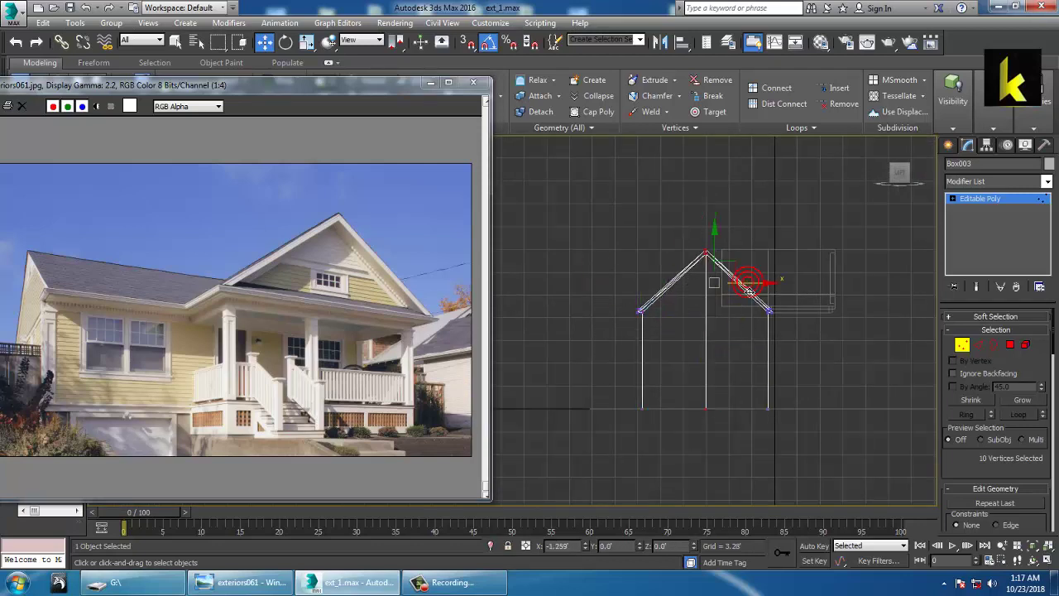
pyautogui.moveTo(714, 229); pyautogui.dragTo(720, 241)
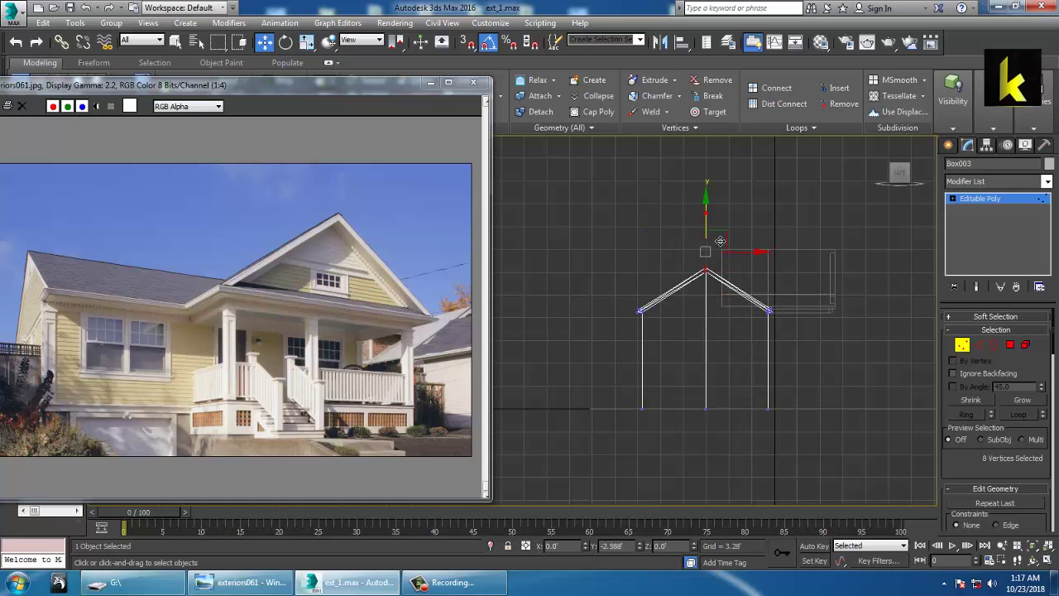
pyautogui.hotkey('alt', 'w')
pyautogui.rightClick(792, 389)
pyautogui.hotkey('alt', 'w')
pyautogui.keyDown('alt'); pyautogui.moveTo(792, 390); pyautogui.dragTo(739, 378, button='middle'); pyautogui.keyUp('alt')
pyautogui.click(952, 199)
pyautogui.moveTo(838, 277)
pyautogui.keyDown('alt'); pyautogui.mouseDown(button='middle')
pyautogui.moveTo(788, 276)
pyautogui.moveTo(846, 275)
pyautogui.mouseUp(button='middle'); pyautogui.keyUp('alt')
pyautogui.keyDown('alt'); pyautogui.moveTo(752, 344); pyautogui.dragTo(846, 381, button='middle'); pyautogui.keyUp('alt')
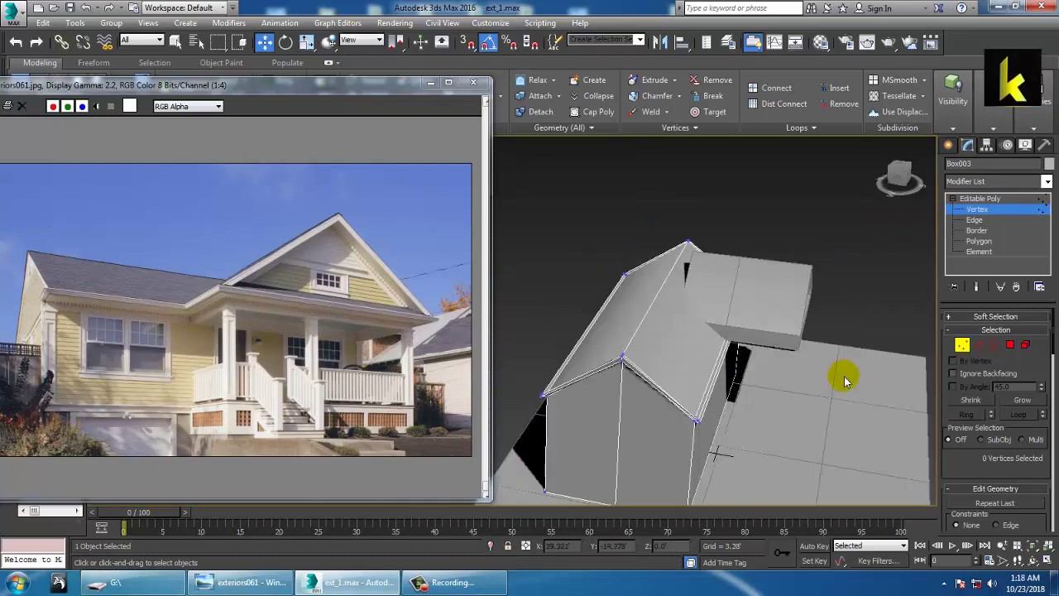
pyautogui.click(985, 199)
# Extend the gabled box through the main roof by moving its rear-end vertices back to a Y position of about 15.359'
pyautogui.keyDown('alt'); pyautogui.moveTo(728, 322); pyautogui.dragTo(794, 319, button='middle'); pyautogui.keyUp('alt')
pyautogui.click(699, 279)
pyautogui.press('1')
pyautogui.moveTo(616, 184); pyautogui.dragTo(706, 436)
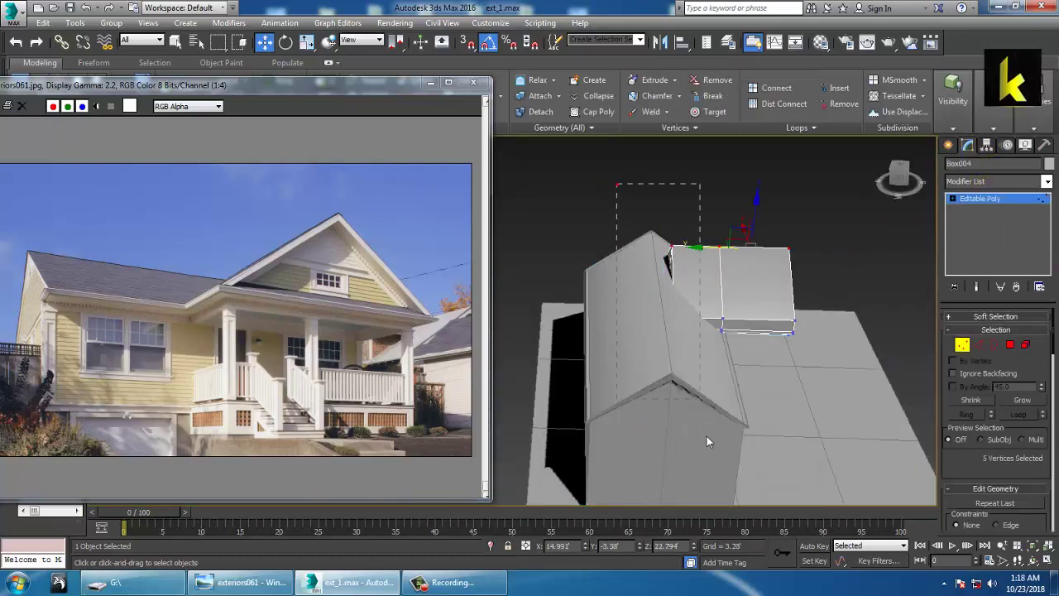
pyautogui.keyDown('alt'); pyautogui.moveTo(707, 436); pyautogui.dragTo(632, 295, button='middle'); pyautogui.keyUp('alt')
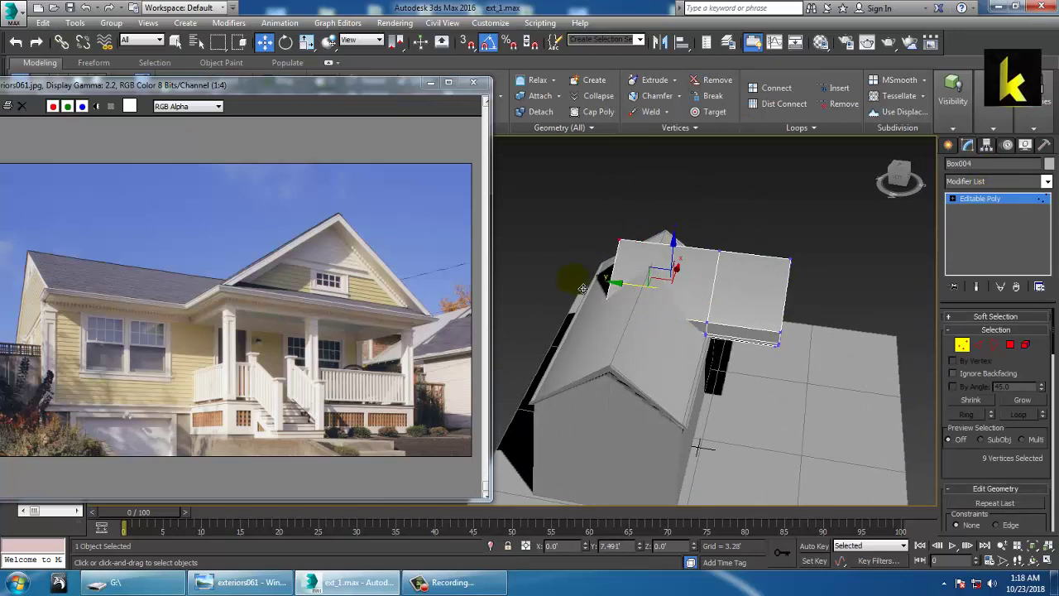
pyautogui.keyDown('alt'); pyautogui.moveTo(753, 298); pyautogui.dragTo(739, 315, button='middle'); pyautogui.keyUp('alt')
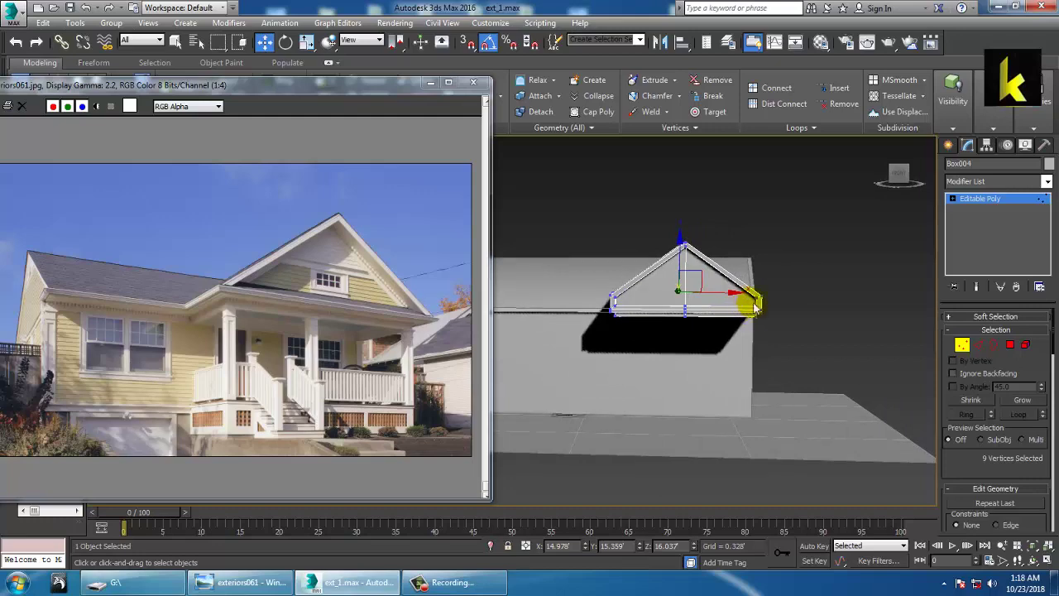
pyautogui.keyDown('alt'); pyautogui.moveTo(754, 304); pyautogui.dragTo(741, 346, button='middle'); pyautogui.keyUp('alt')
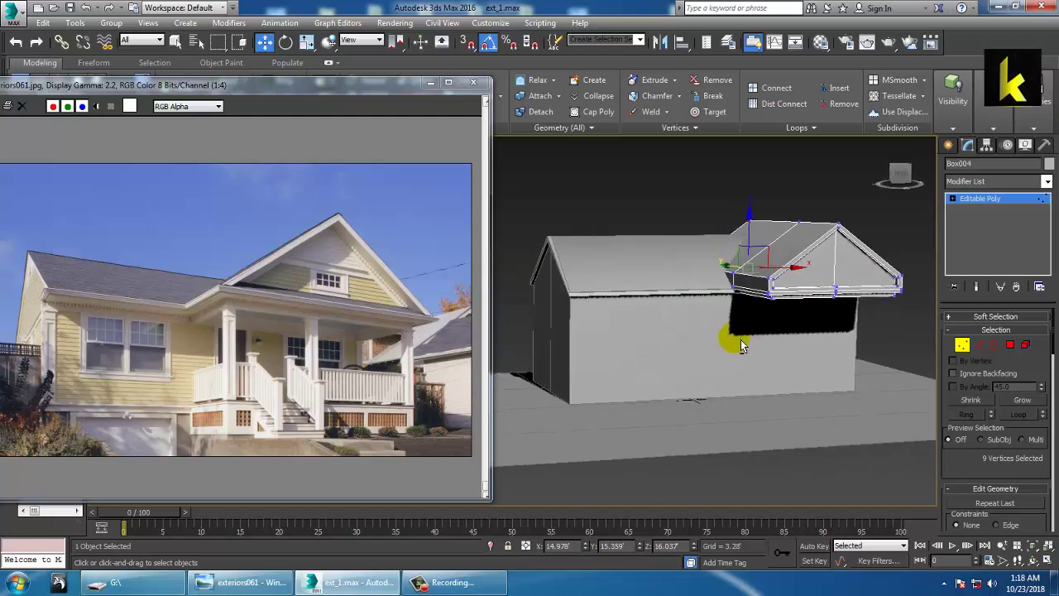
pyautogui.click(978, 199)
# Extrude the narrow strips along the front and both sides of the gabled box's base outward by 0.876' to form a ledge
pyautogui.scroll(5, 712, 324)
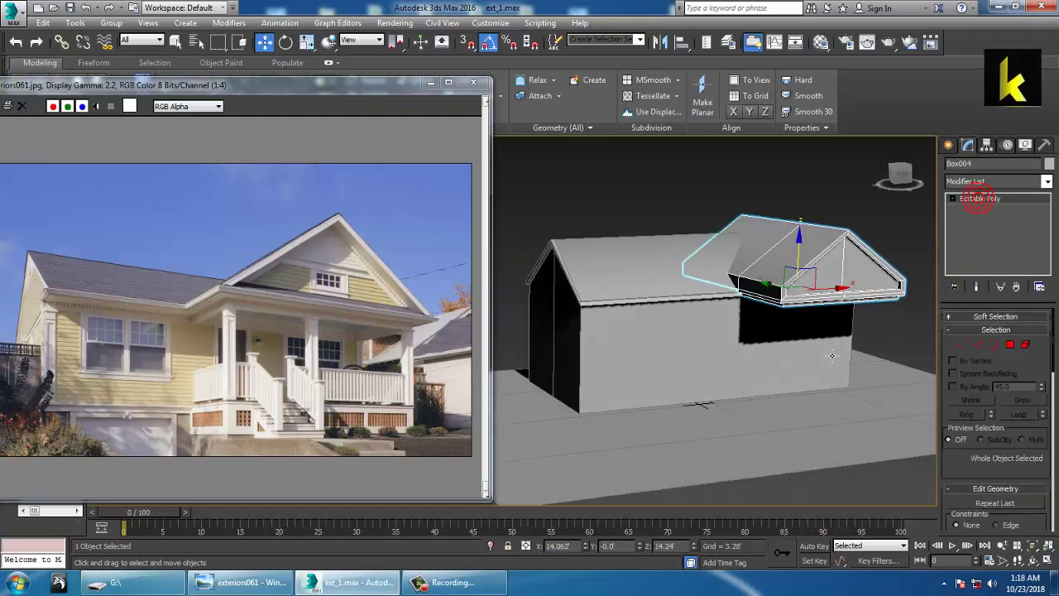
pyautogui.keyDown('alt'); pyautogui.moveTo(702, 329); pyautogui.dragTo(840, 352, button='middle'); pyautogui.keyUp('alt')
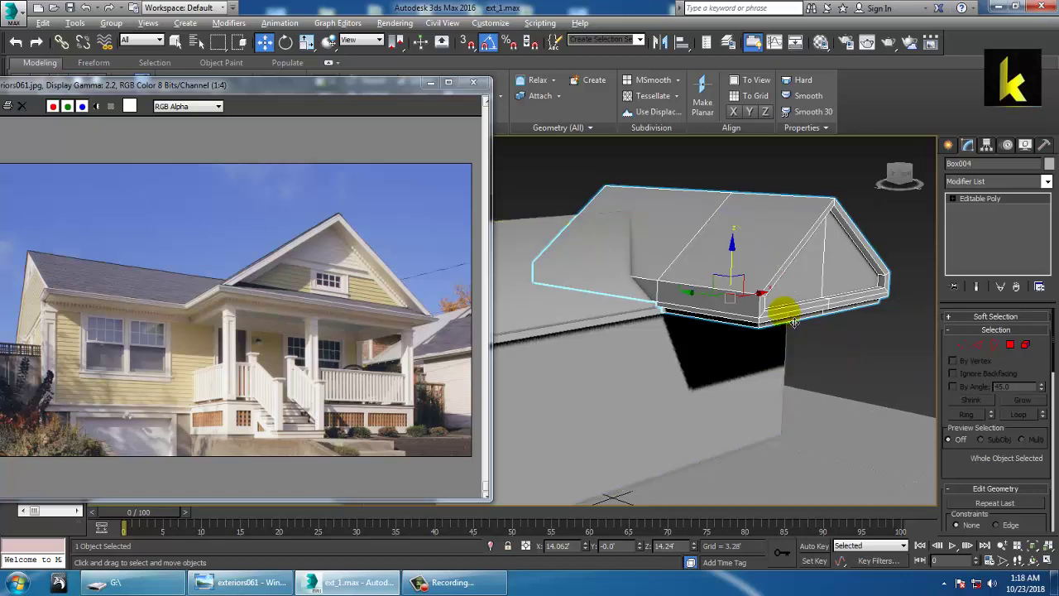
pyautogui.keyDown('alt'); pyautogui.moveTo(728, 301); pyautogui.dragTo(722, 325, button='middle'); pyautogui.keyUp('alt')
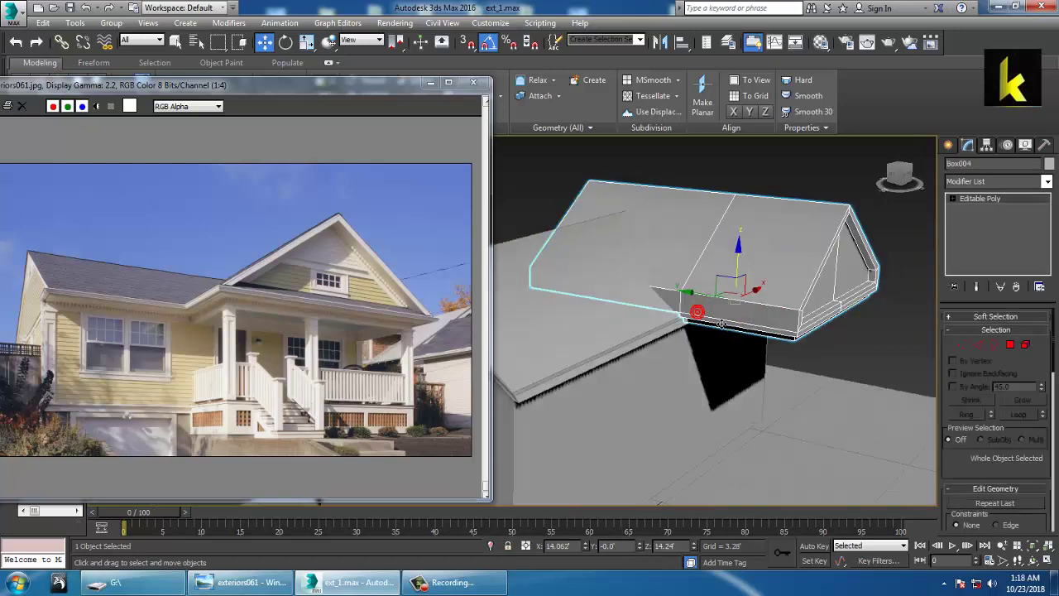
pyautogui.click(1010, 346)
pyautogui.keyDown('alt'); pyautogui.moveTo(852, 351); pyautogui.dragTo(626, 351, button='middle'); pyautogui.keyUp('alt')
pyautogui.scroll(5, 720, 327)
pyautogui.click(622, 341)
pyautogui.keyDown('ctrl'); pyautogui.click(674, 341); pyautogui.keyUp('ctrl')
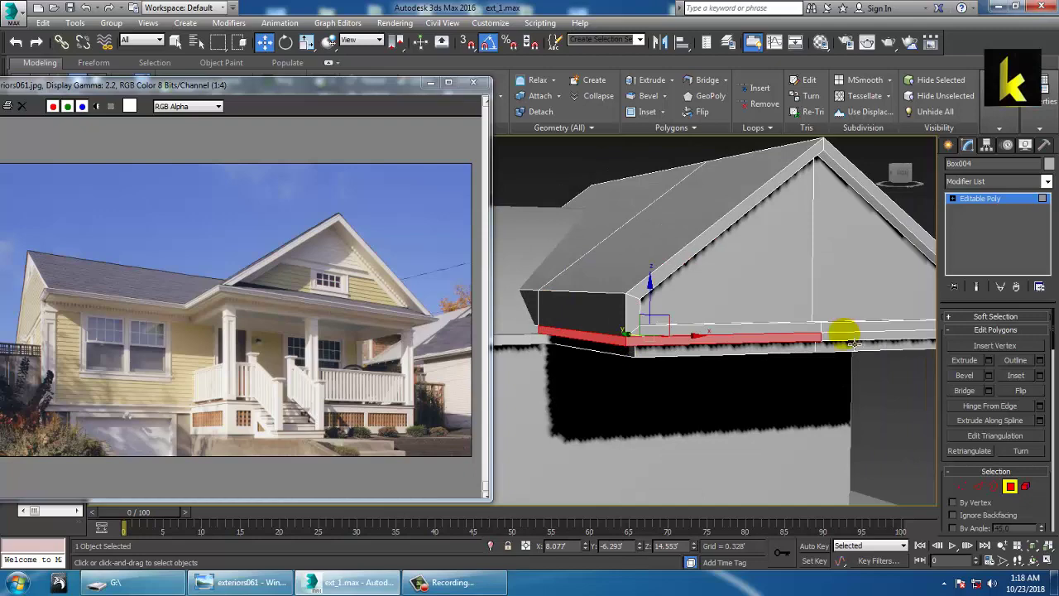
pyautogui.keyDown('ctrl'); pyautogui.click(843, 335); pyautogui.keyUp('ctrl')
pyautogui.keyDown('alt'); pyautogui.moveTo(864, 347); pyautogui.dragTo(757, 386, button='middle'); pyautogui.keyUp('alt')
pyautogui.click(988, 360)
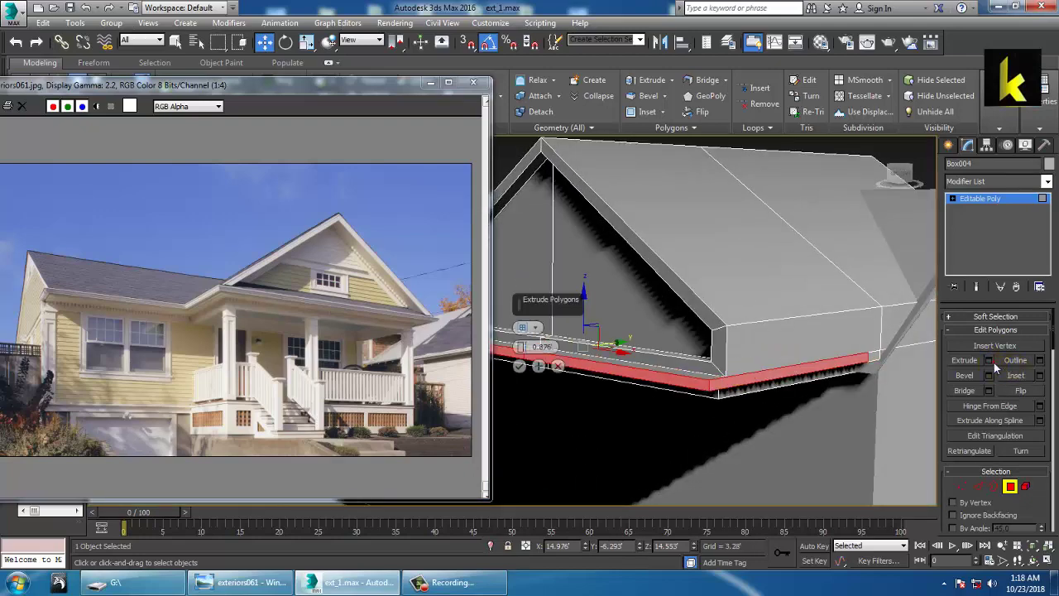
pyautogui.click(524, 327)
pyautogui.click(571, 352)
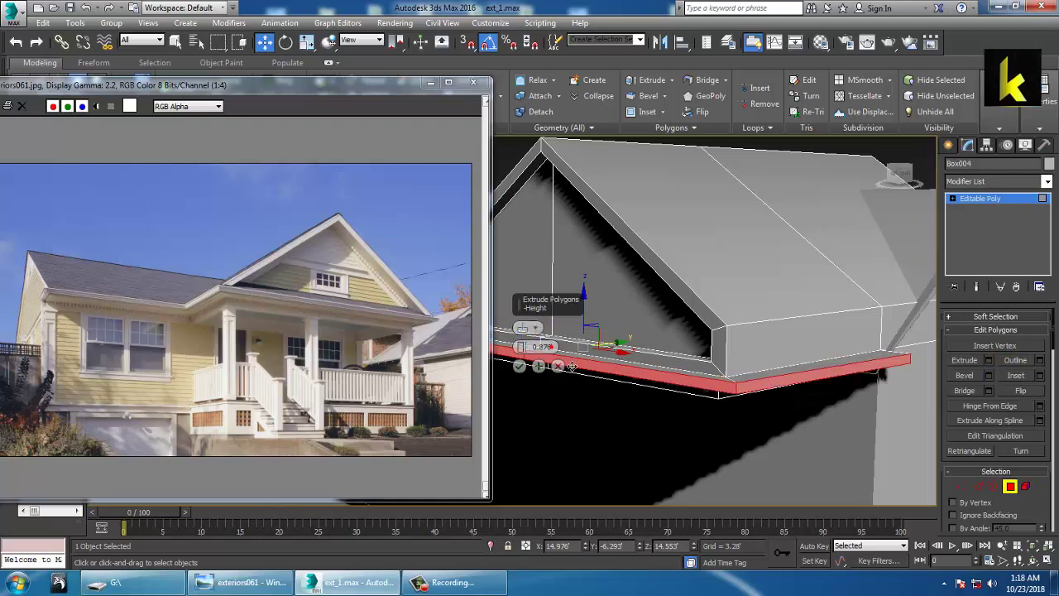
pyautogui.click(519, 366)
pyautogui.keyDown('alt'); pyautogui.moveTo(519, 365); pyautogui.dragTo(757, 374, button='middle'); pyautogui.keyUp('alt')
pyautogui.click(799, 244)
pyautogui.click(978, 198)
# Lower the gabled box to a Z position of about 13.57'
pyautogui.click(742, 311)
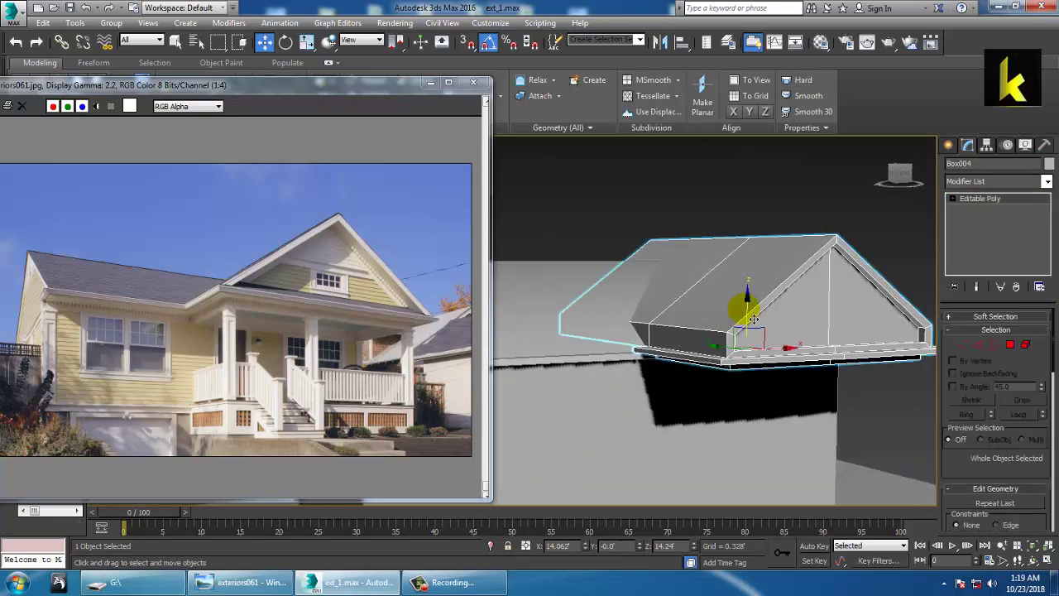
pyautogui.moveTo(748, 306); pyautogui.dragTo(759, 325)
pyautogui.keyDown('alt'); pyautogui.moveTo(758, 325); pyautogui.dragTo(922, 371, button='middle'); pyautogui.keyUp('alt')
pyautogui.scroll(-3, 782, 316)
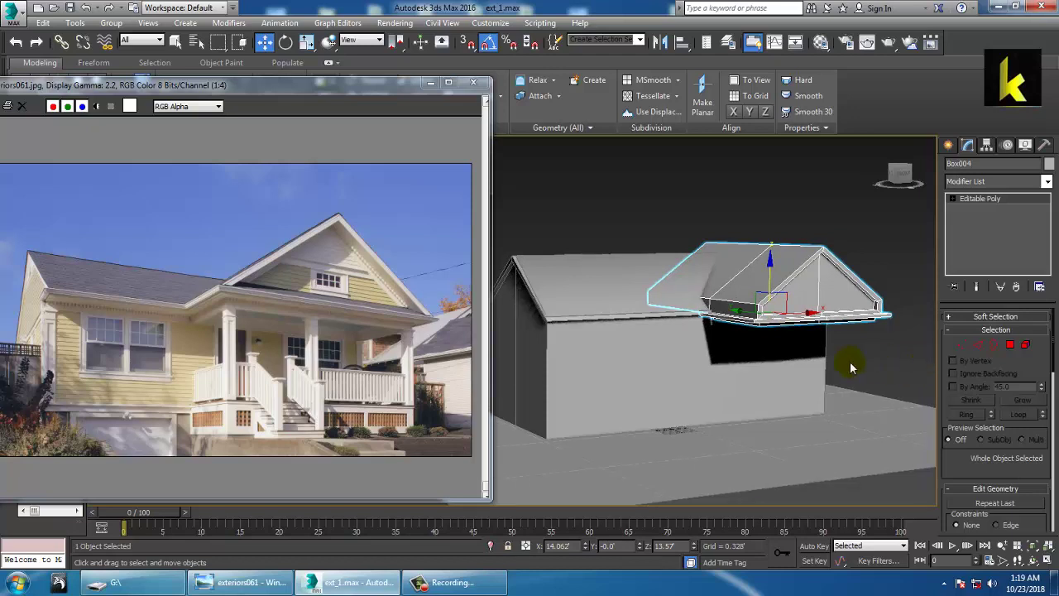
pyautogui.keyDown('alt'); pyautogui.moveTo(849, 360); pyautogui.dragTo(809, 379, button='middle'); pyautogui.keyUp('alt')
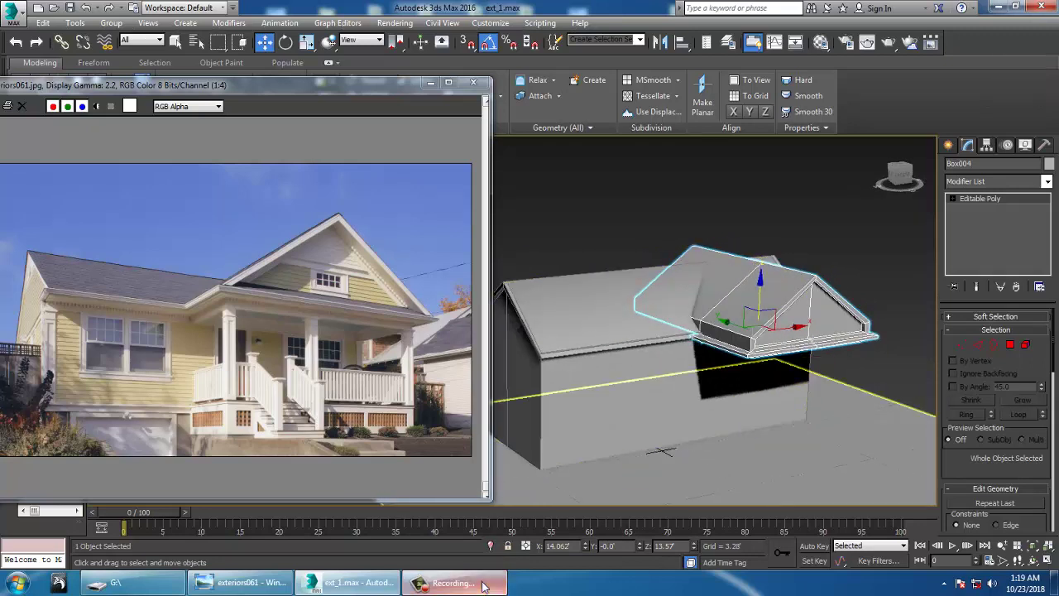
pyautogui.click(447, 582)
pyautogui.click(1042, 527)
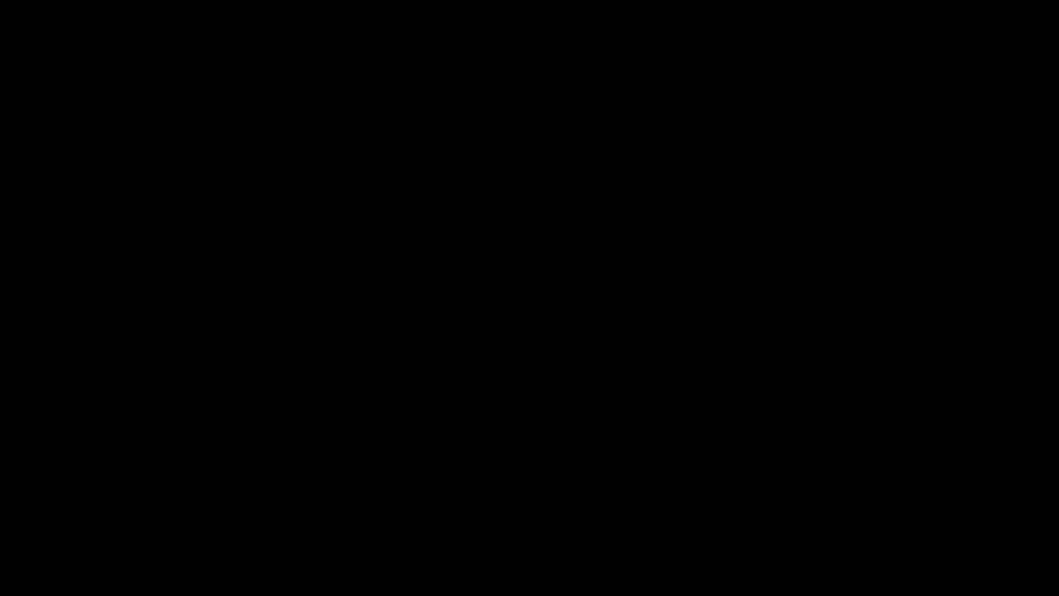